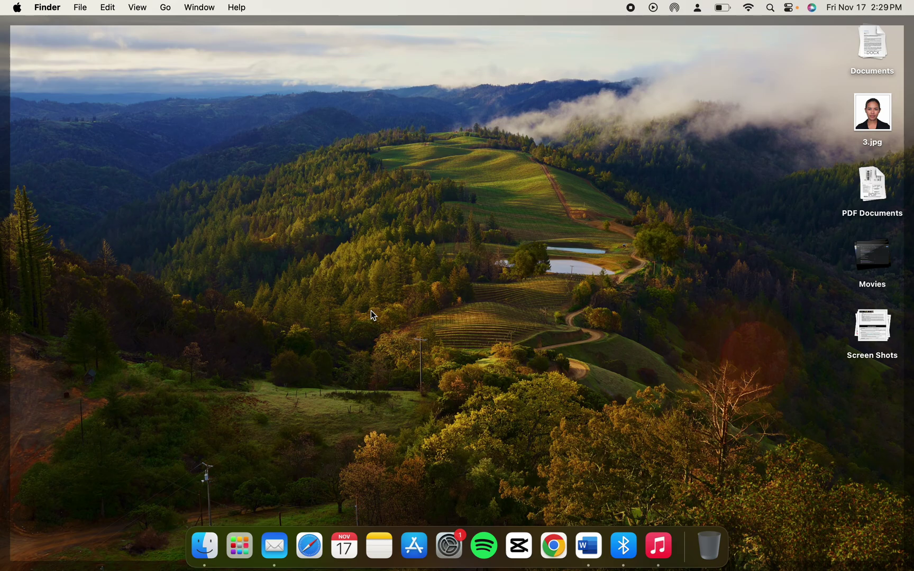
Open Safari and search Google for 'form i 485'.
click(311, 546)
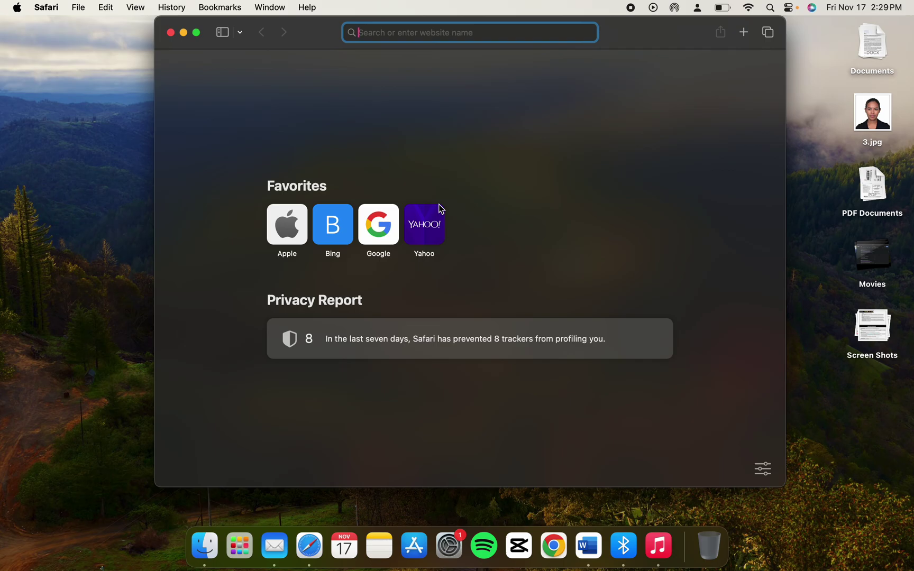
text(form)
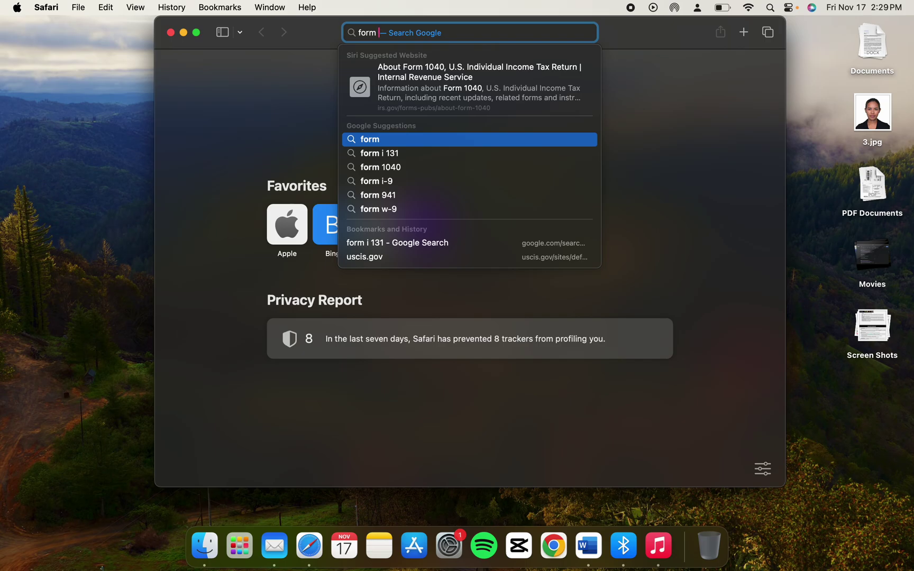
text( i 485)
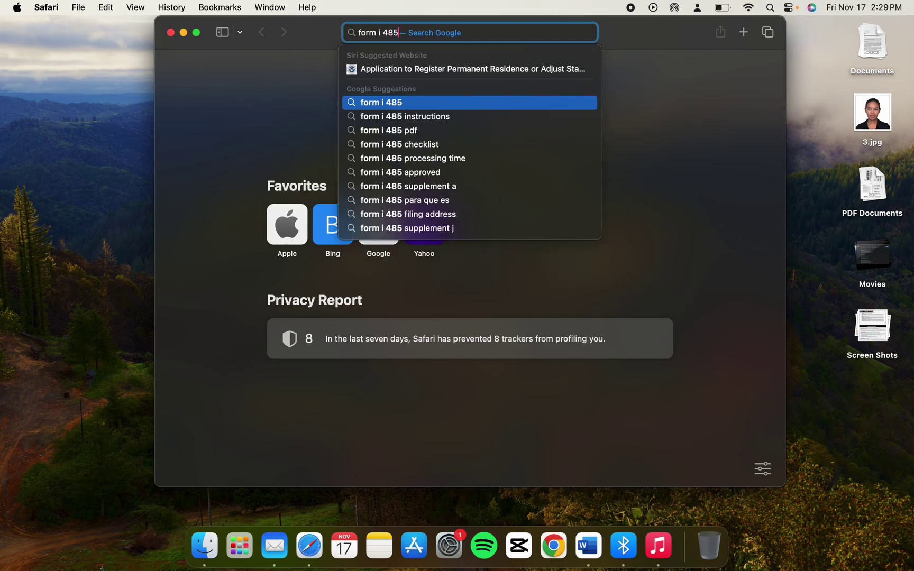
key(Return)
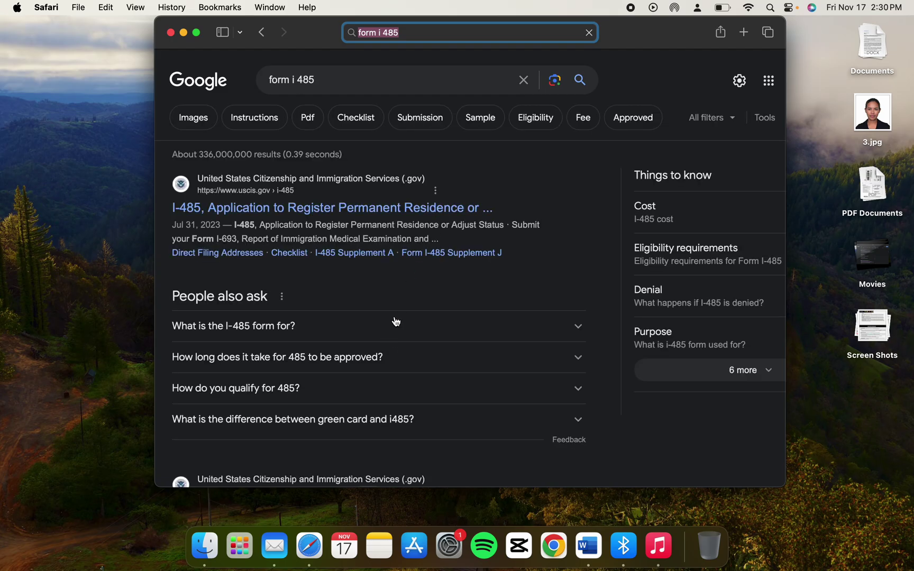
Open the USCIS I-485 page from the results, make Safari full screen, and scroll down.
click(298, 218)
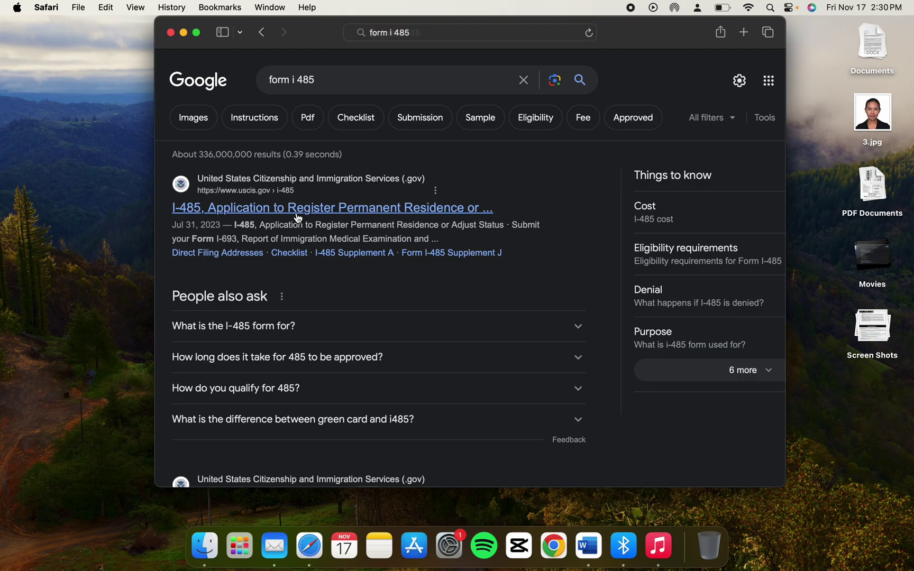
click(197, 33)
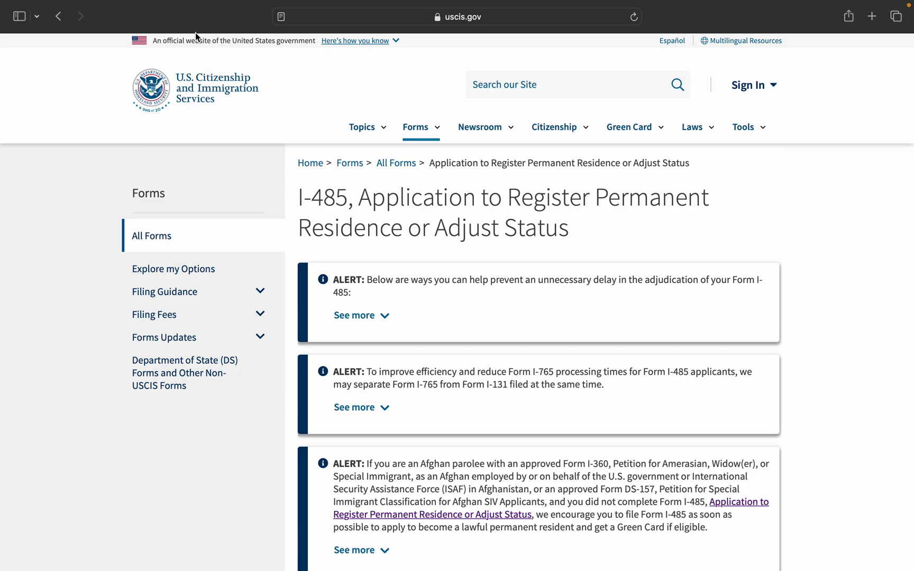
click(541, 84)
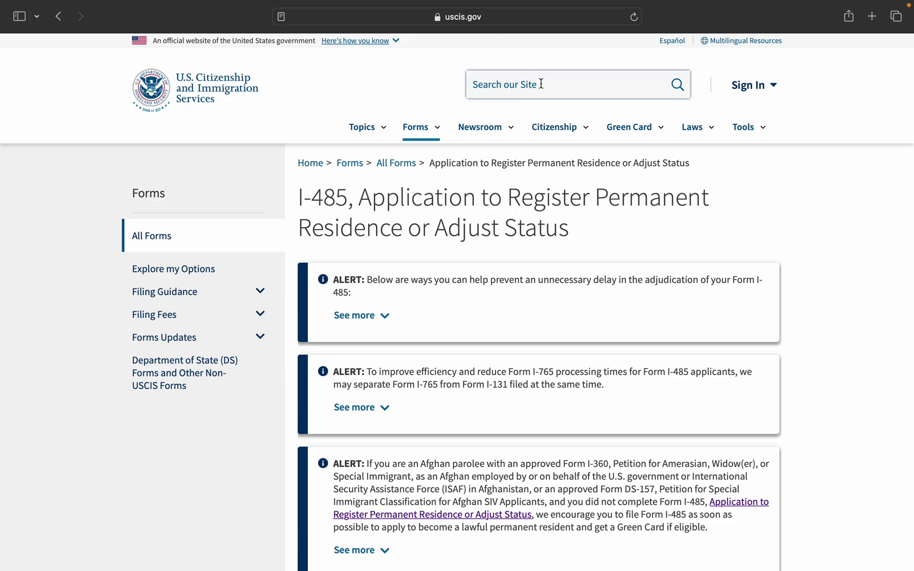
scroll(602, 231, down, 5)
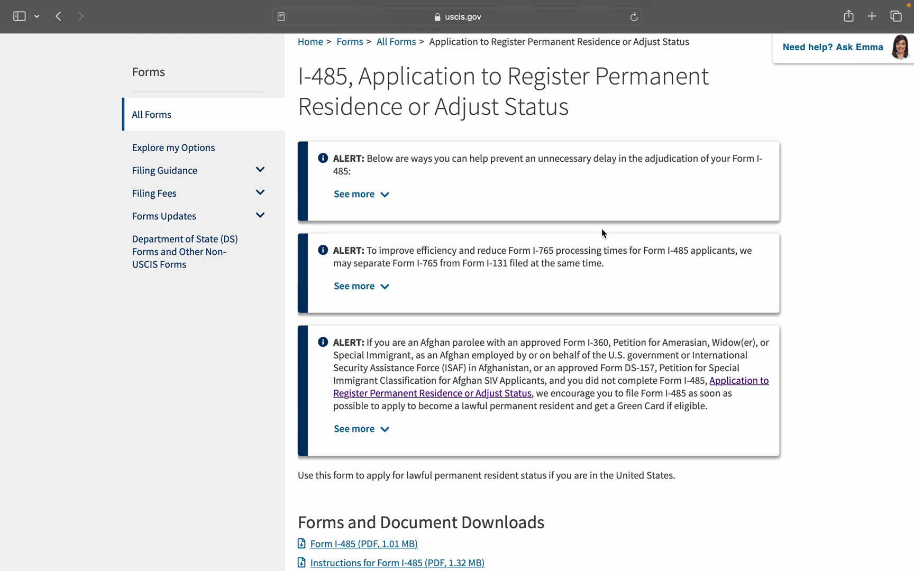
Scroll to Forms and Document Downloads and open the 'Form I-485 (PDF, 1.01 MB)' link.
scroll(613, 342, down, 2)
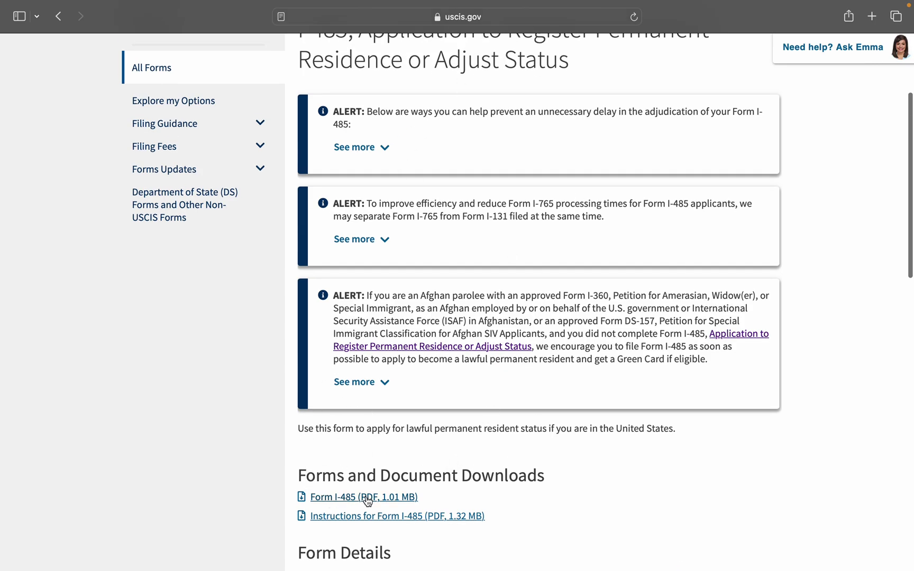
scroll(387, 505, down, 2)
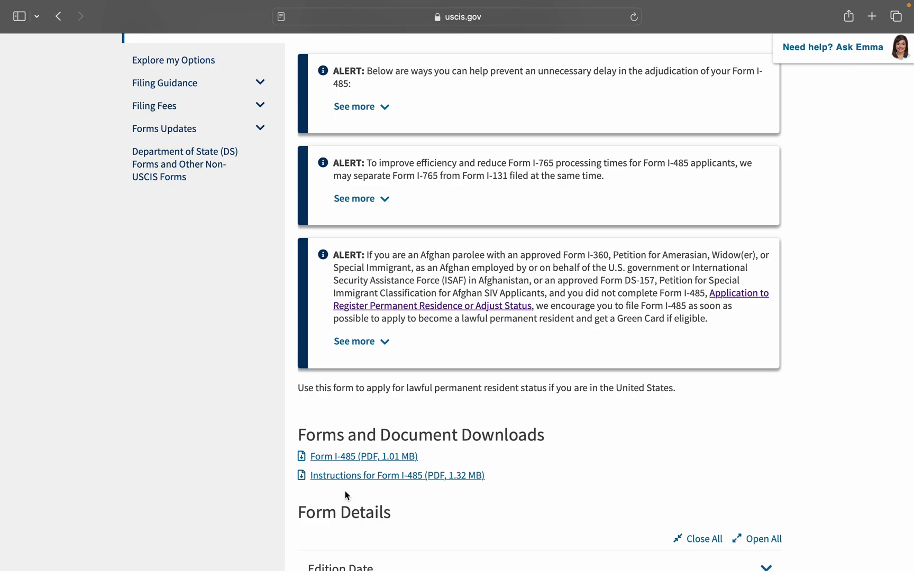
click(338, 463)
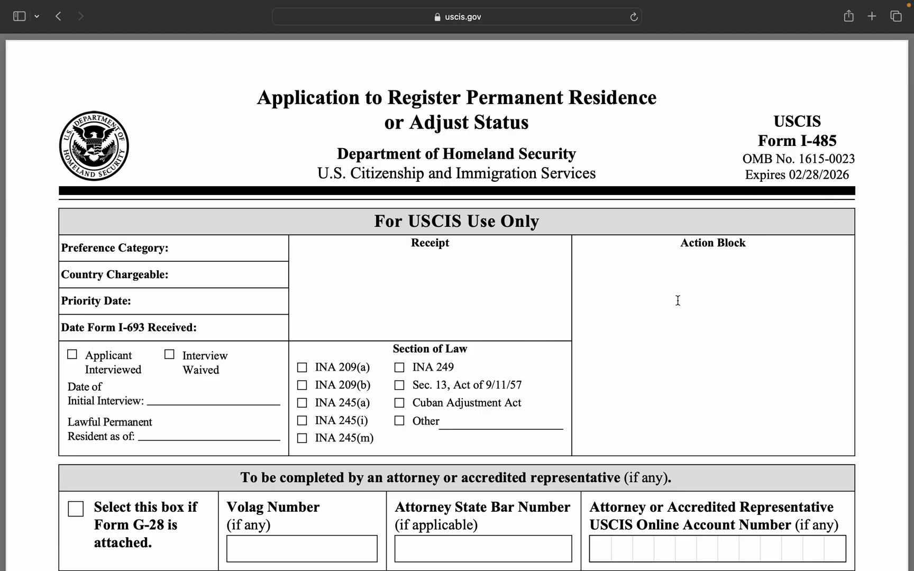
scroll(382, 287, down, 3)
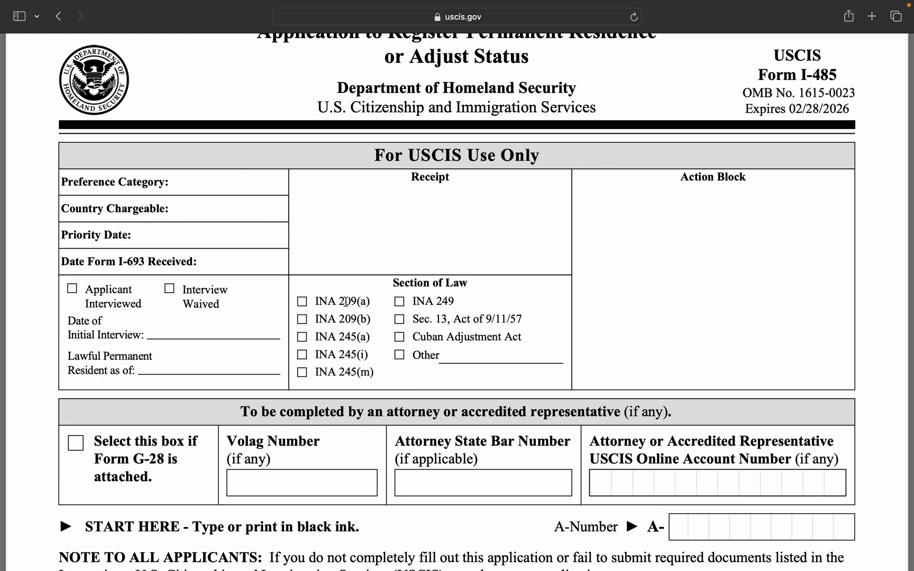
scroll(309, 321, down, 2)
scroll(309, 321, down, 4)
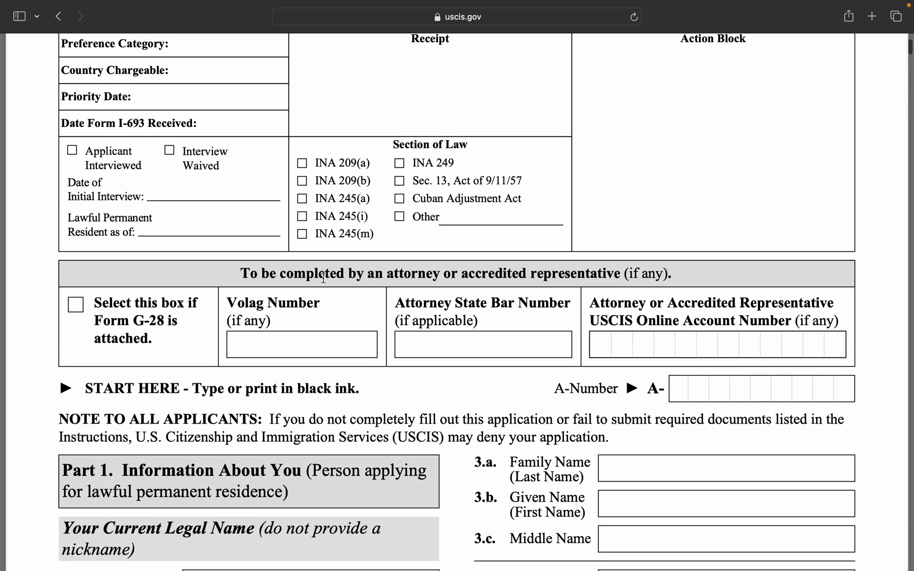
scroll(323, 277, down, 6)
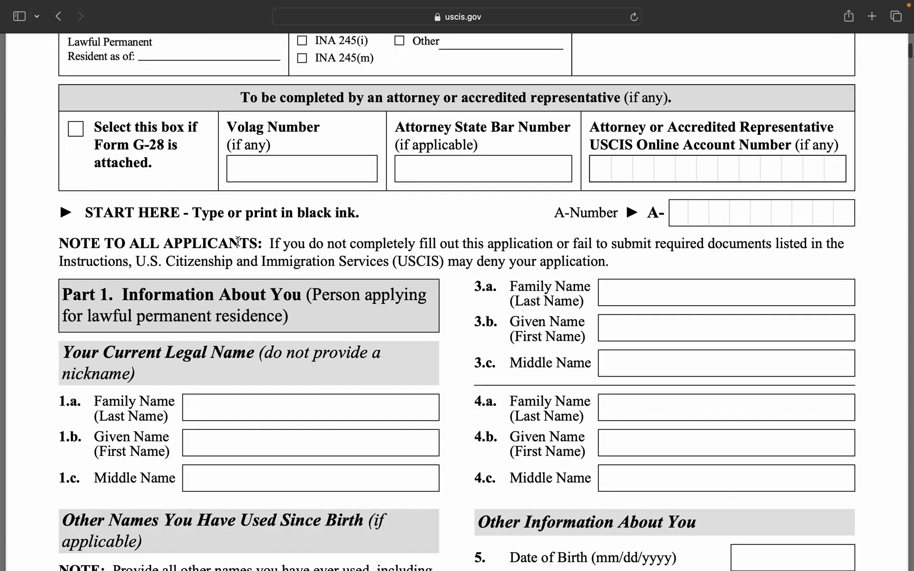
scroll(382, 291, down, 3)
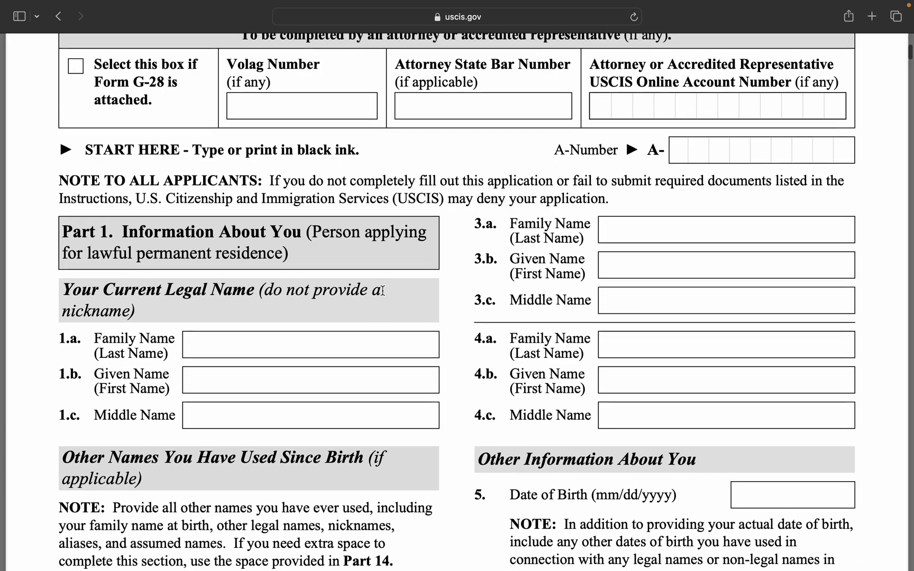
scroll(382, 291, down, 1)
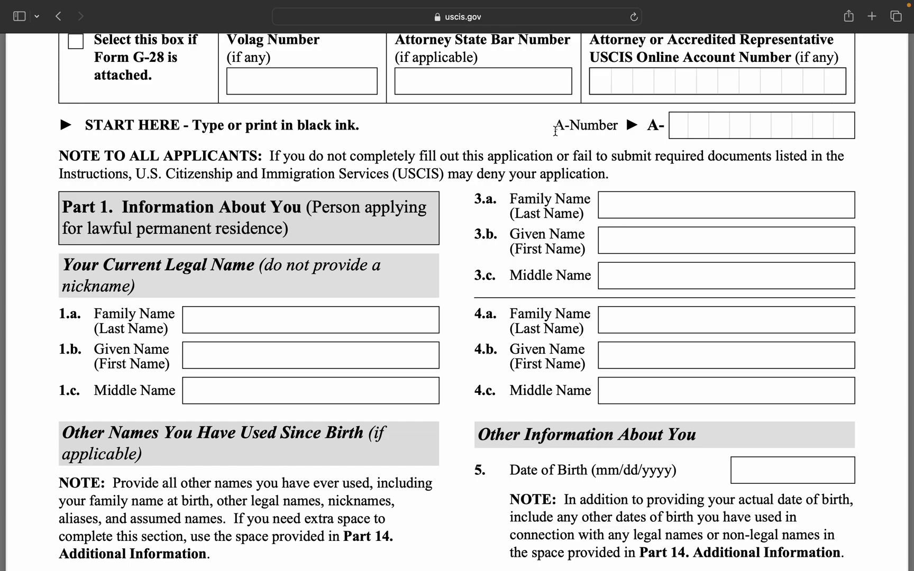
Enter the applicant's nine-digit A-Number in the form's A-Number field.
click(697, 131)
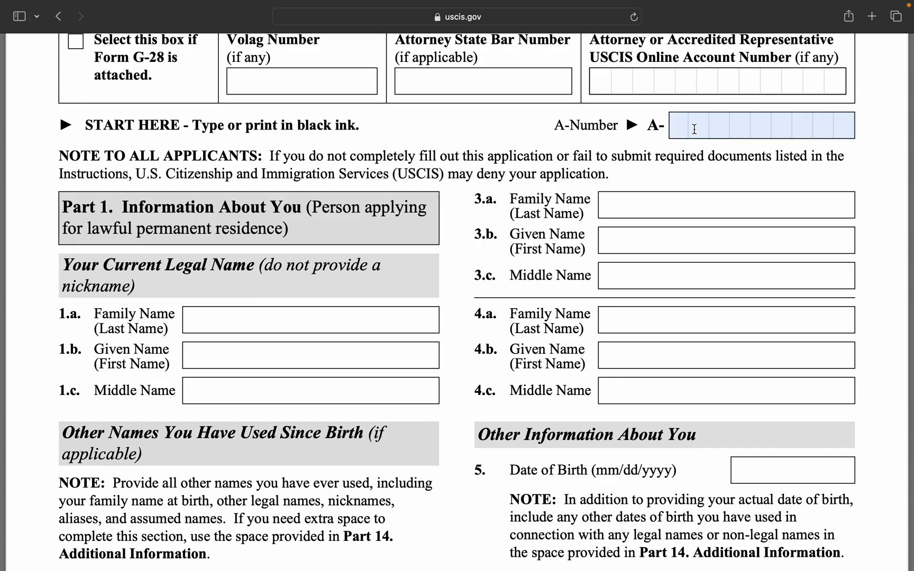
click(615, 145)
click(668, 137)
text(1)
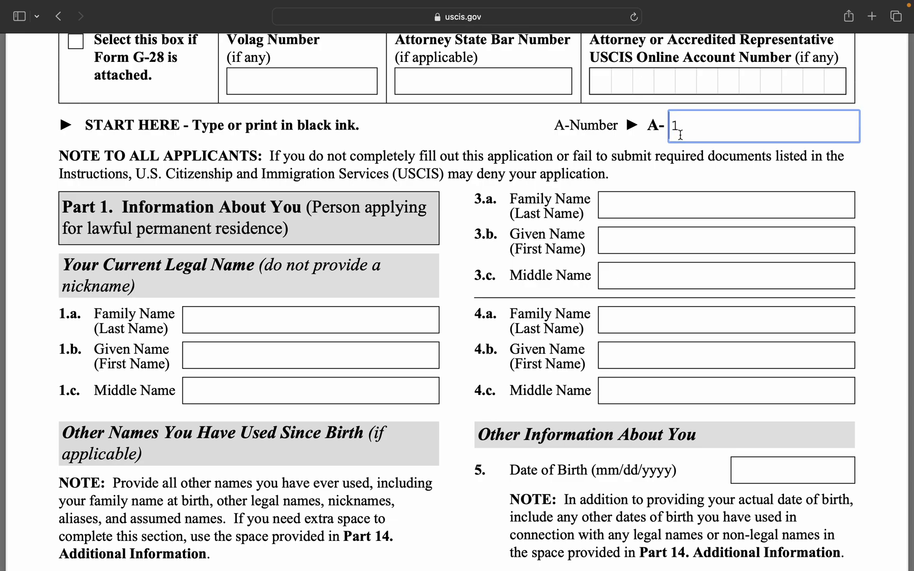
text(2345678)
click(695, 170)
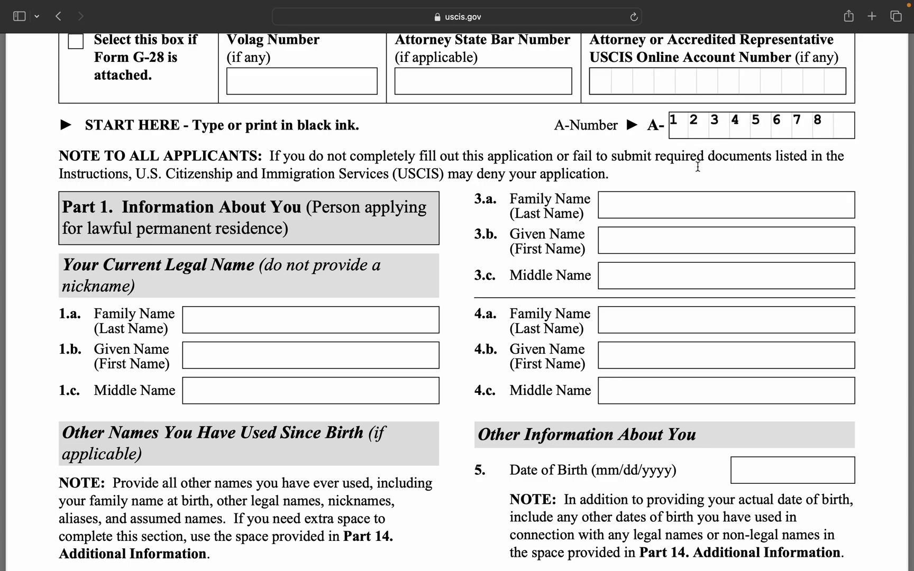
click(831, 131)
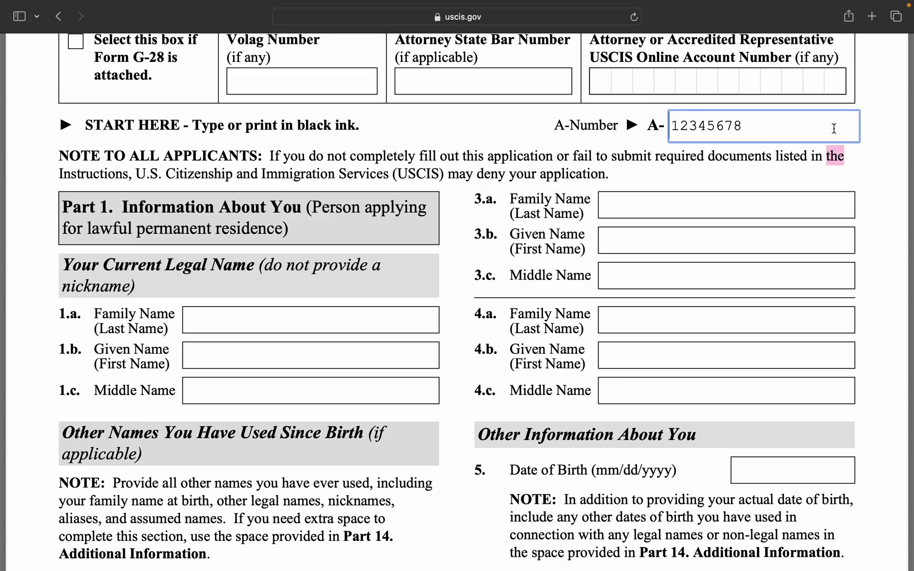
text(9)
click(464, 130)
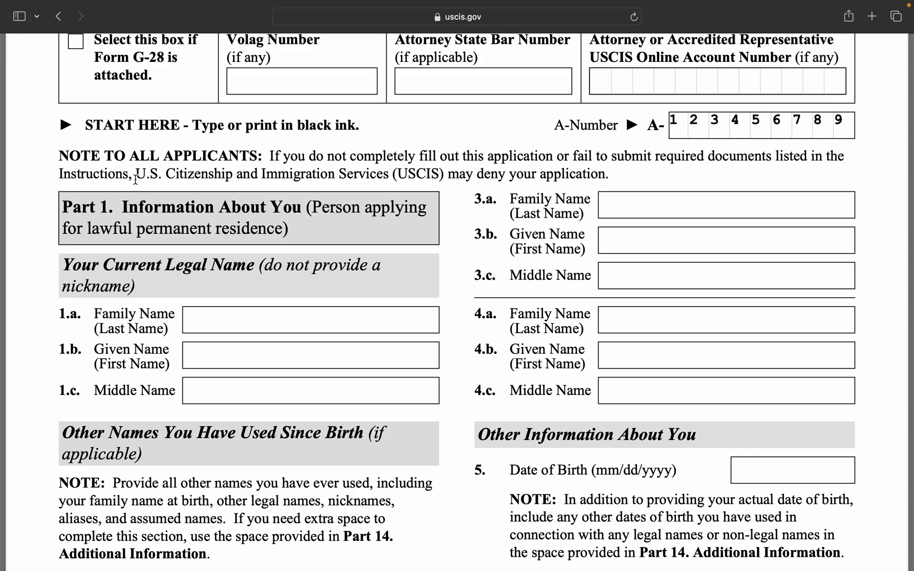
Enter the applicant's family name in capitals in field 1.a.
click(279, 329)
scroll(280, 330, down, 4)
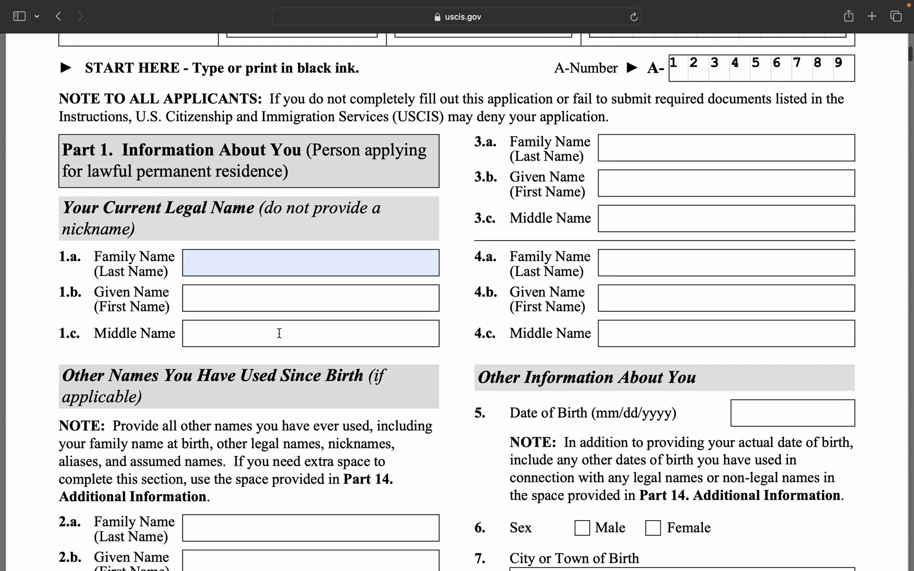
scroll(279, 333, down, 1)
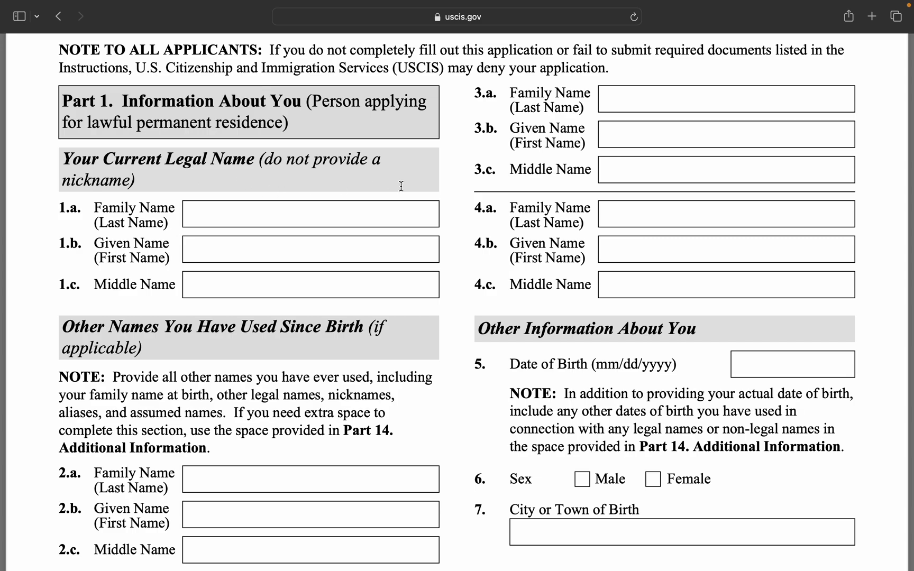
click(210, 223)
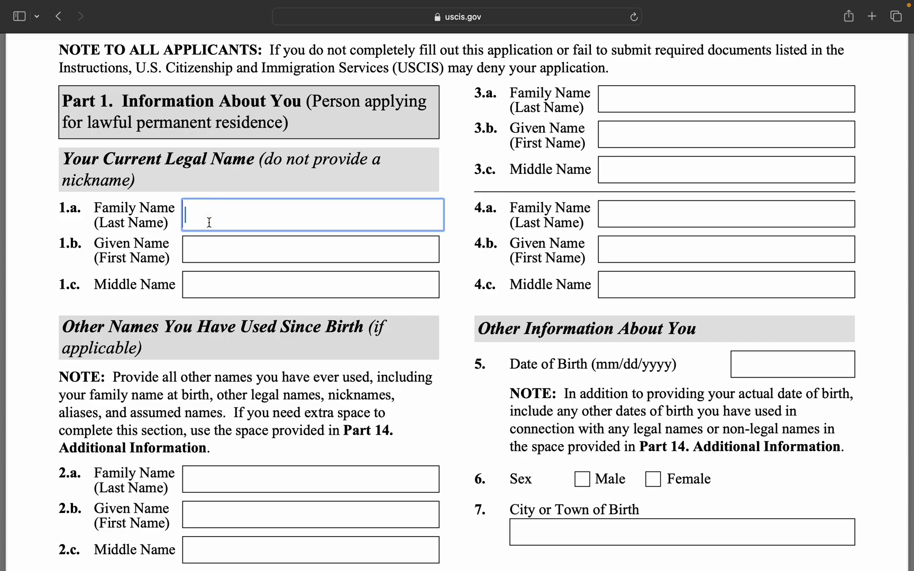
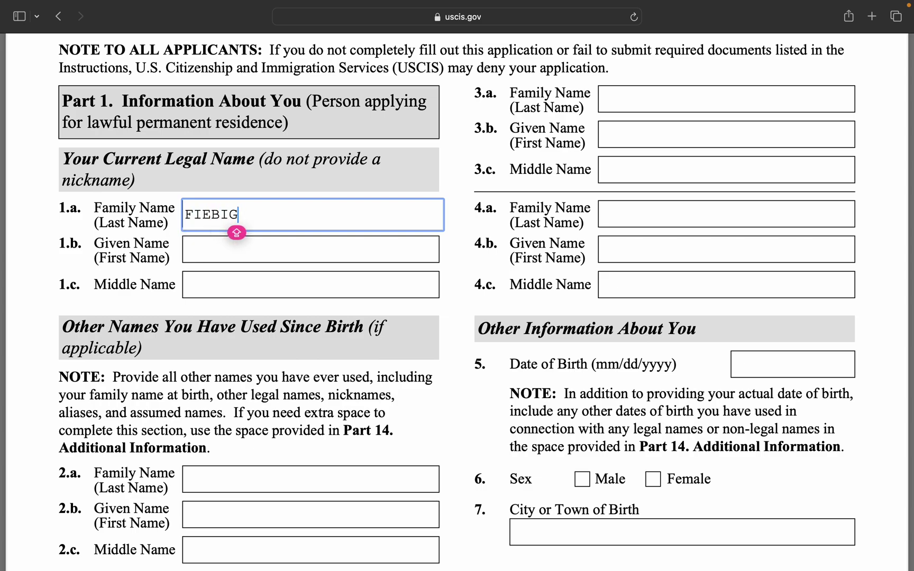
Enter the applicant's given names in 1.b and middle name in 1.c, in capitals.
click(212, 244)
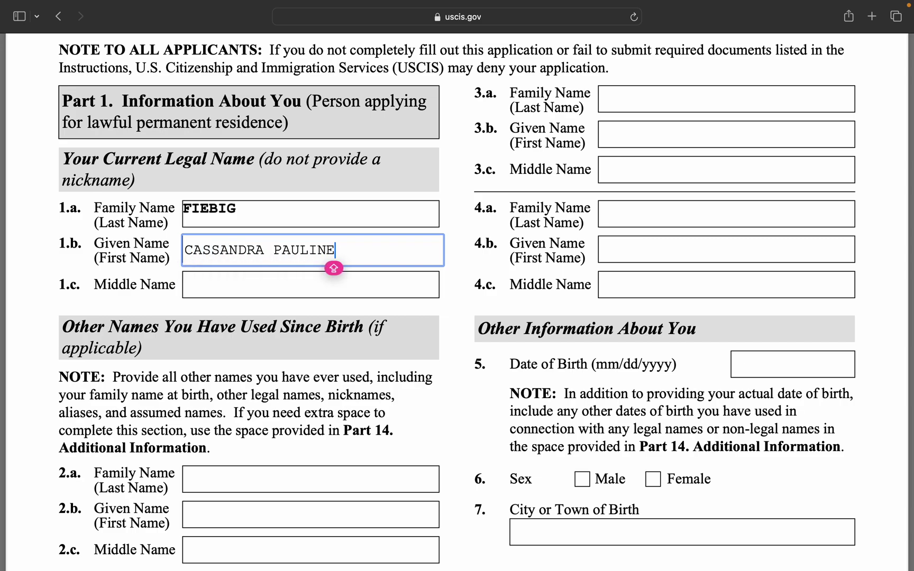
key(Tab)
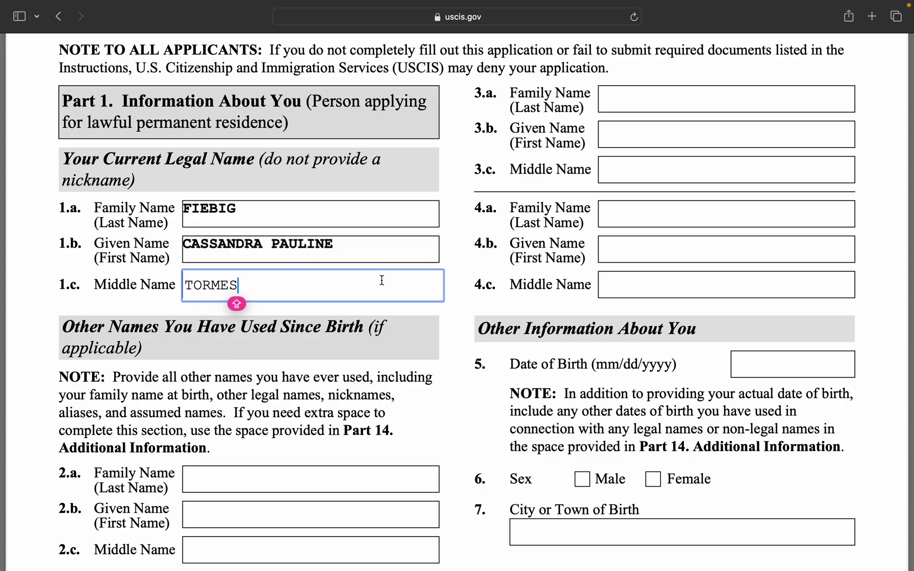
click(445, 370)
scroll(445, 371, down, 2)
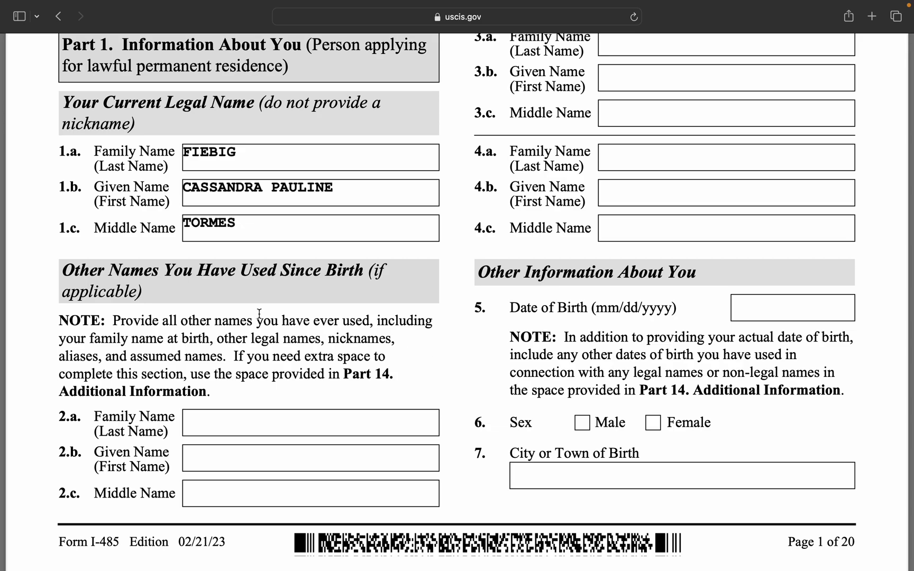
Enter N/A in other-names fields 2.a, 2.b and 2.c.
click(263, 411)
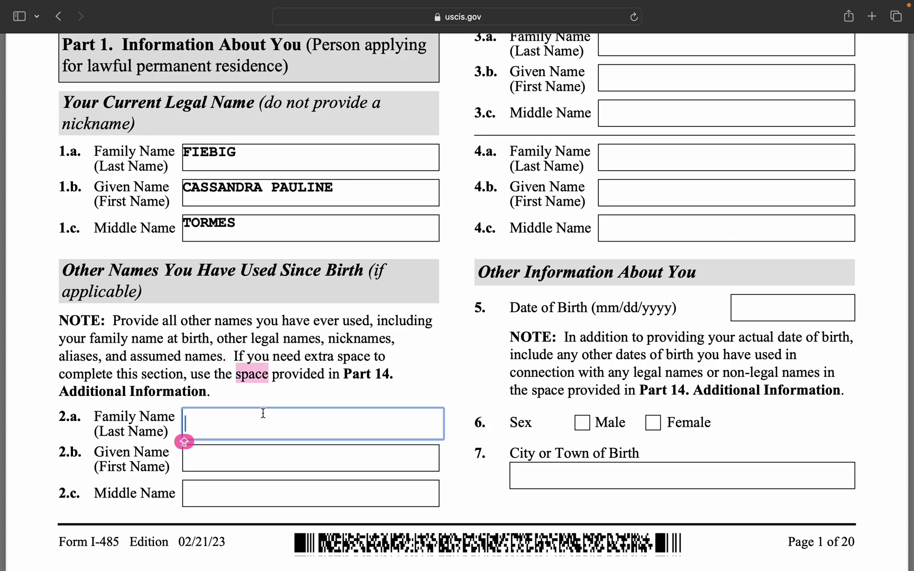
text(N/A)
click(339, 464)
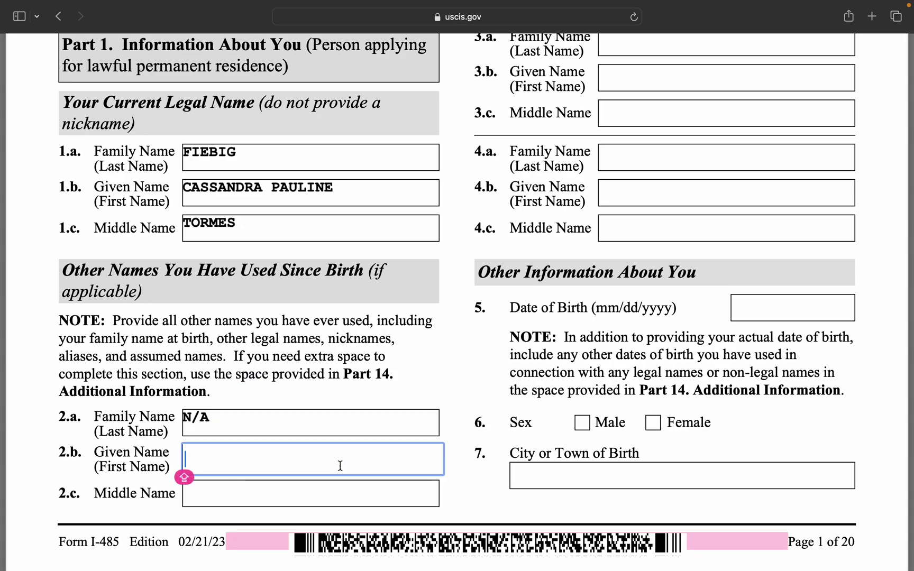
text(N/A)
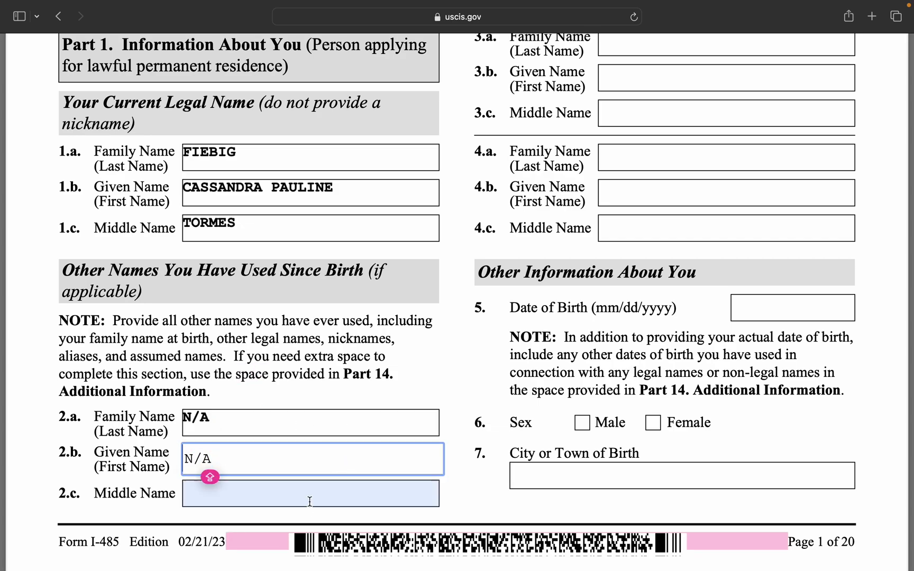
click(310, 497)
text(N/A)
scroll(663, 108, up, 3)
scroll(656, 148, down, 2)
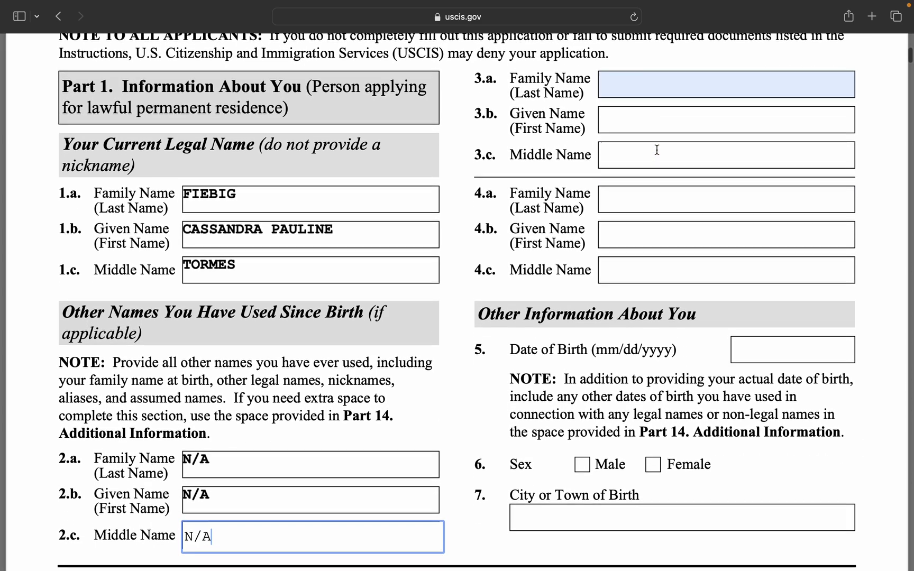
scroll(656, 150, down, 1)
click(454, 390)
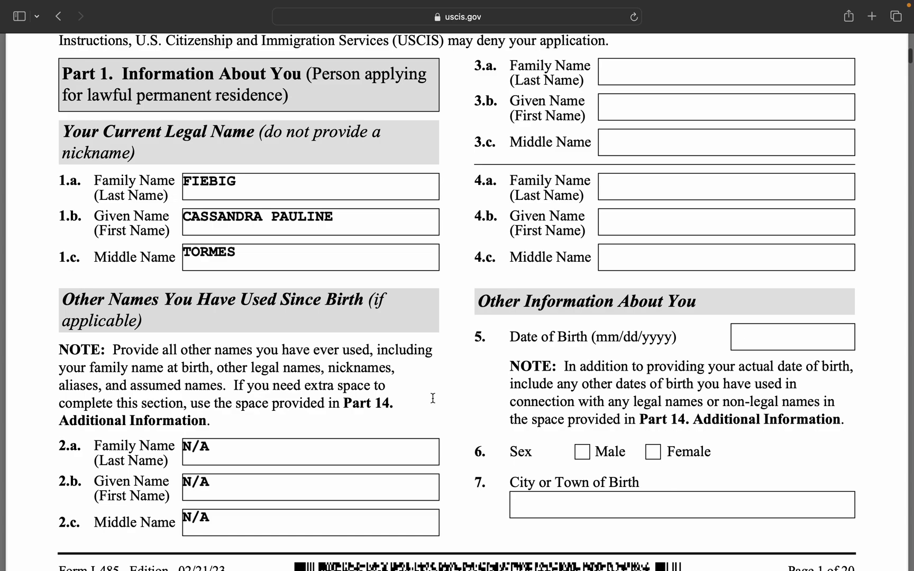
scroll(421, 375, up, 1)
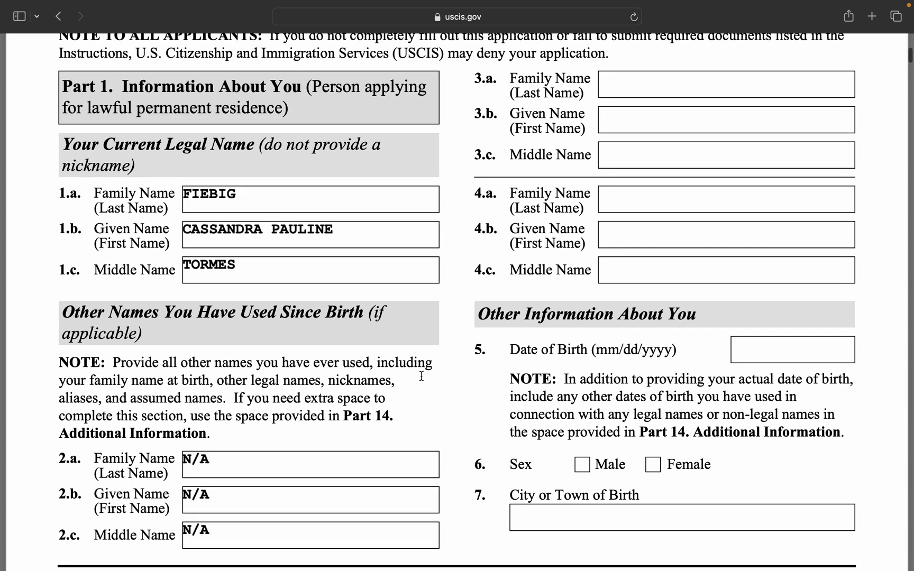
scroll(490, 335, up, 2)
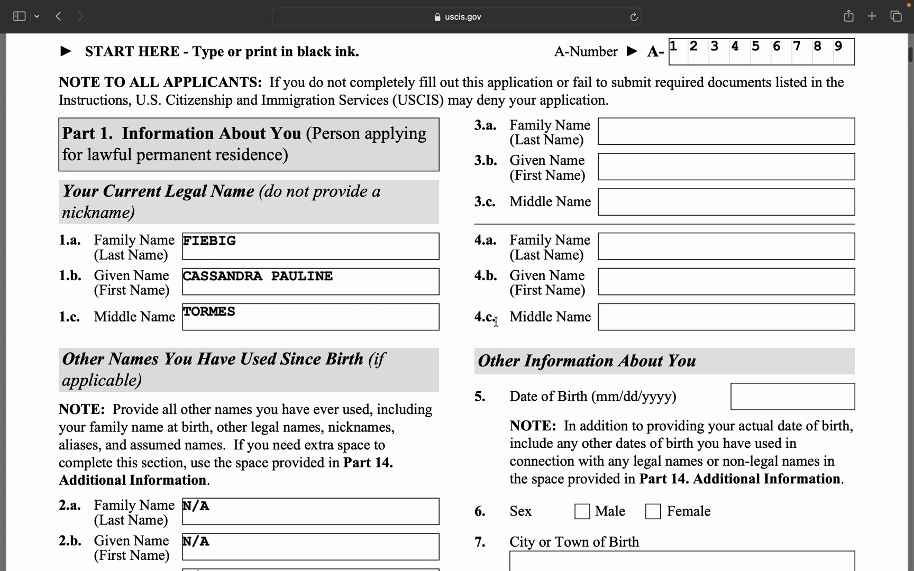
Type N/A in 3.a, copy it, and paste it into fields 3.b through 4.c.
click(643, 136)
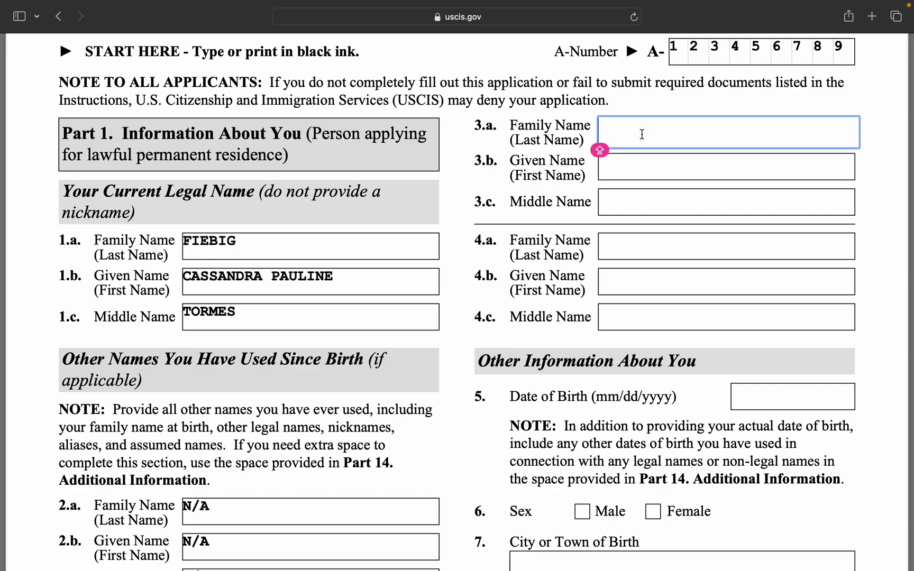
text(N/A)
click(649, 155)
click(649, 129)
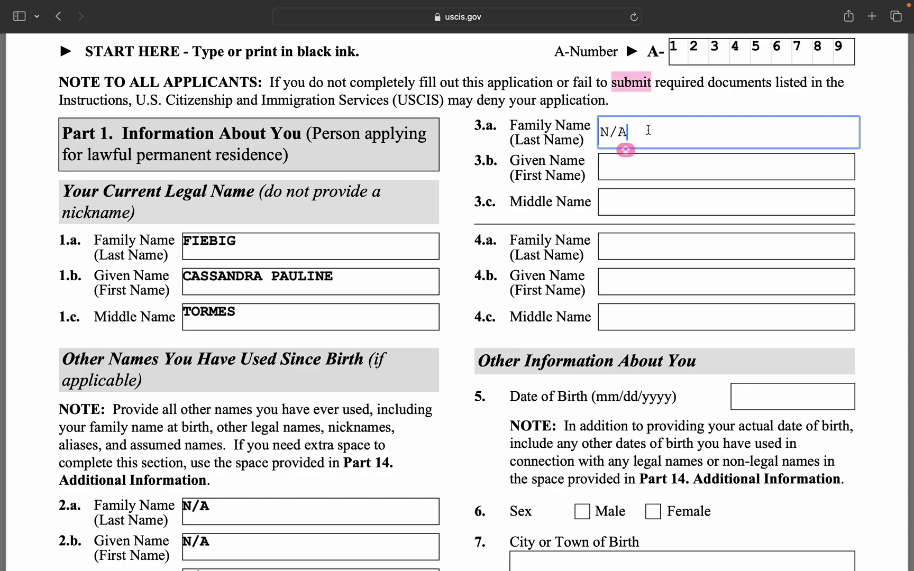
drag(600, 132, 630, 132)
key(super+c)
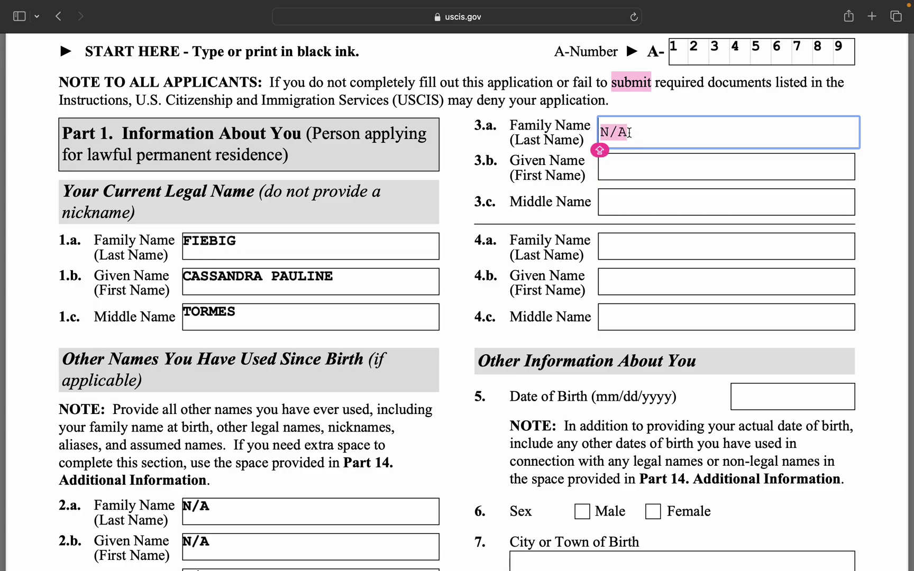
click(629, 166)
key(super+v)
click(633, 202)
key(super+v)
click(640, 245)
key(super+v)
click(643, 283)
key(super+v)
click(647, 320)
key(super+v)
click(556, 333)
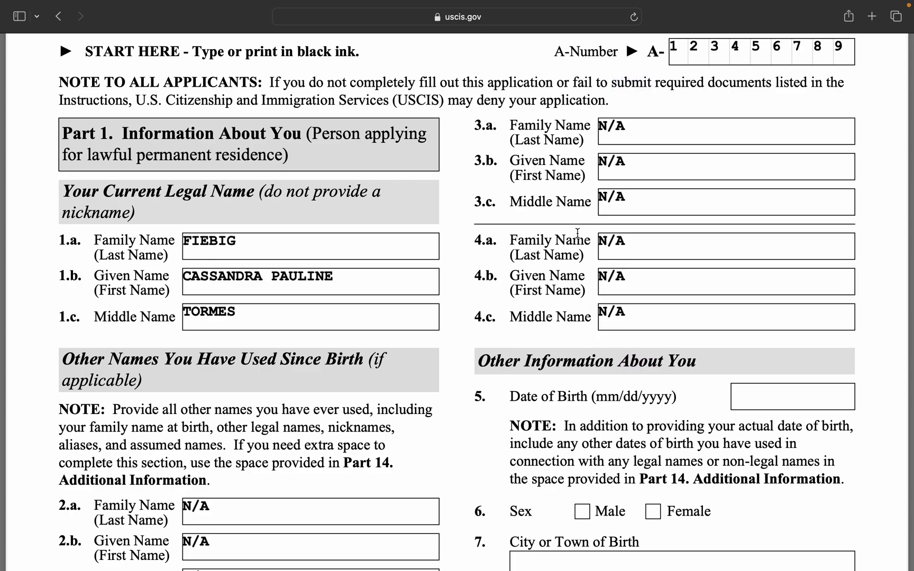
scroll(580, 232, down, 2)
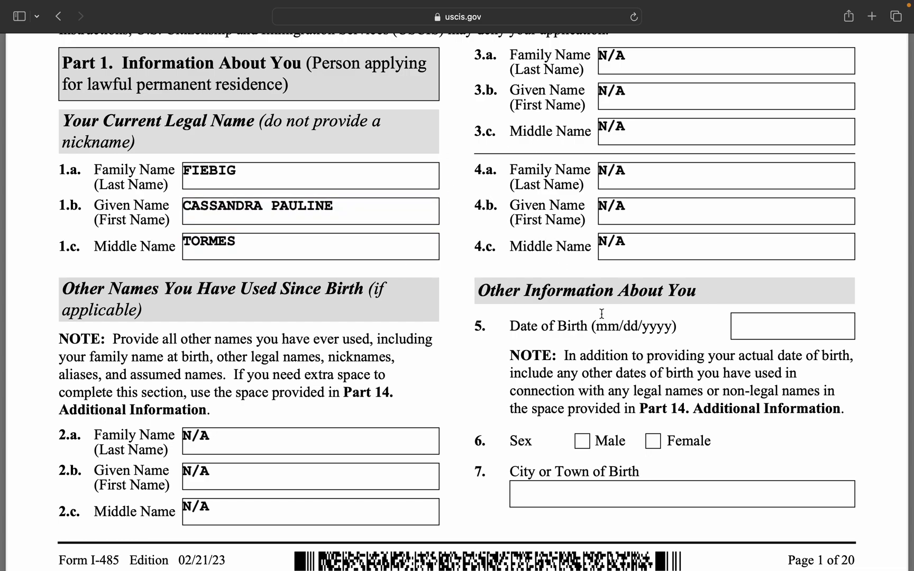
scroll(602, 313, down, 4)
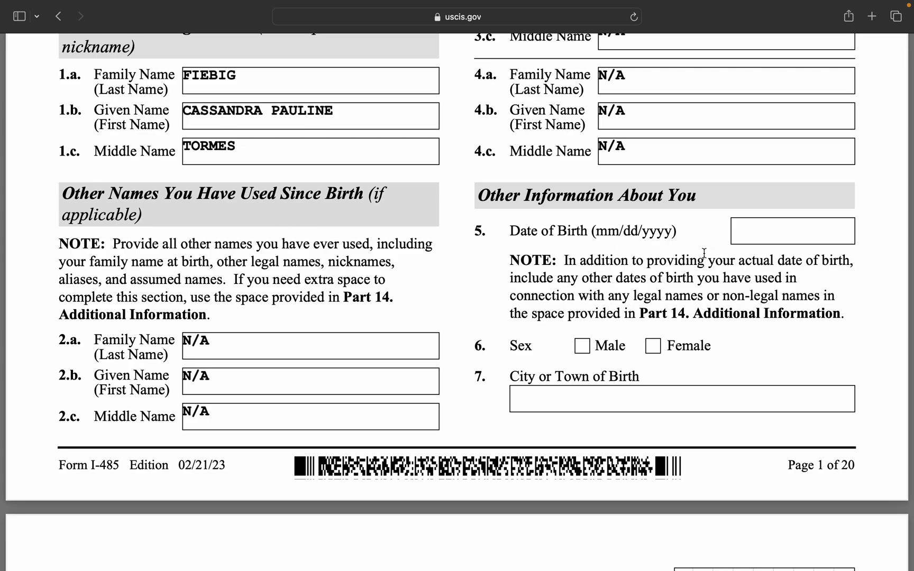
Enter 01/01/2000 as the date of birth.
click(750, 231)
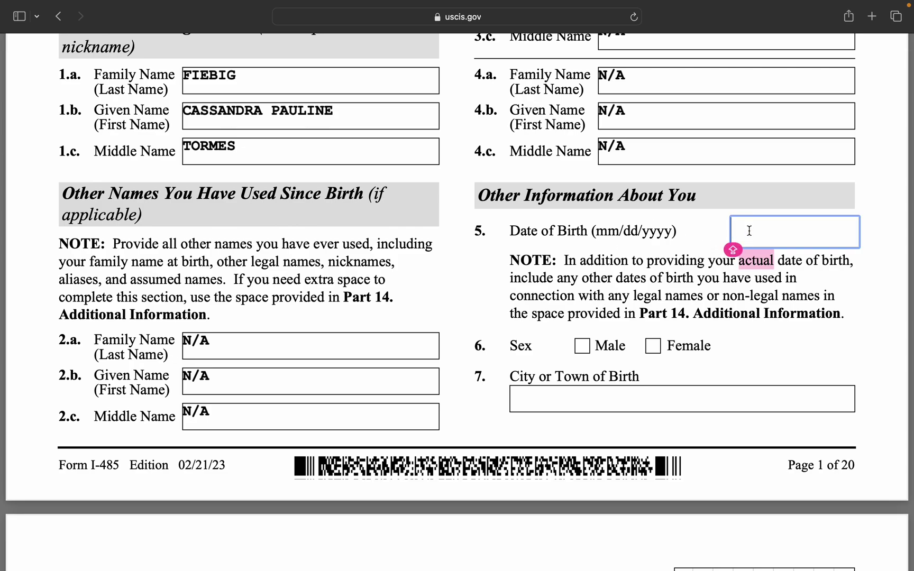
text(01)
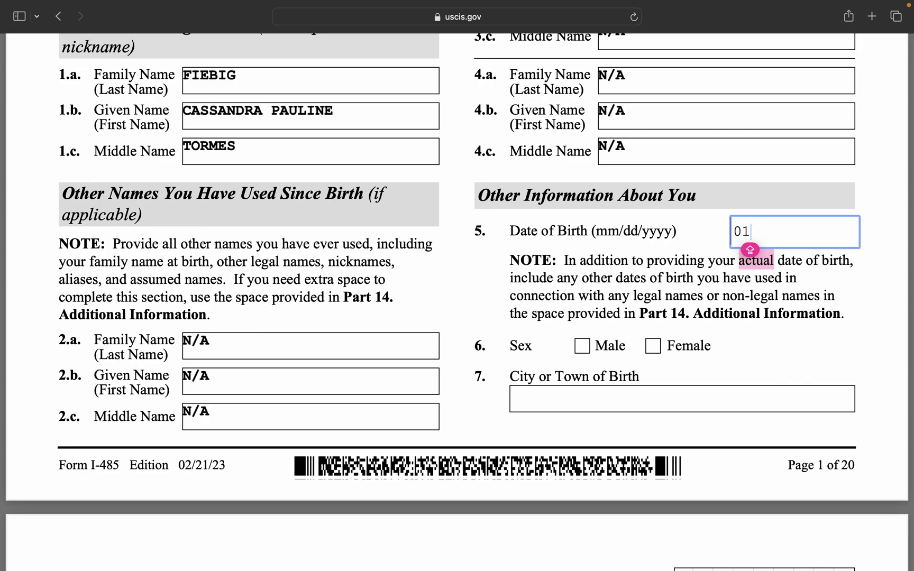
text(/01/200)
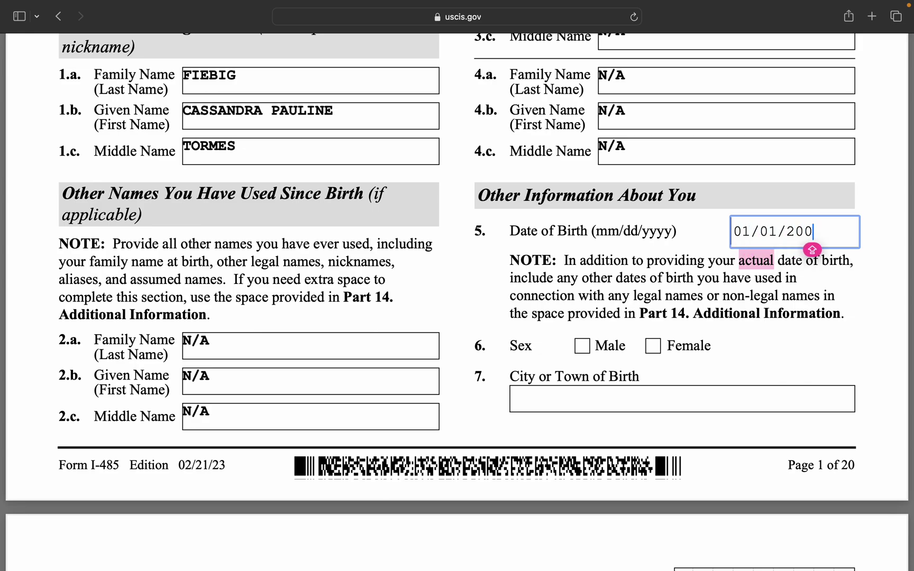
text(0)
click(790, 354)
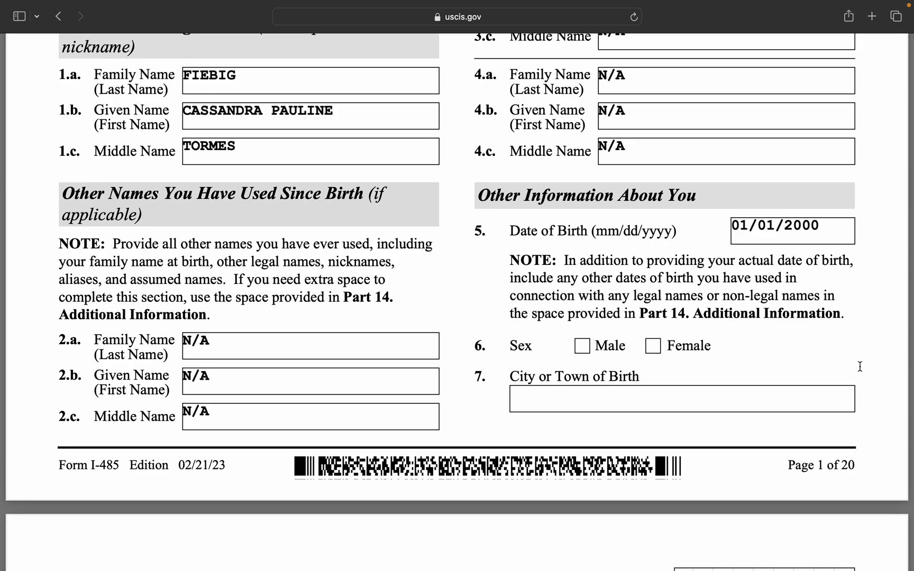
Check Female for sex and enter BACOLOD CITY as the city of birth.
click(654, 351)
click(578, 404)
click(578, 404)
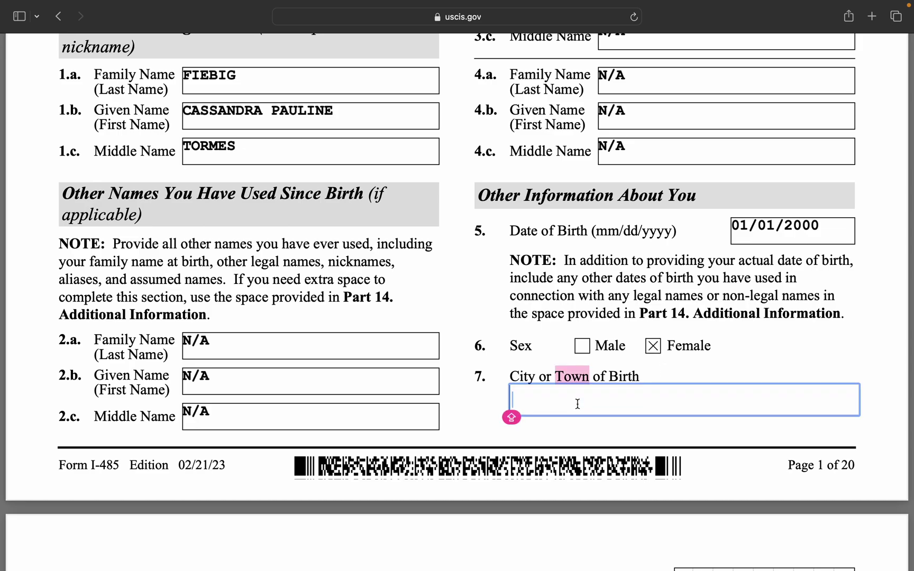
text(BACOL)
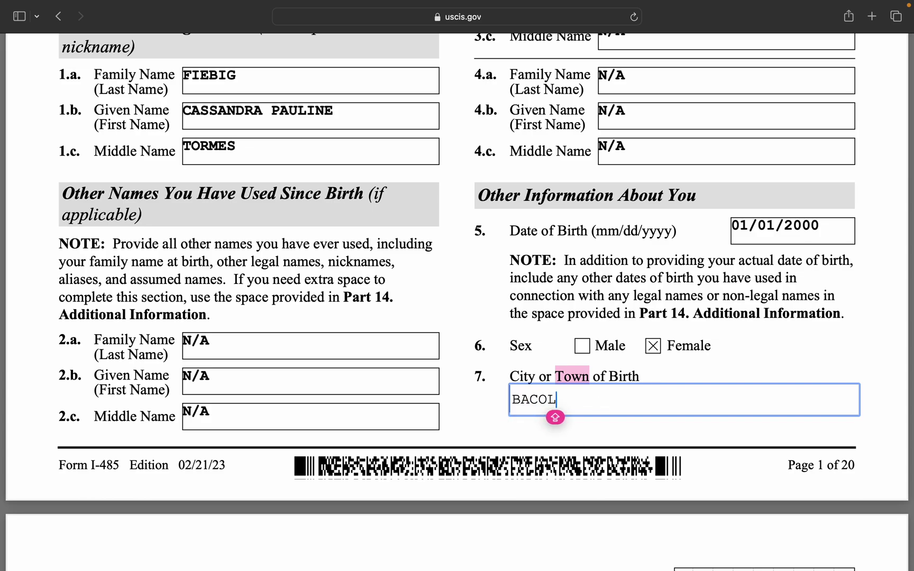
text(OD CITY)
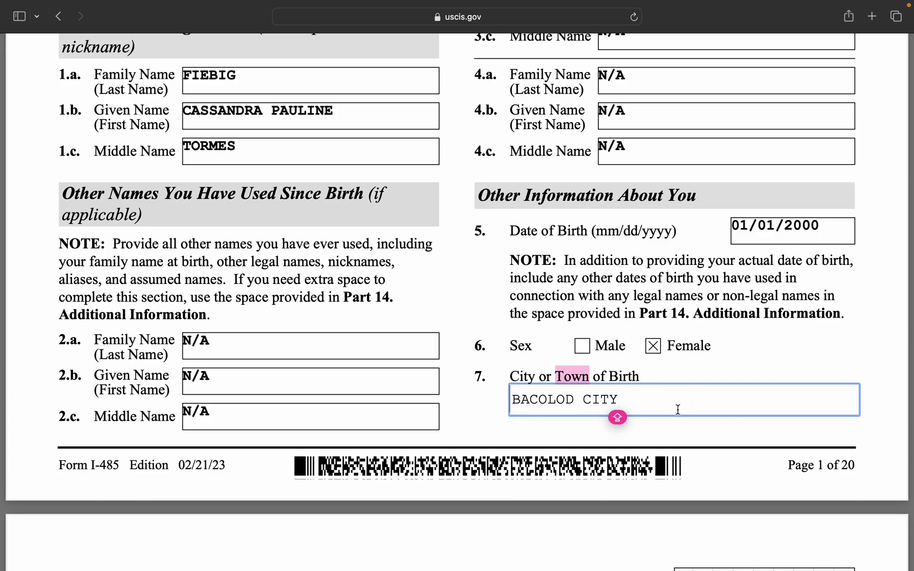
click(668, 427)
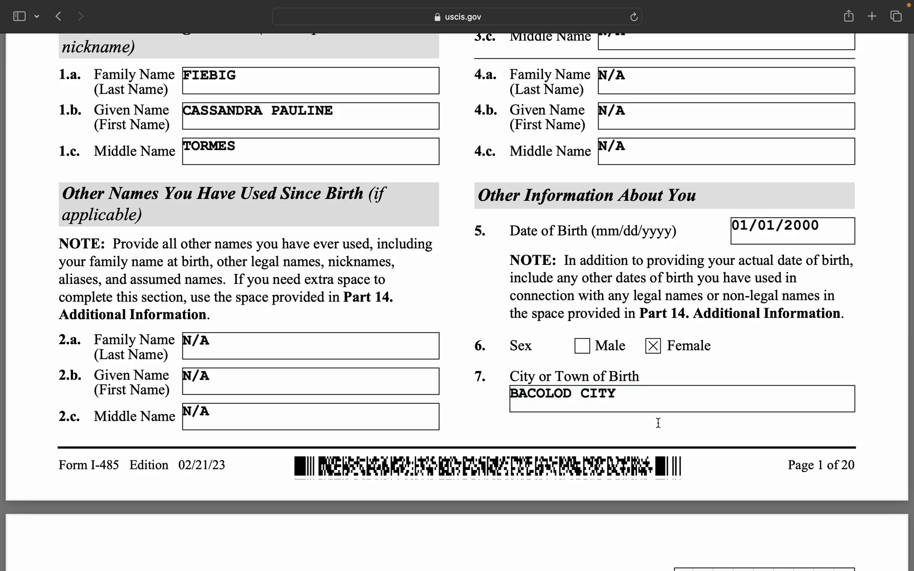
Scroll the PDF down to page 2, showing Country of Birth and the Social Security questions.
scroll(657, 424, down, 5)
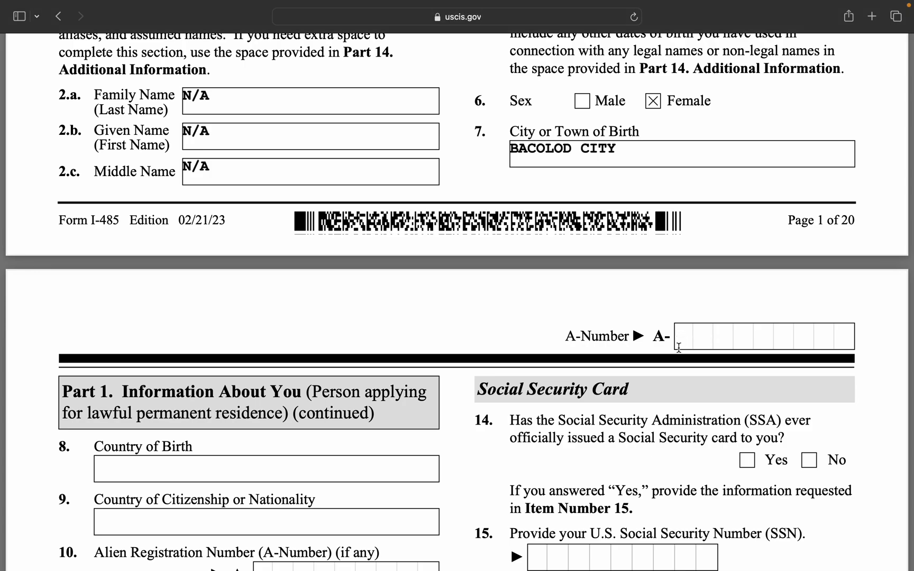
scroll(679, 347, down, 2)
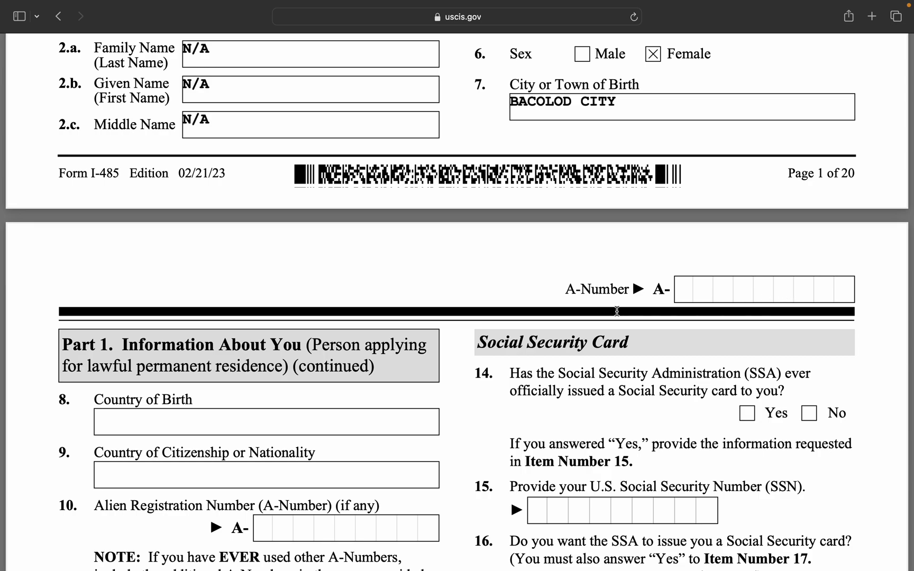
scroll(587, 354, down, 4)
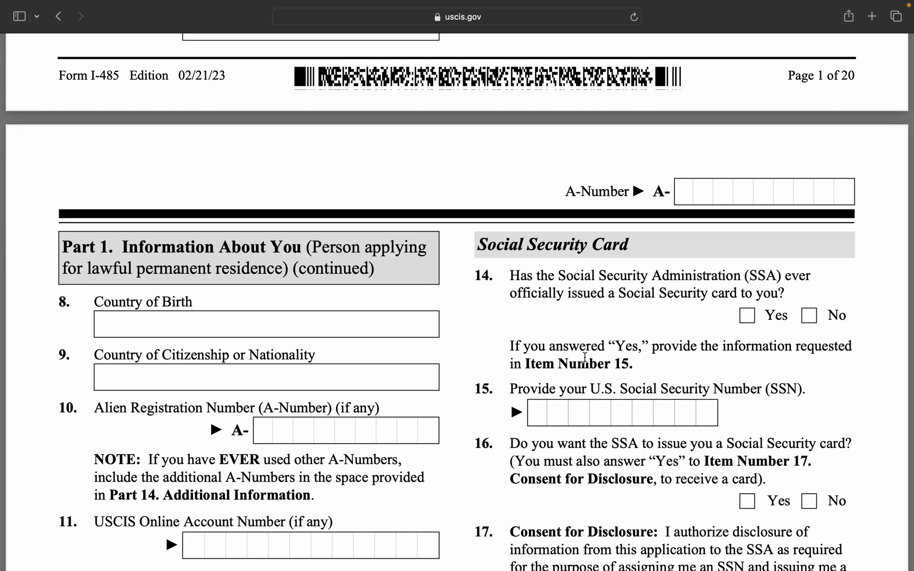
scroll(342, 299, down, 2)
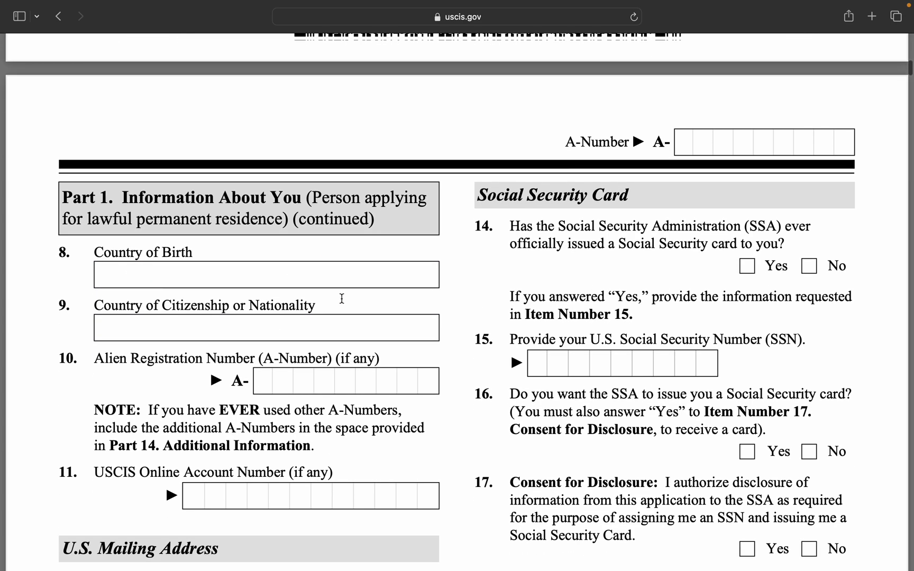
scroll(342, 299, down, 2)
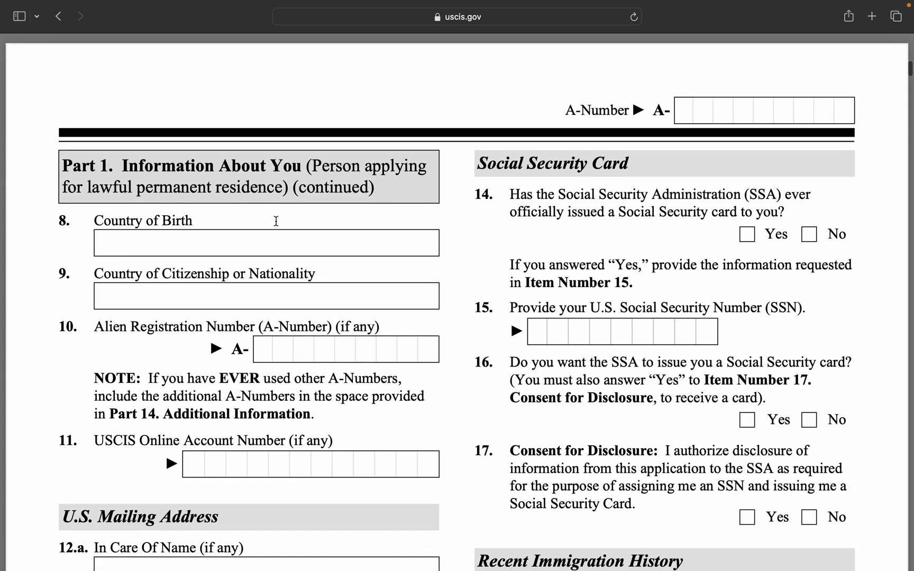
scroll(273, 216, down, 2)
Enter PHILIPPINES as both country of birth and country of citizenship.
click(207, 199)
text(PHILIPPINES)
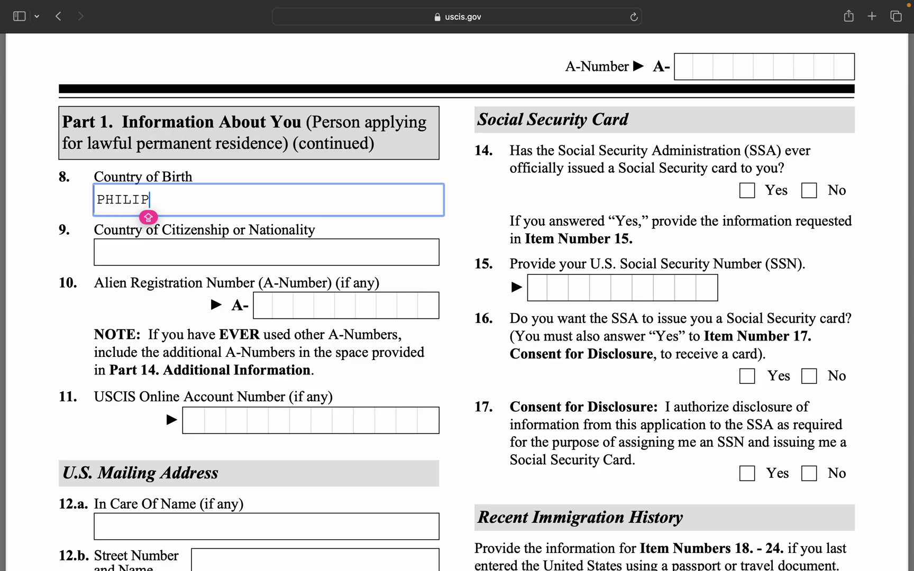
click(189, 250)
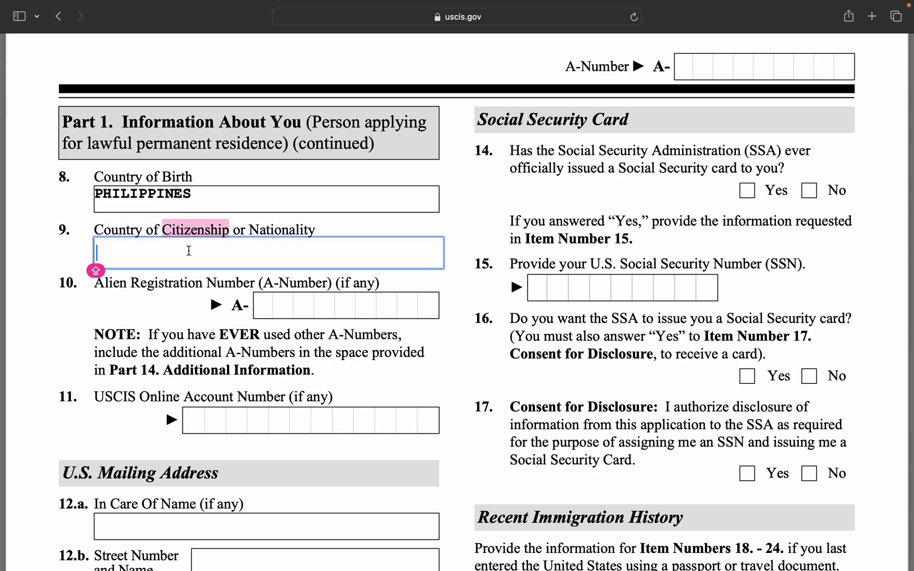
text(P)
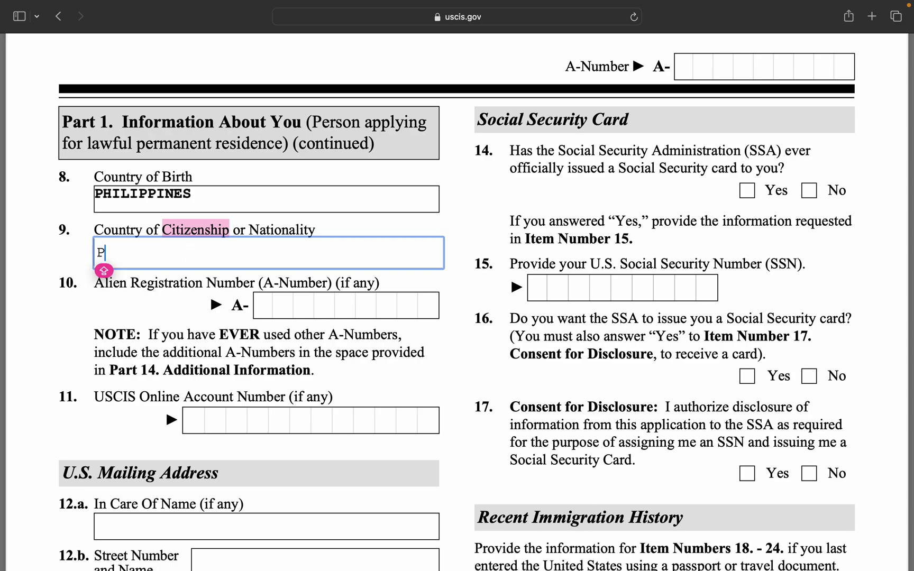
text(HILIPPINES)
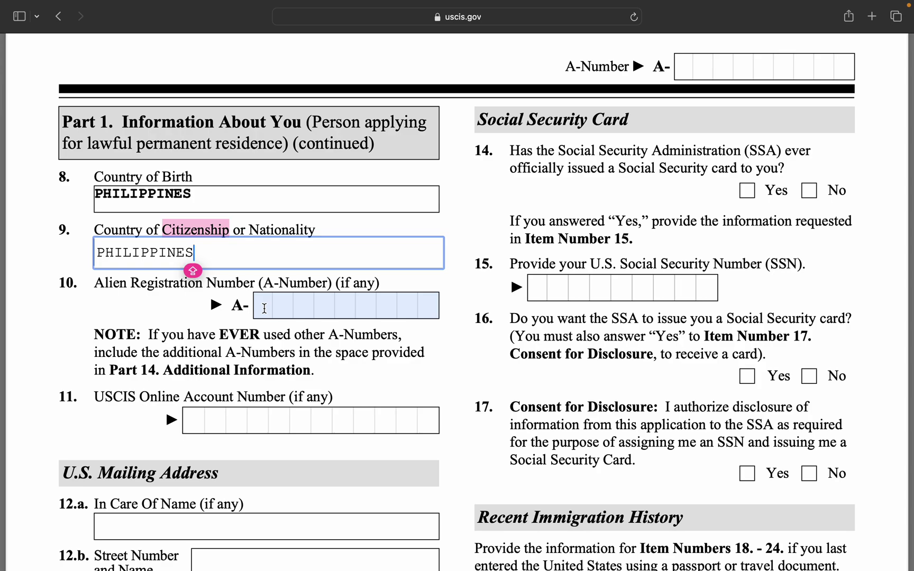
Enter the A-Number in item 10 and N/A for the USCIS online account number.
click(264, 308)
text(1234)
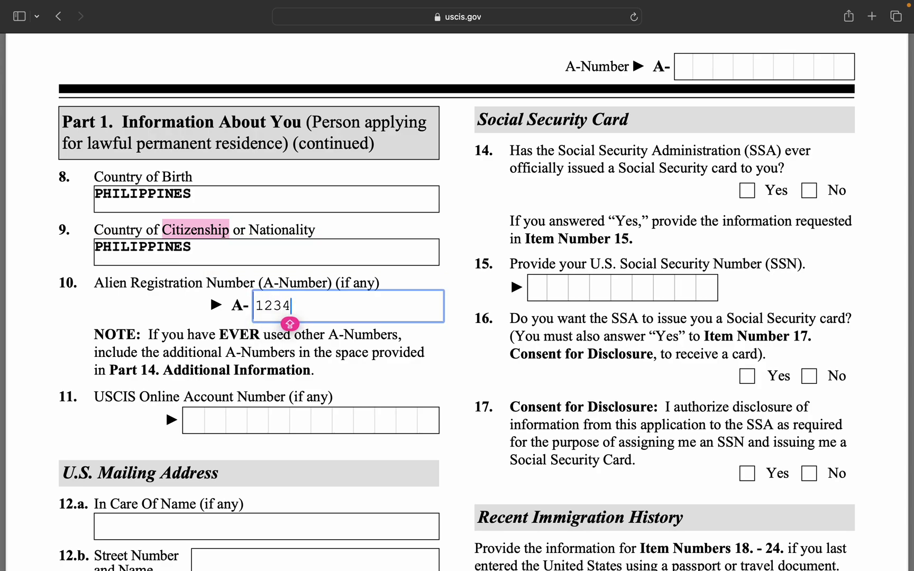
text(56789)
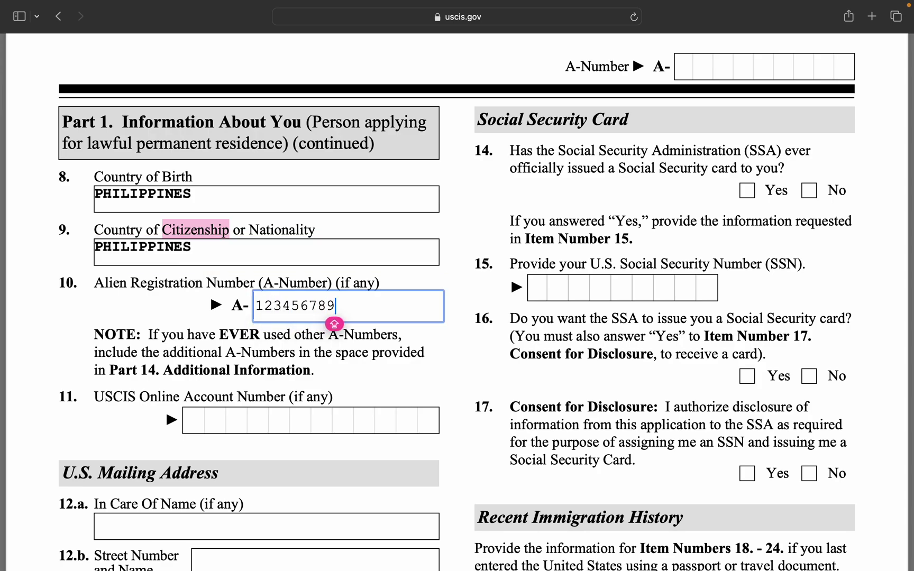
click(332, 325)
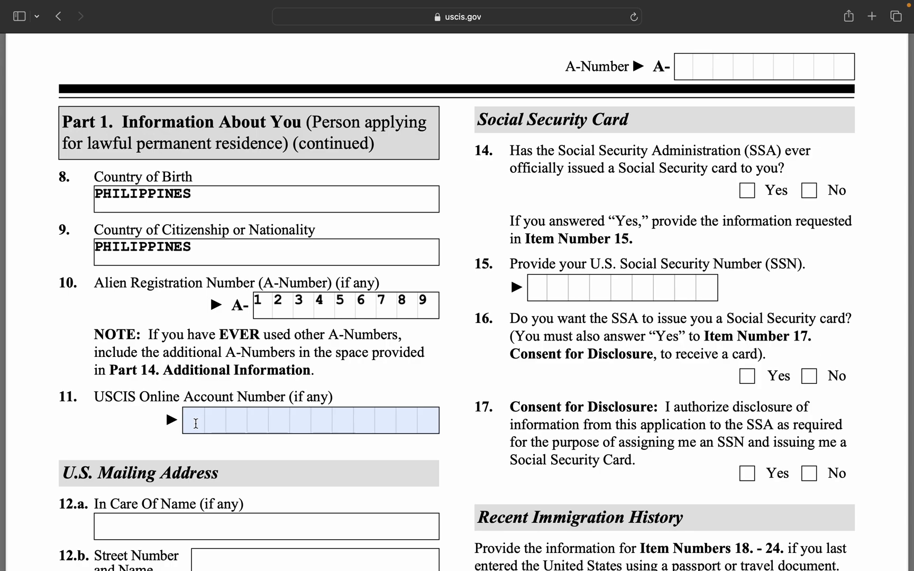
click(190, 423)
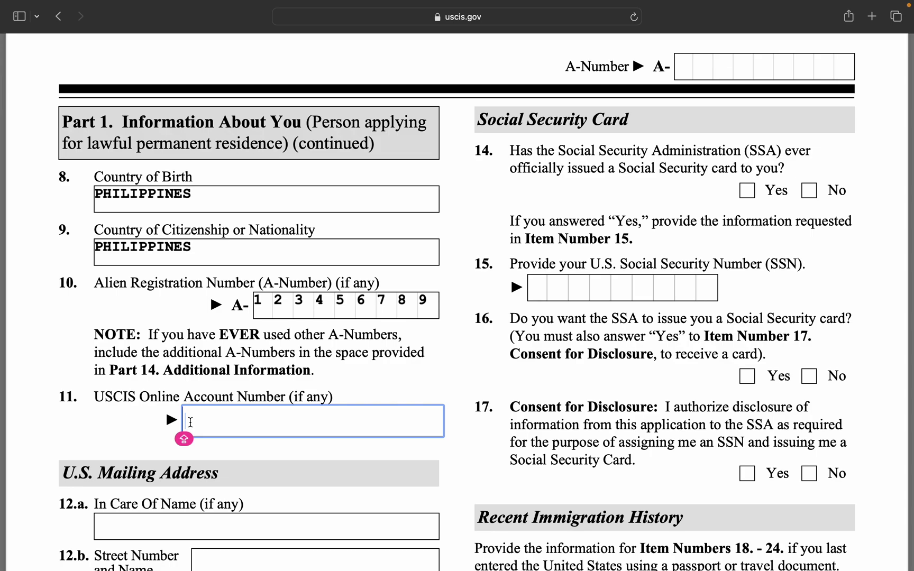
text(N/A)
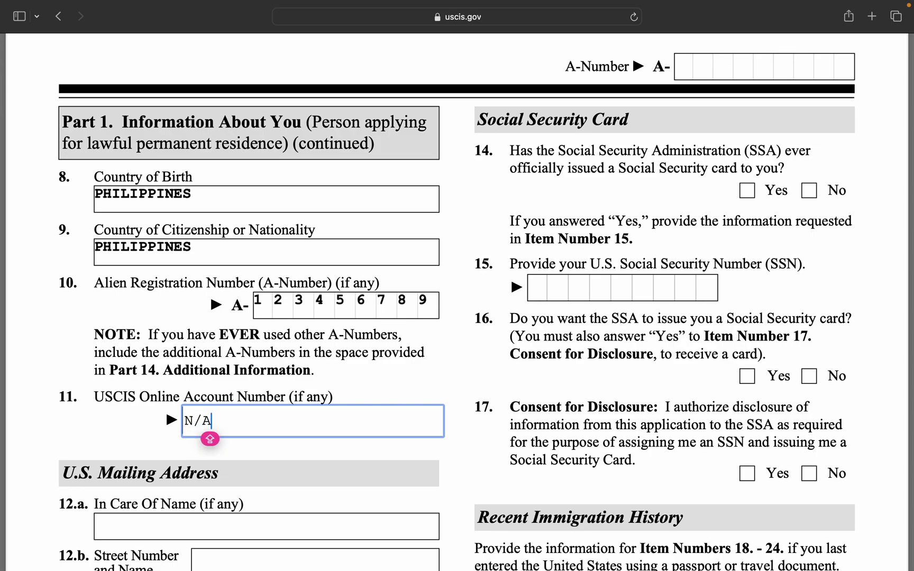
click(405, 399)
Enter the in-care-of person's name in mailing address field 12.a.
scroll(414, 393, down, 5)
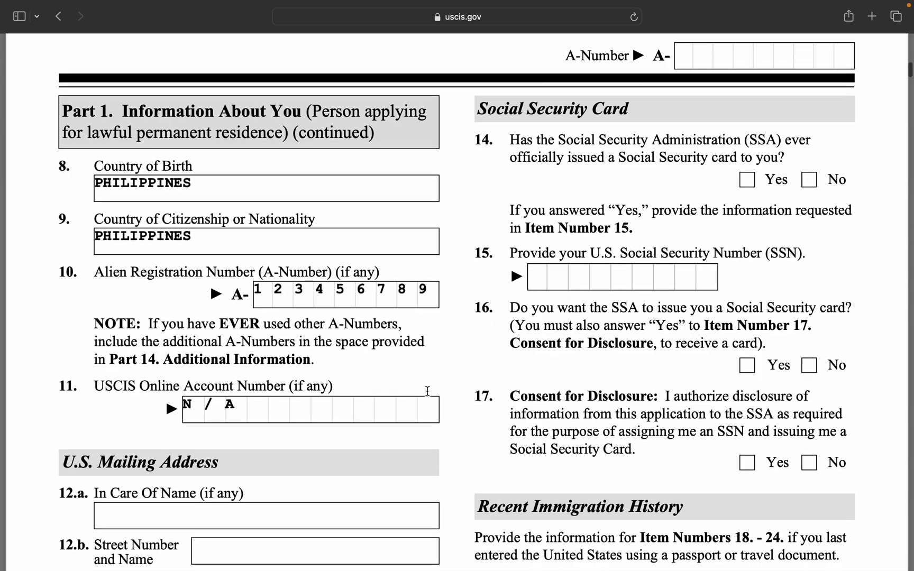
scroll(427, 391, up, 2)
scroll(427, 391, down, 2)
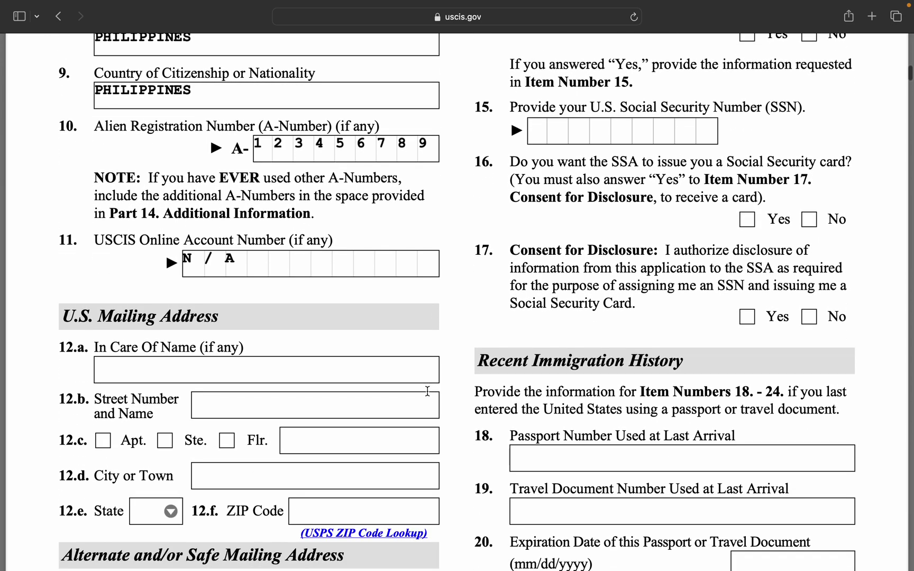
scroll(427, 391, down, 3)
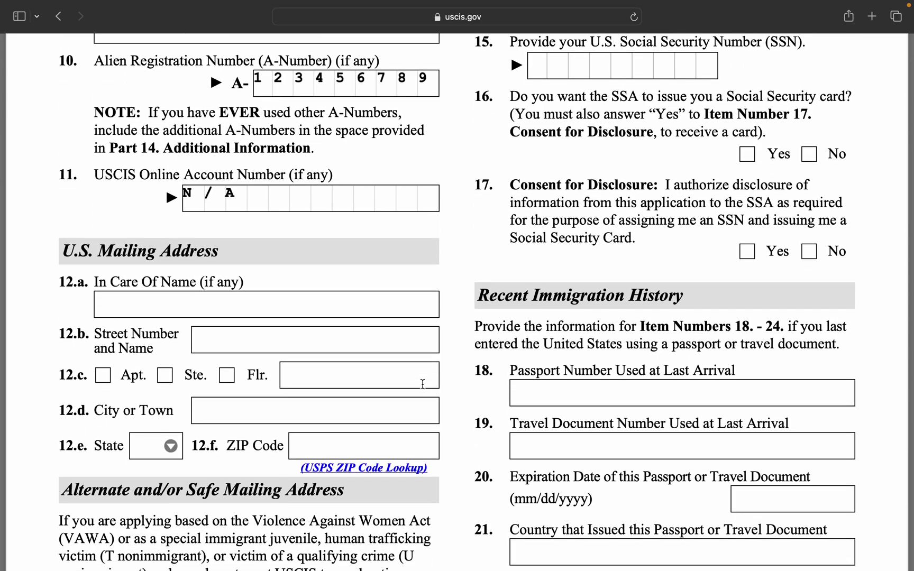
click(301, 299)
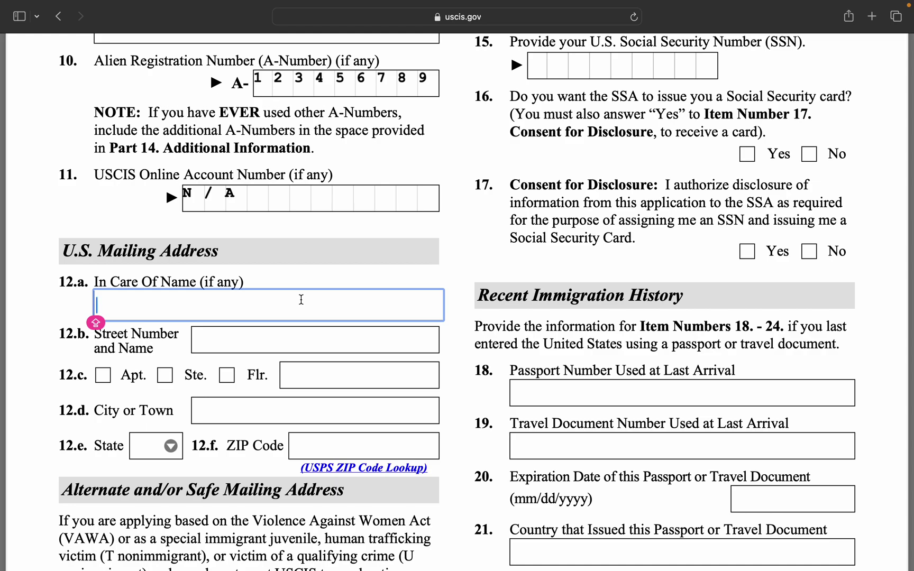
text(12)
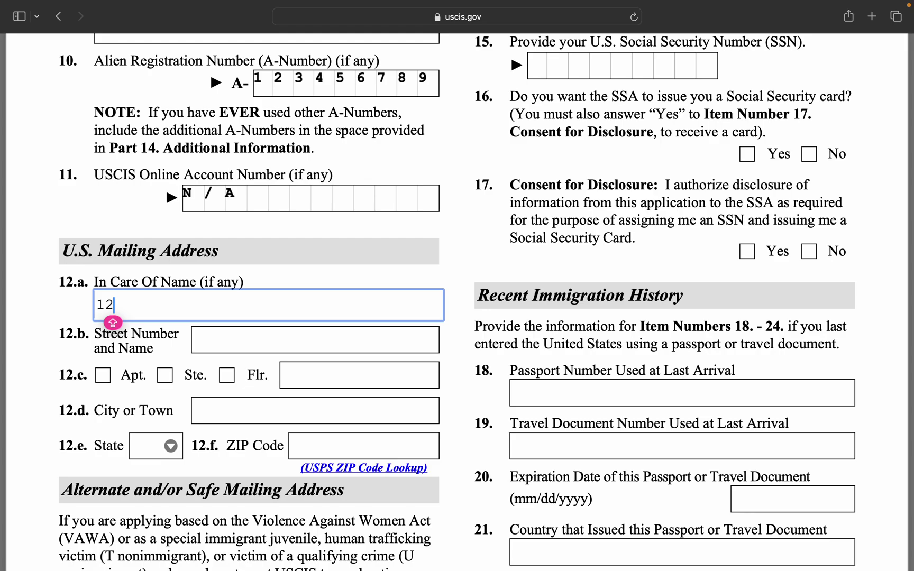
text(345 AUG)
key(BackSpace)
key(BackSpace)
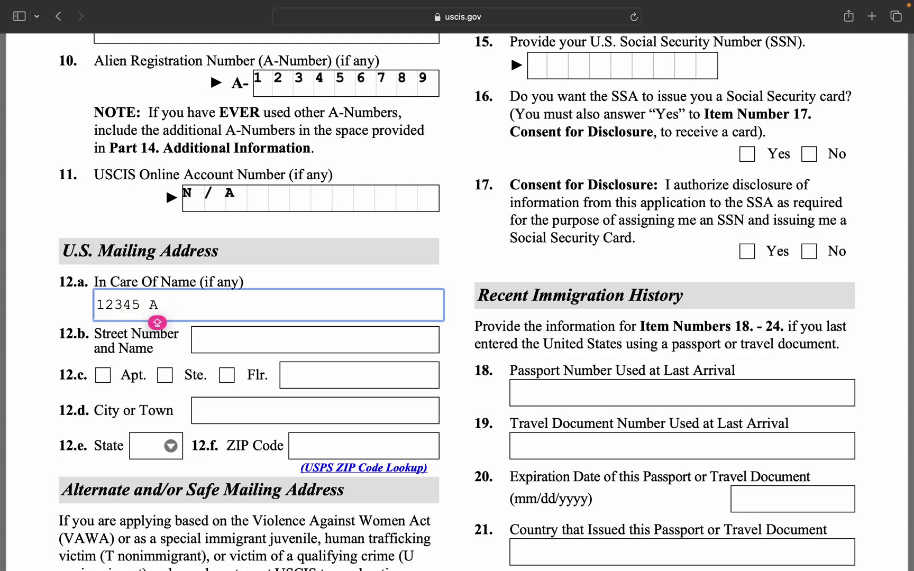
text(GUINALDO STREET)
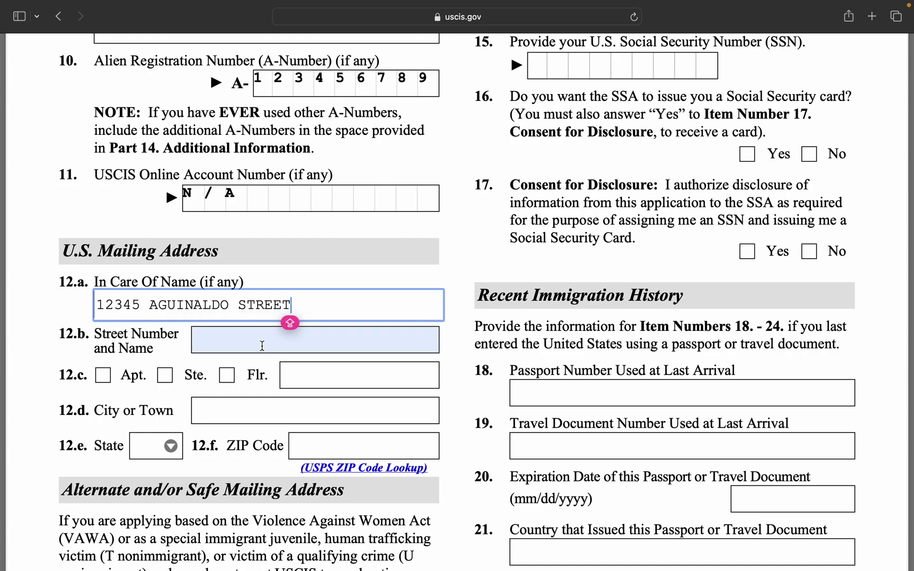
double_click(267, 305)
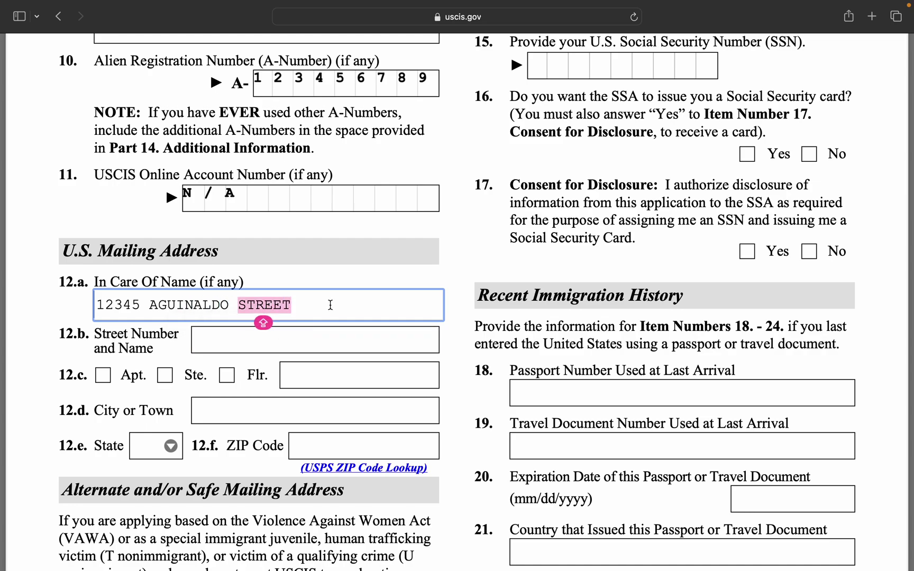
key(ctrl+x)
click(277, 349)
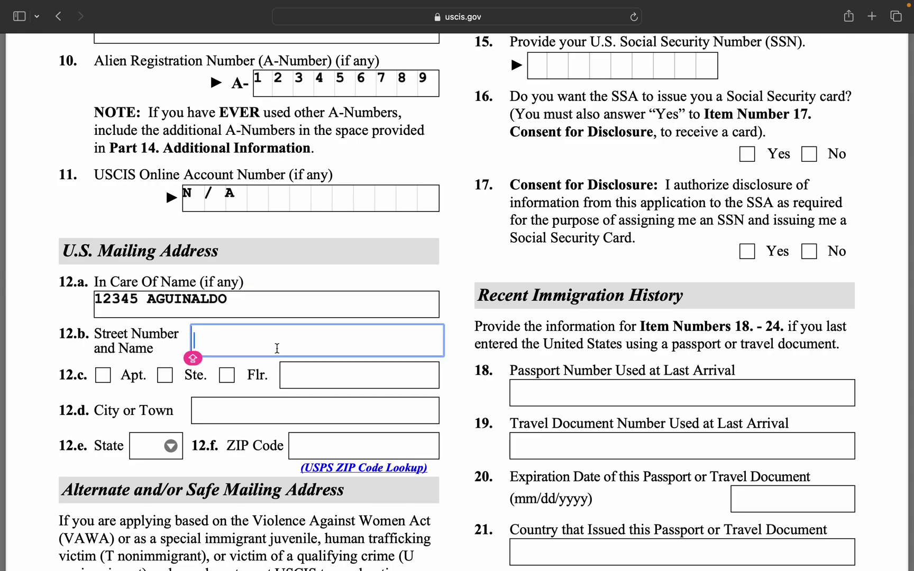
text(ROXAS)
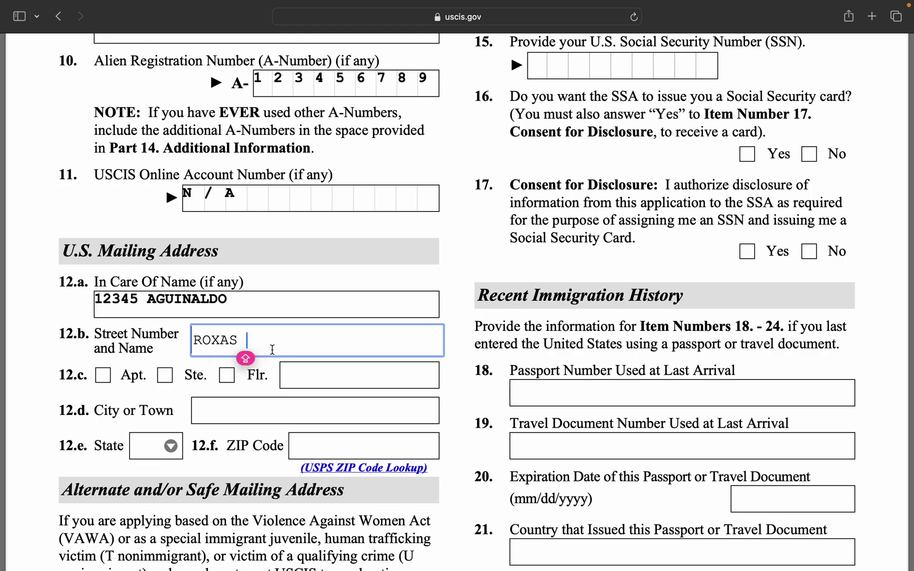
click(234, 304)
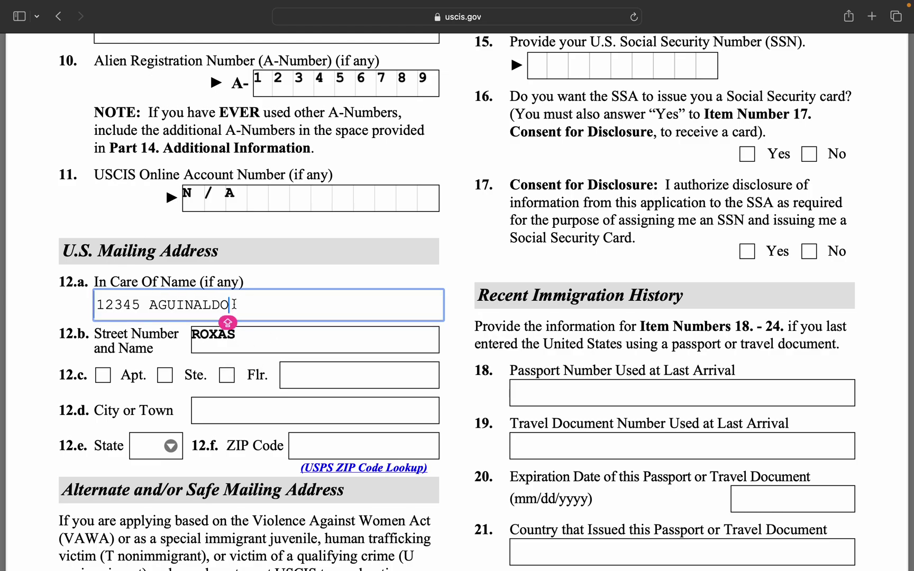
key(shift+alt+Left)
key(BackSpace)
key(BackSpace)
key(BackSpace)
key(BackSpace)
key(BackSpace)
key(BackSpace)
key(BackSpace)
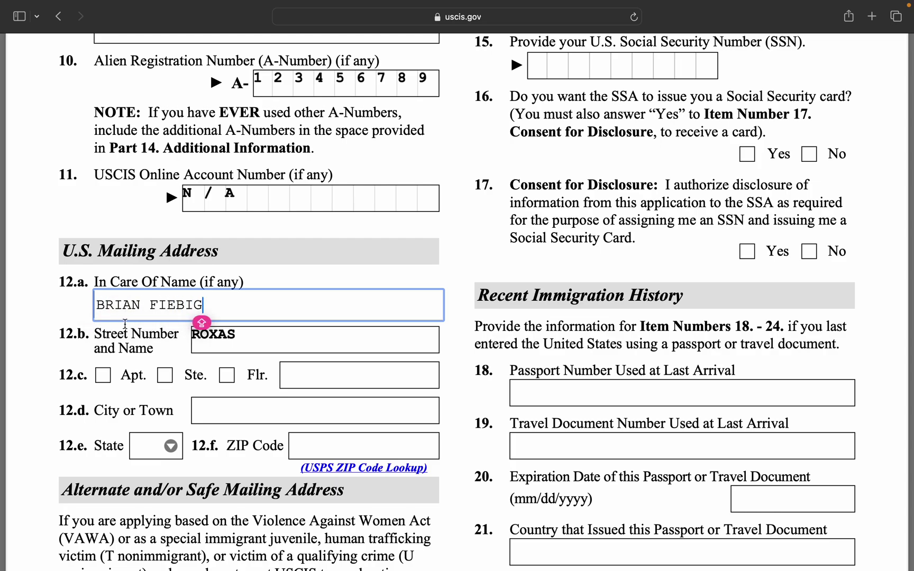
Enter the street number and name in 12.b and N/A for the floor number.
click(252, 342)
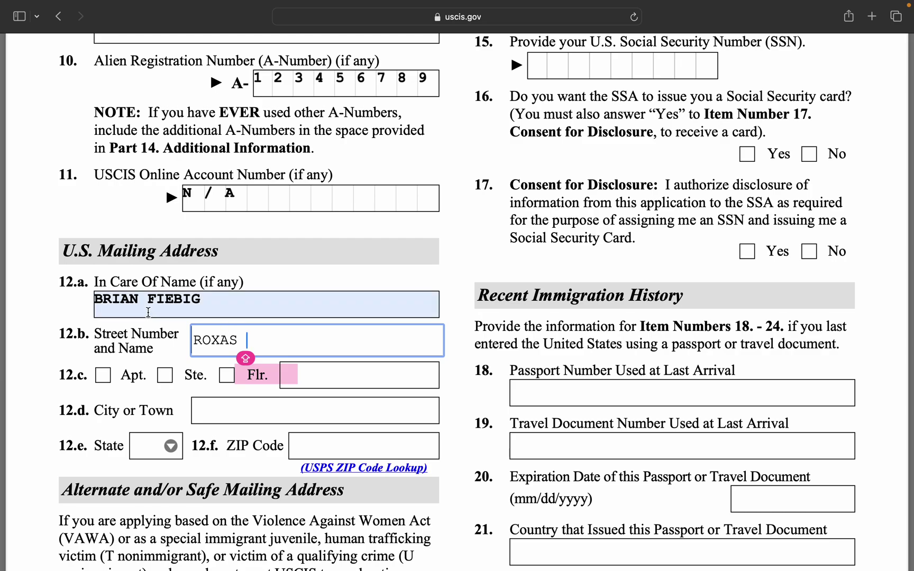
scroll(169, 329, down, 2)
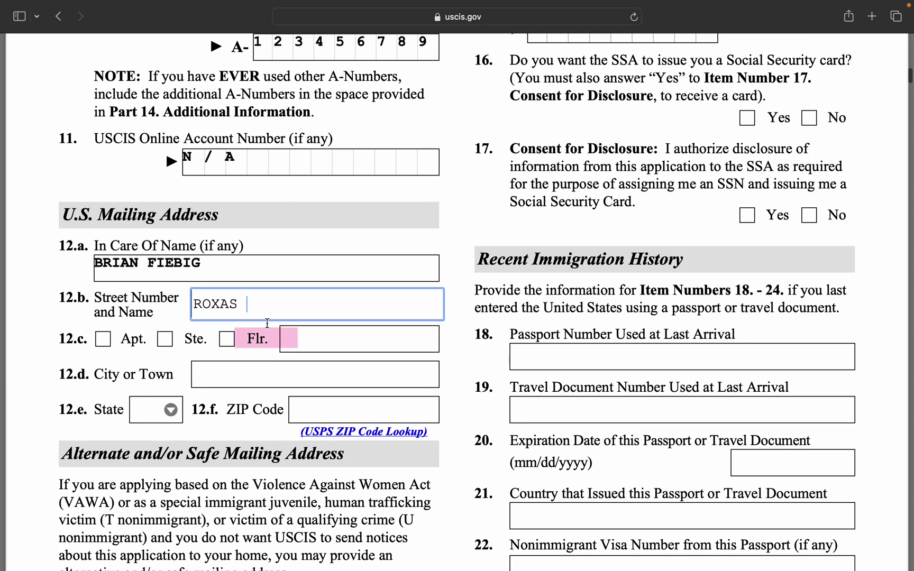
key(super+a)
text(123)
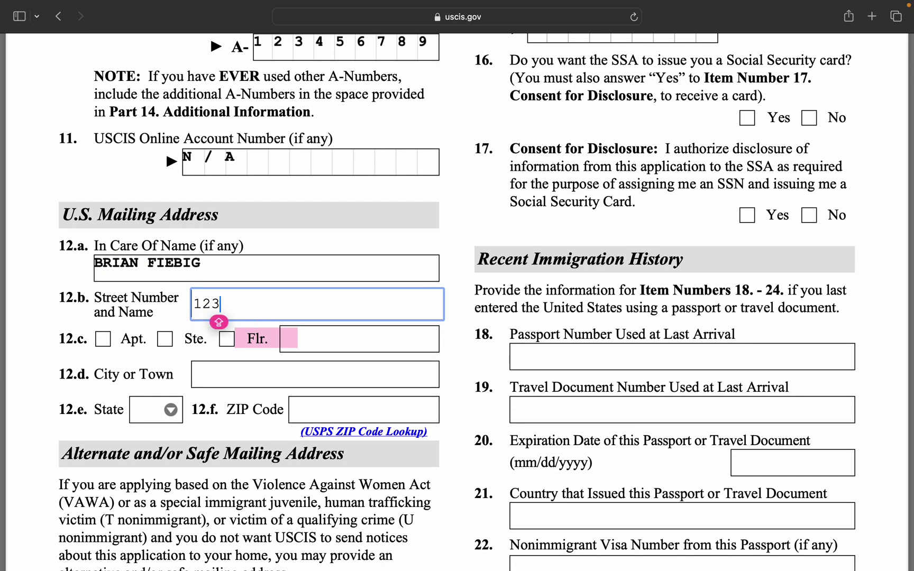
text(456 )
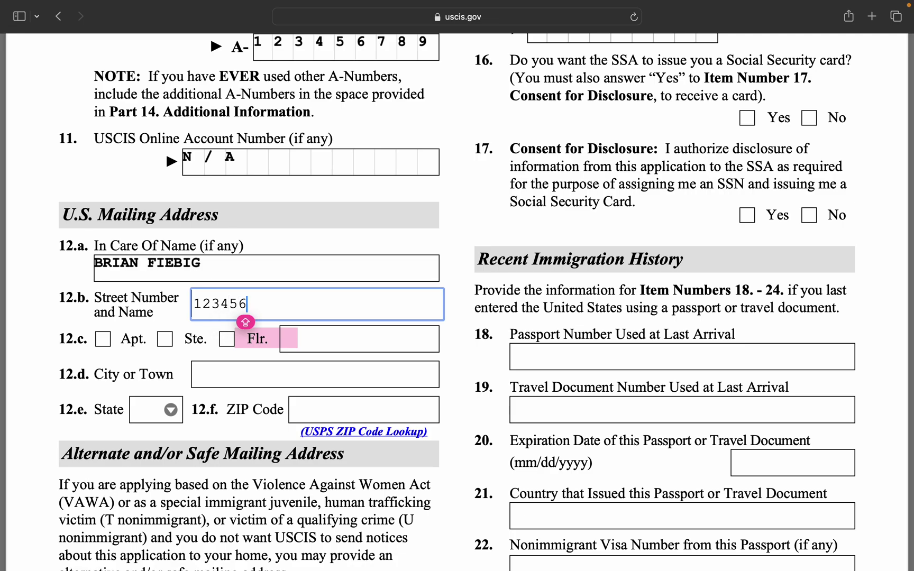
text(AGUILA)
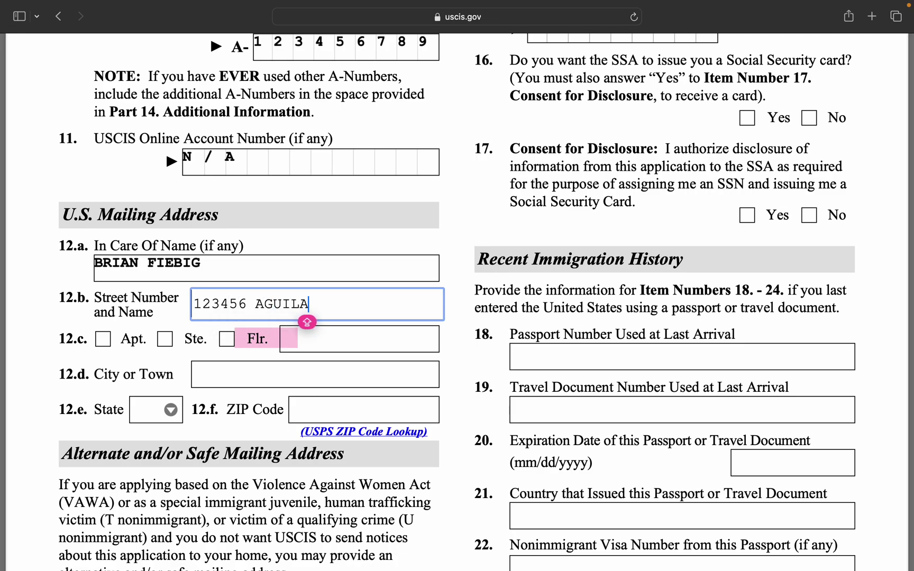
text(NDL OS)
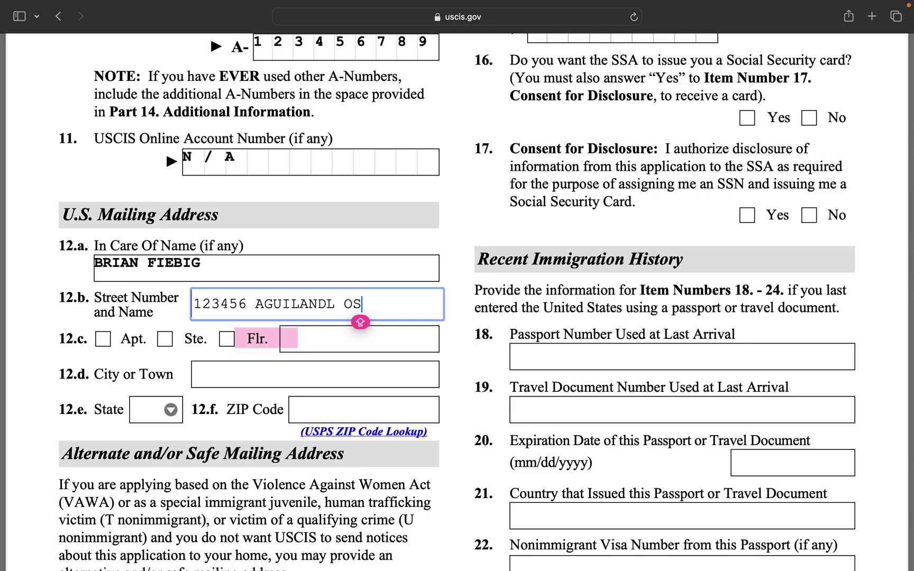
key(BackSpace)
text(S)
key(BackSpace)
key(BackSpace)
key(BackSpace)
key(BackSpace)
key(BackSpace)
key(BackSpace)
text(NAL)
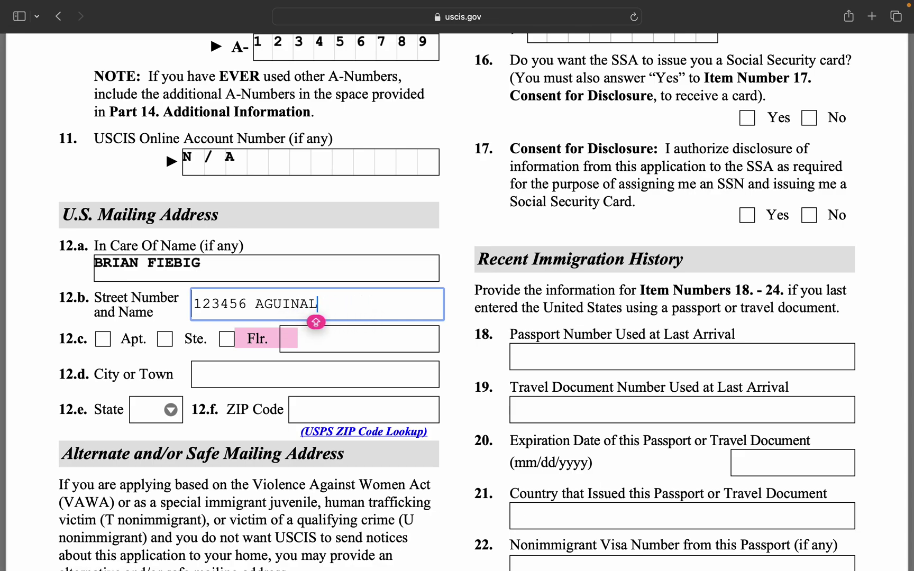
text(DO STREET)
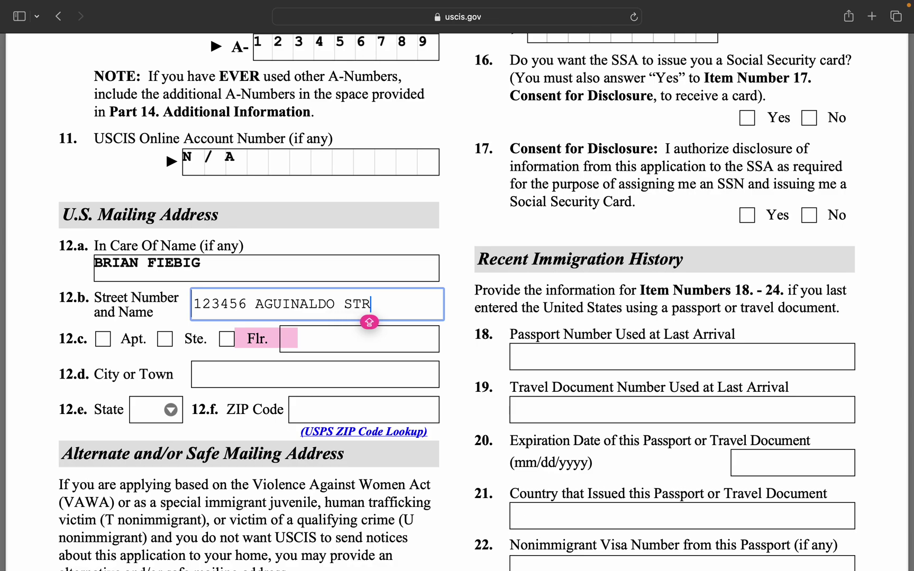
click(311, 343)
text(N/A)
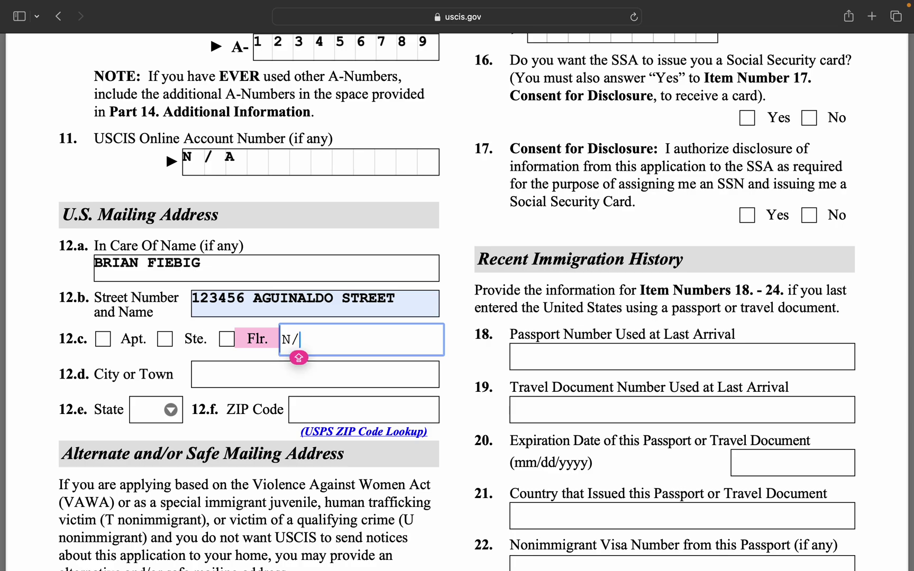
Fill in the mailing city, choose IN from the State list, and enter the ZIP code.
click(258, 379)
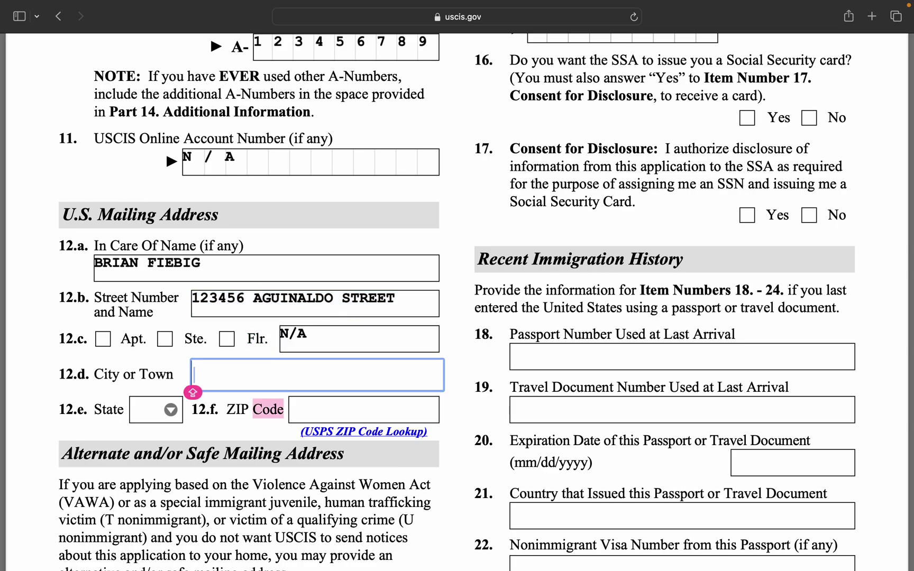
text(FORT WAYNE)
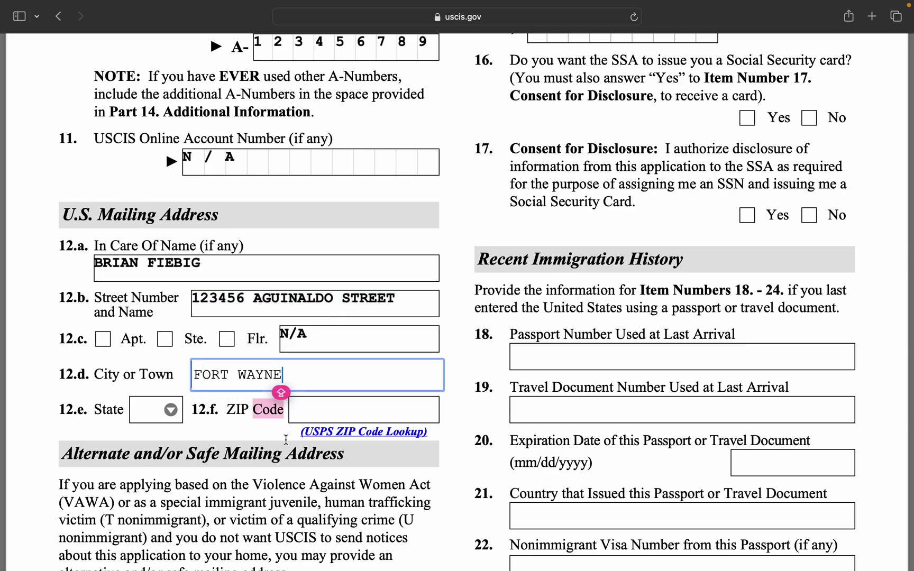
click(194, 439)
click(157, 418)
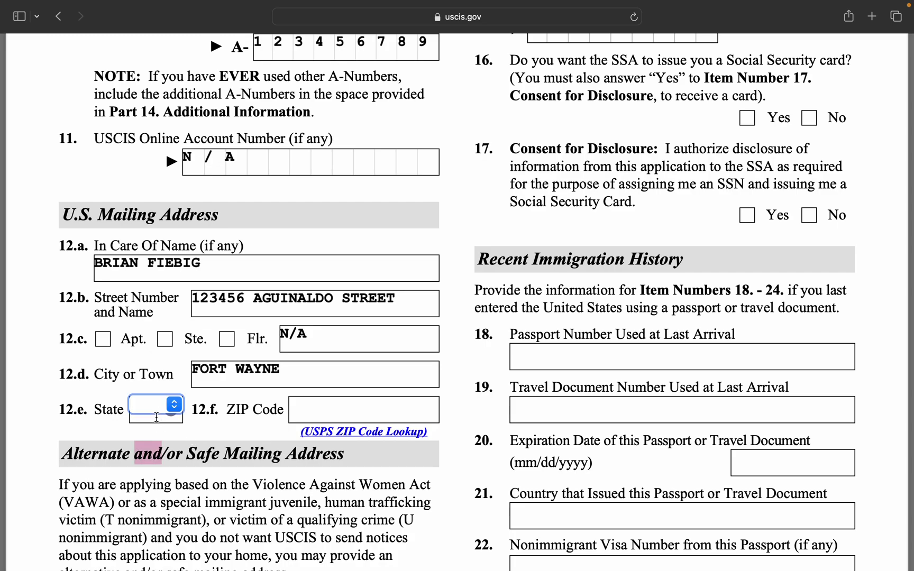
text(IA)
key(Return)
click(172, 410)
click(159, 443)
click(335, 405)
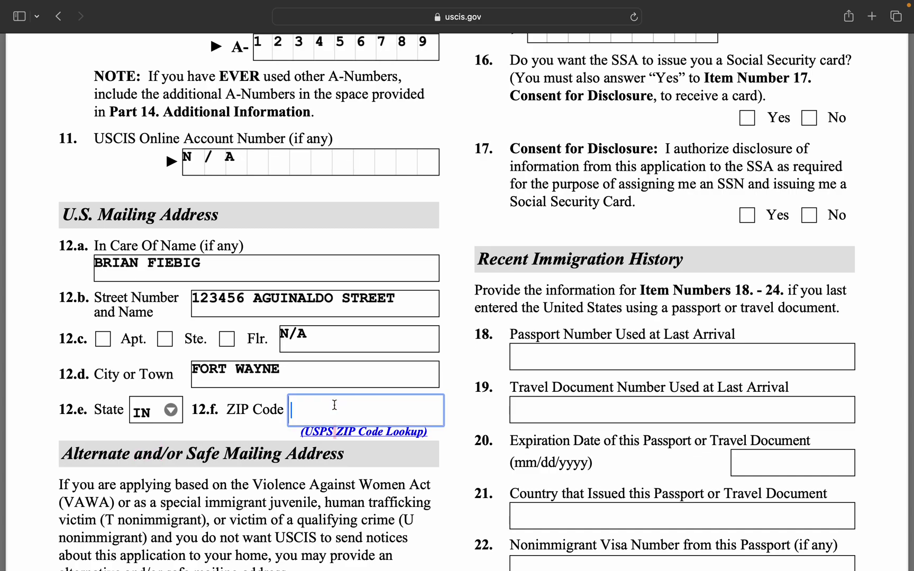
text(123456)
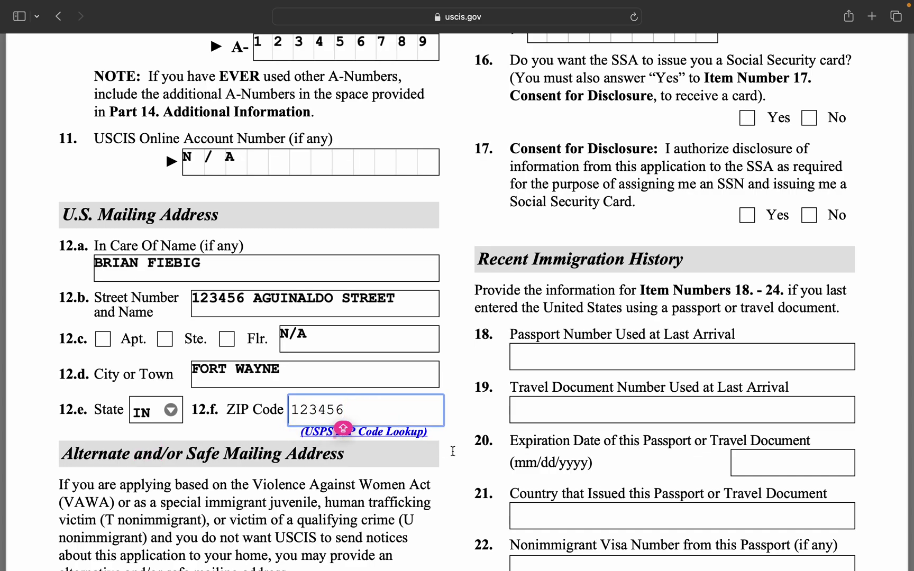
click(453, 451)
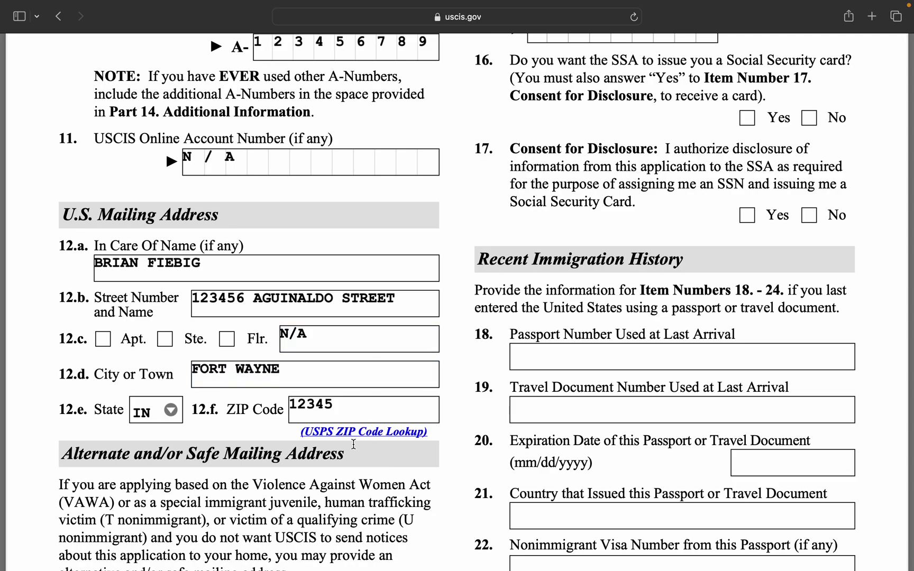
scroll(355, 443, down, 5)
scroll(353, 444, down, 2)
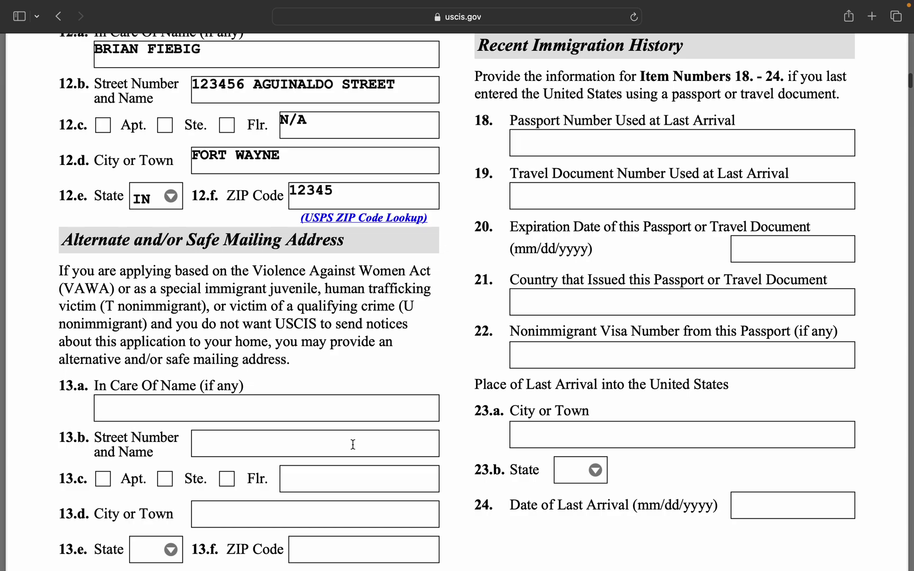
scroll(353, 445, down, 1)
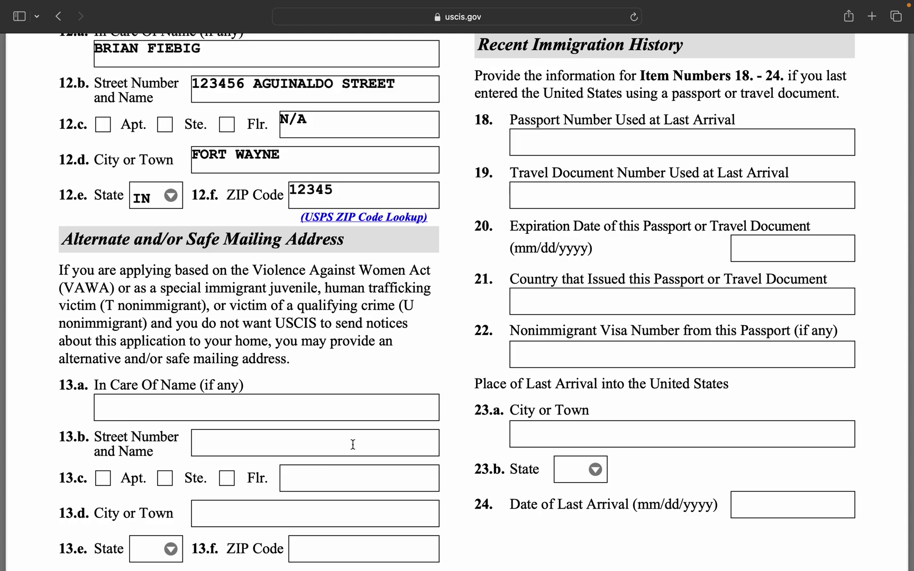
scroll(380, 333, up, 2)
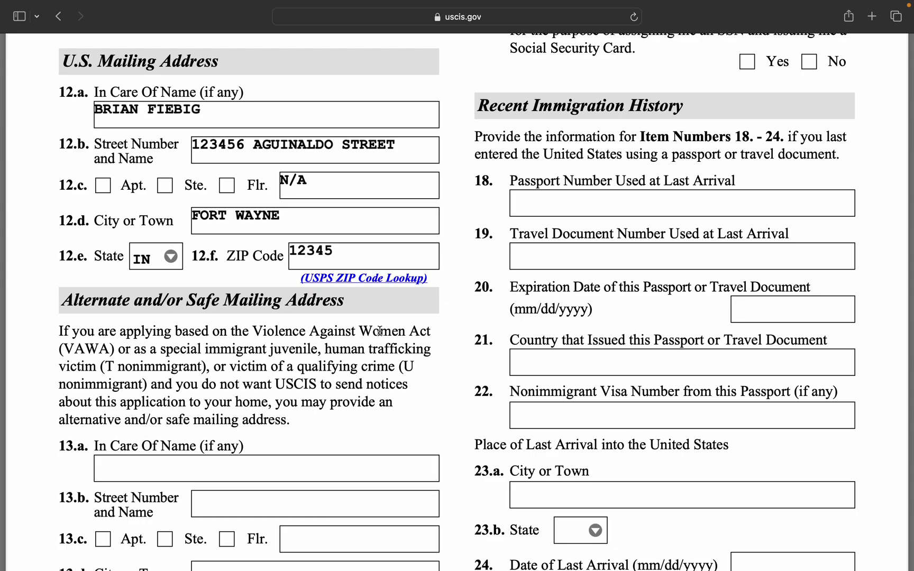
scroll(248, 373, down, 5)
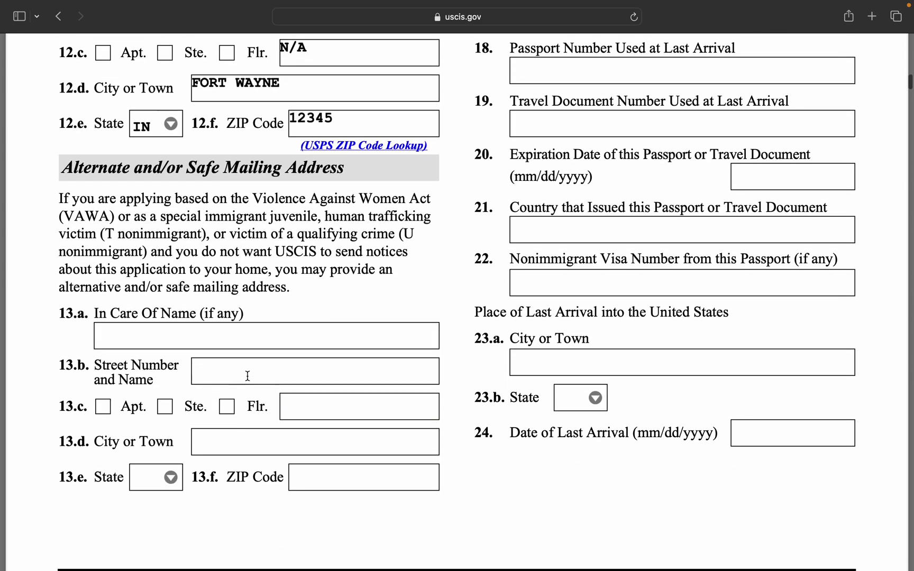
Enter N/A in alternate mailing address items 13.a in care of, 13.b street and 13.c floor.
click(278, 338)
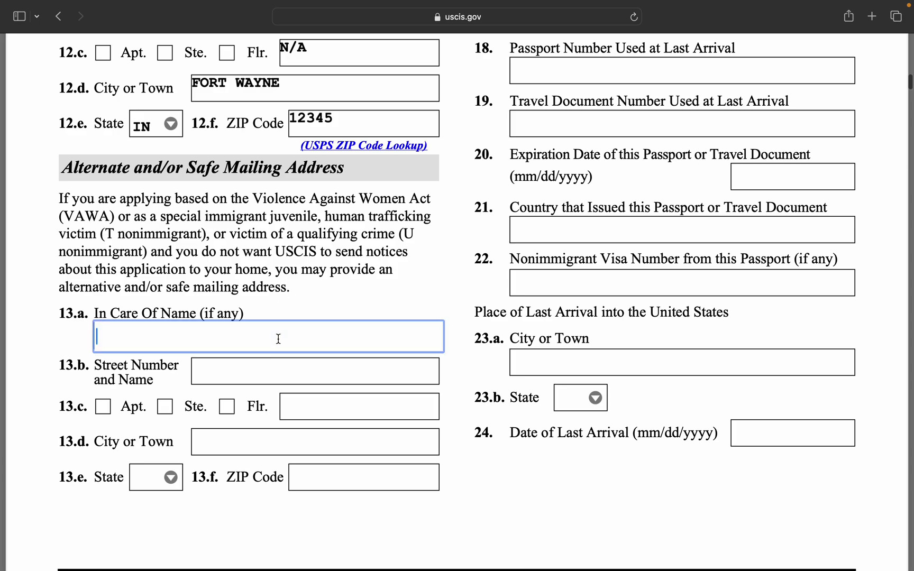
text(N/A)
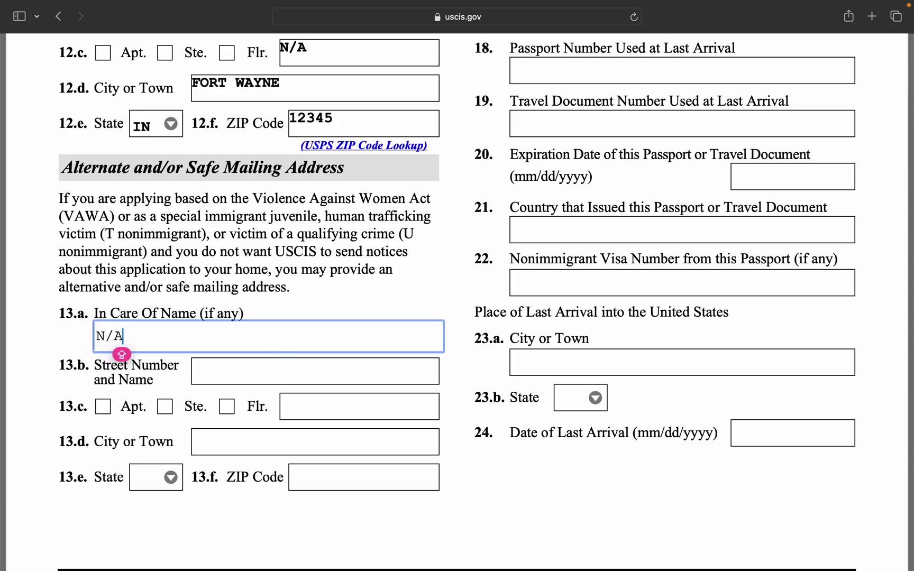
click(331, 378)
text(STREET)
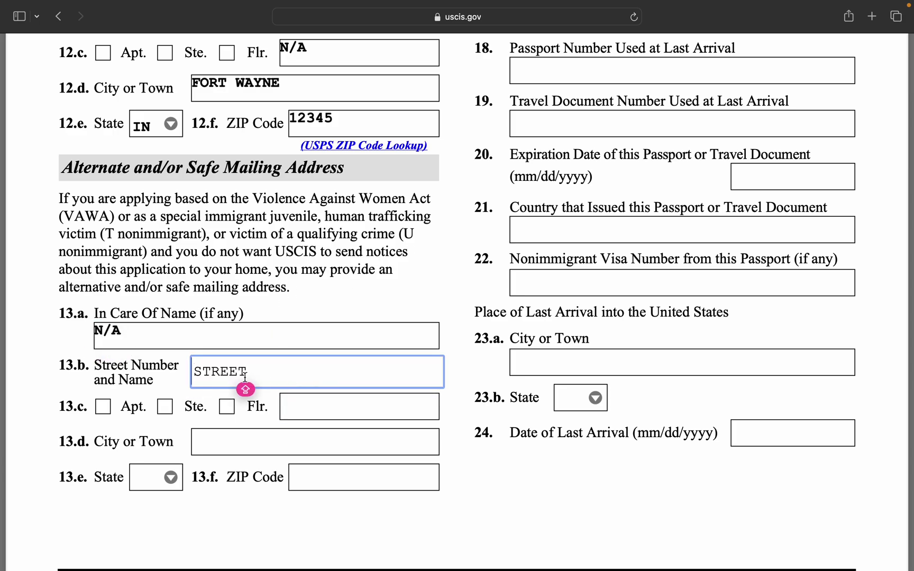
double_click(221, 371)
text(N/A)
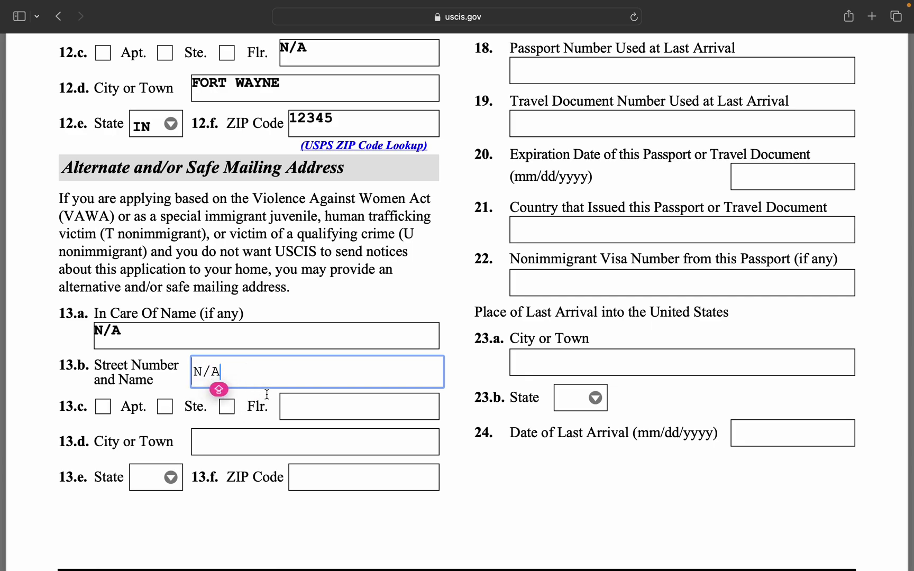
click(307, 400)
text(N/A)
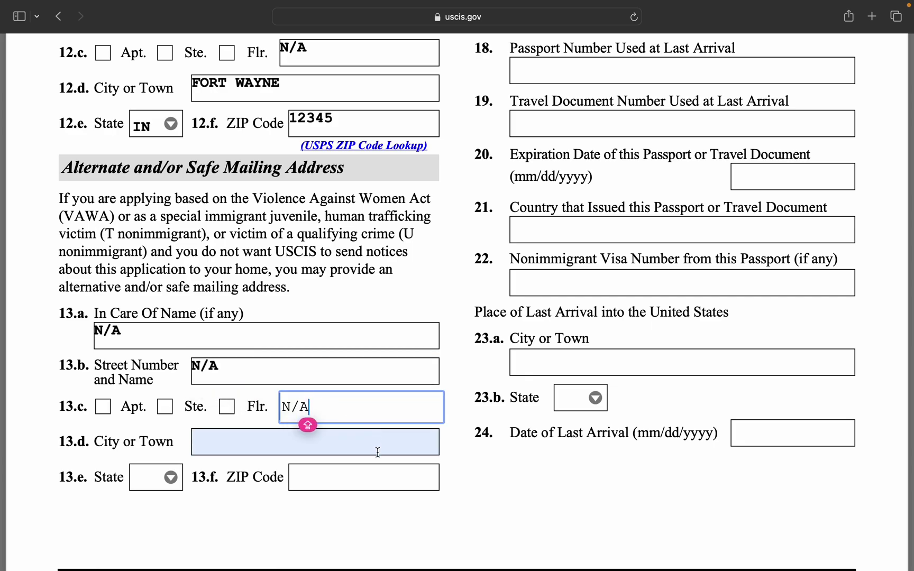
Copy the N/A and paste it into the 13.d City and 13.f ZIP Code fields.
click(358, 440)
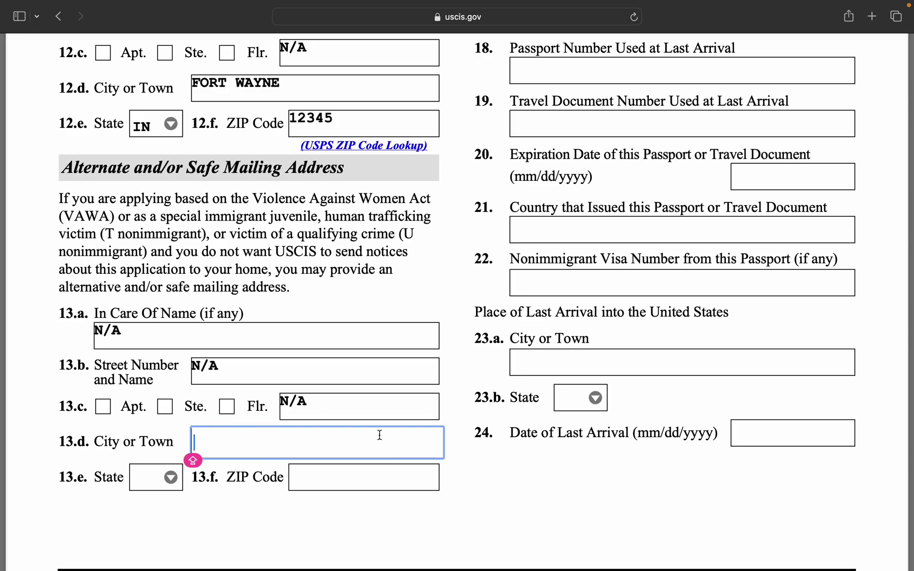
click(343, 404)
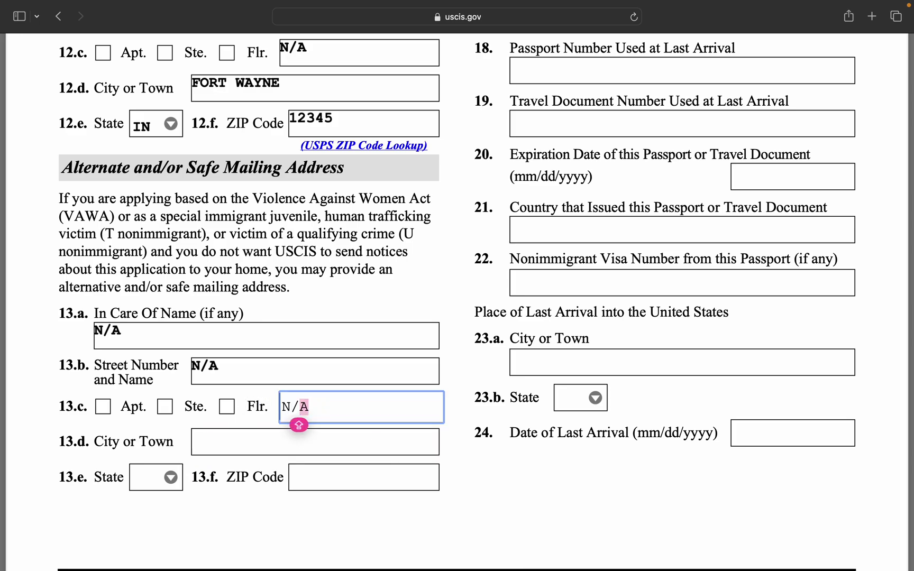
key(shift+Left)
key(shift+Left)
key(shift+Left)
key(super+c)
click(255, 434)
key(super+v)
click(358, 477)
key(super+v)
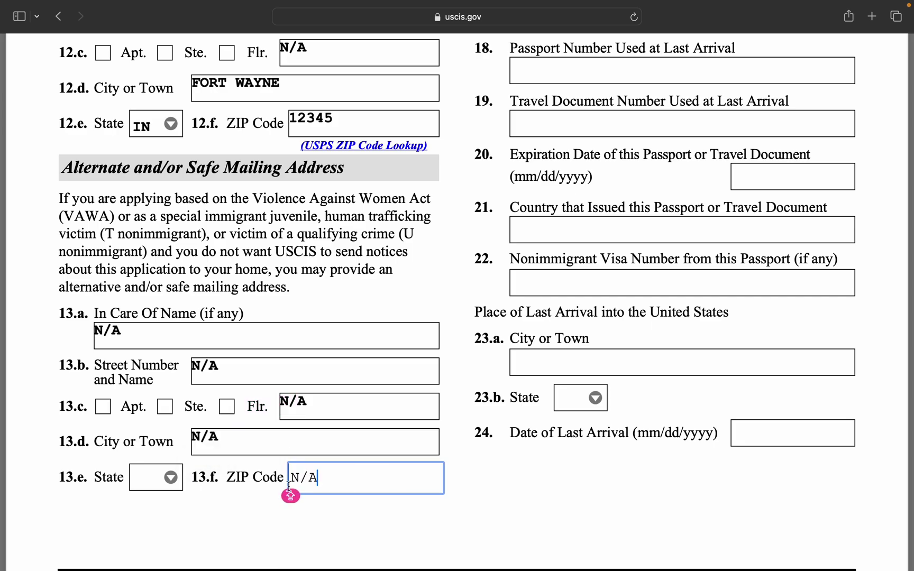
scroll(591, 418, up, 5)
scroll(590, 419, up, 9)
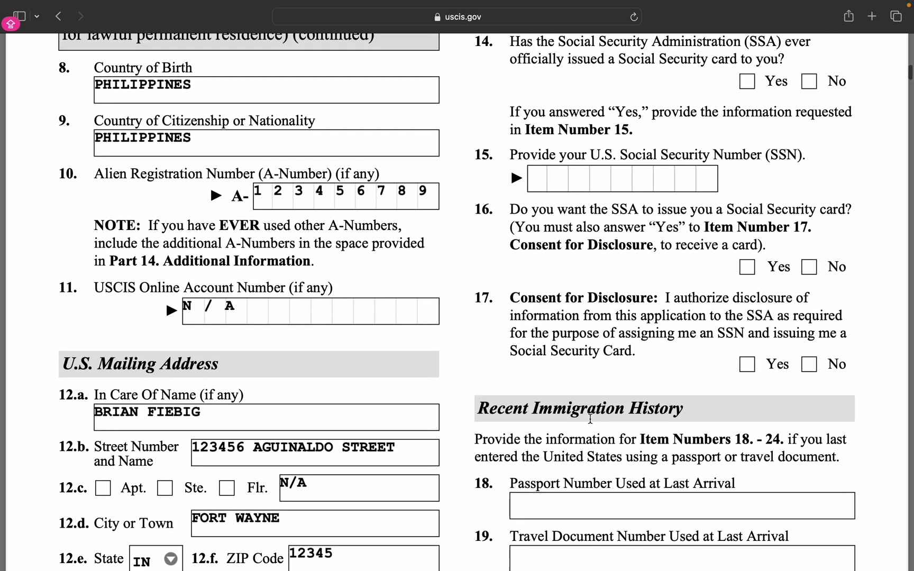
scroll(590, 419, down, 3)
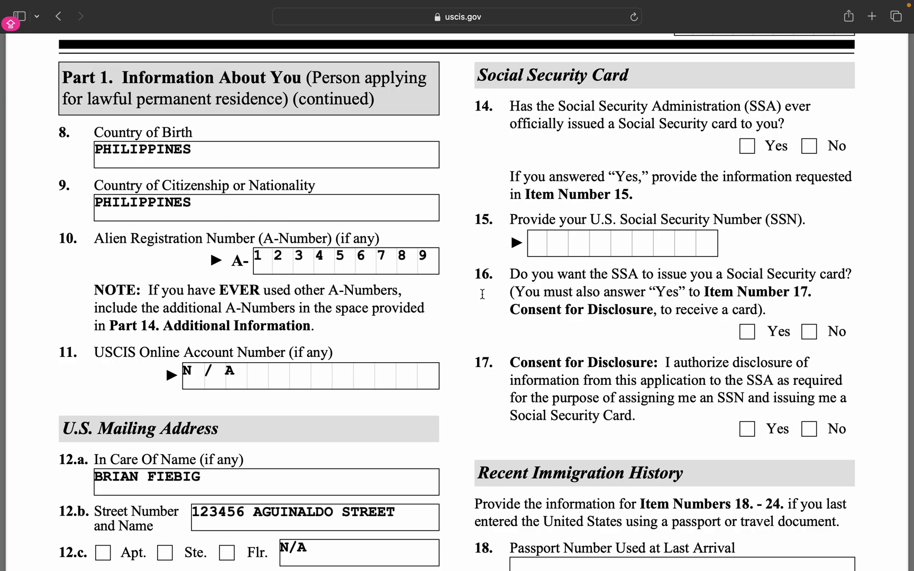
scroll(509, 150, up, 2)
scroll(508, 150, up, 1)
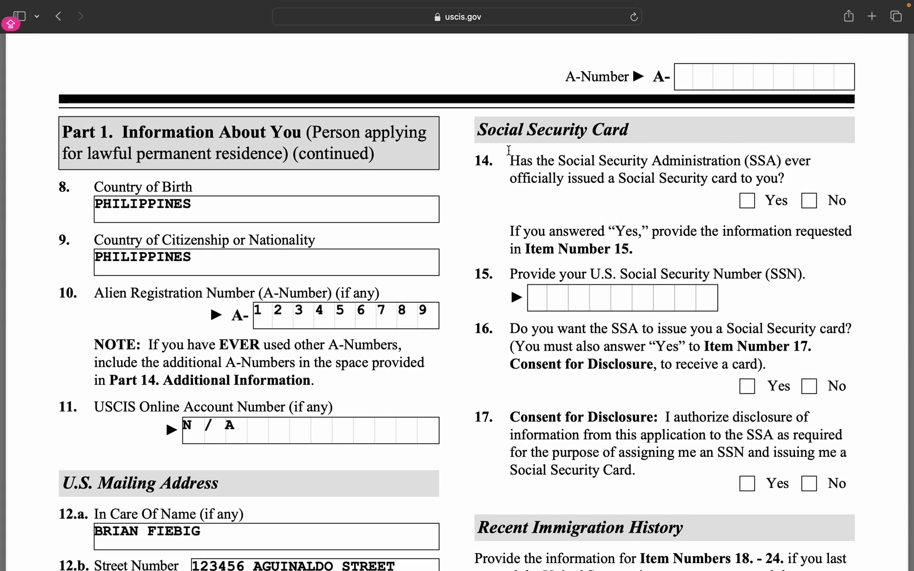
scroll(508, 231, down, 3)
scroll(508, 231, up, 2)
scroll(509, 232, down, 1)
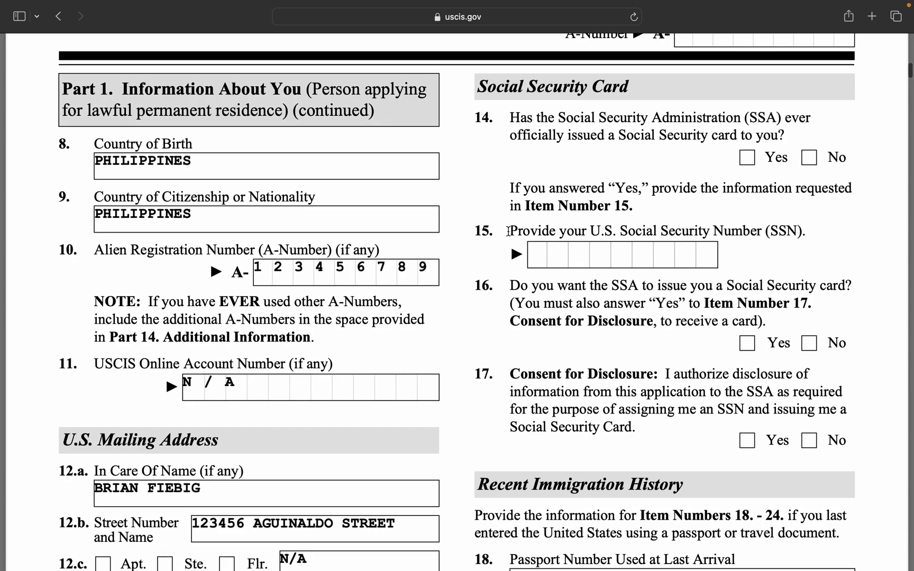
scroll(508, 231, down, 1)
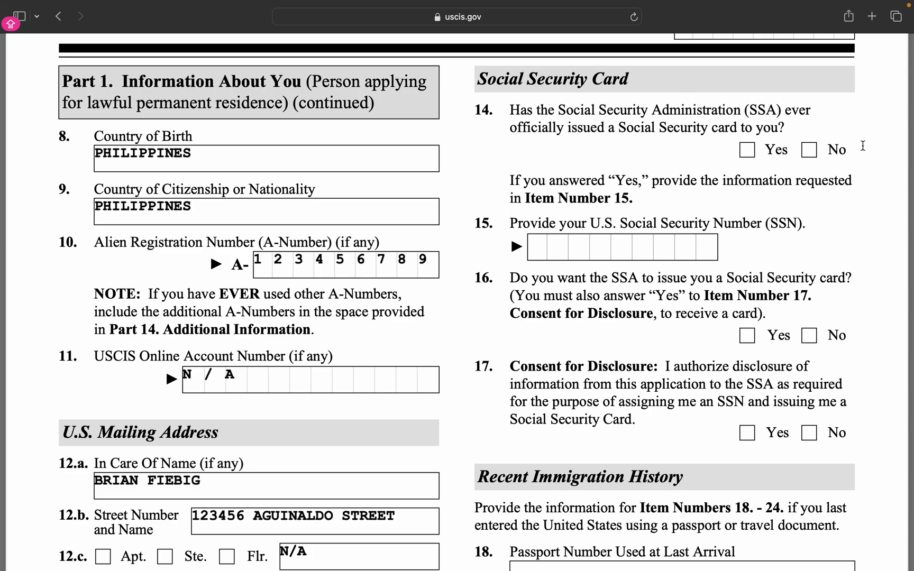
Check No for item 14, never issued a Social Security card.
click(811, 153)
Enter N/A as the item 15 U.S. Social Security Number.
click(531, 251)
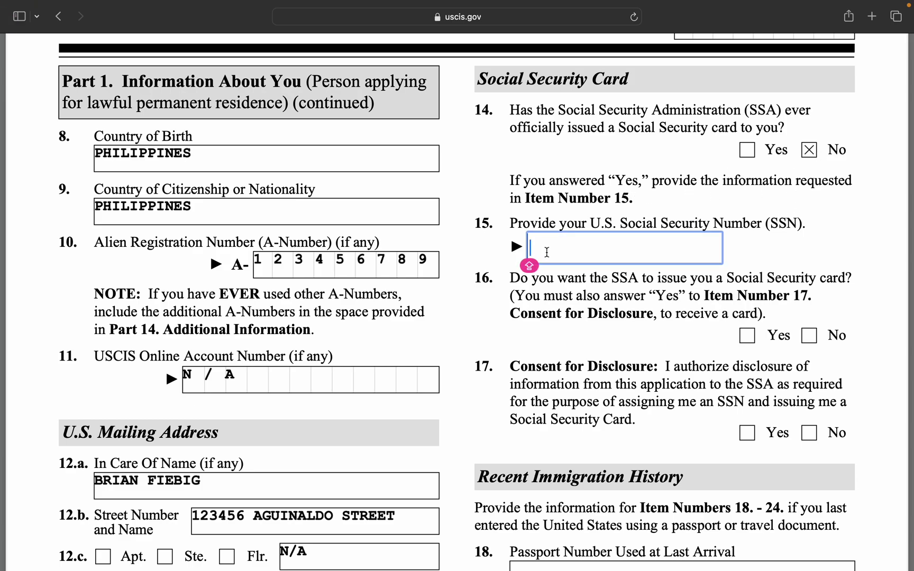
text(N/A)
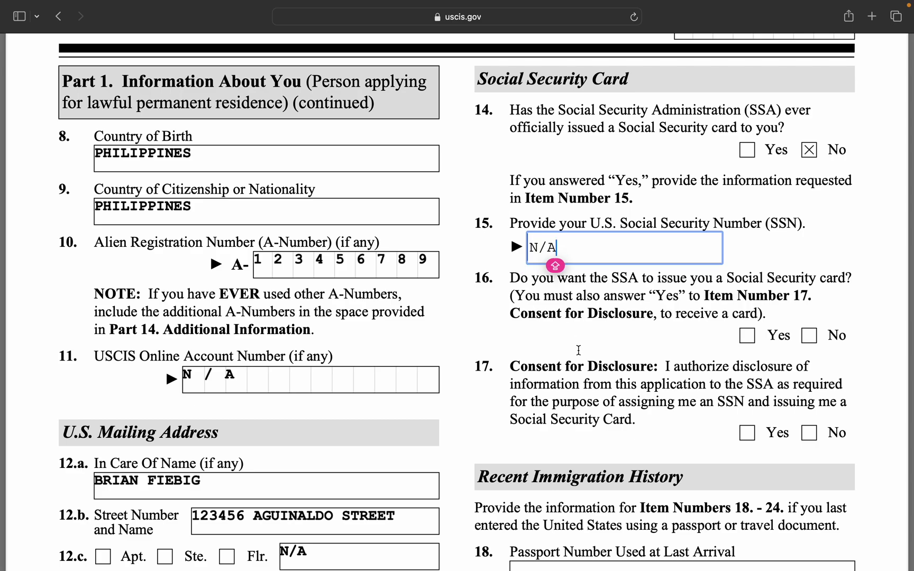
click(592, 352)
scroll(597, 348, down, 3)
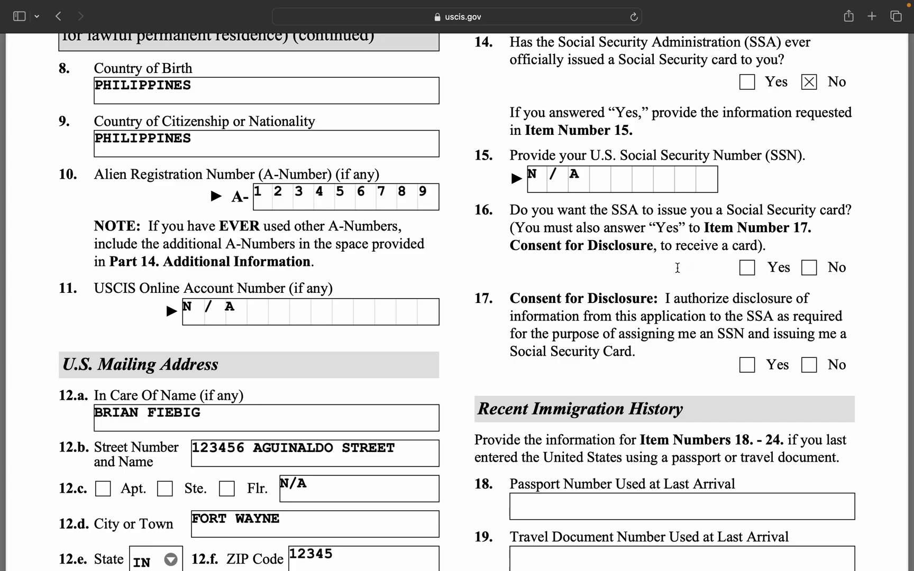
scroll(678, 269, down, 1)
Answer Yes to item 16 requesting a card and Yes to item 17 consenting to disclosure.
click(748, 239)
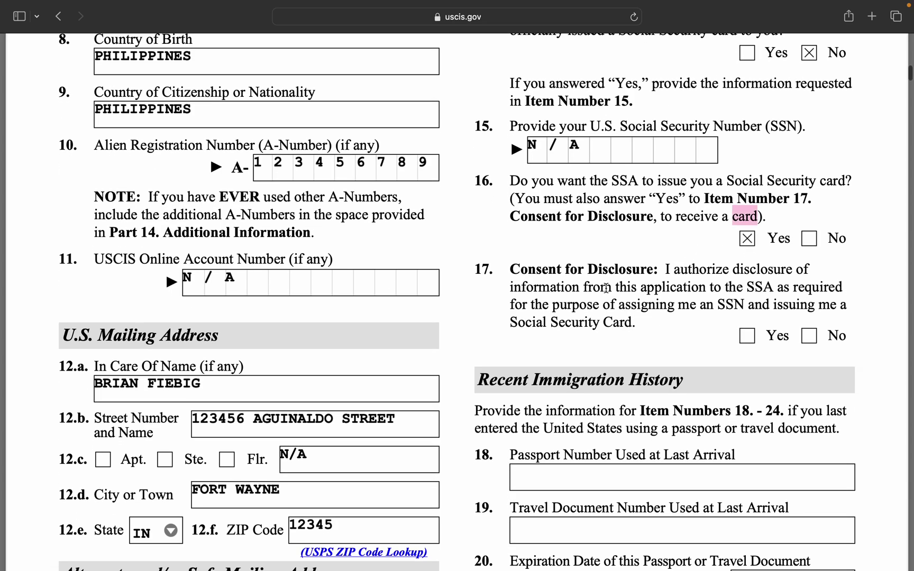
scroll(665, 322, down, 1)
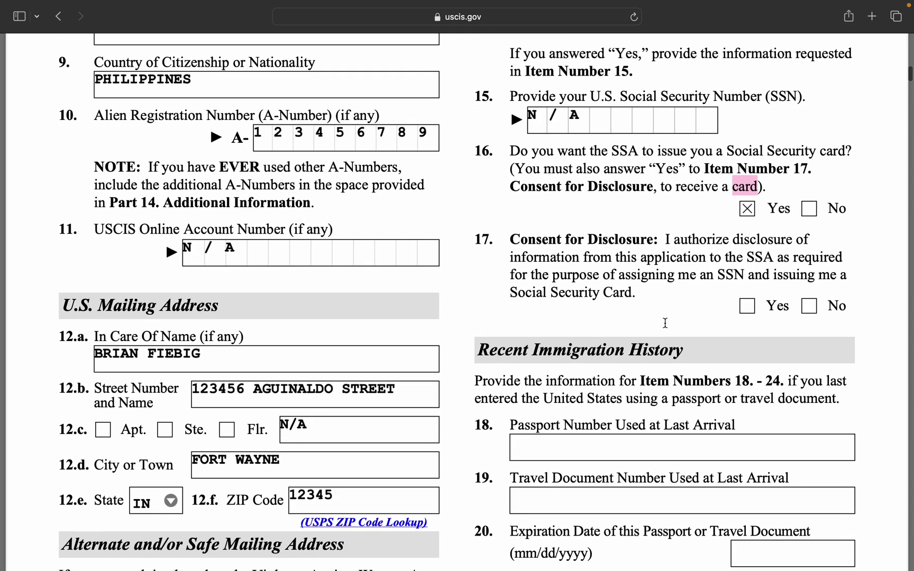
scroll(686, 296, down, 1)
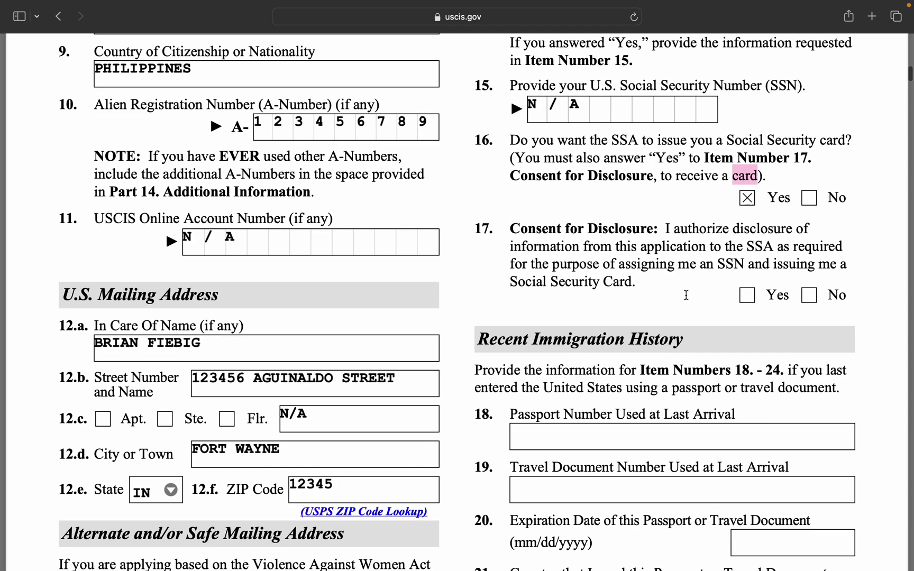
scroll(714, 286, down, 1)
scroll(713, 286, down, 1)
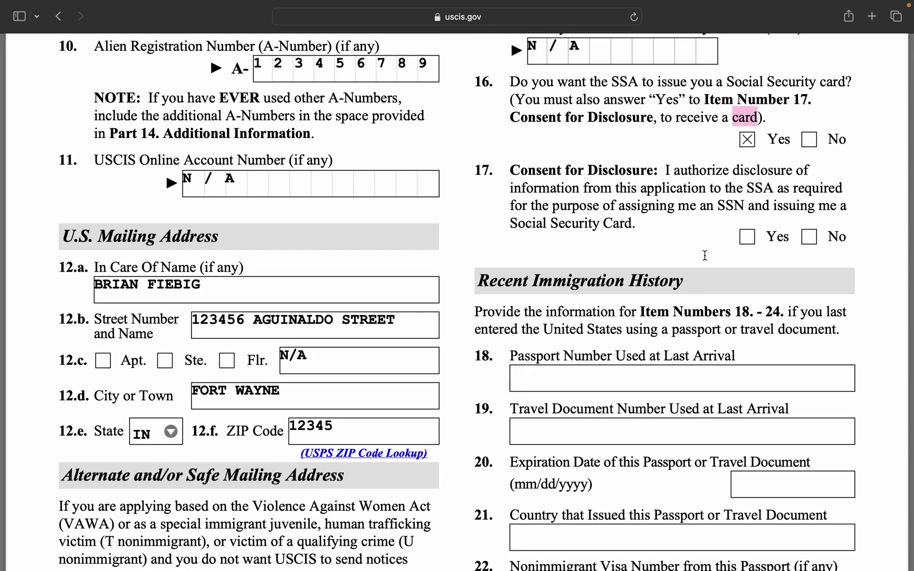
scroll(706, 255, down, 1)
click(747, 205)
scroll(757, 306, down, 3)
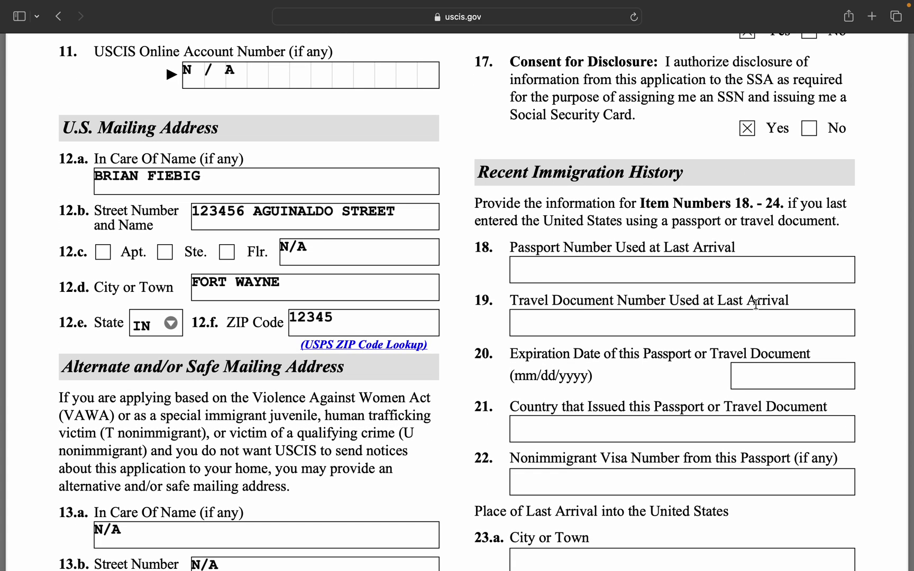
click(703, 266)
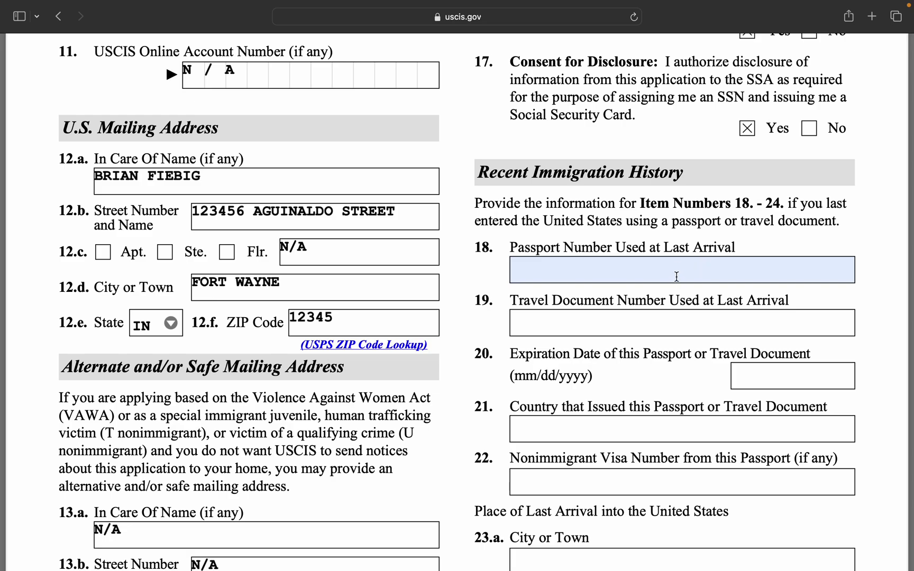
Enter the passport number in item 18 and N/A as the travel document number.
click(726, 237)
scroll(720, 248, down, 2)
scroll(719, 255, down, 3)
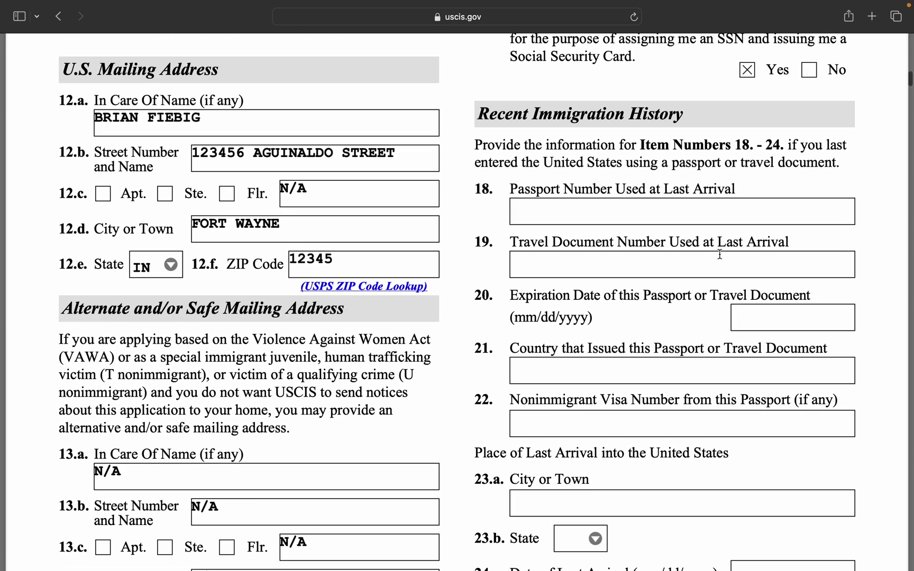
scroll(719, 254, up, 2)
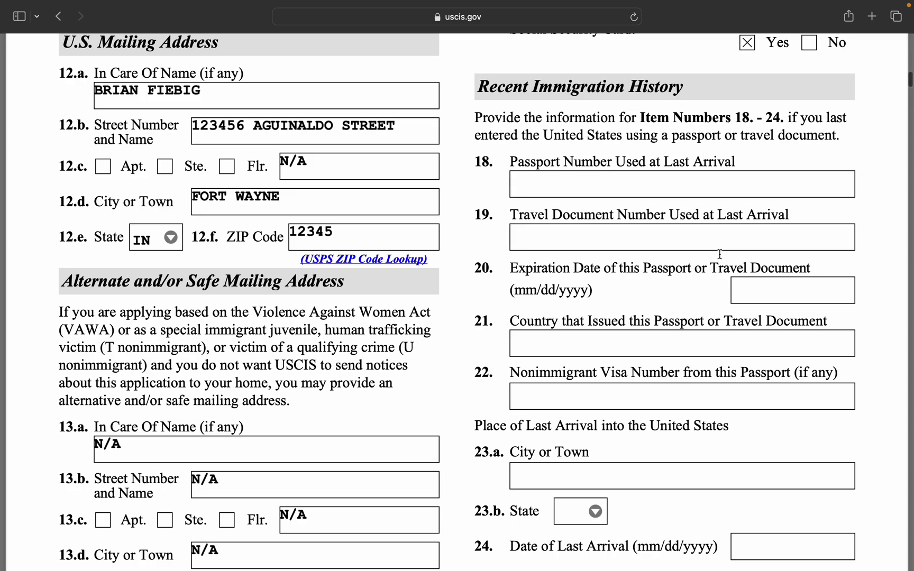
click(630, 189)
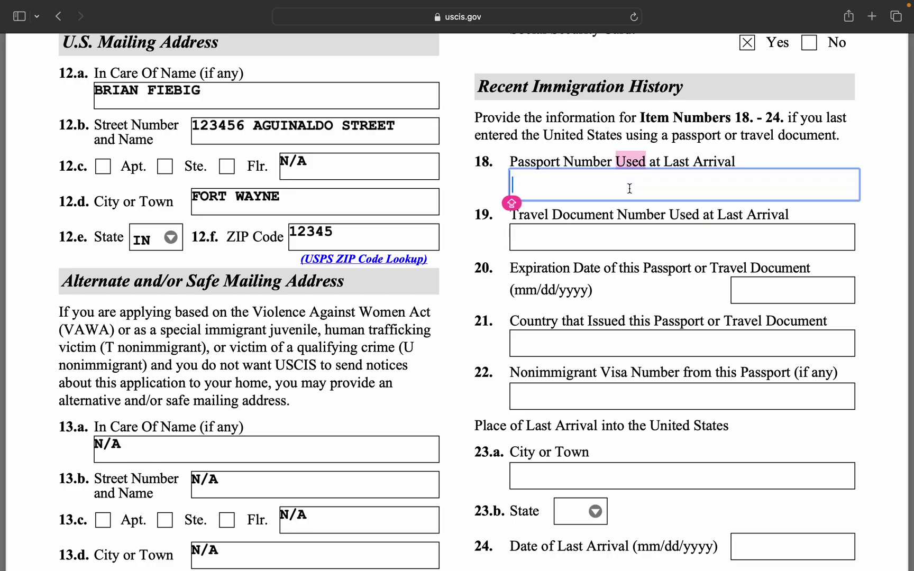
text(P122)
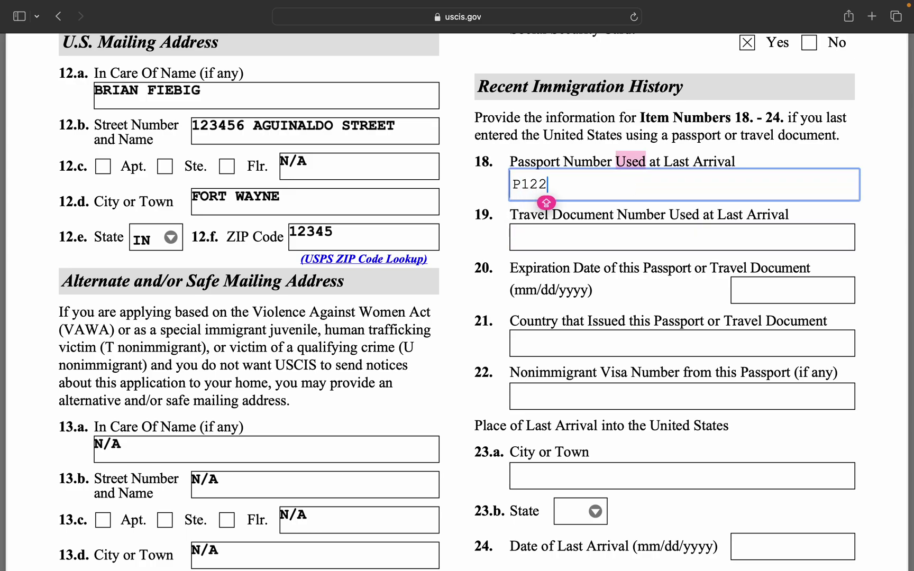
key(BackSpace)
text(345678)
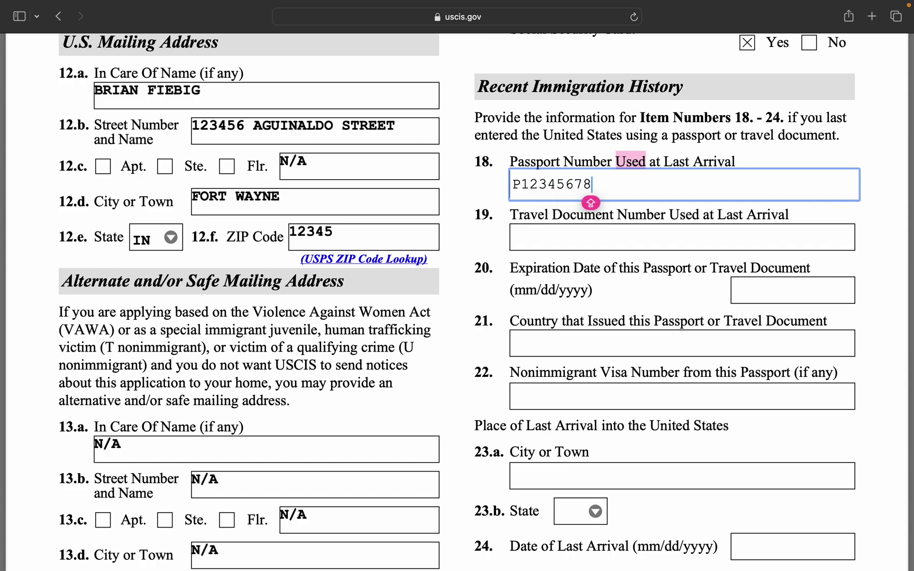
click(630, 239)
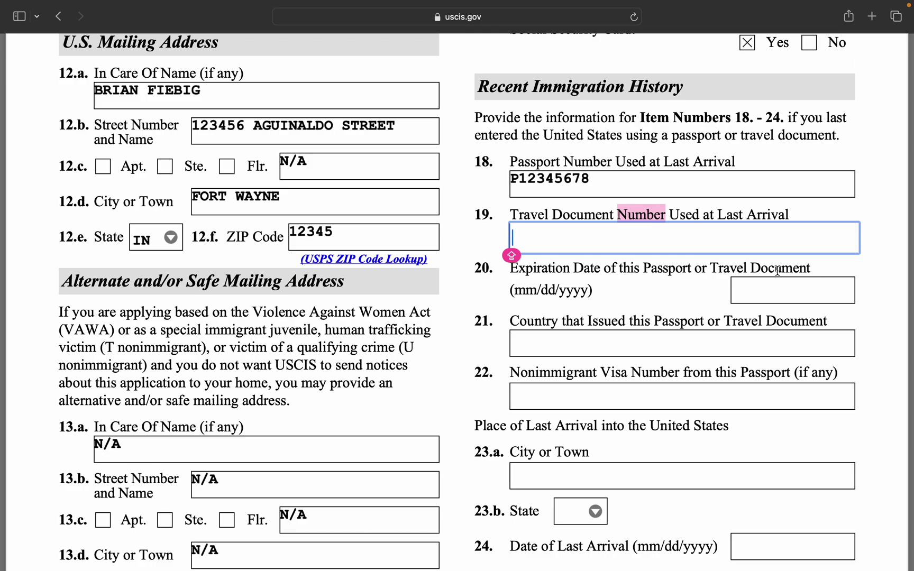
text(N/A)
click(687, 274)
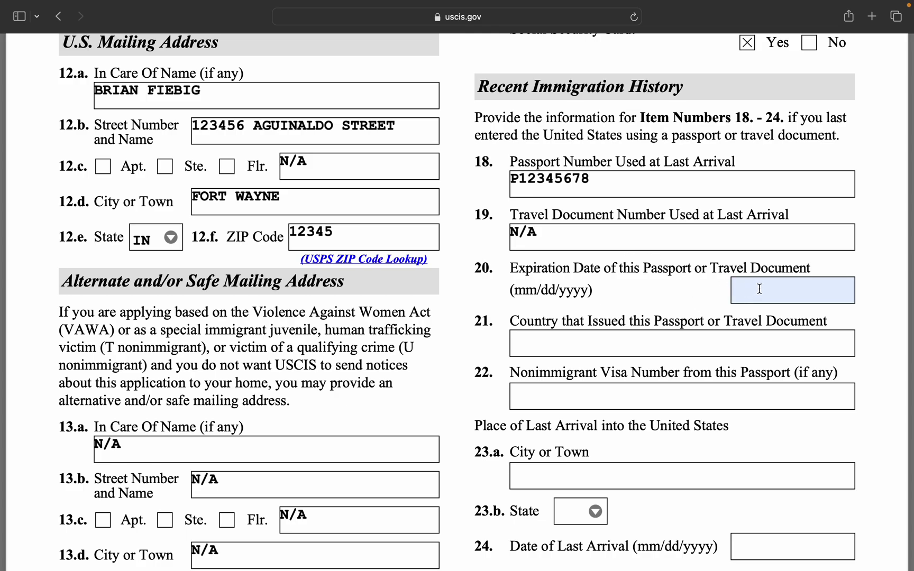
Set passport expiry 09/01/2030, issuing country PHILIPPINES, and enter the nonimmigrant visa number.
click(736, 290)
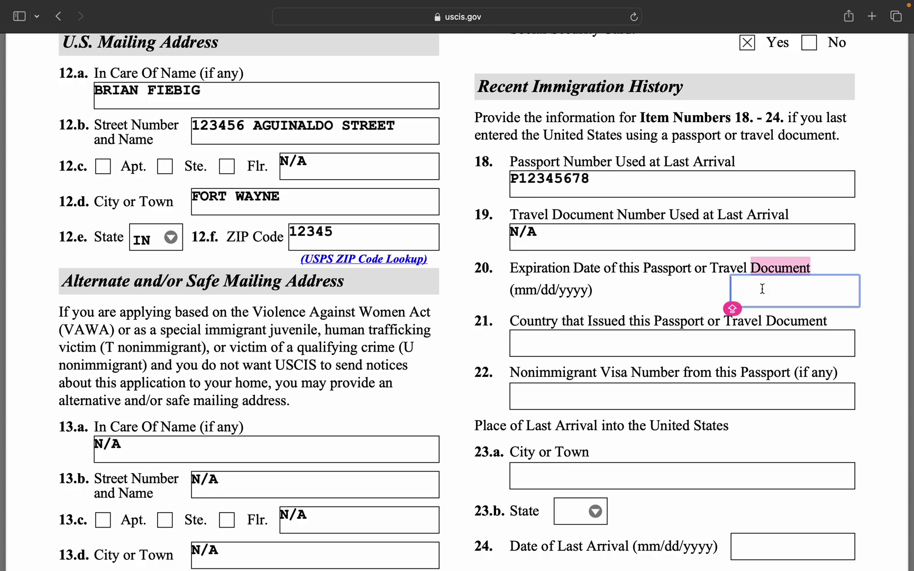
text(09/)
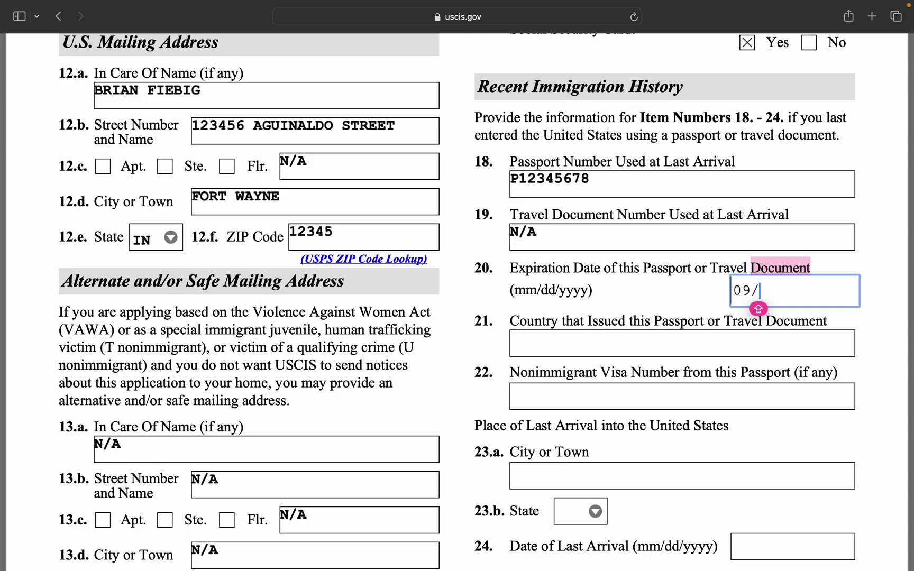
text(0)
key(BackSpace)
text(01/2030)
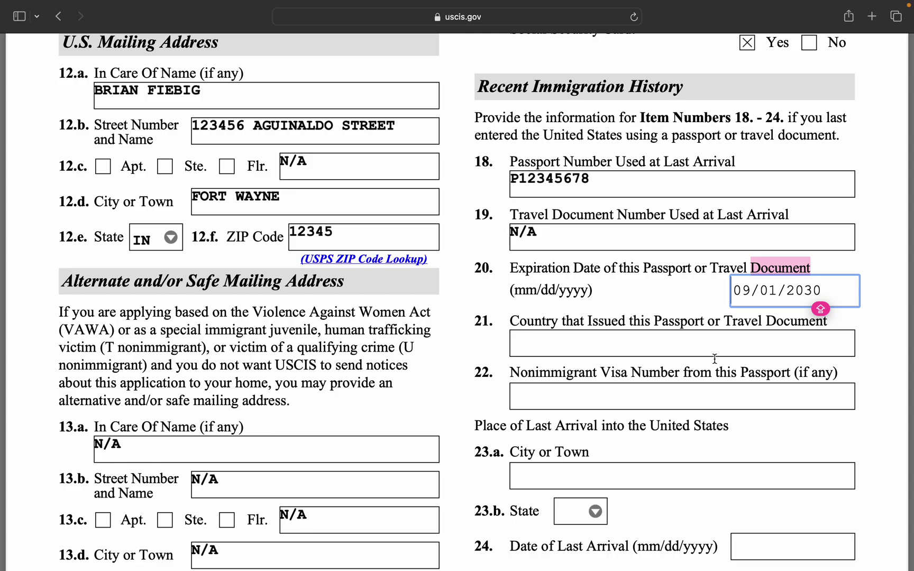
click(688, 347)
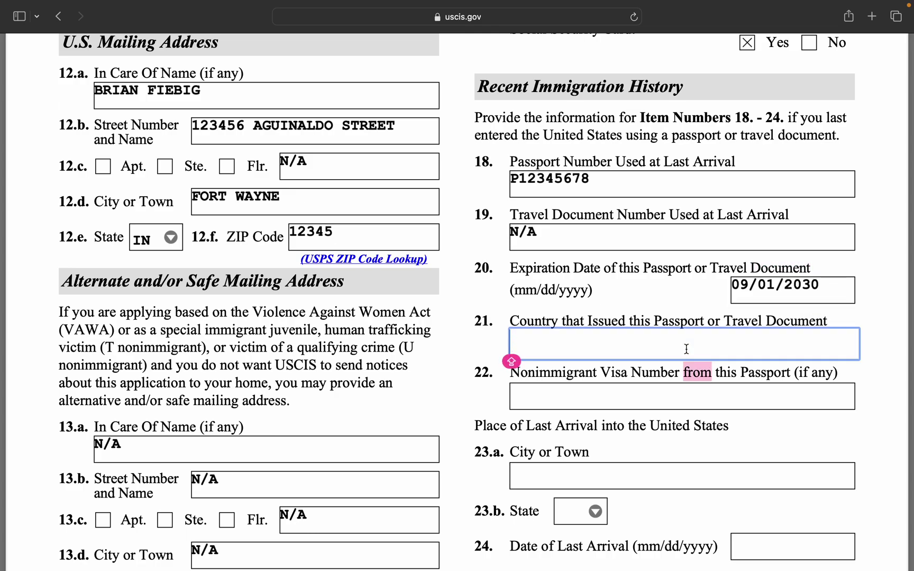
text(PHILIPPINES)
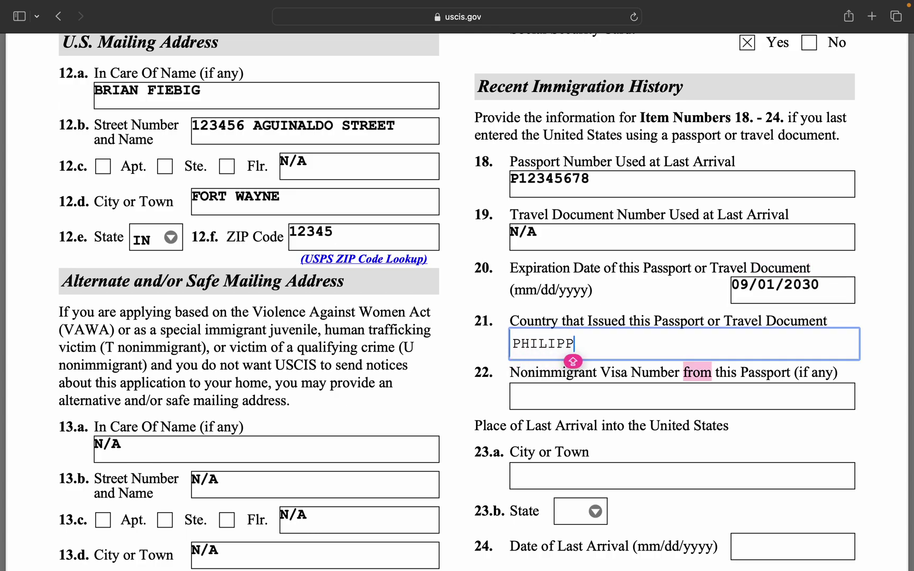
click(675, 403)
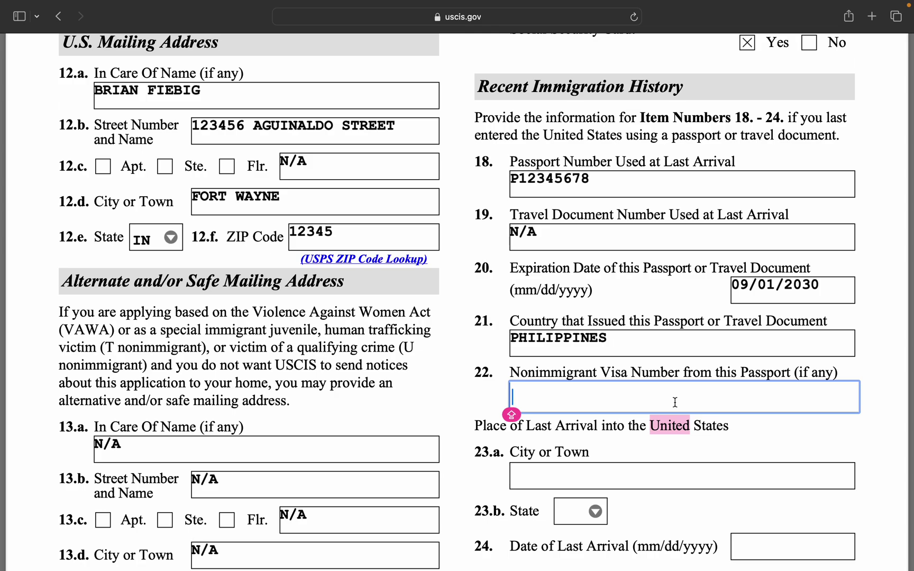
text(IE123456788)
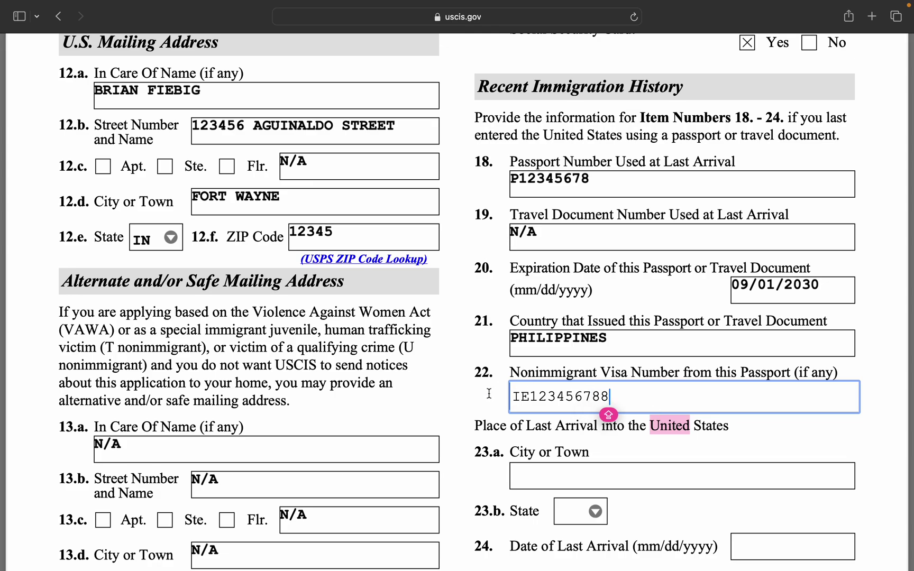
Record last arrival in CHICAGO, state IL, on 09/29/2023.
scroll(529, 463, down, 2)
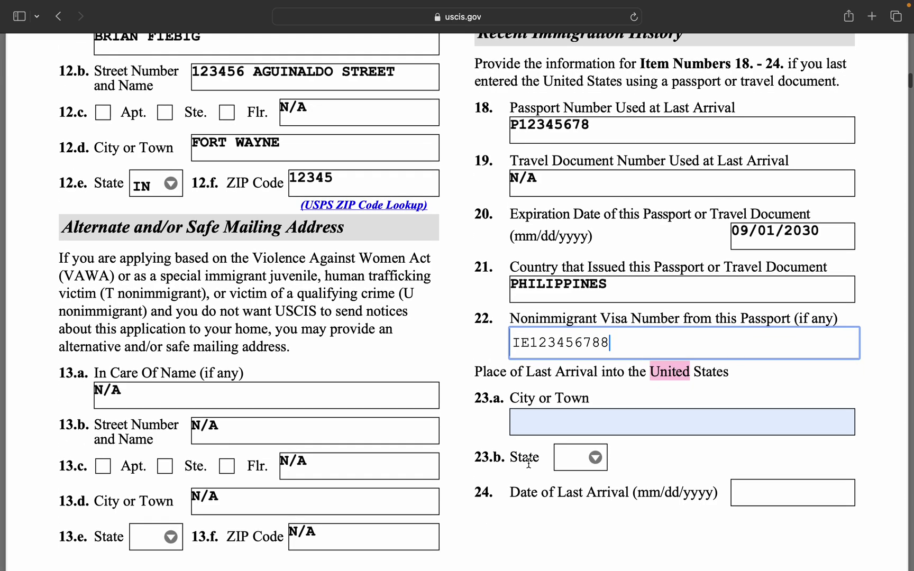
click(543, 420)
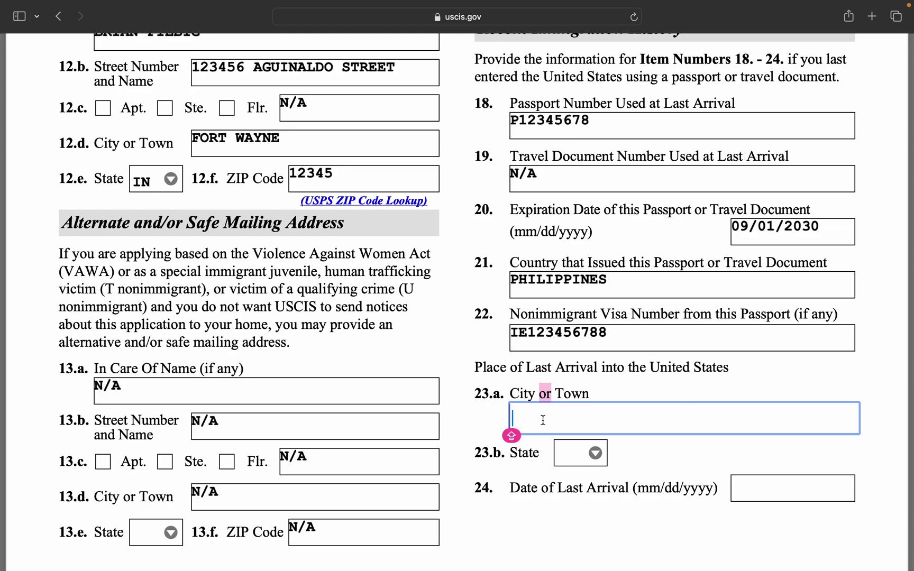
text(CHICAGO)
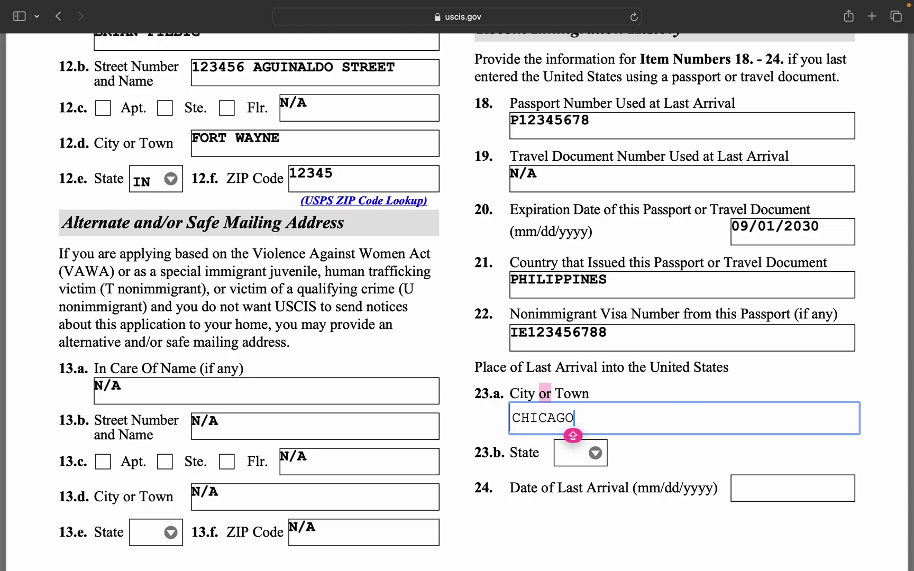
click(595, 458)
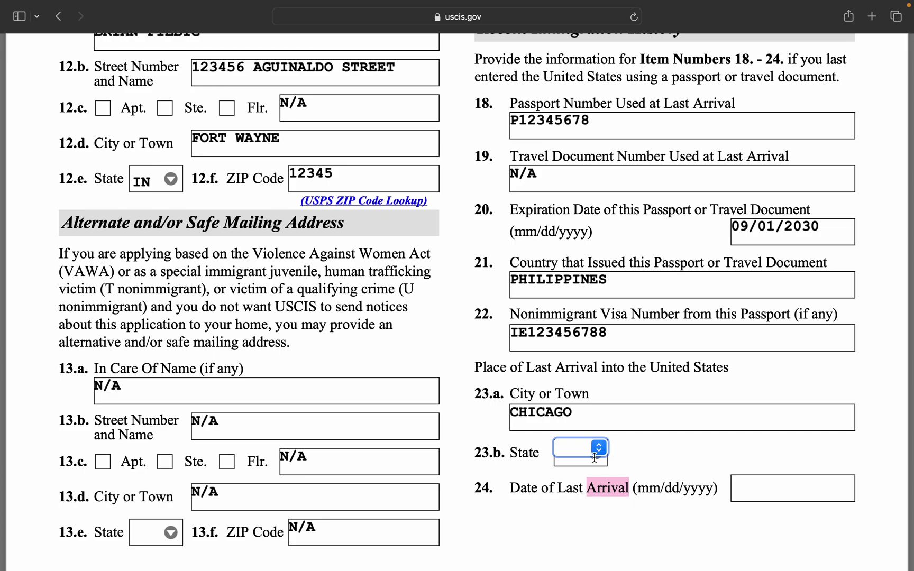
key(i)
click(600, 449)
key(Down)
key(Down)
key(Return)
click(764, 485)
text(09/29/2023)
click(788, 454)
scroll(789, 450, down, 10)
scroll(789, 448, down, 3)
On page 3, check item 25.a: inspected at a port of entry and admitted.
scroll(788, 448, down, 5)
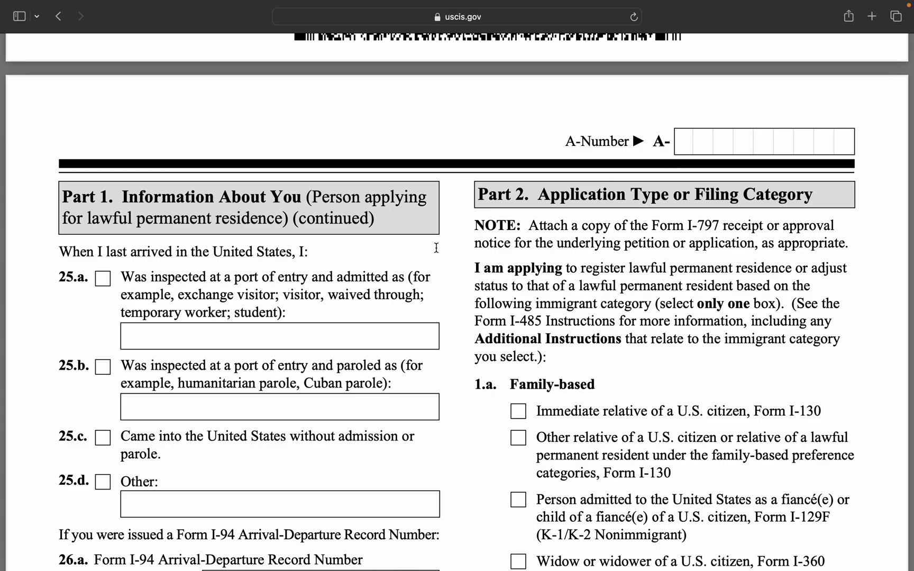
scroll(368, 290, down, 2)
scroll(368, 290, down, 3)
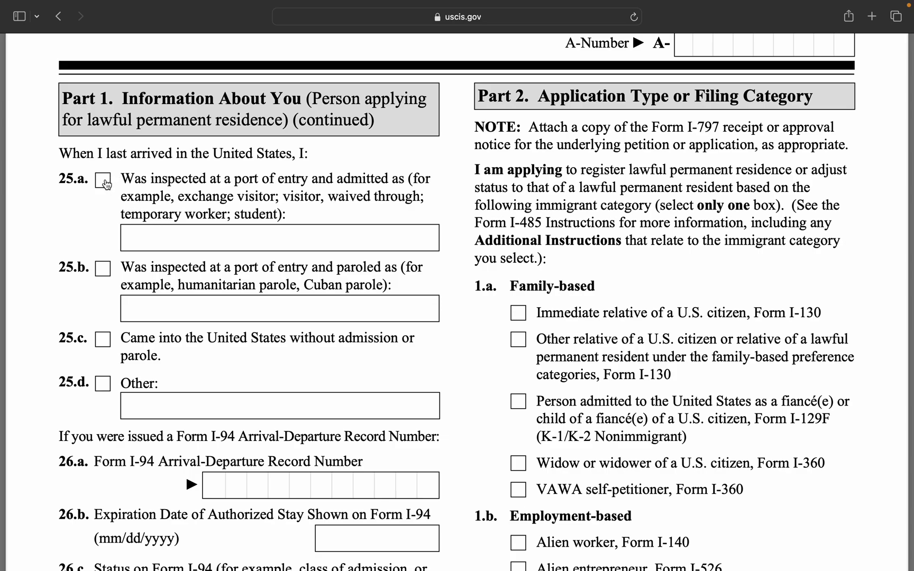
click(104, 182)
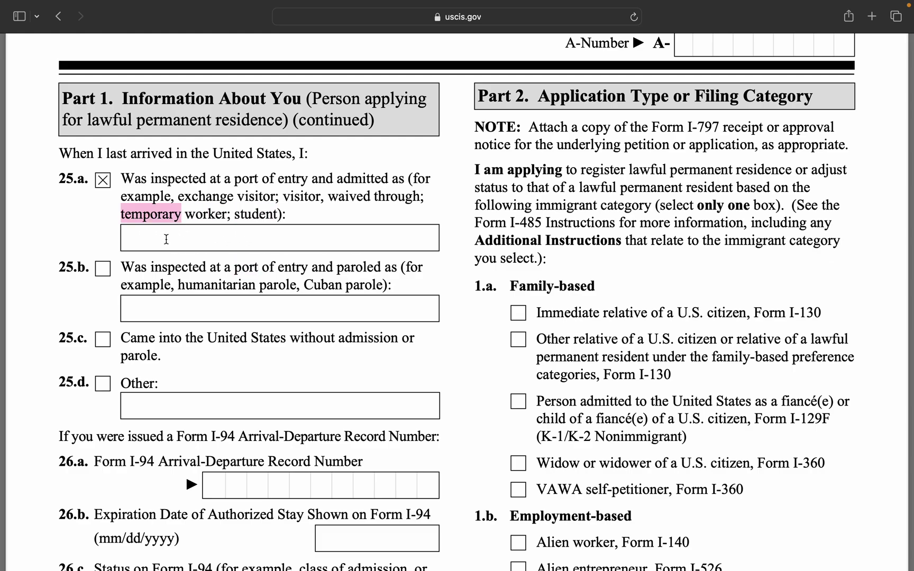
scroll(307, 235, down, 1)
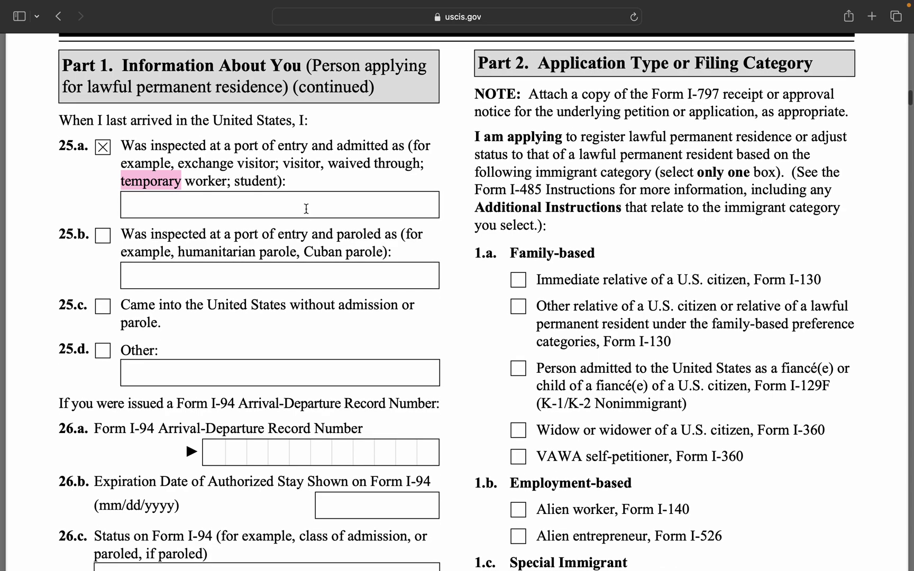
scroll(305, 207, down, 1)
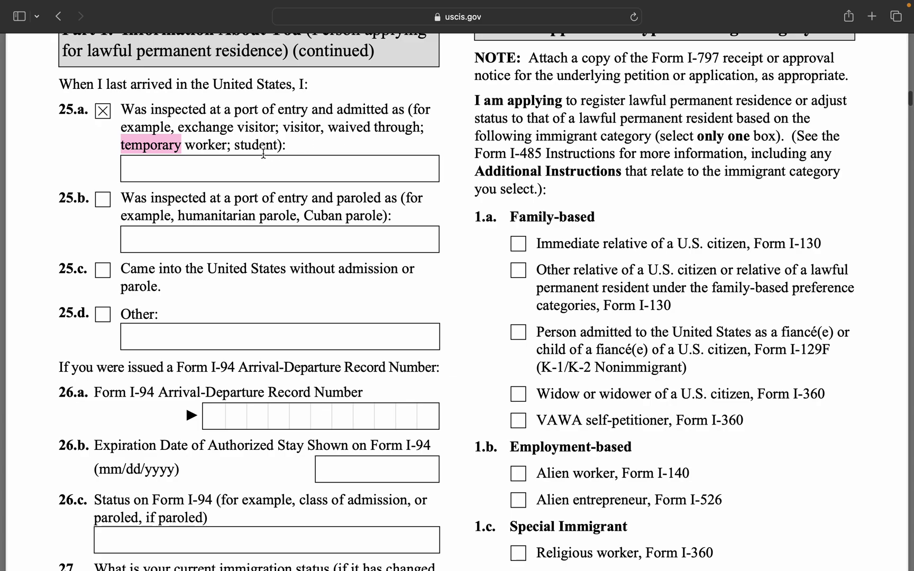
scroll(295, 252, down, 5)
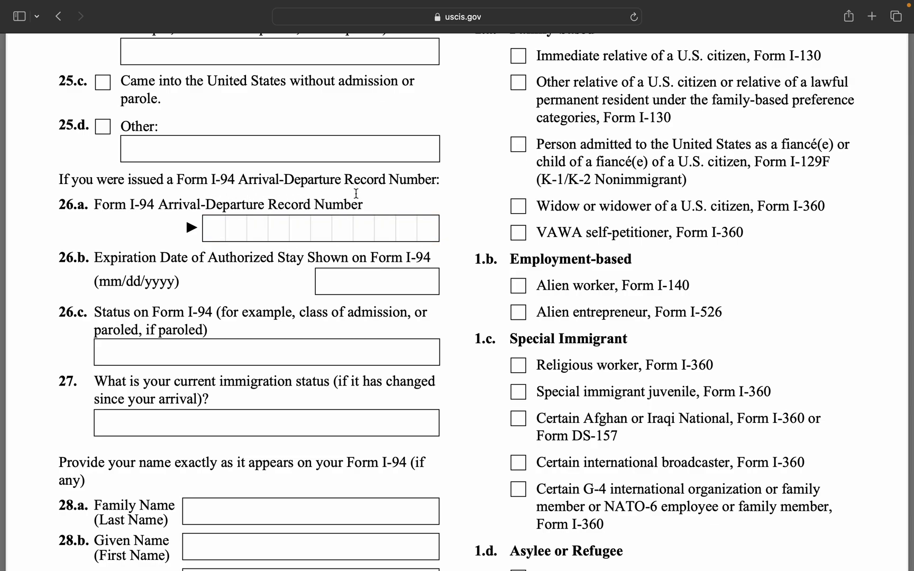
scroll(351, 199, down, 1)
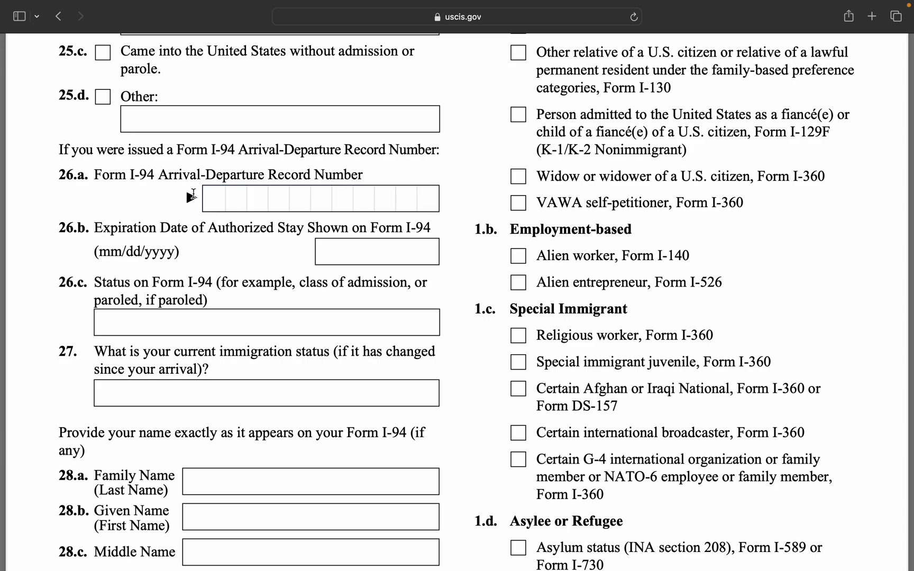
Enter the I-94 record number in 26.a and stay expiry 01/01/2024 in 26.b.
click(210, 203)
key(Caps_Lock)
text(12)
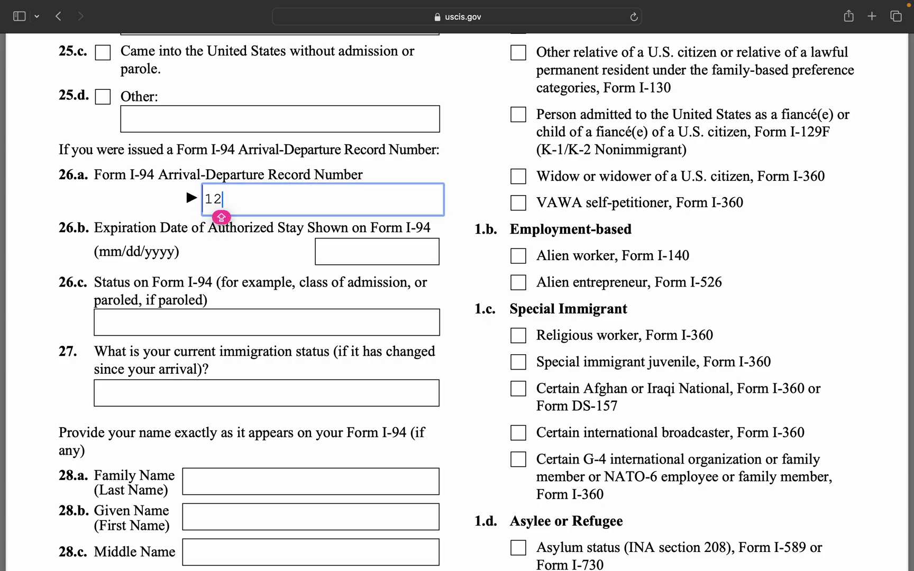
text(3456789)
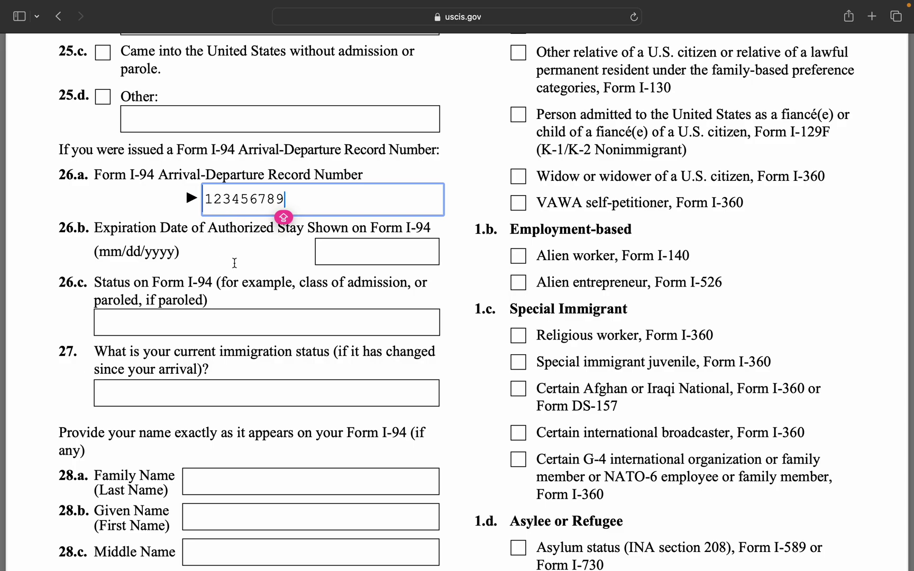
click(236, 265)
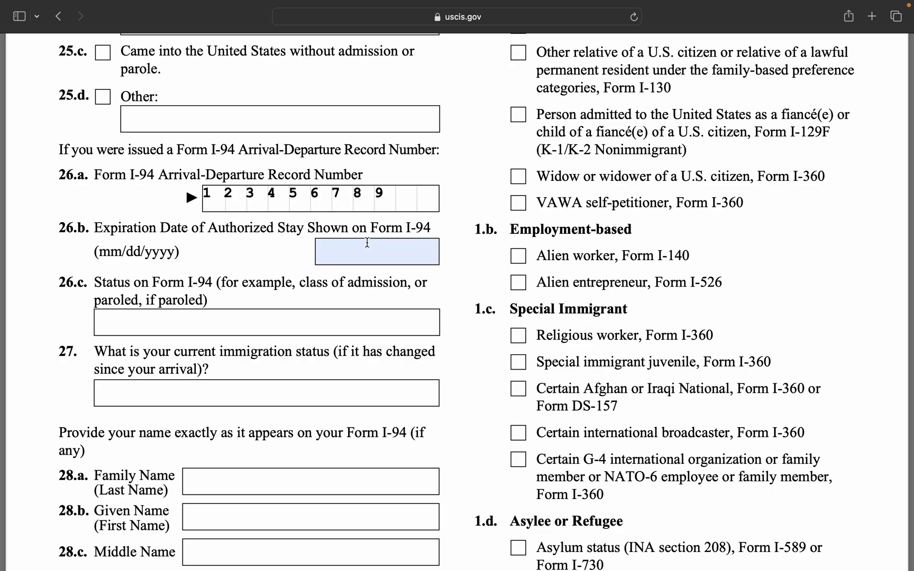
click(340, 254)
text(01/0)
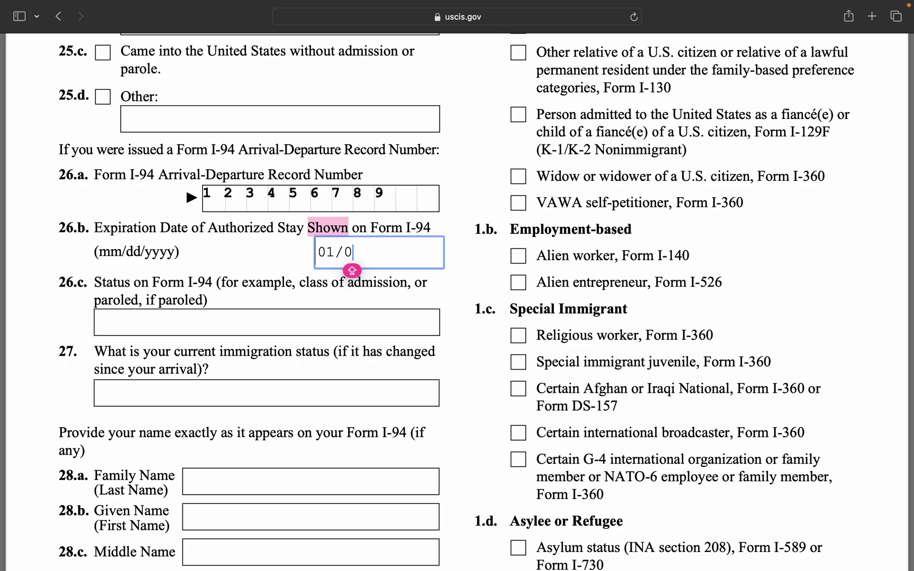
text(1/2024)
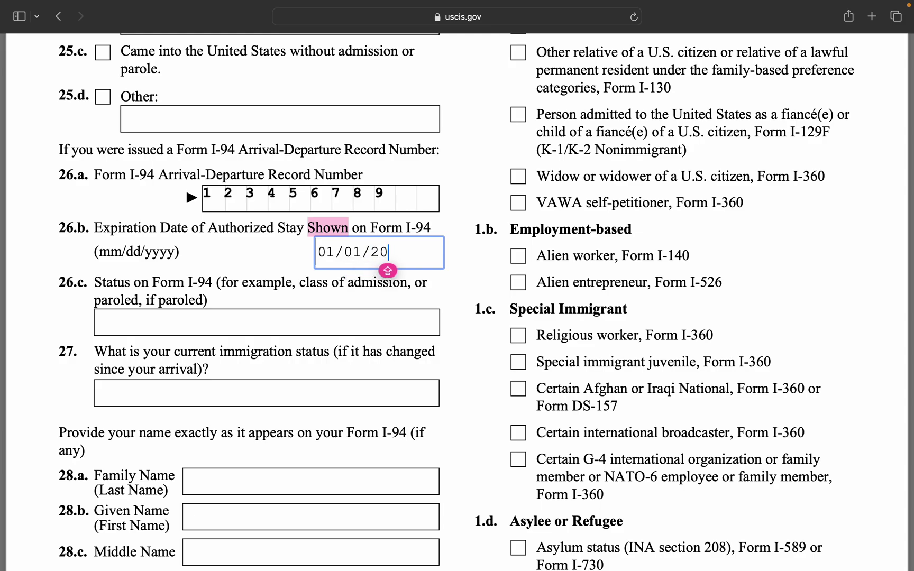
click(271, 281)
Enter K1 as the I-94 status in 26.c and as the current status in 27.
scroll(271, 302, down, 1)
scroll(270, 302, down, 2)
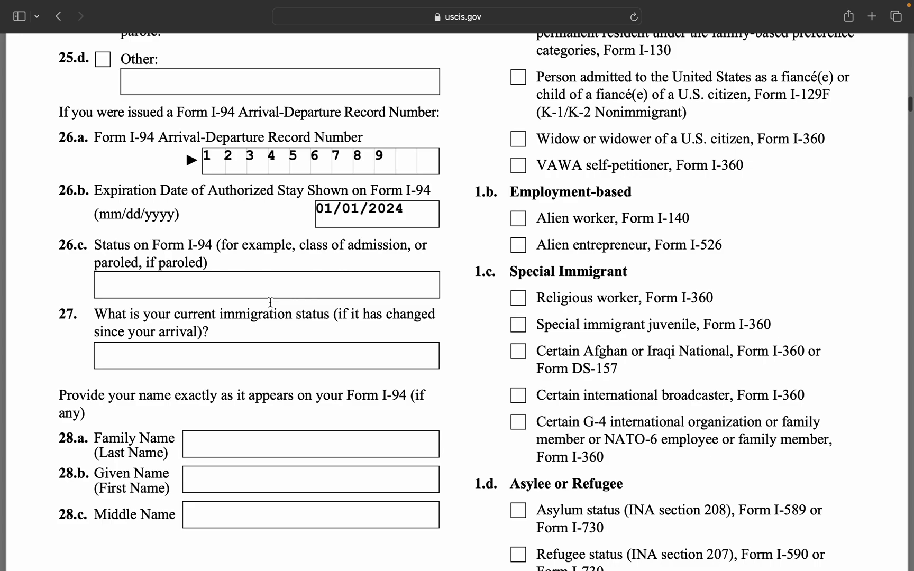
click(257, 283)
text(K1)
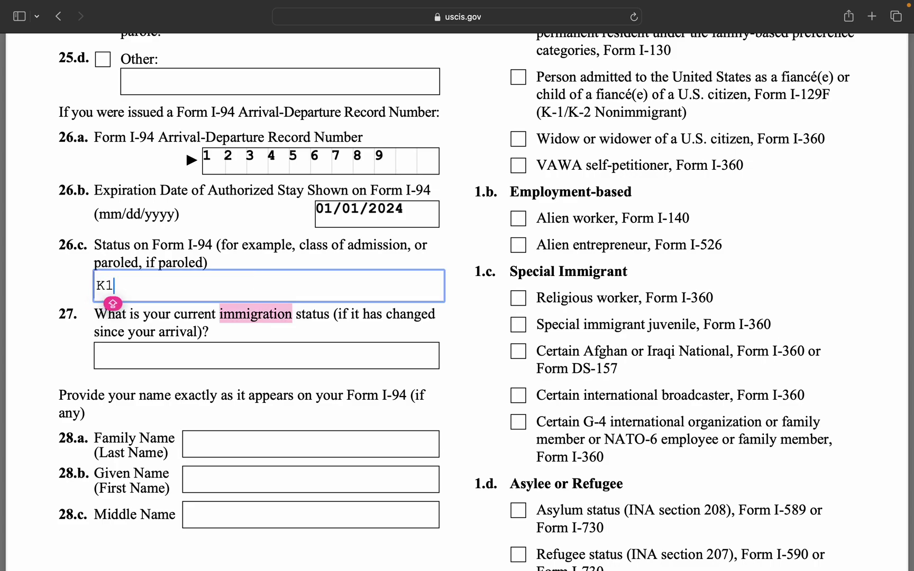
click(238, 339)
click(236, 354)
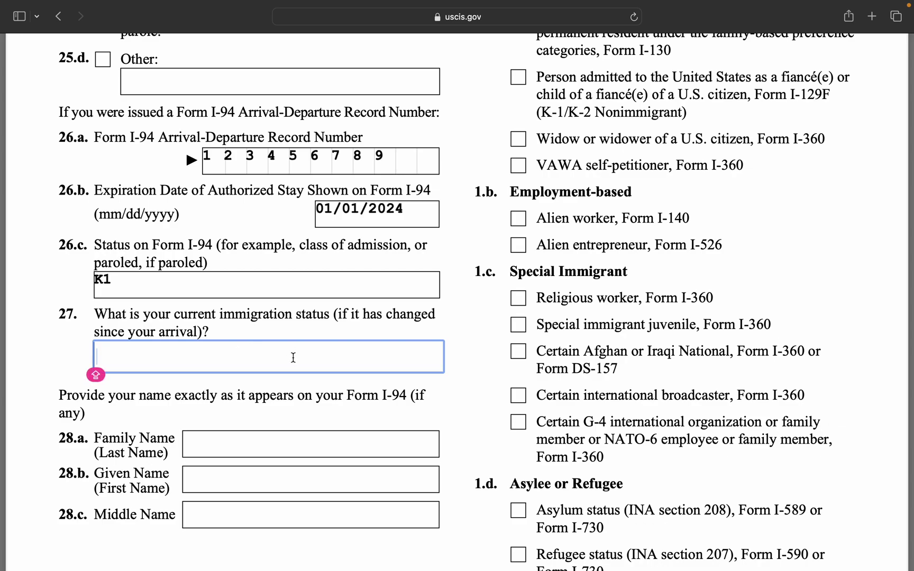
text(K1)
key(Tab)
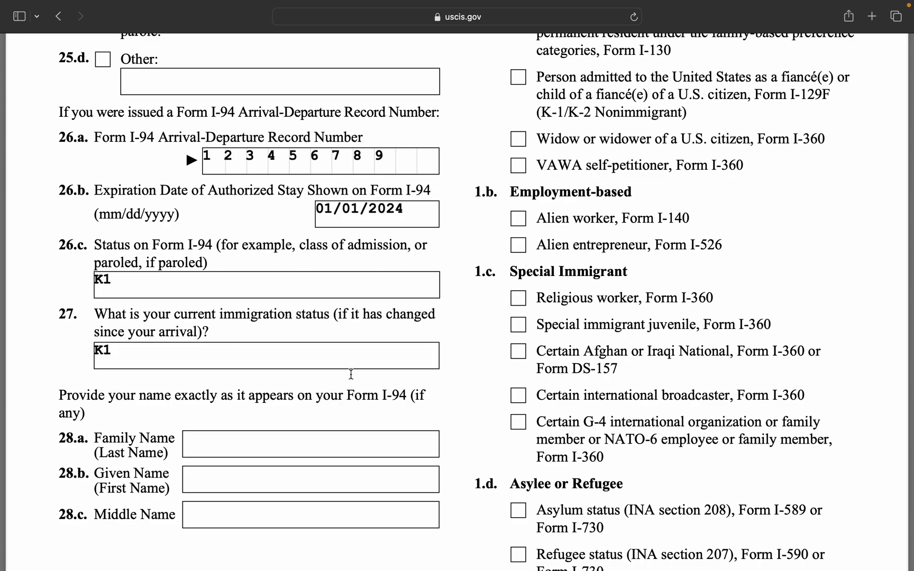
click(371, 362)
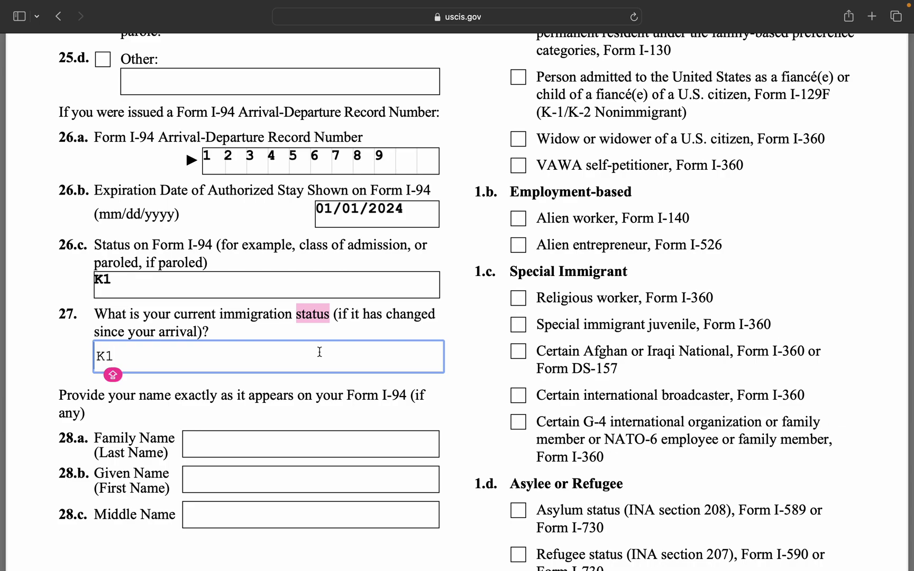
click(185, 406)
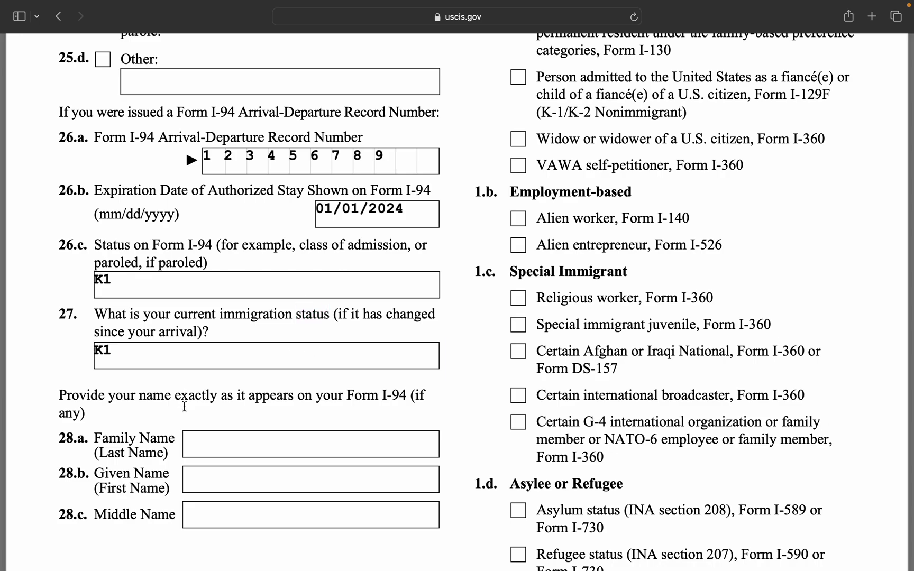
scroll(185, 406, down, 3)
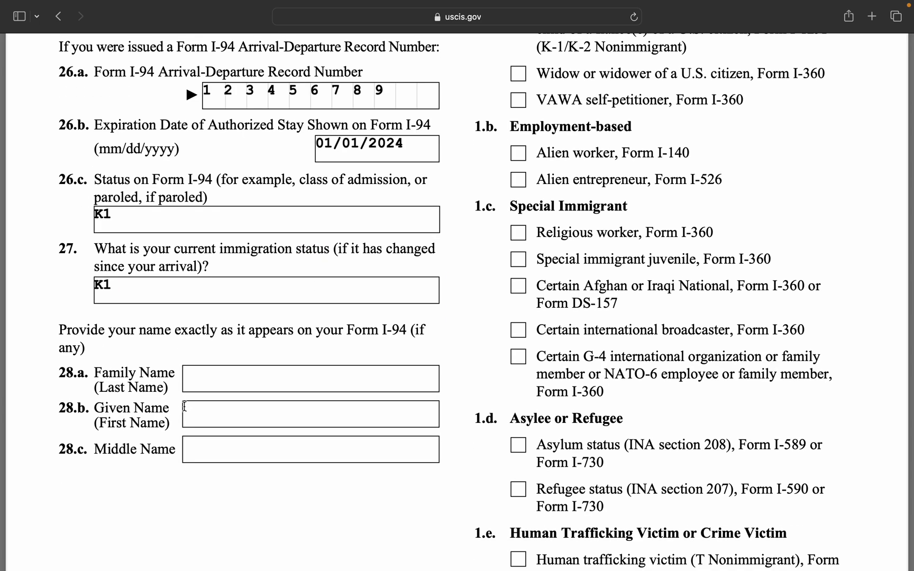
scroll(194, 351, down, 2)
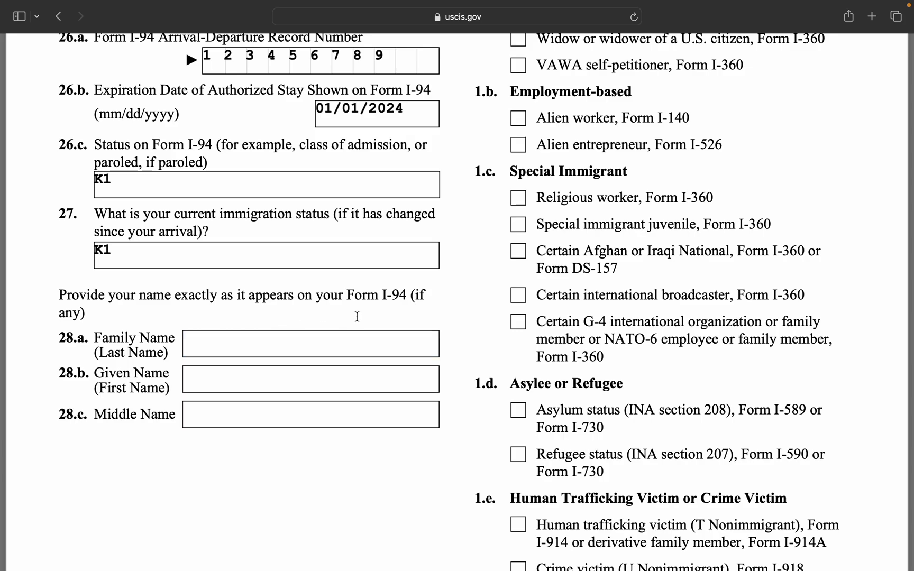
click(308, 350)
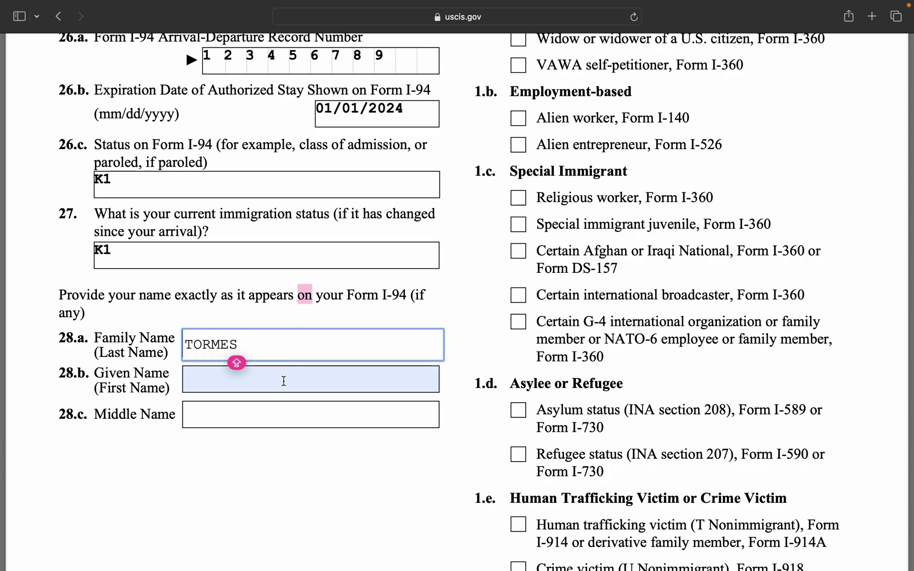
click(278, 380)
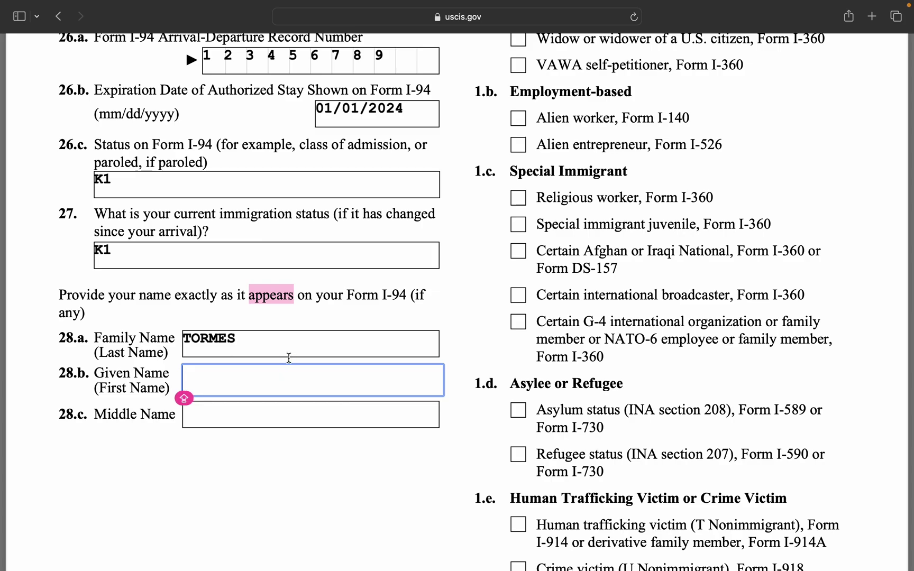
click(183, 431)
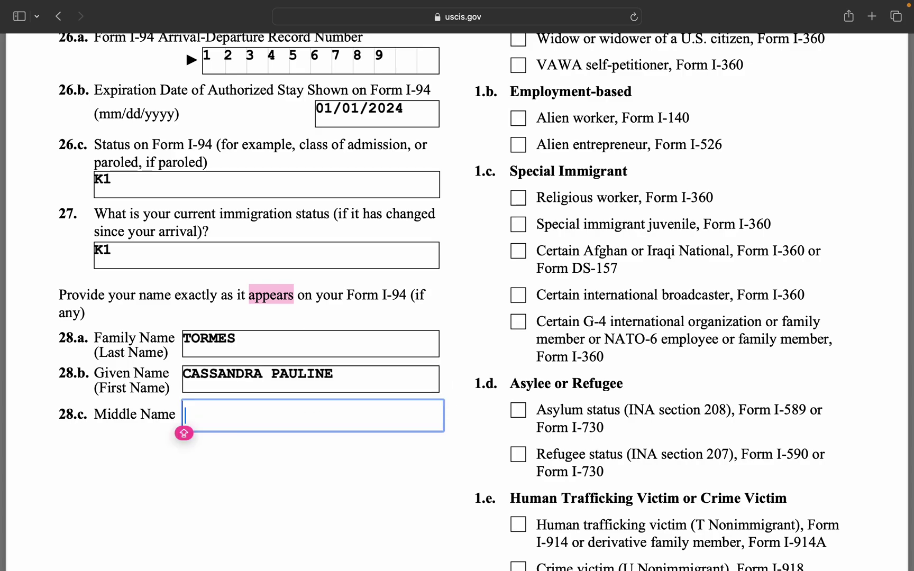
text(CS)
key(BackSpace)
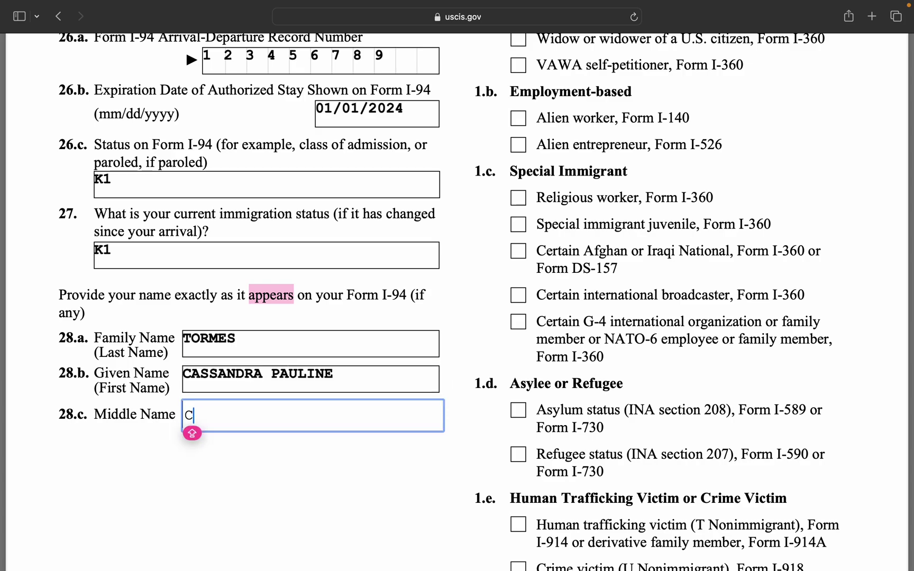
text(XXXXXXX)
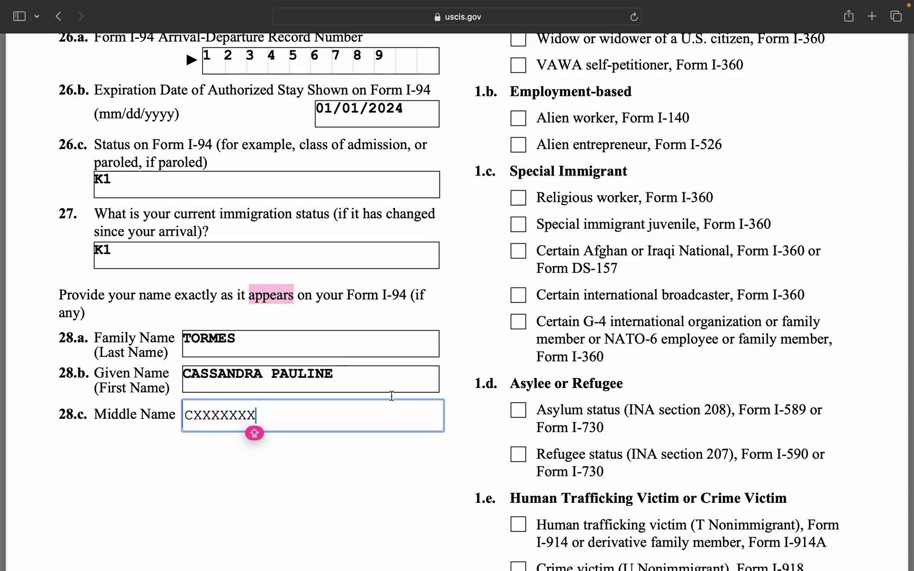
click(382, 475)
scroll(364, 525, down, 3)
scroll(360, 536, up, 10)
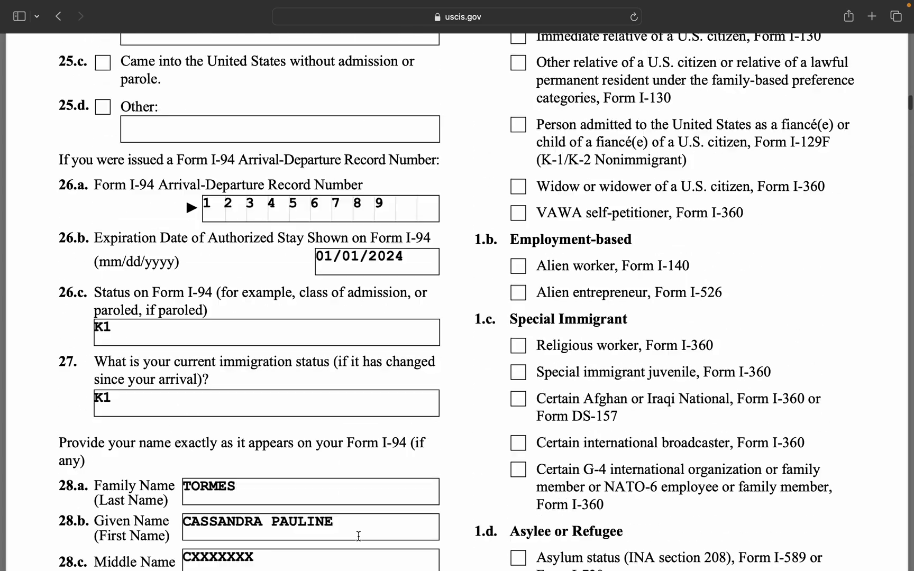
scroll(359, 536, up, 2)
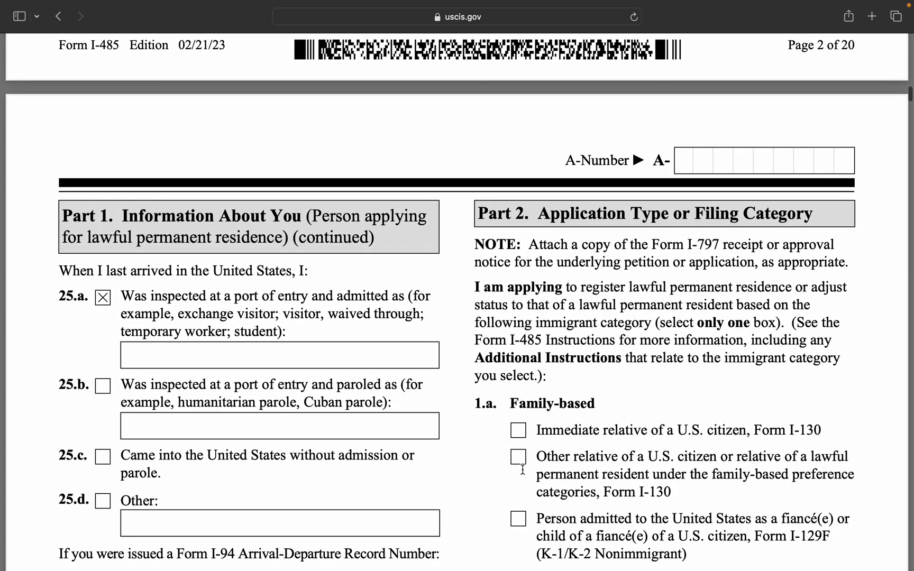
scroll(569, 449, down, 4)
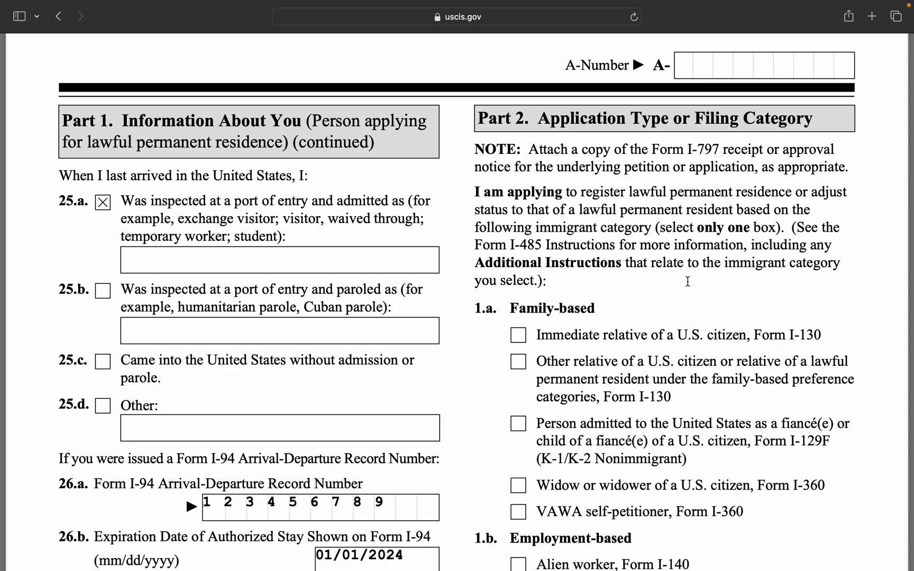
Scroll through Part 2 down to its continuation on page 4.
scroll(688, 282, down, 2)
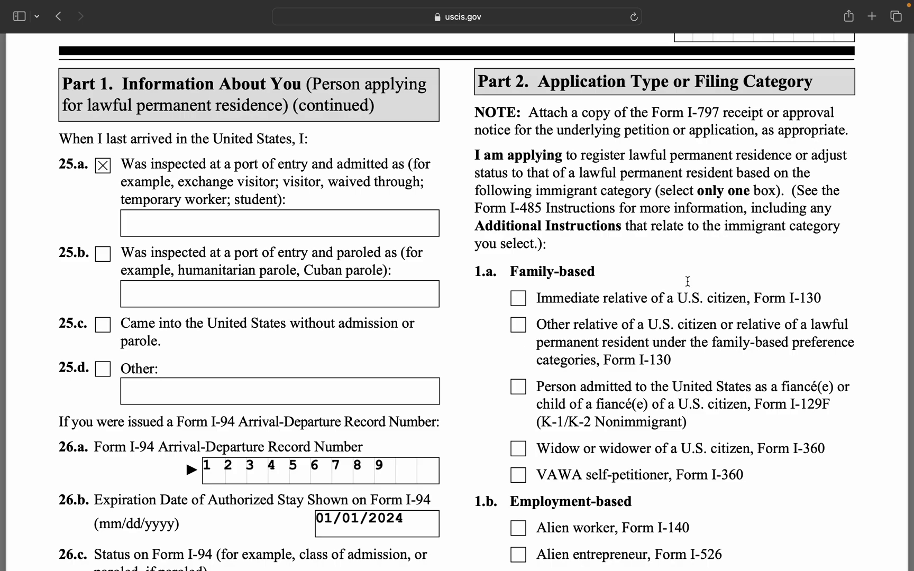
scroll(688, 281, down, 1)
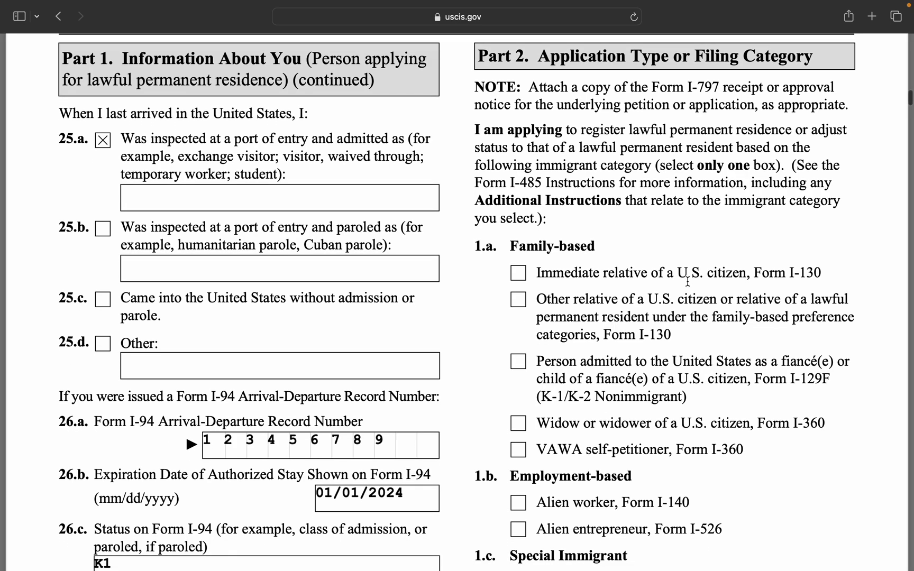
scroll(688, 282, down, 2)
scroll(688, 281, down, 2)
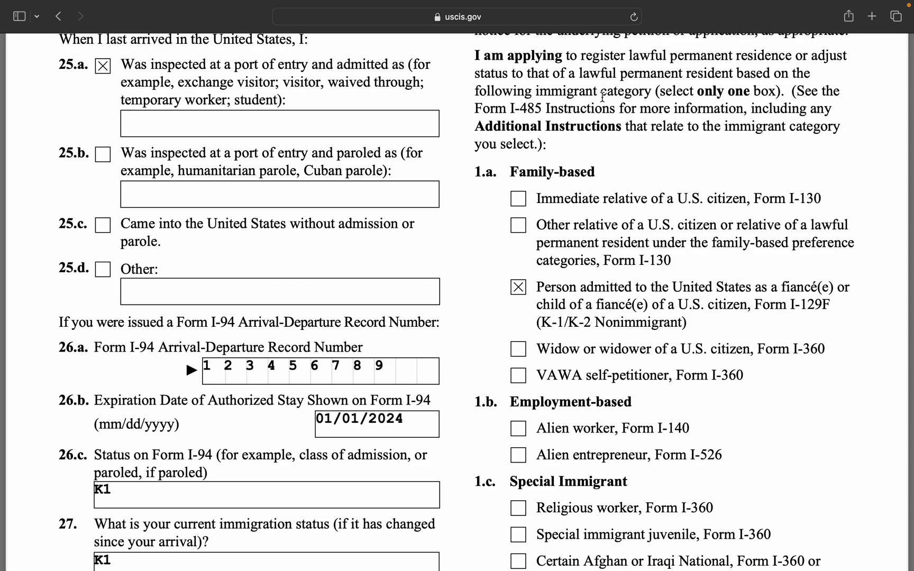
scroll(606, 111, up, 2)
scroll(606, 111, down, 1)
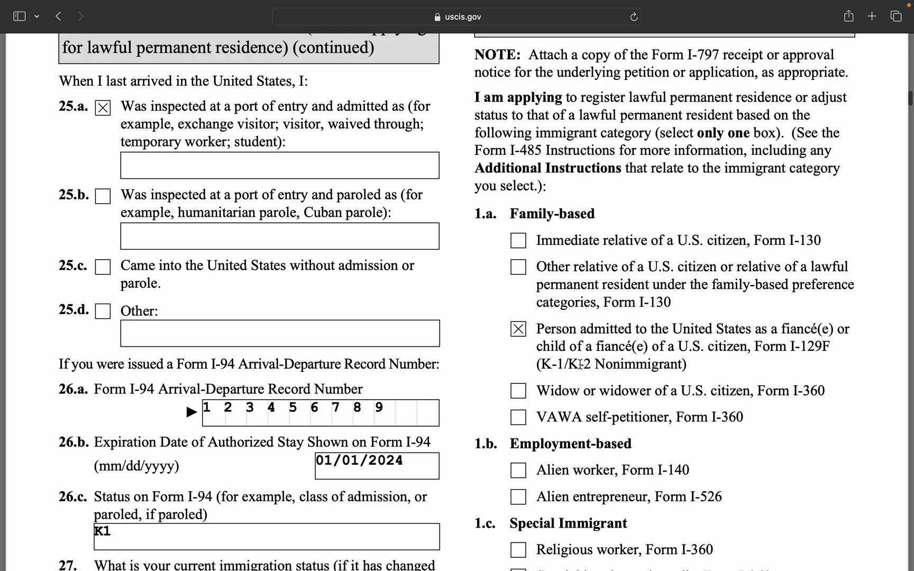
scroll(580, 364, down, 10)
scroll(579, 362, up, 9)
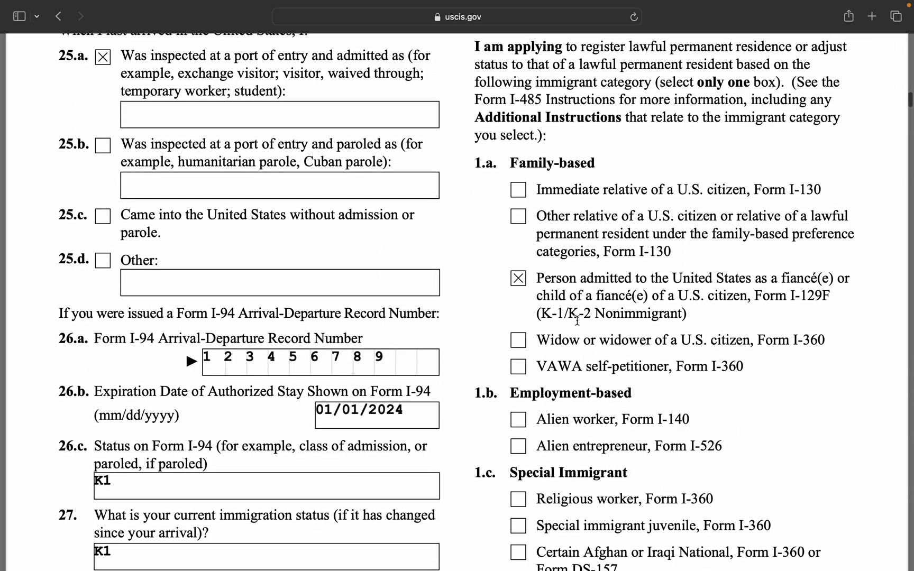
scroll(611, 332, down, 6)
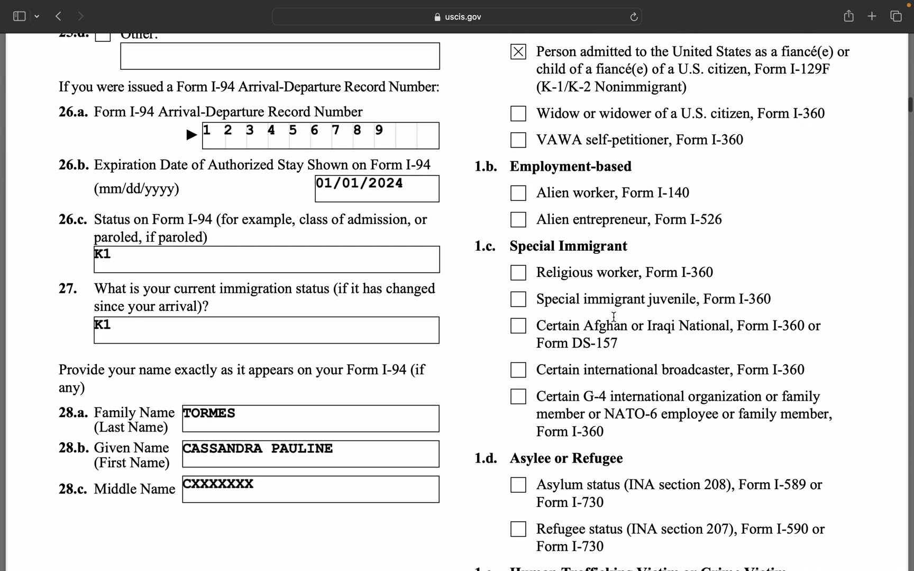
scroll(617, 392, down, 3)
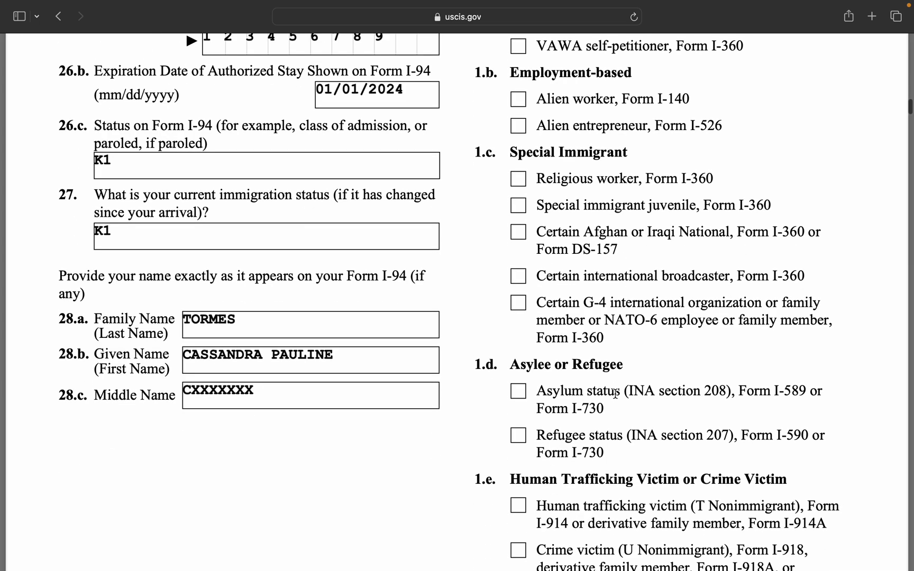
scroll(616, 394, down, 4)
scroll(616, 394, down, 8)
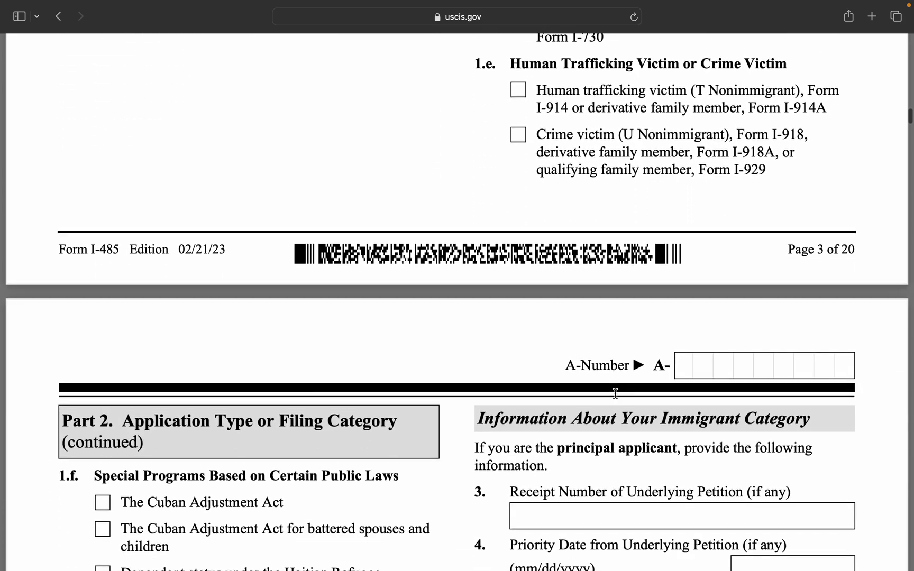
scroll(615, 393, down, 8)
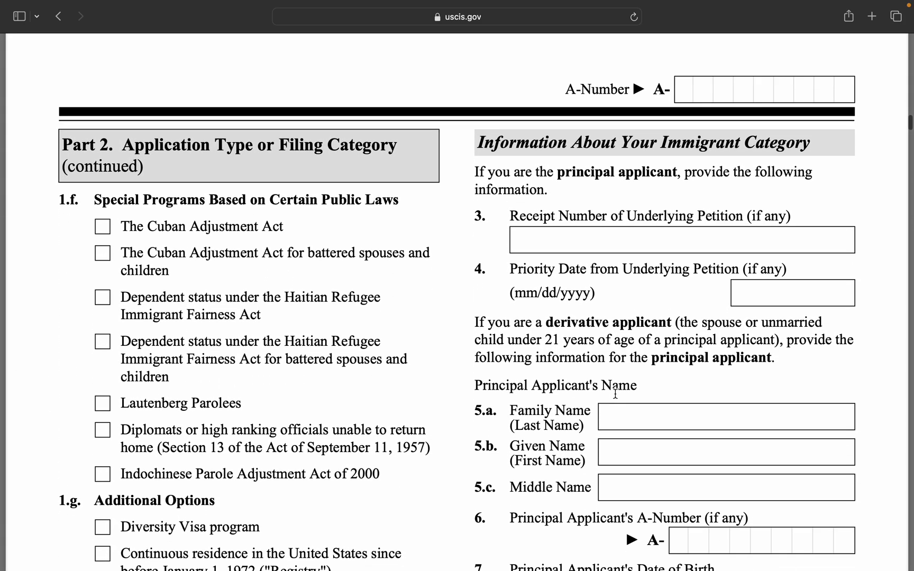
scroll(615, 393, down, 1)
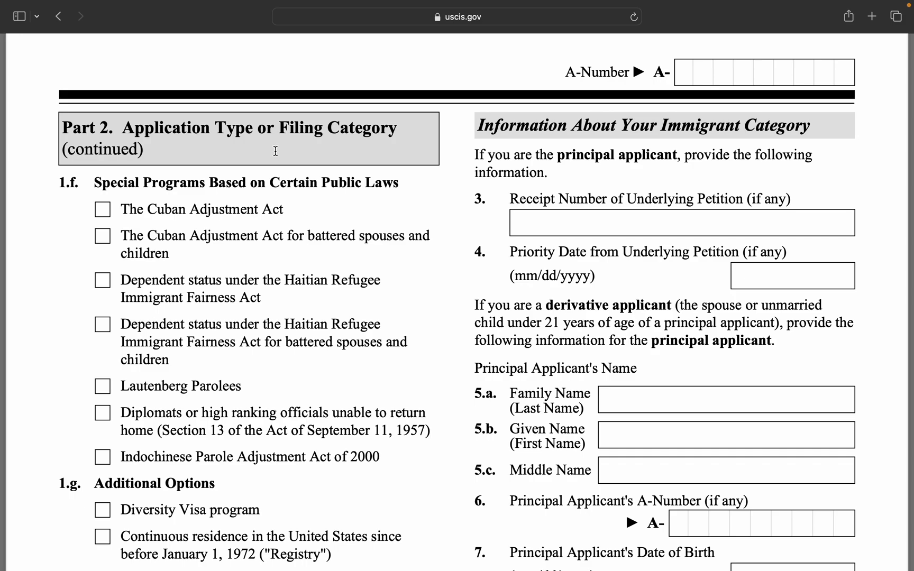
scroll(275, 151, down, 2)
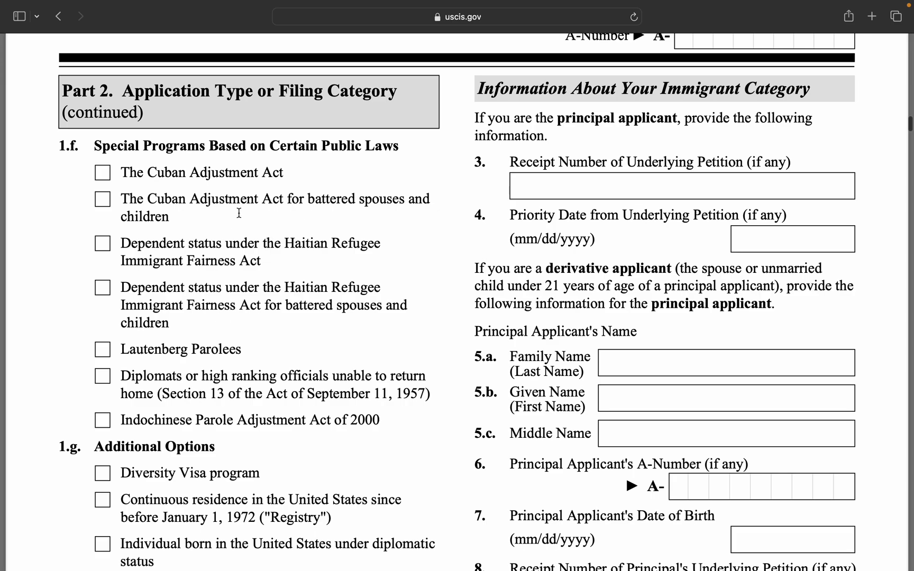
scroll(193, 362, down, 5)
scroll(193, 362, up, 1)
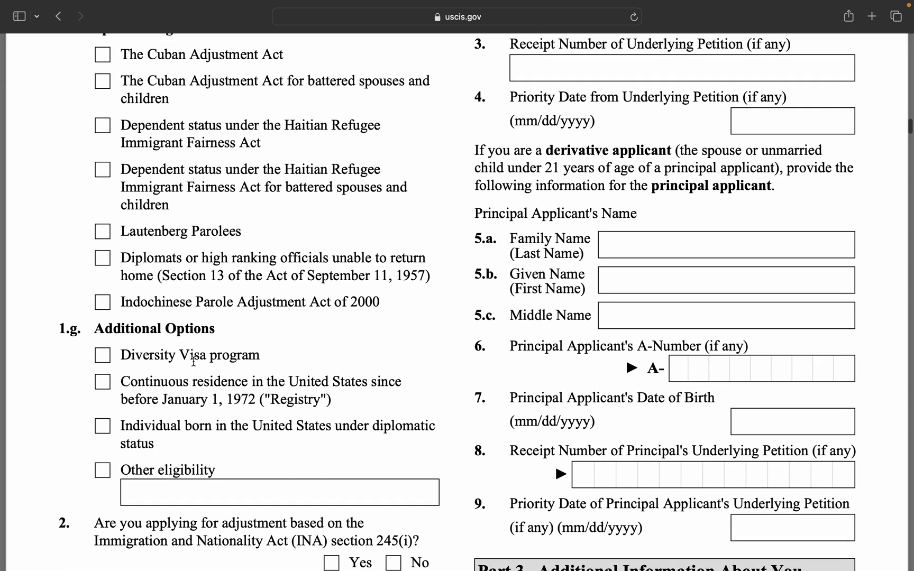
scroll(194, 361, up, 4)
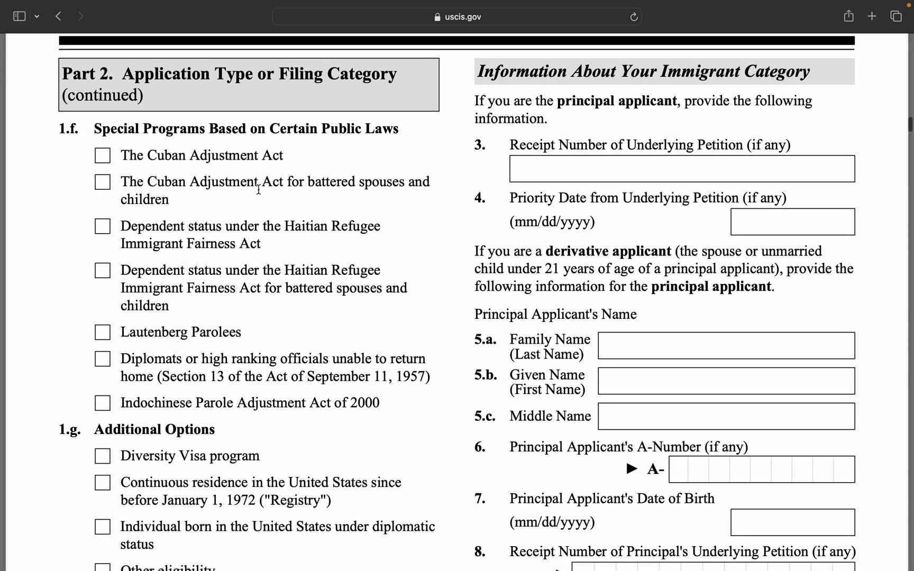
scroll(231, 344, down, 7)
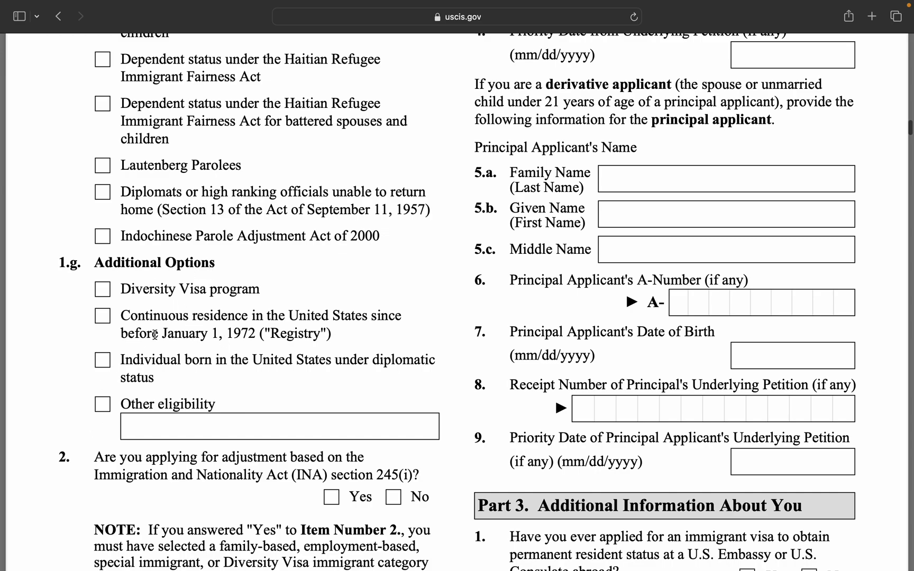
scroll(174, 294, up, 20)
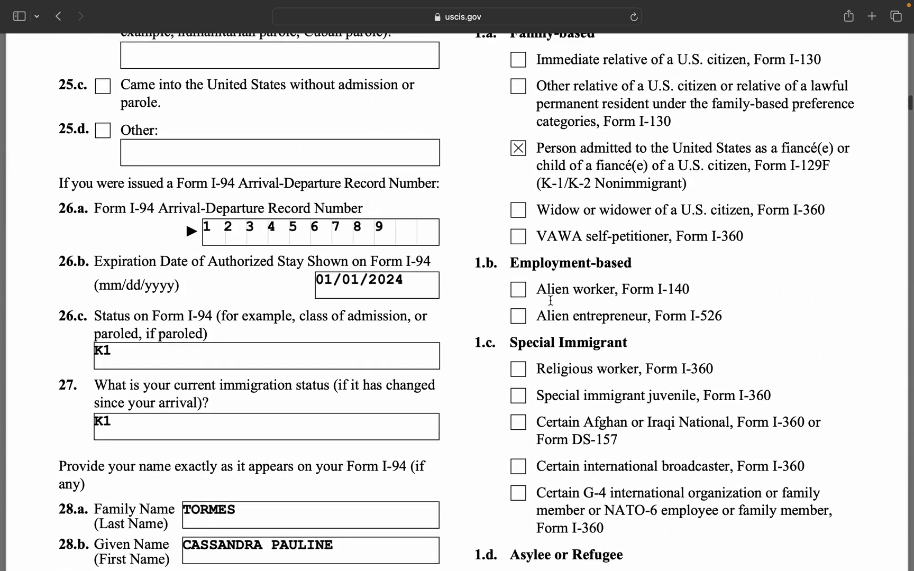
scroll(503, 374, up, 2)
scroll(497, 348, down, 20)
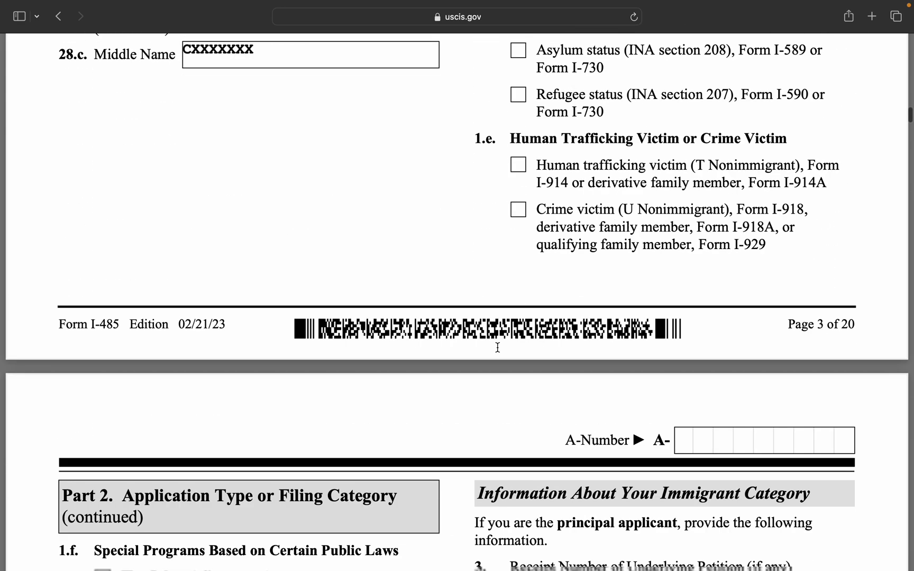
scroll(497, 348, up, 12)
scroll(497, 348, up, 14)
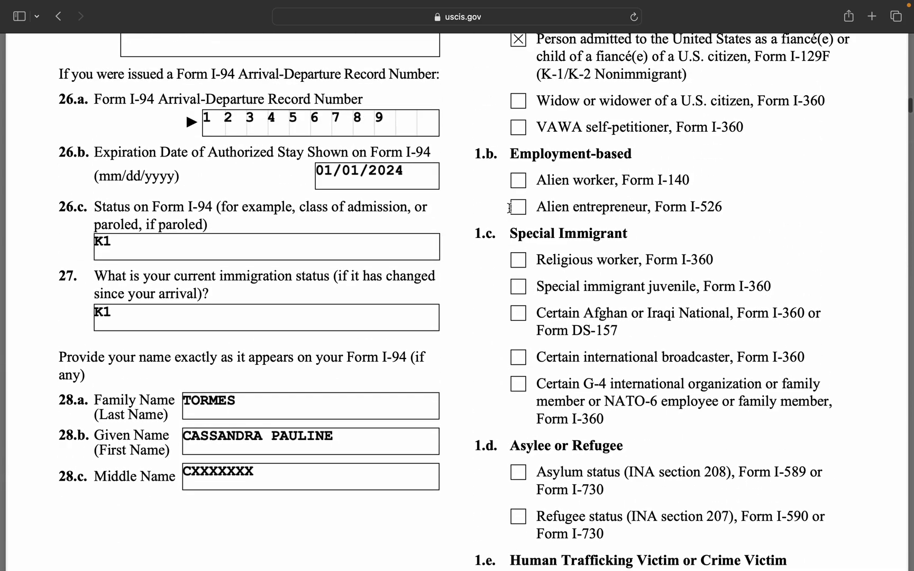
scroll(510, 208, up, 7)
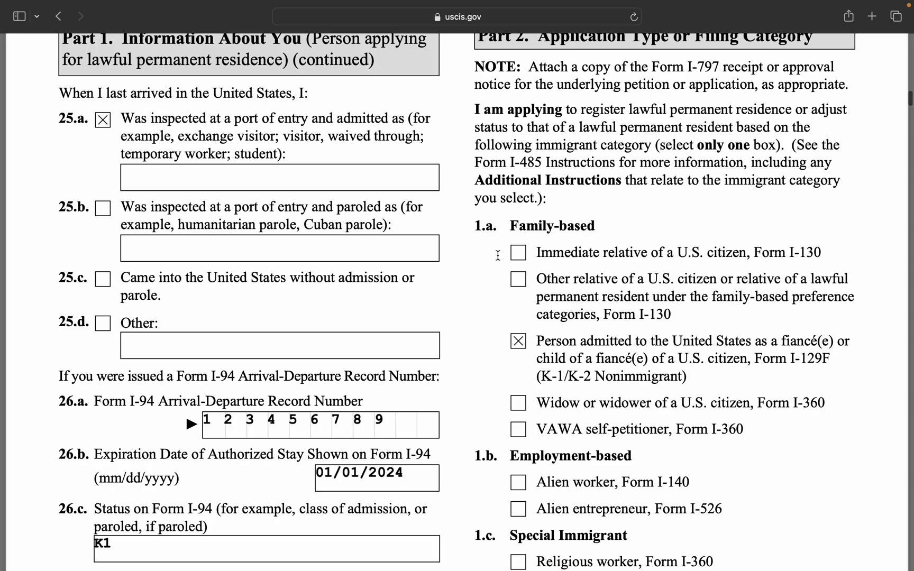
scroll(507, 289, down, 12)
scroll(507, 289, down, 20)
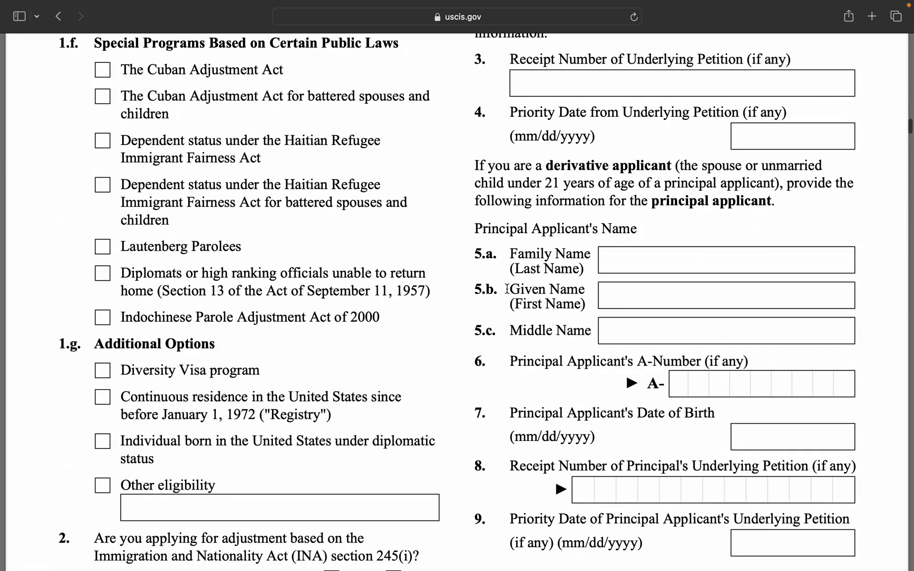
scroll(507, 289, down, 5)
scroll(507, 288, down, 1)
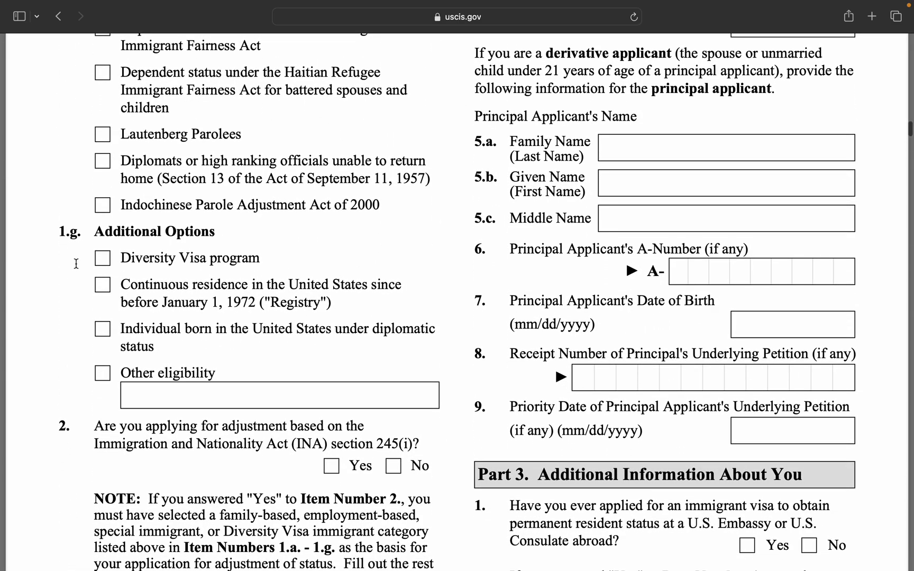
scroll(262, 328, down, 5)
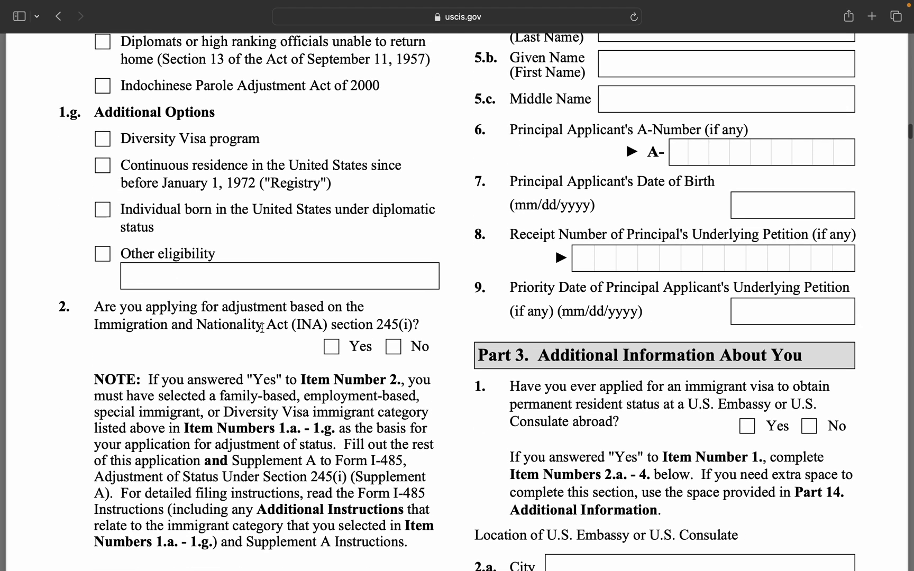
scroll(262, 328, down, 2)
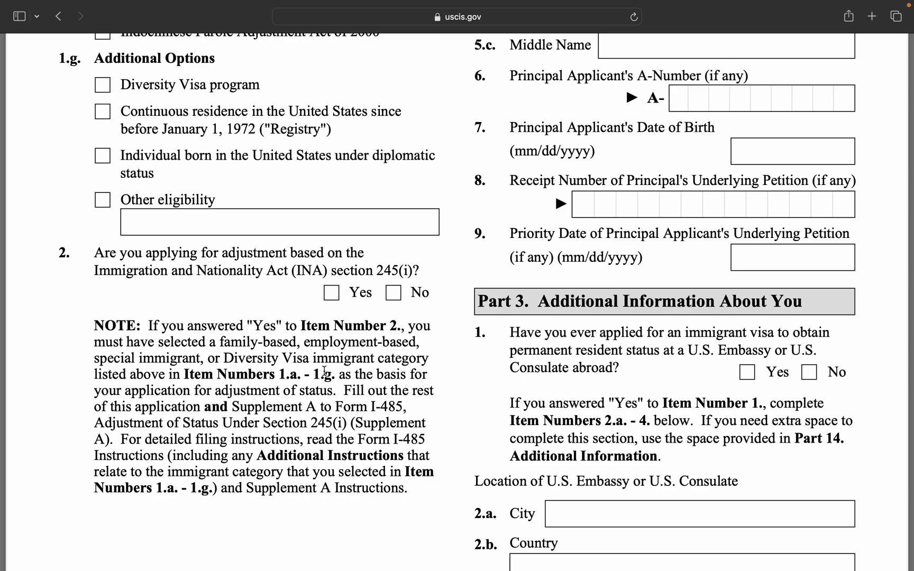
scroll(324, 370, up, 10)
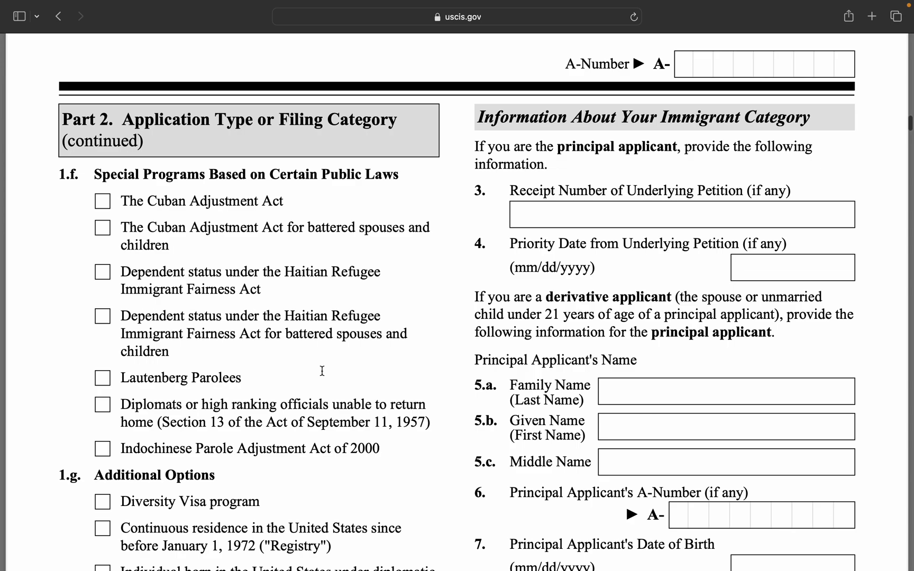
scroll(322, 371, down, 12)
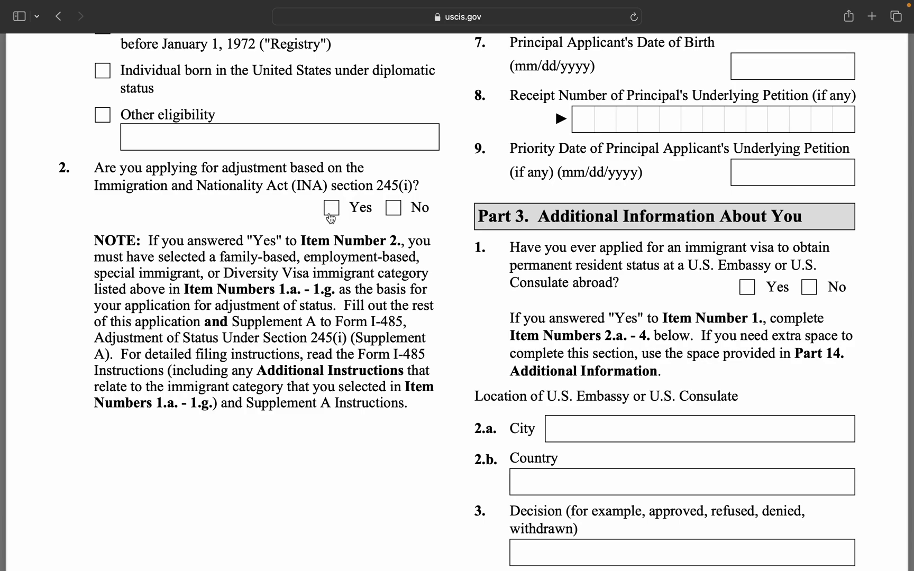
scroll(555, 123, up, 10)
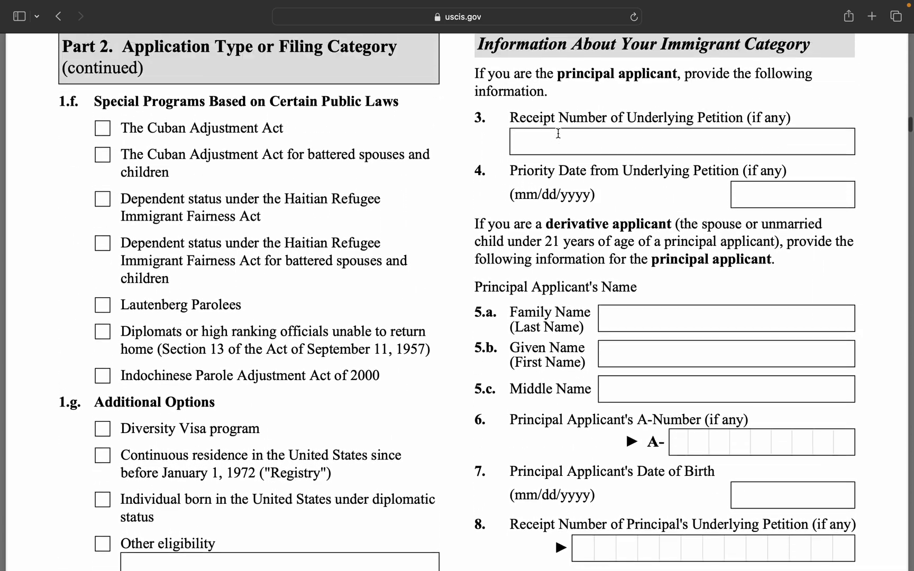
scroll(559, 133, up, 1)
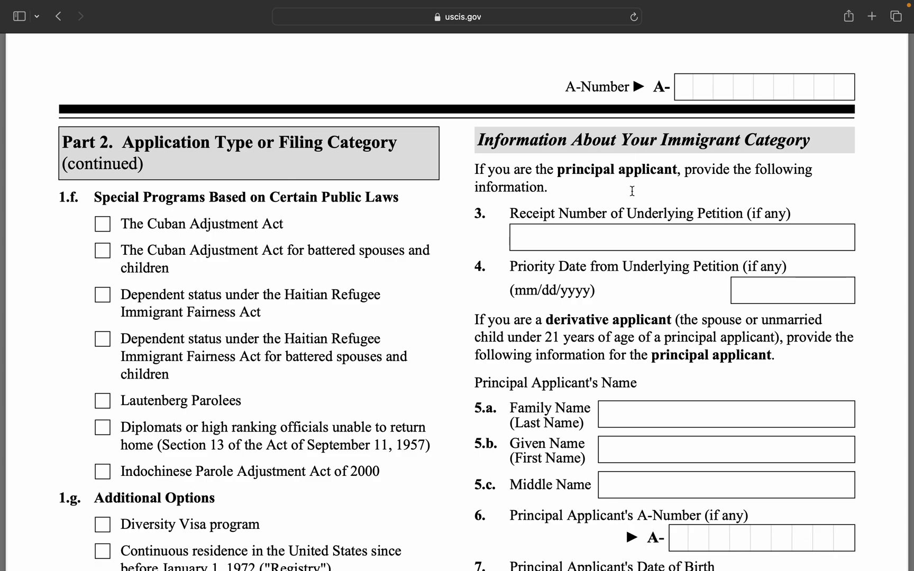
scroll(617, 200, down, 2)
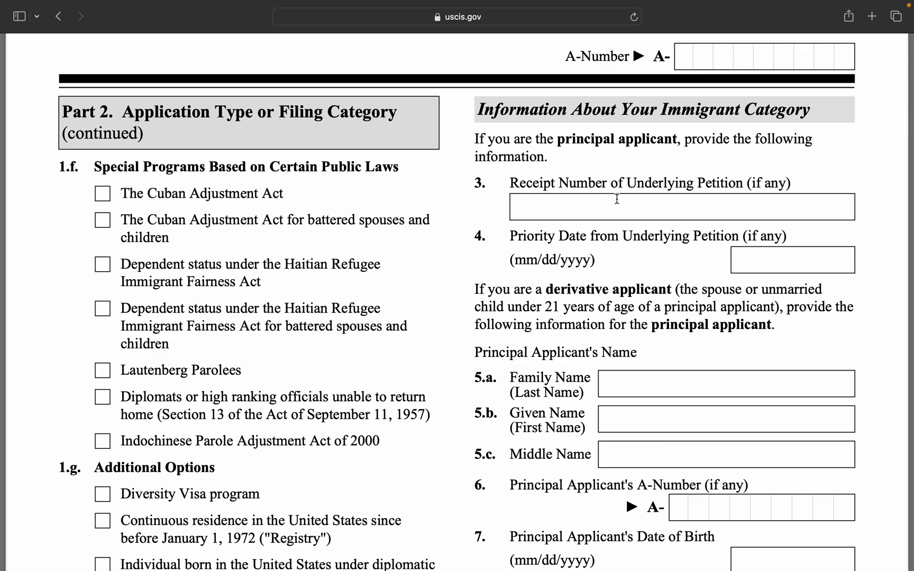
click(616, 199)
scroll(682, 261, down, 2)
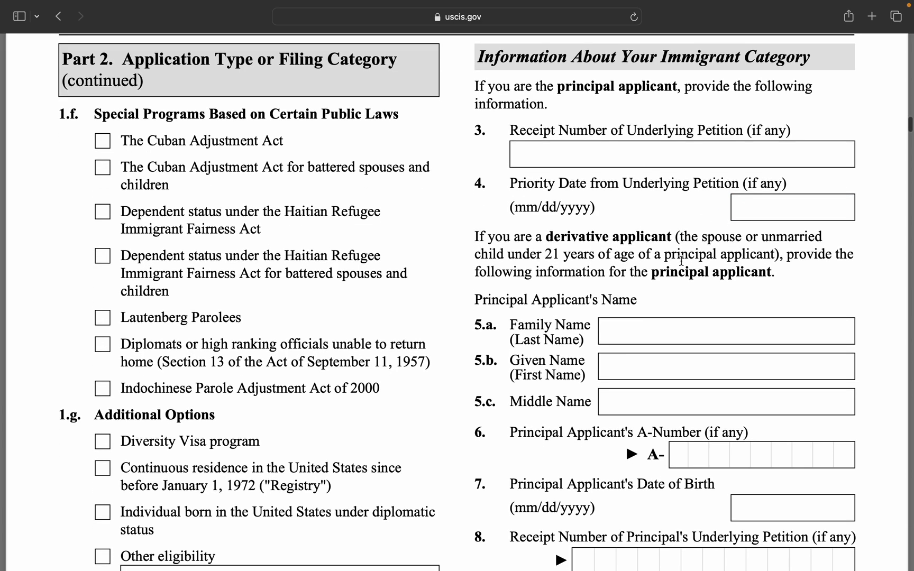
scroll(661, 298, down, 2)
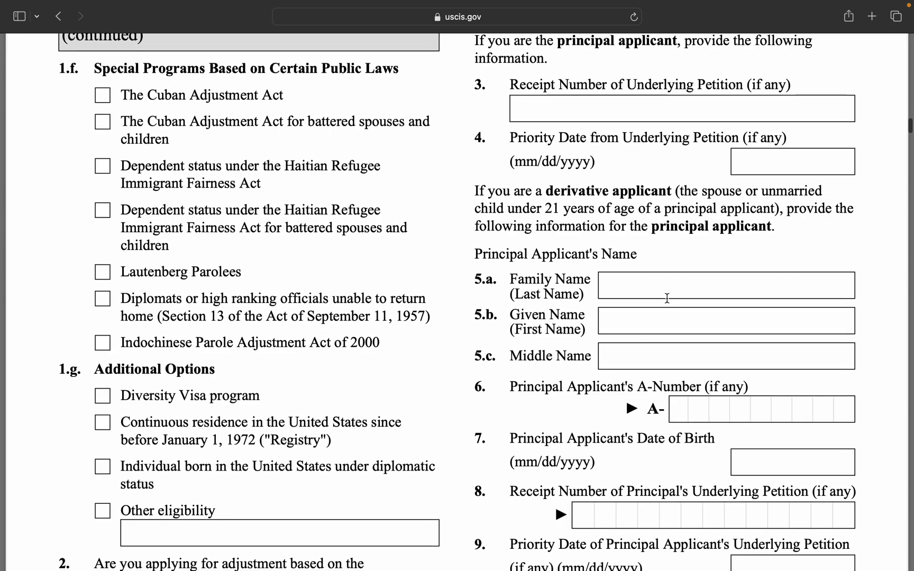
Enter the petition receipt number in capitals for item 3 and priority date 04/08/2022 in item 4.
click(547, 101)
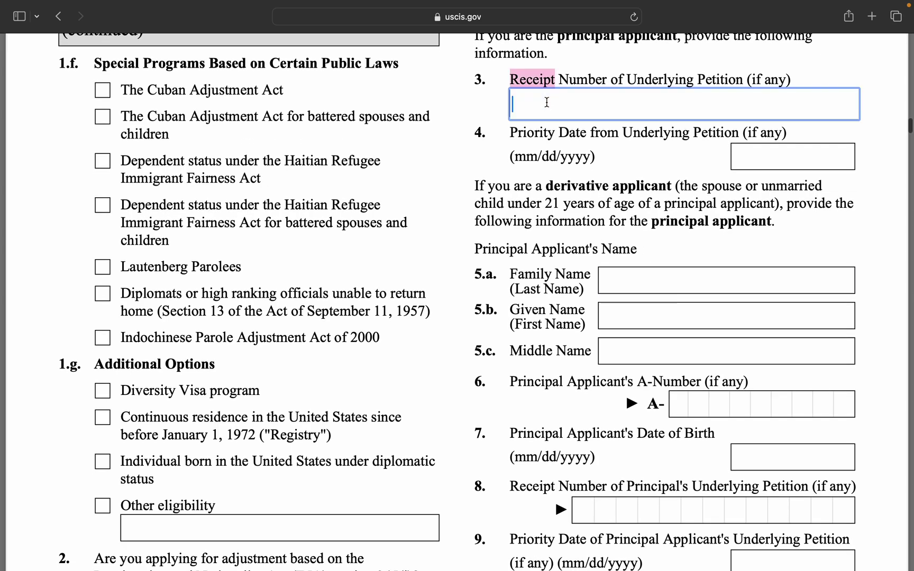
key(Caps_Lock)
text(WAC)
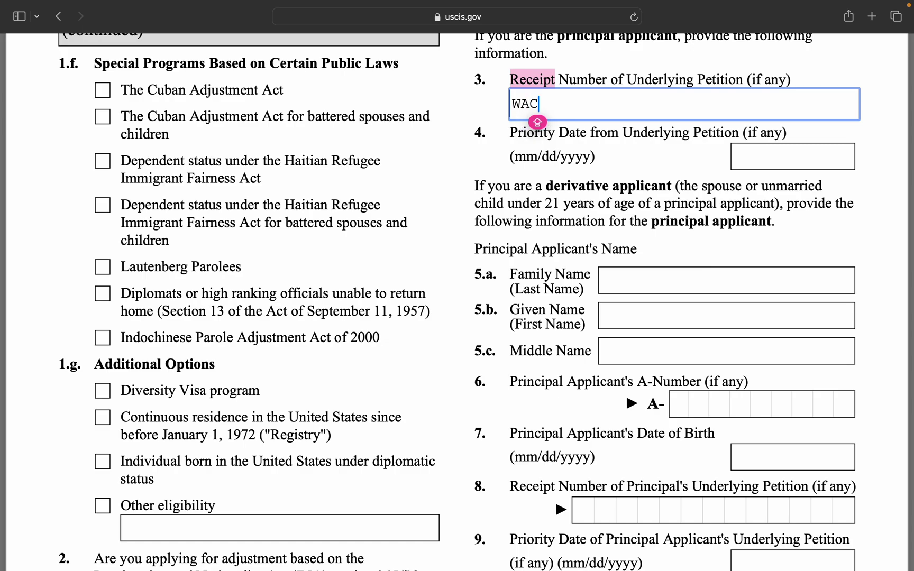
text(229XXX)
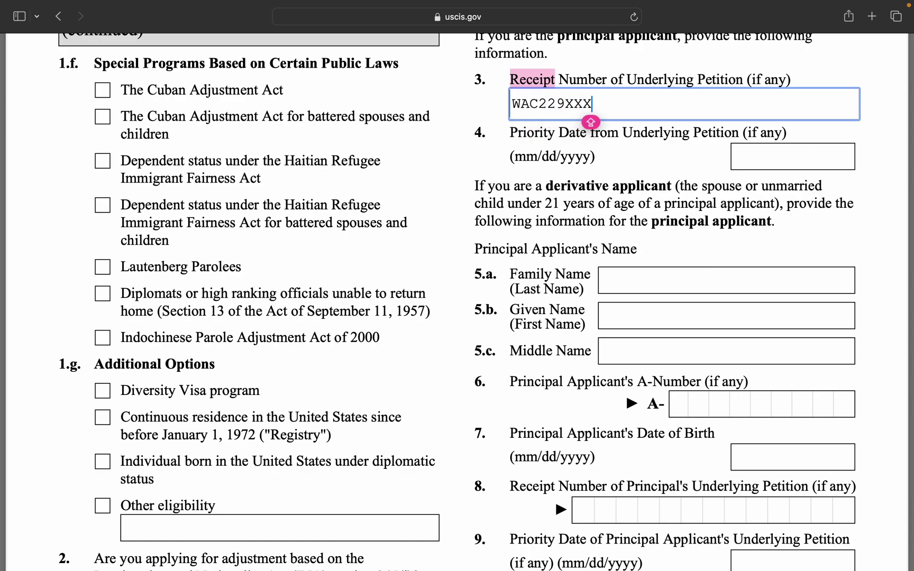
text(XXXX)
click(747, 156)
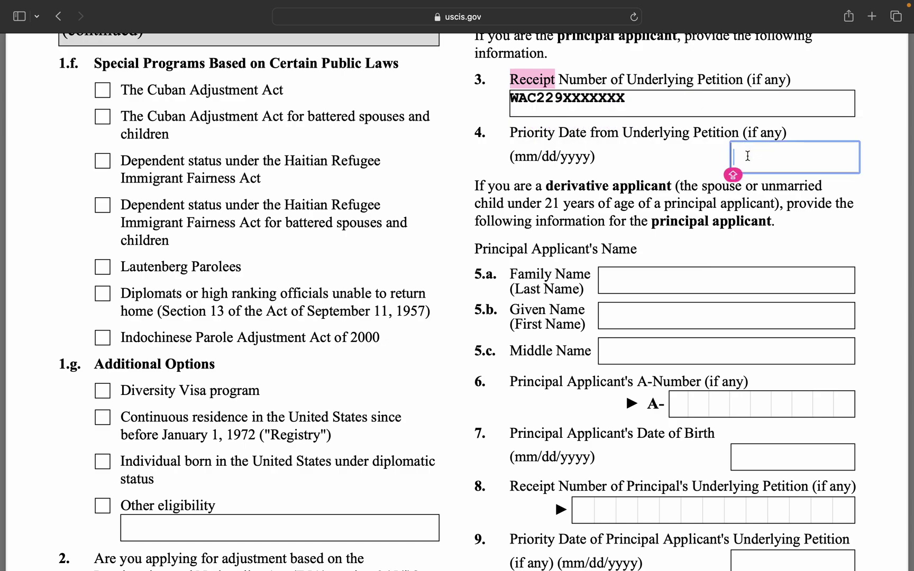
text(04)
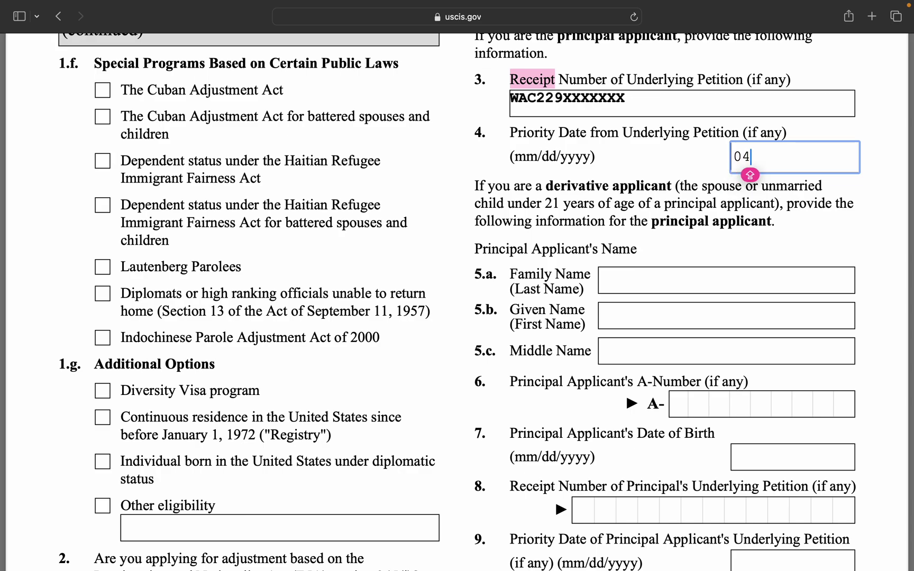
text(/08/)
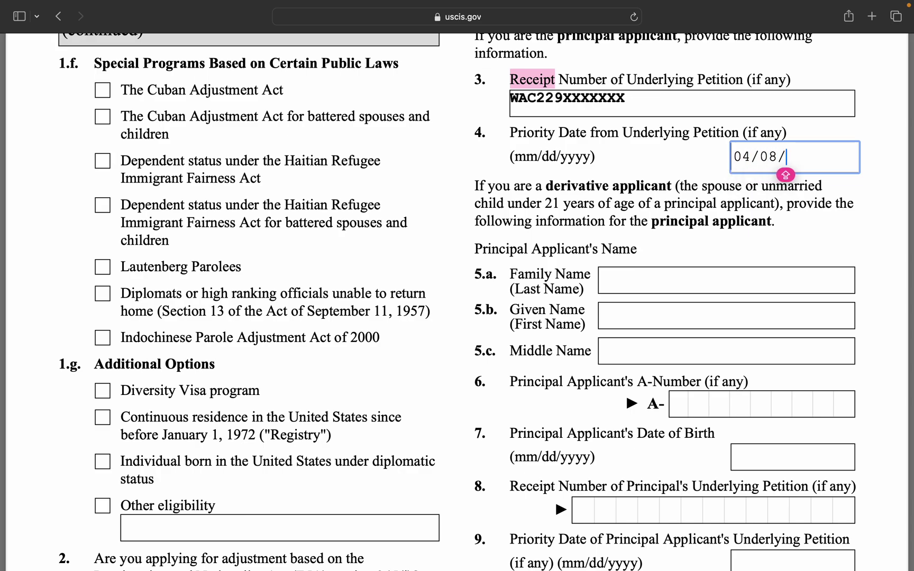
text(2022)
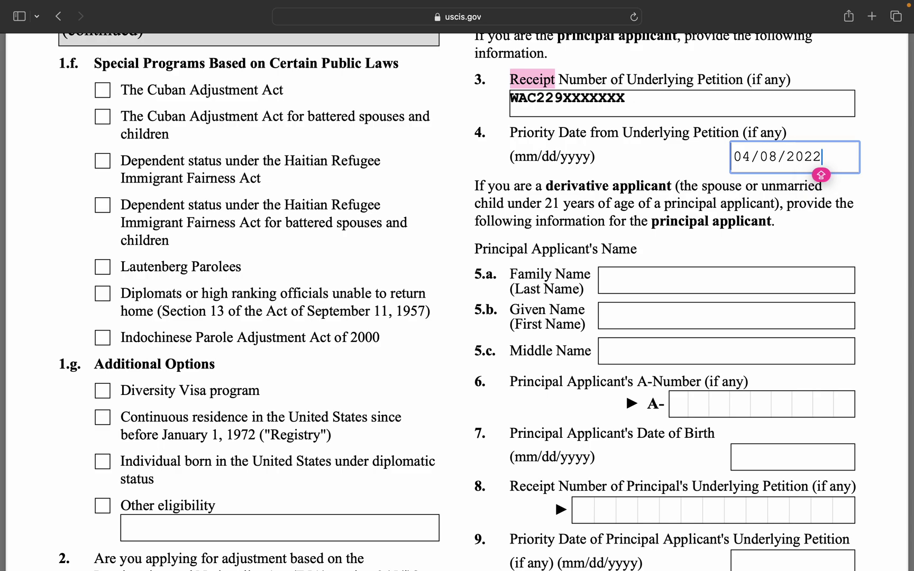
click(769, 235)
click(625, 113)
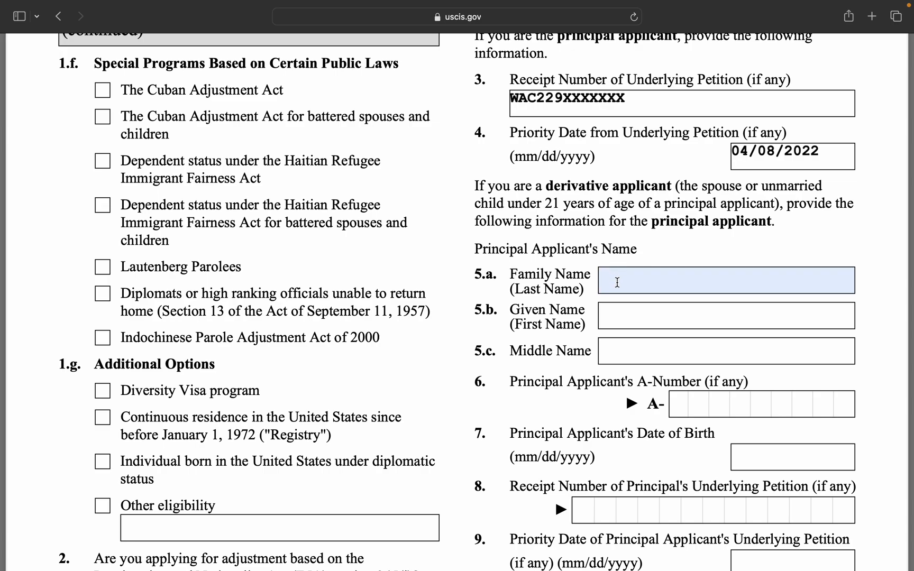
Fill the principal applicant's family, given and middle names (5.a–5.c) with N/A.
click(617, 282)
text(N/A)
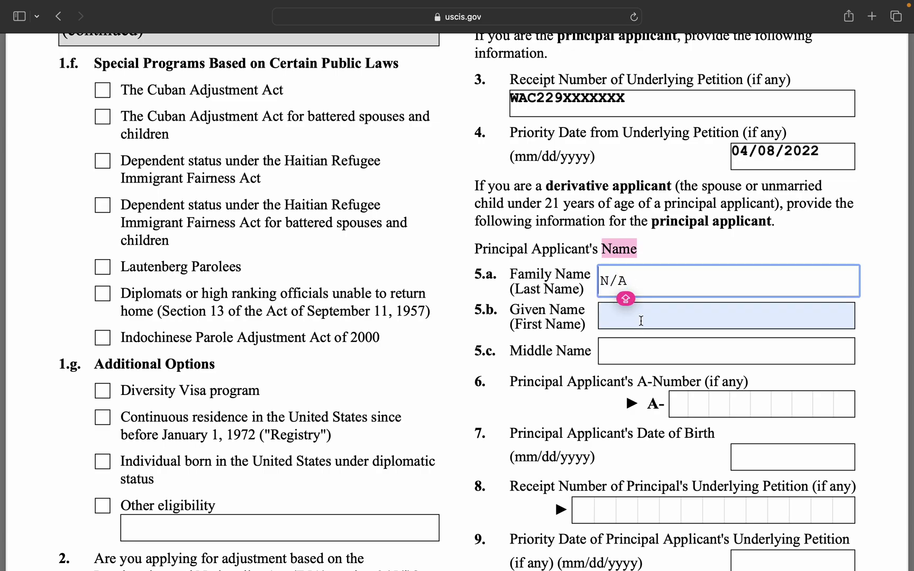
click(640, 319)
text(N/A)
click(638, 352)
text(N/A)
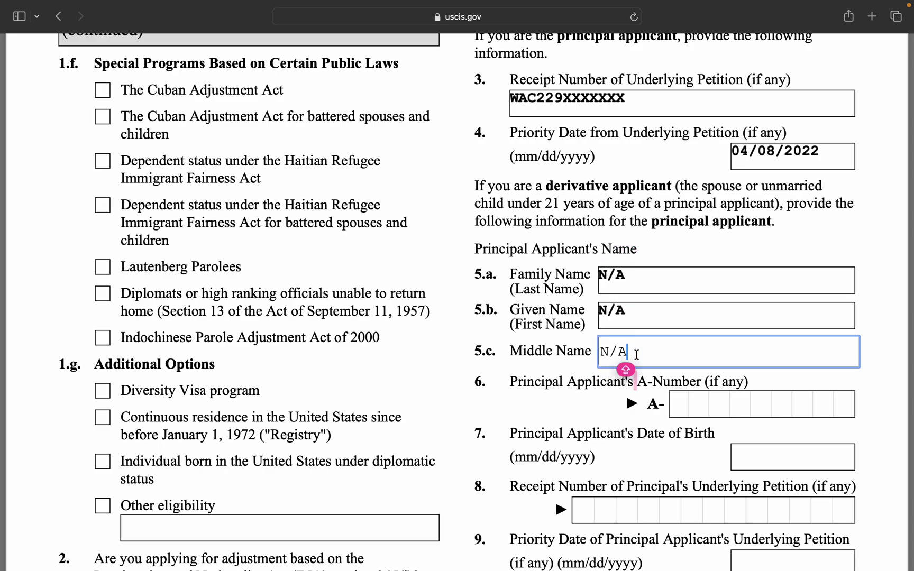
click(687, 403)
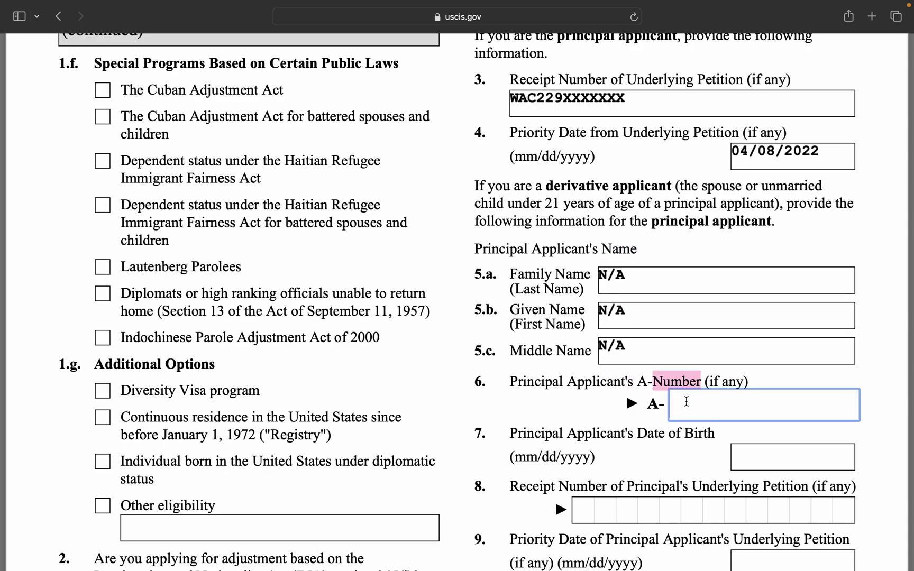
key(Caps_Lock)
key(Caps_Lock)
key(Caps_Lock)
Enter N/A for the principal's A-Number, date of birth, receipt number and priority date (items 6–9).
scroll(877, 373, down, 3)
scroll(877, 371, down, 2)
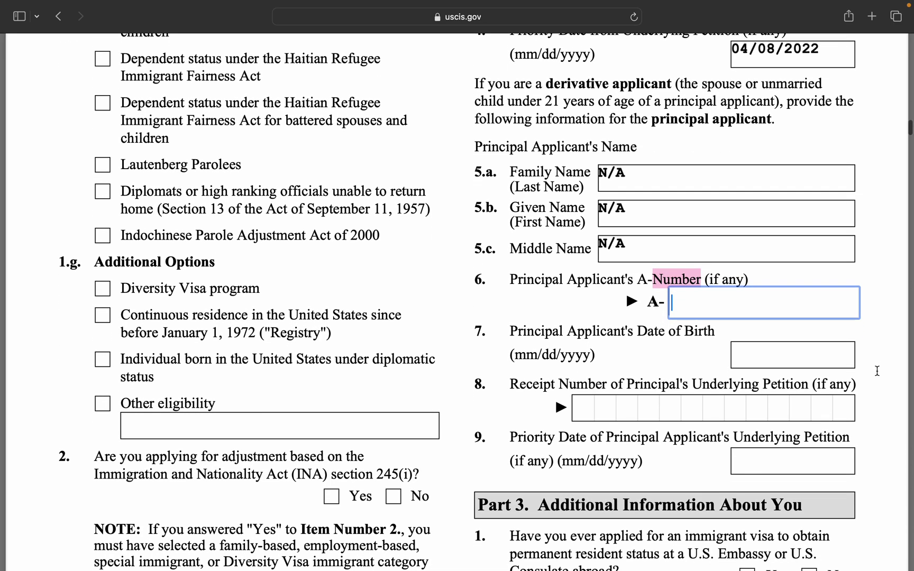
text(N/A)
click(792, 350)
text(N/A)
key(Tab)
text(N/A)
click(752, 457)
text(N/A)
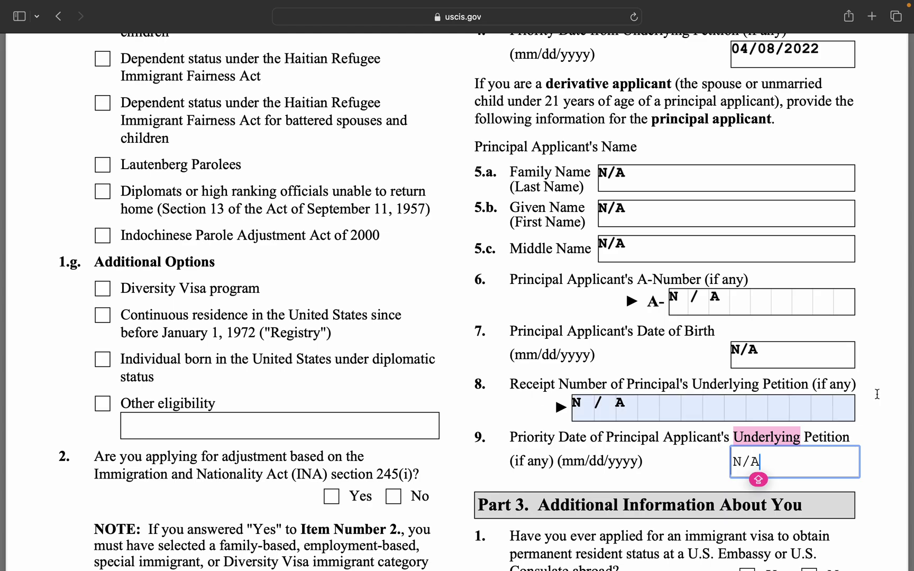
click(877, 387)
Scroll down to bring Part 3 into view.
scroll(870, 369, up, 4)
scroll(870, 369, down, 2)
scroll(870, 369, down, 1)
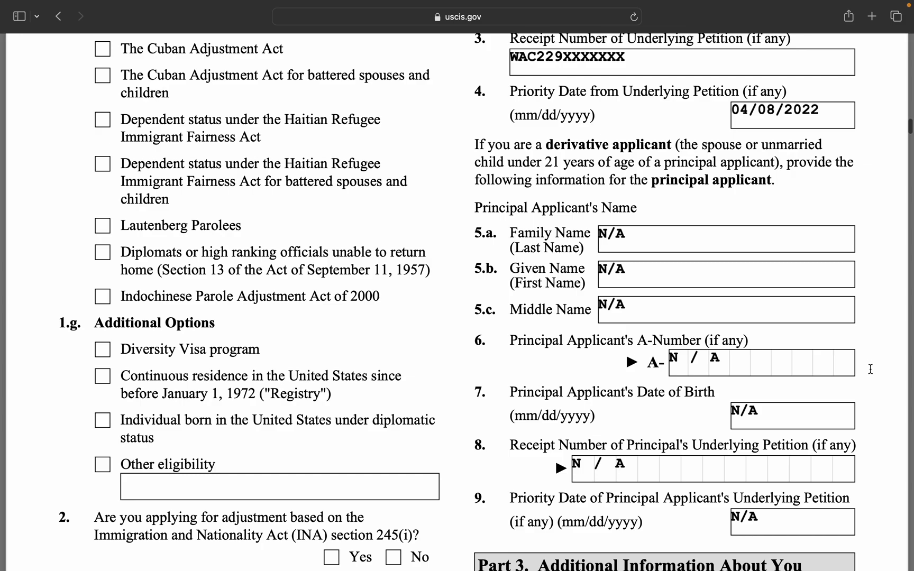
scroll(870, 369, down, 1)
scroll(870, 368, down, 10)
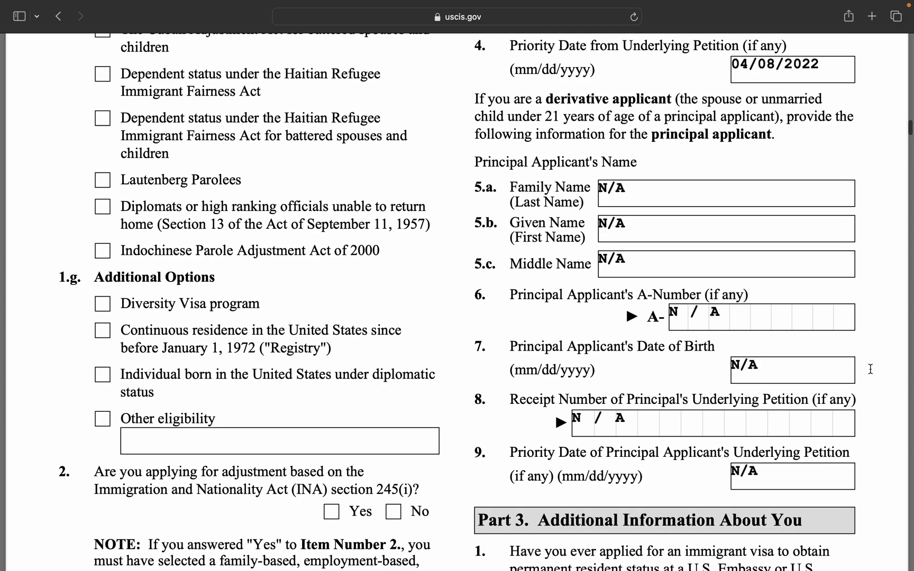
scroll(871, 369, down, 3)
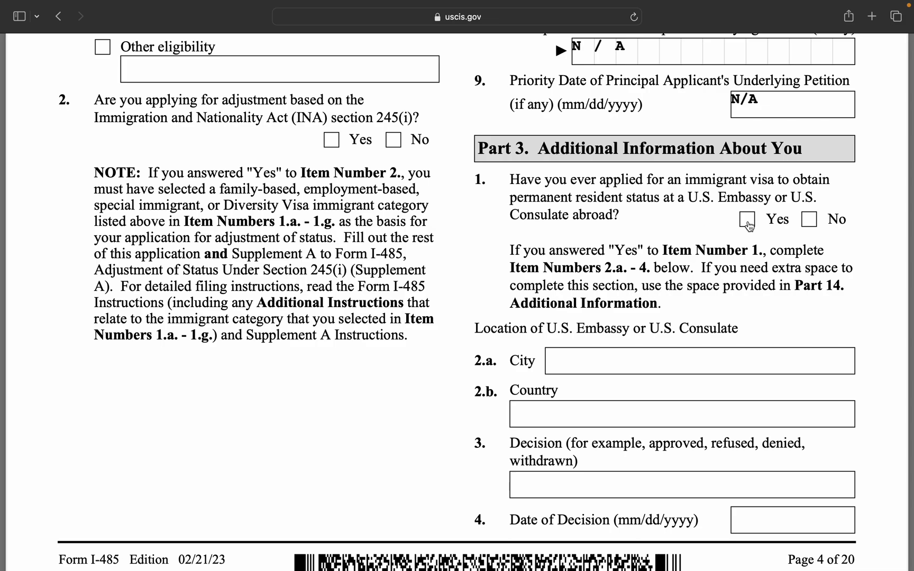
Answer No to Part 3 item 1 and enter N/A for the embassy city and country.
click(809, 222)
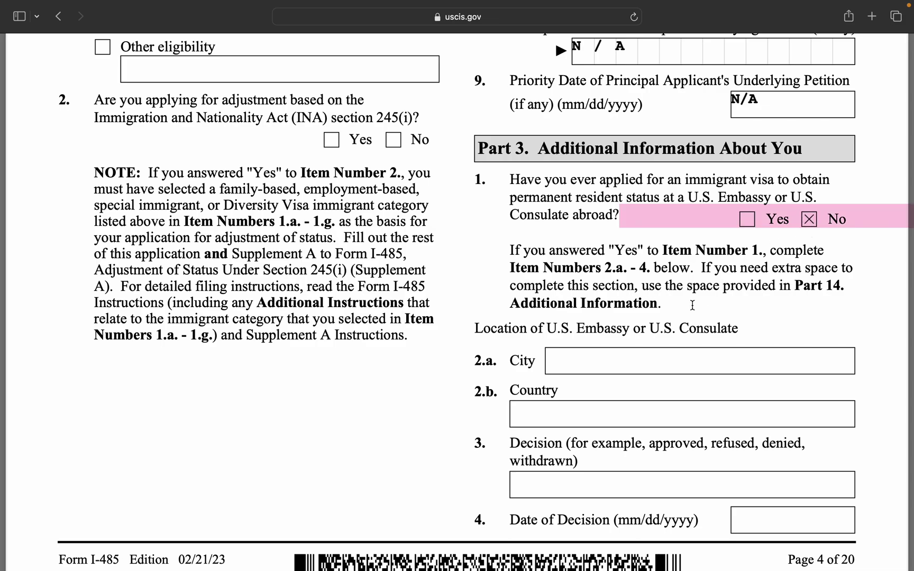
scroll(693, 306, down, 3)
click(655, 270)
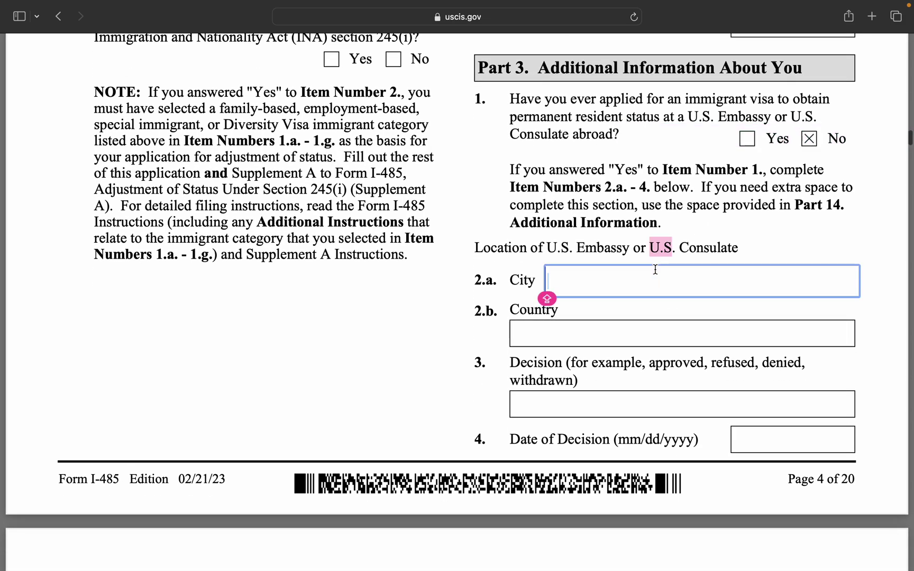
text(N/A)
click(626, 337)
text(N/A)
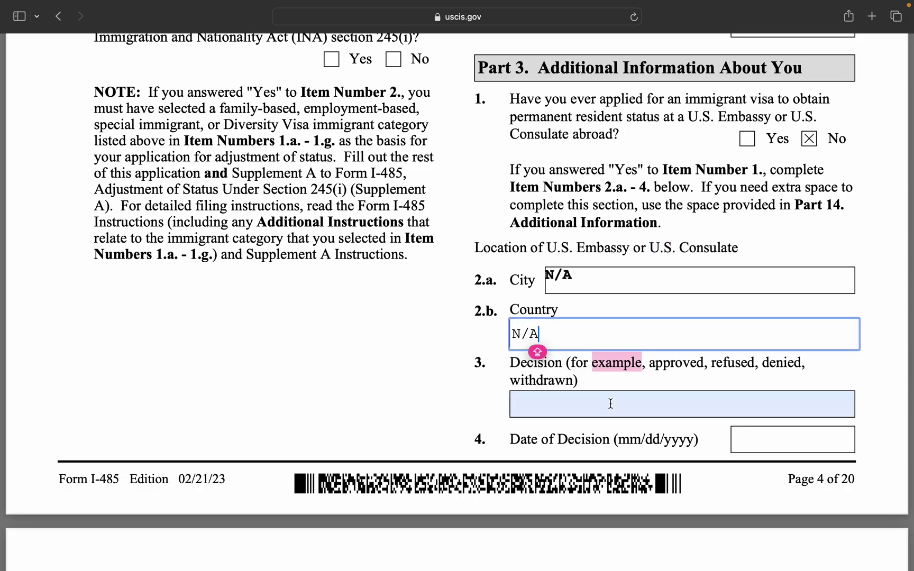
Enter N/A for the visa Decision and Date of Decision fields.
click(611, 403)
text(N/A)
click(746, 439)
text(N/A)
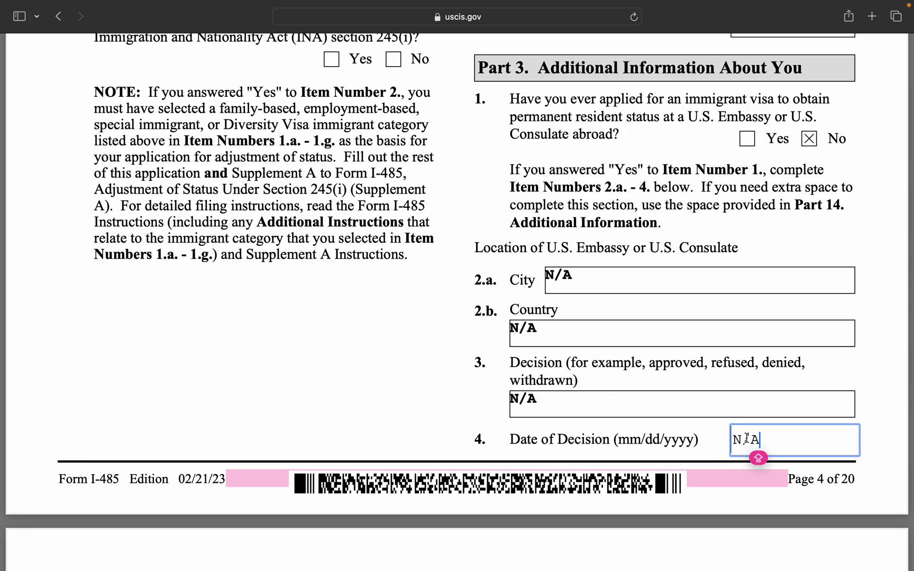
click(409, 401)
scroll(409, 401, down, 10)
Bring page 5's Address History into view and select the empty 5.a Street Number field.
scroll(409, 399, down, 5)
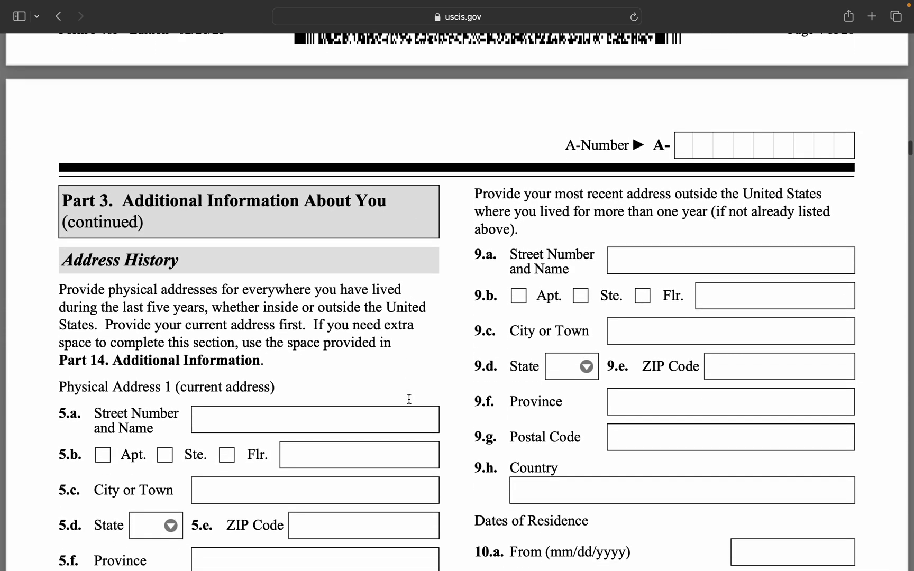
scroll(409, 399, down, 2)
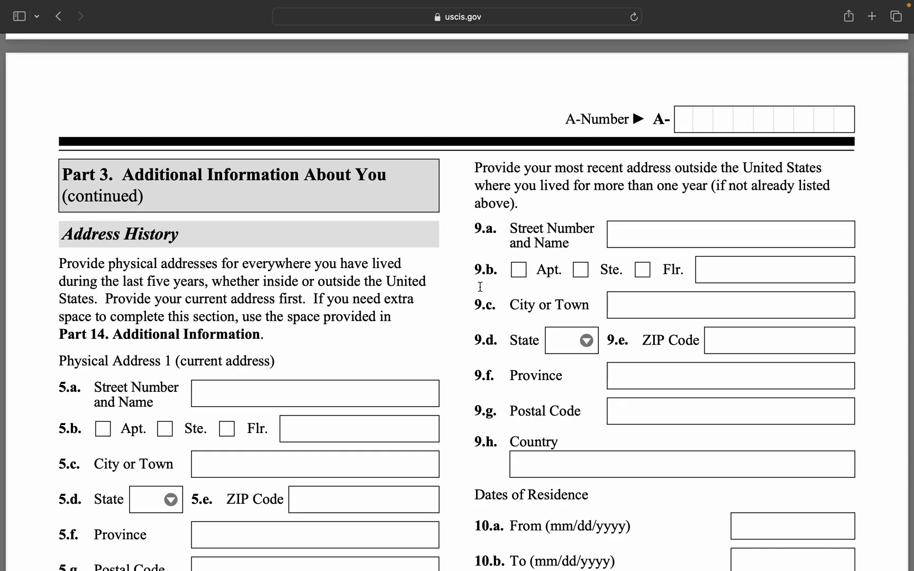
scroll(337, 354, down, 2)
scroll(336, 353, down, 2)
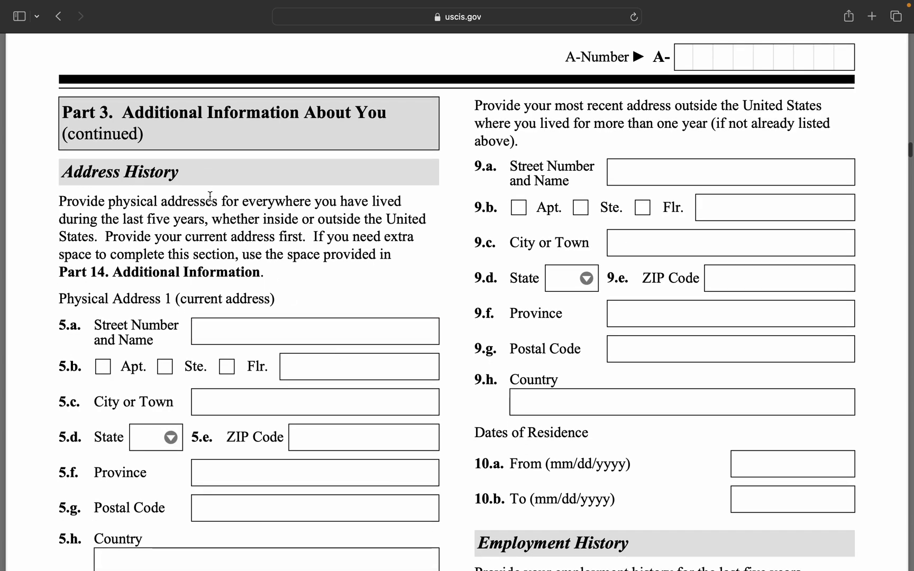
scroll(210, 195, down, 1)
scroll(210, 194, down, 3)
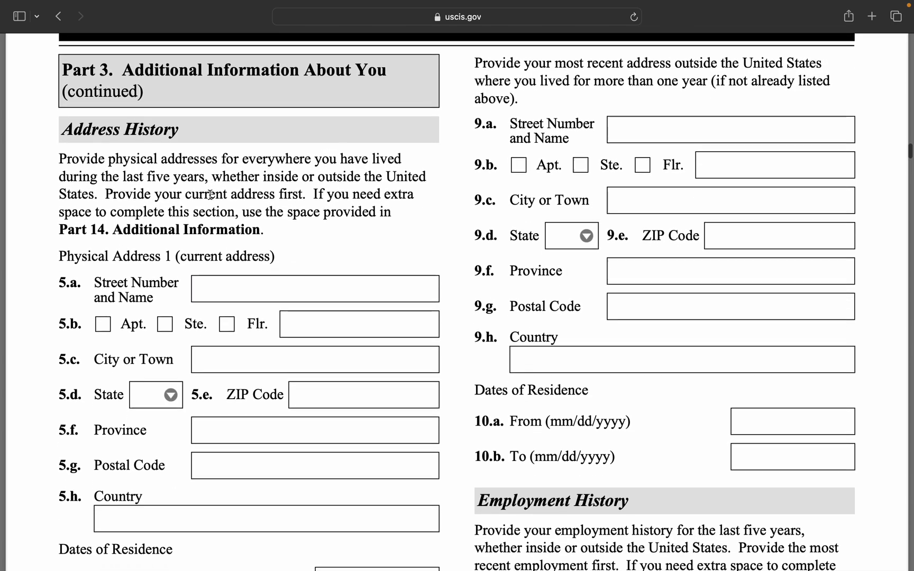
scroll(210, 194, down, 2)
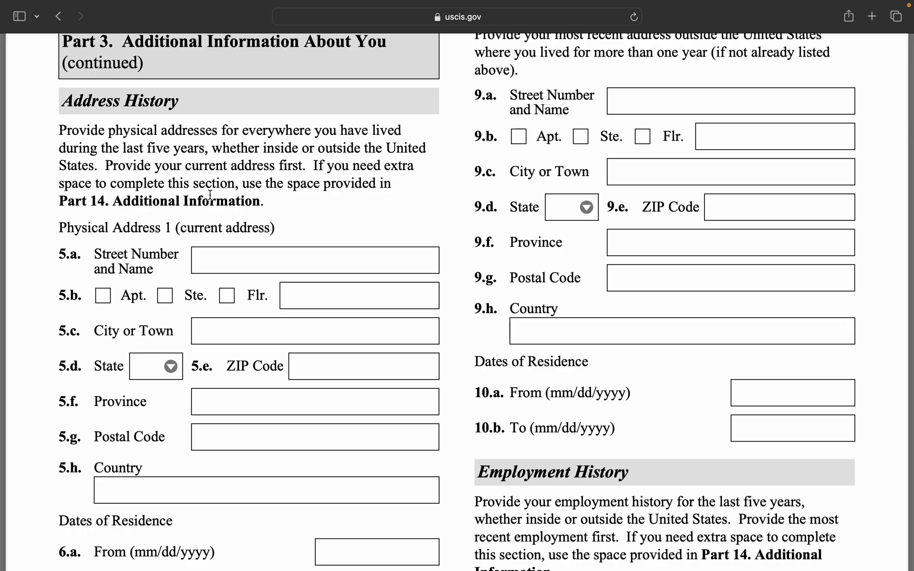
scroll(210, 195, down, 2)
click(227, 250)
scroll(226, 252, down, 10)
scroll(226, 252, down, 20)
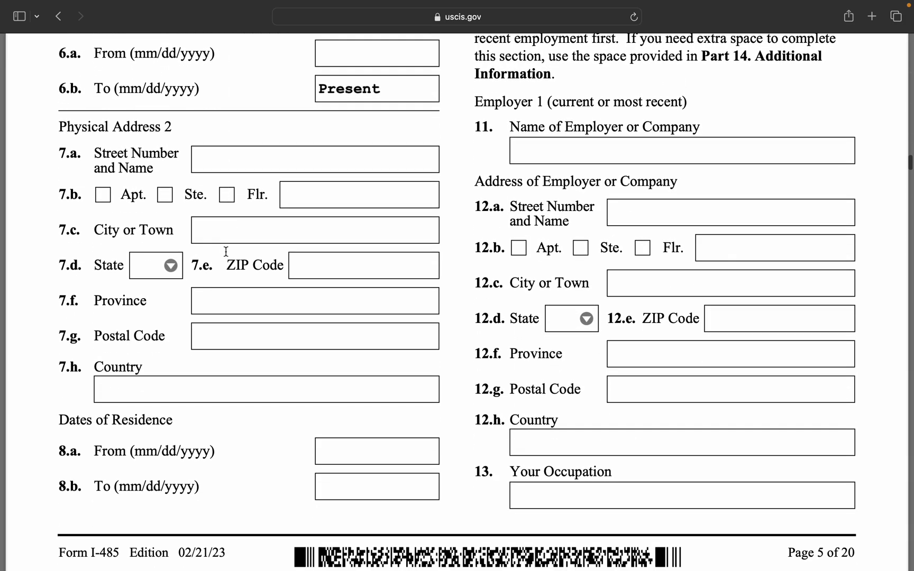
scroll(226, 252, up, 20)
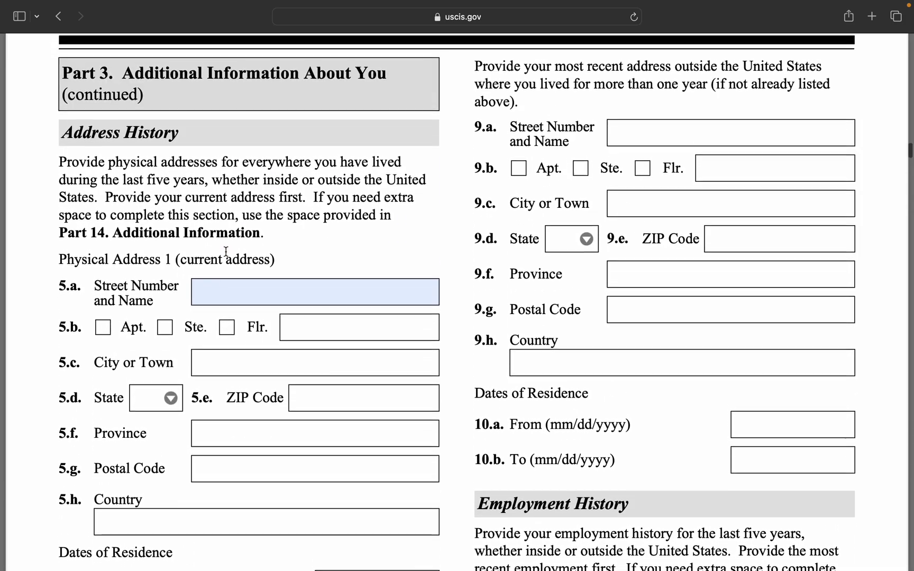
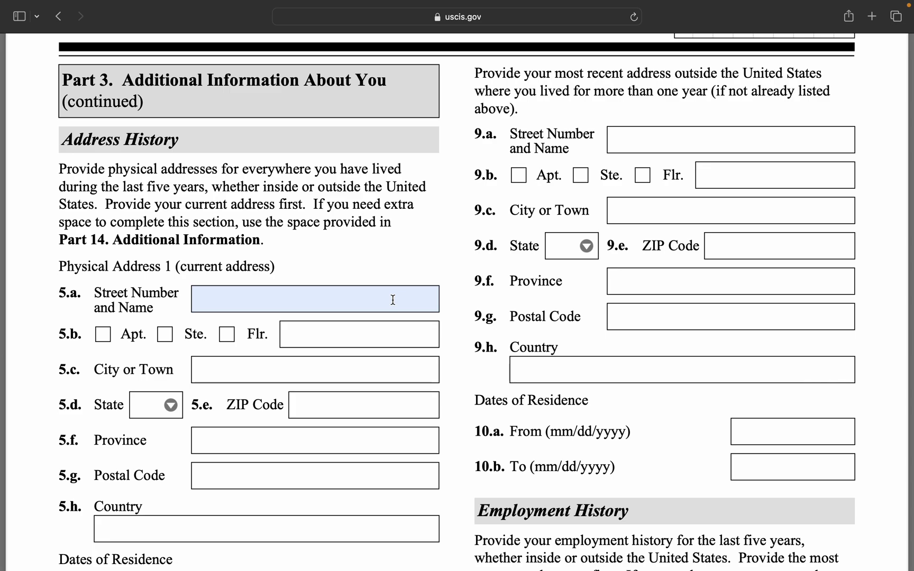
Highlight the instruction to list the current address first, then review page 5's Address History.
click(393, 300)
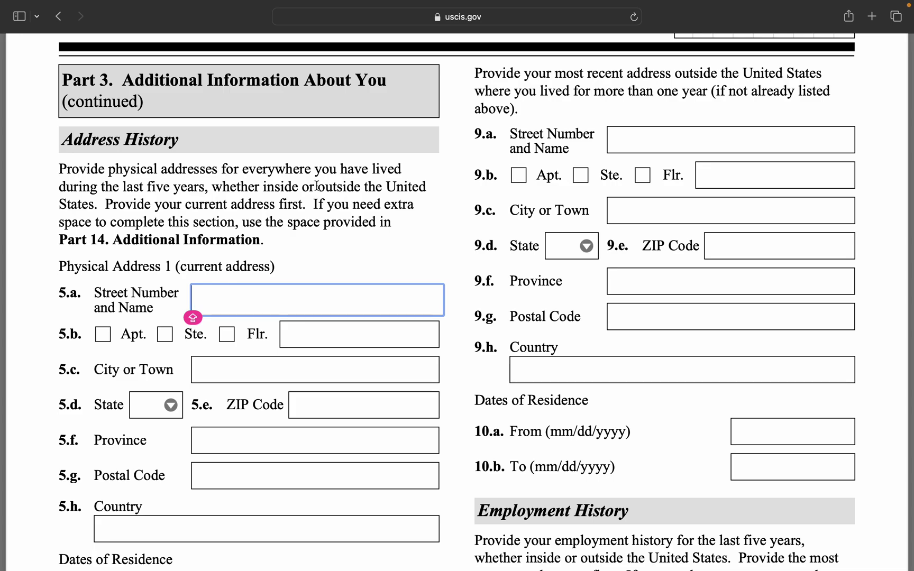
drag(317, 186, 386, 202)
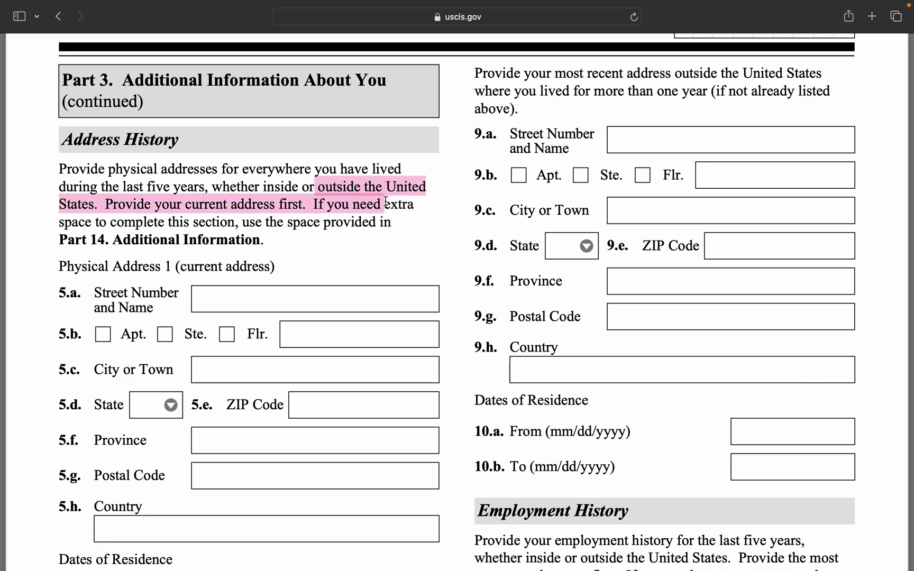
scroll(320, 317, down, 5)
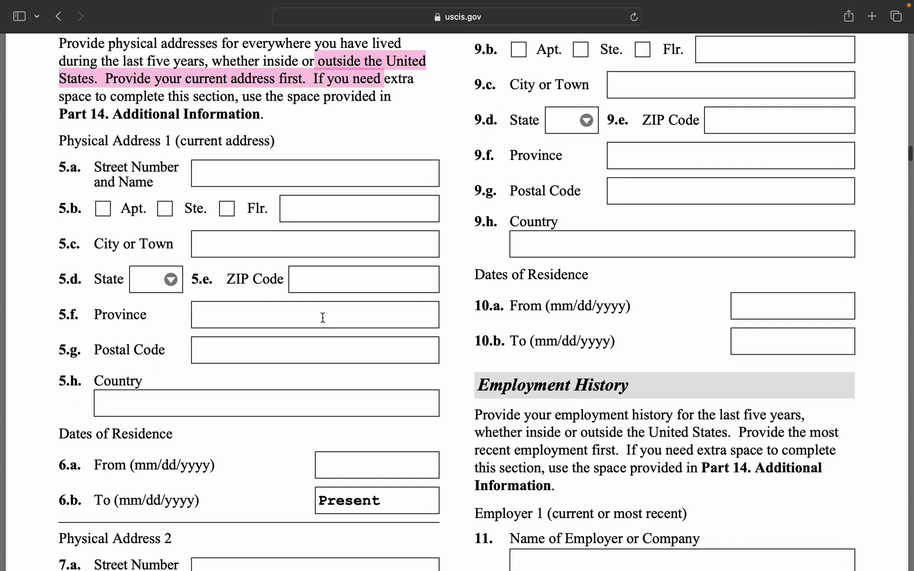
scroll(323, 318, up, 5)
scroll(323, 317, down, 1)
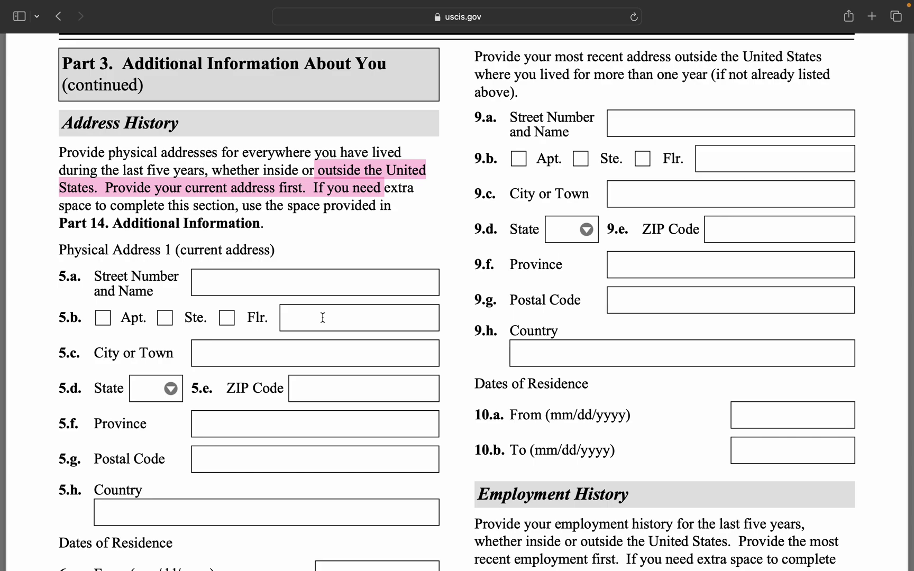
scroll(323, 318, down, 8)
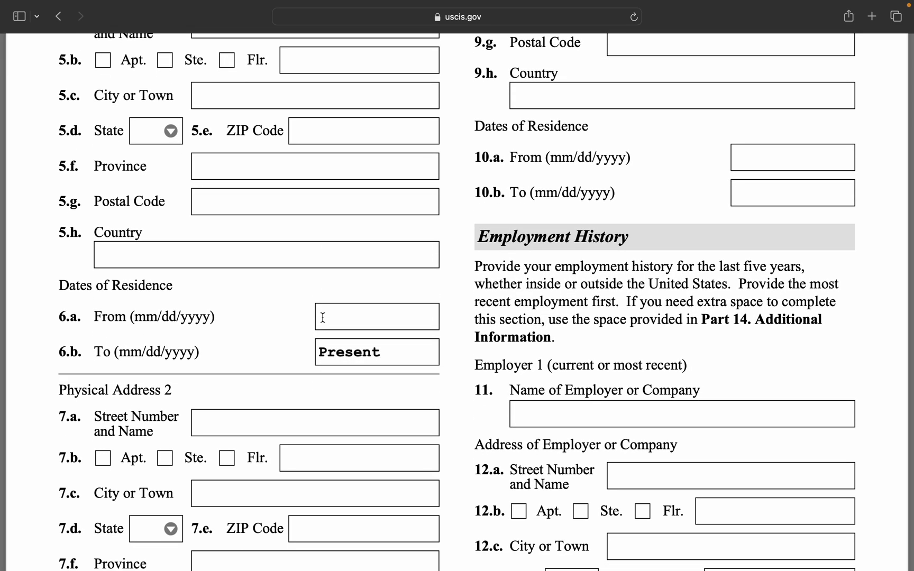
scroll(323, 318, up, 2)
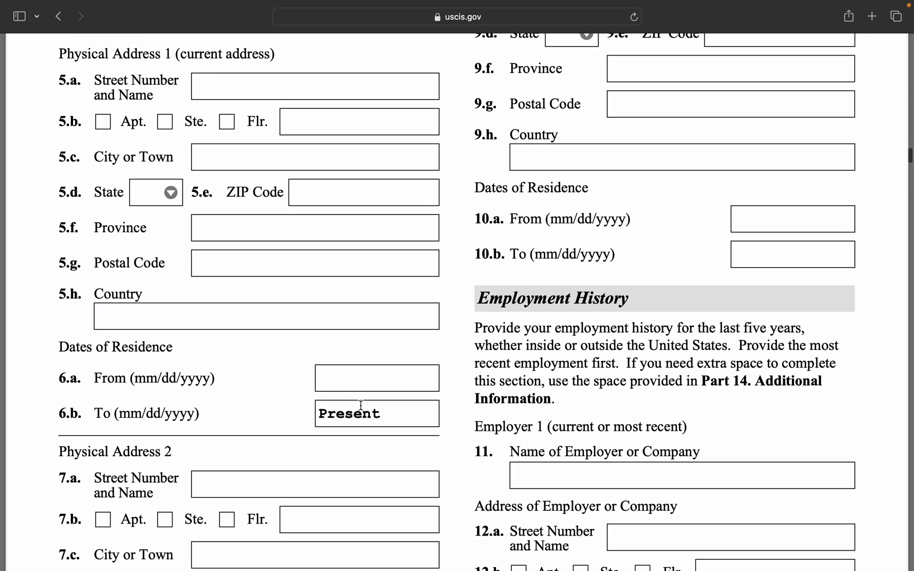
scroll(357, 375, up, 2)
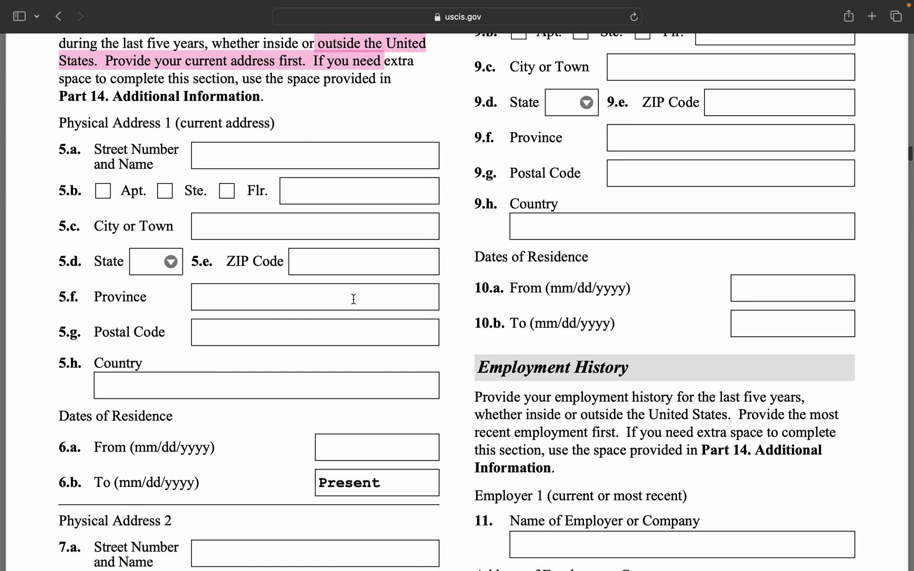
scroll(333, 271, up, 1)
scroll(333, 271, up, 1)
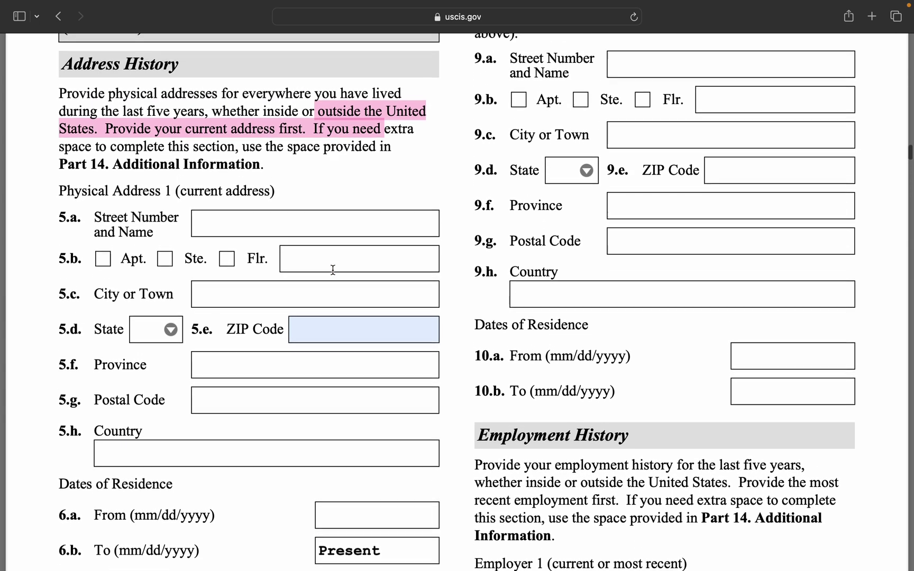
Enter the current address's street number and city in fields 5.a and 5.c.
click(274, 236)
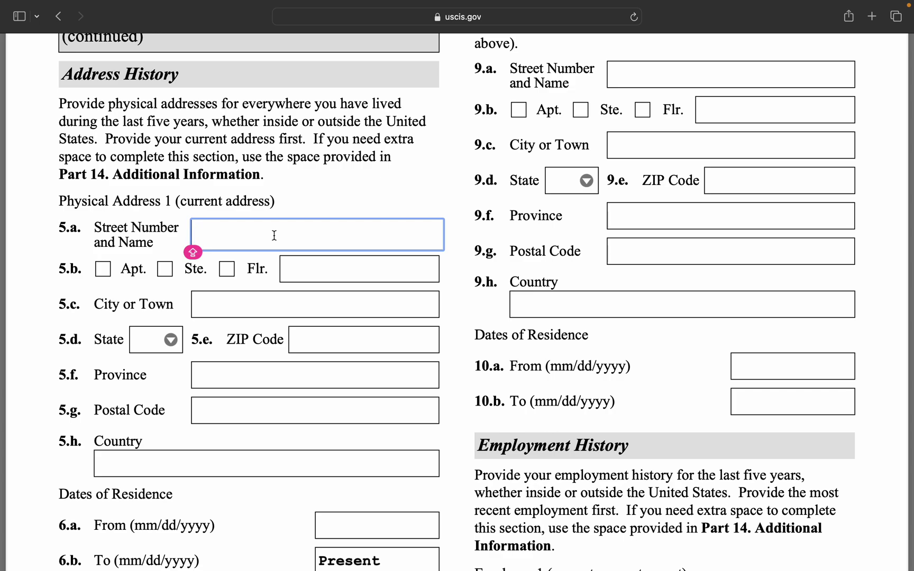
text(13)
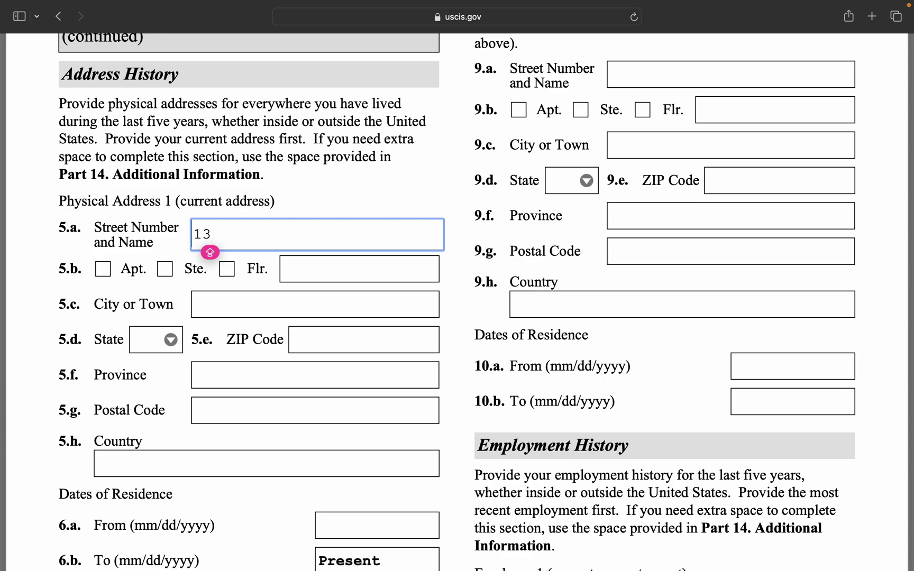
text(34)
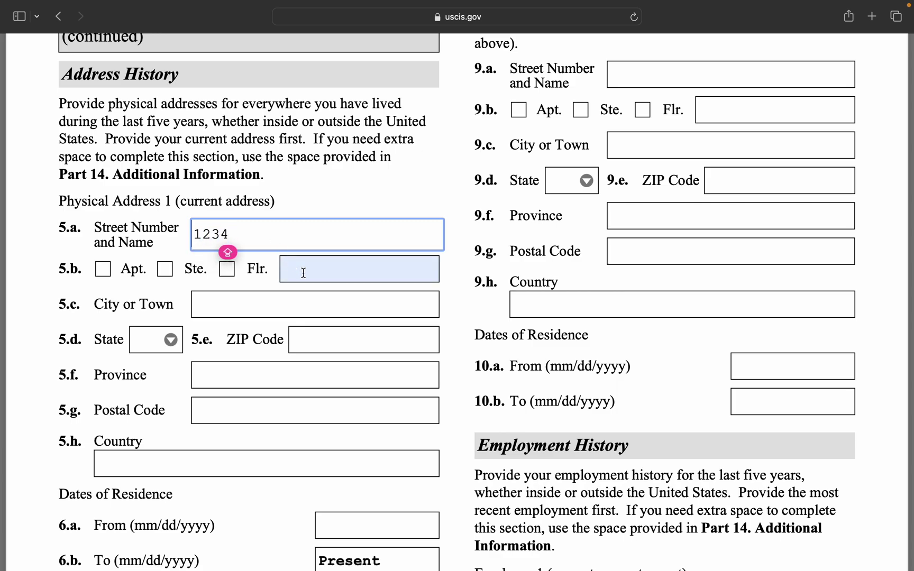
click(303, 273)
click(300, 311)
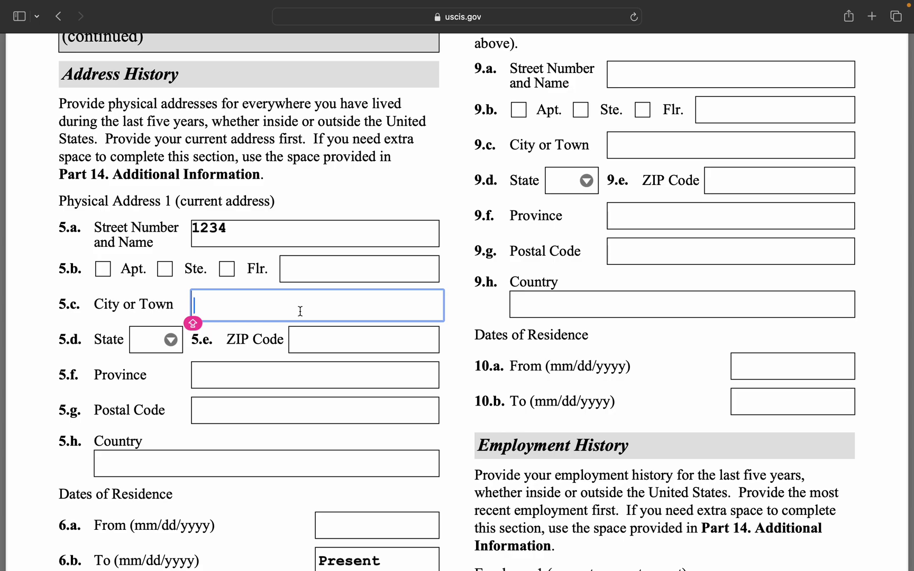
text(FOR)
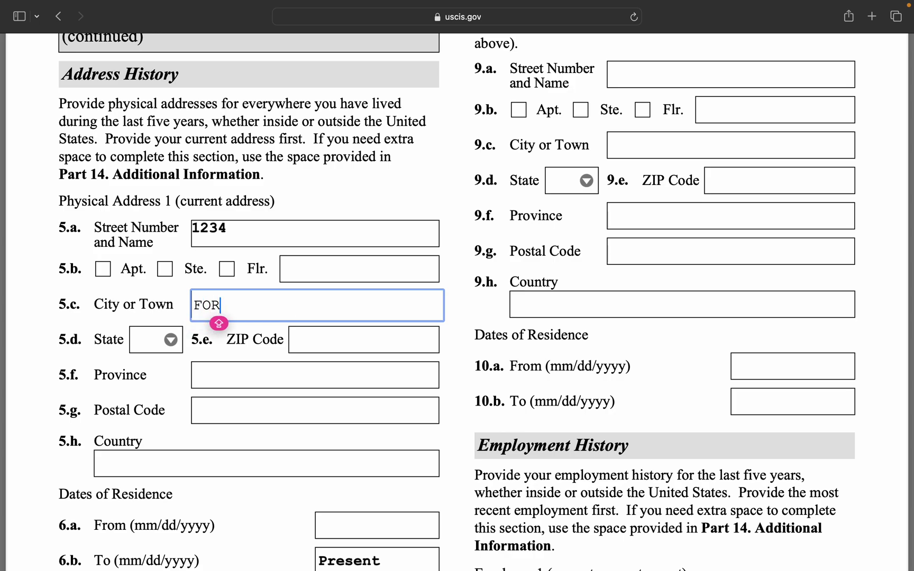
text(T WAYNE)
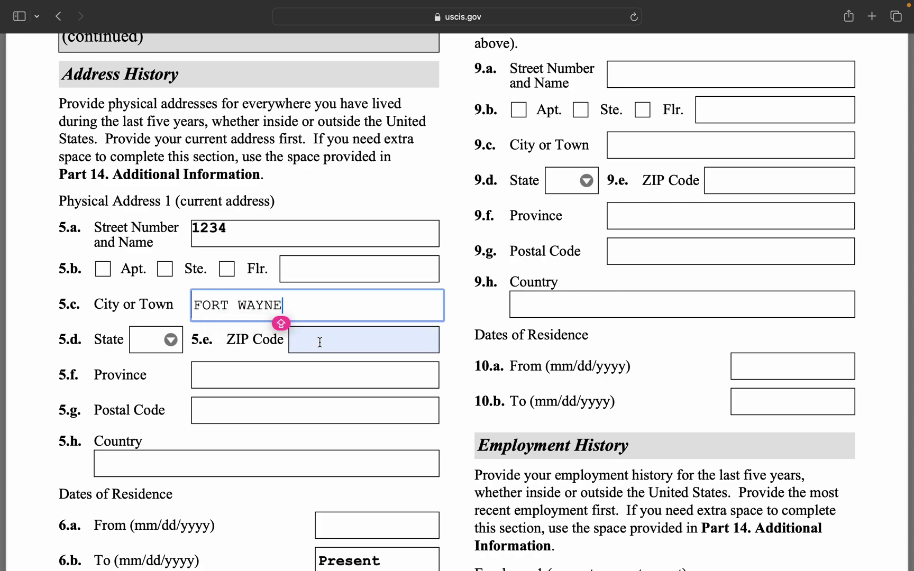
click(337, 358)
click(328, 397)
scroll(344, 408, down, 10)
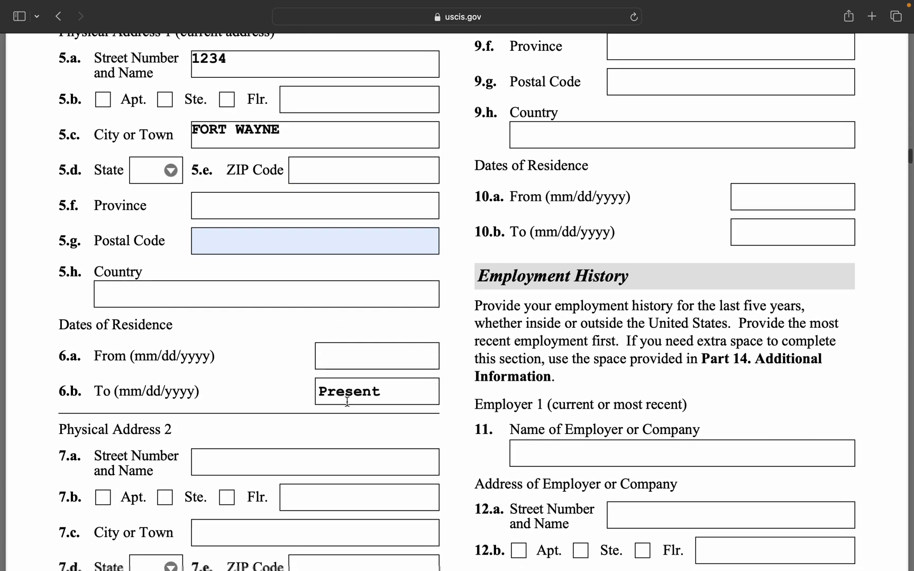
click(351, 419)
scroll(344, 394, down, 7)
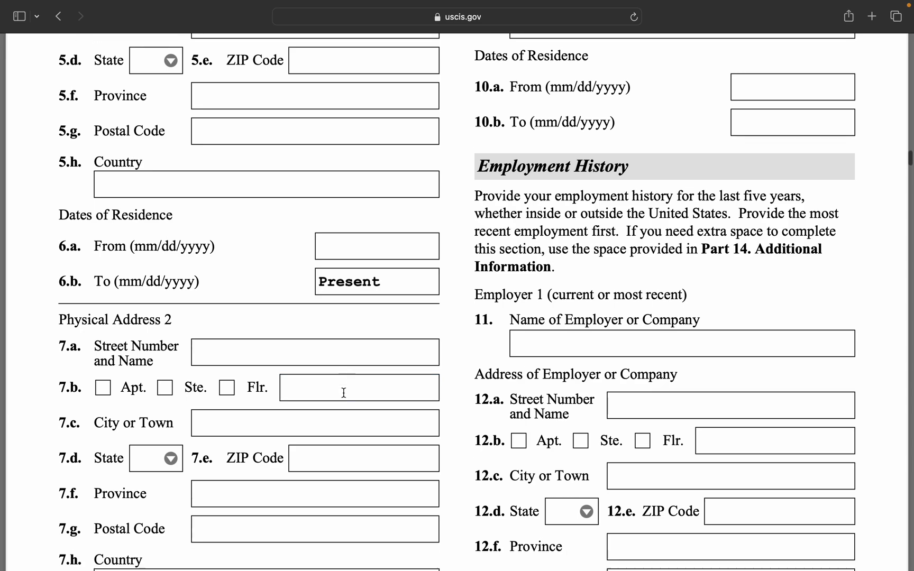
scroll(347, 401, up, 15)
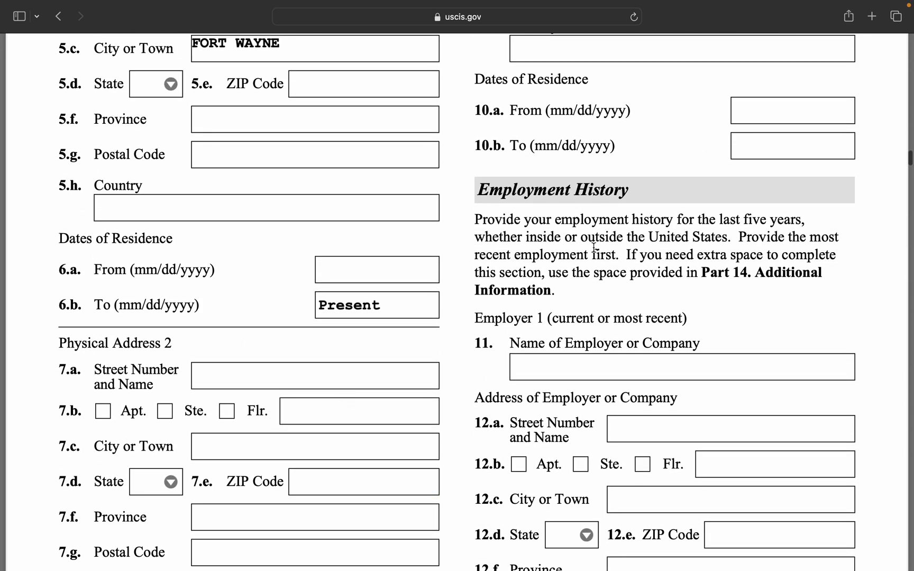
scroll(667, 151, up, 6)
scroll(669, 159, down, 9)
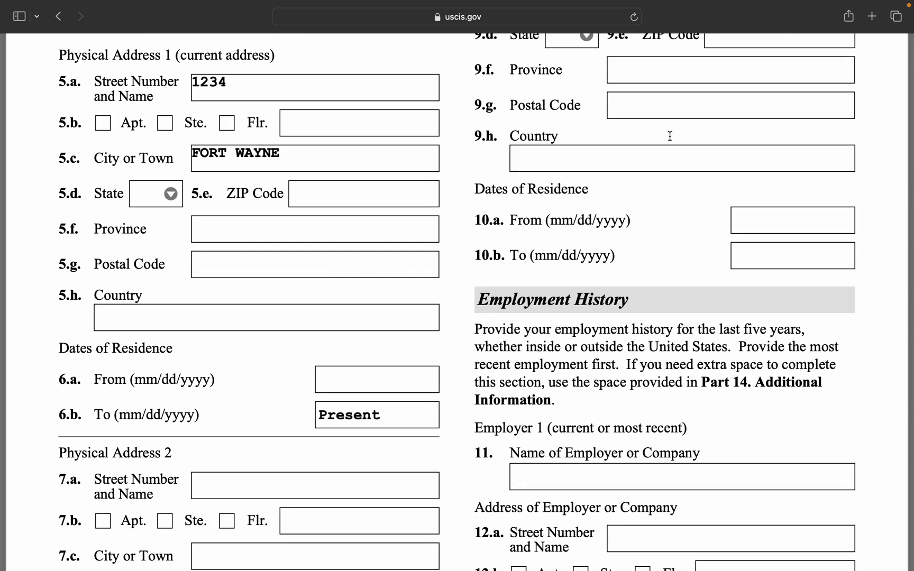
scroll(669, 142, down, 2)
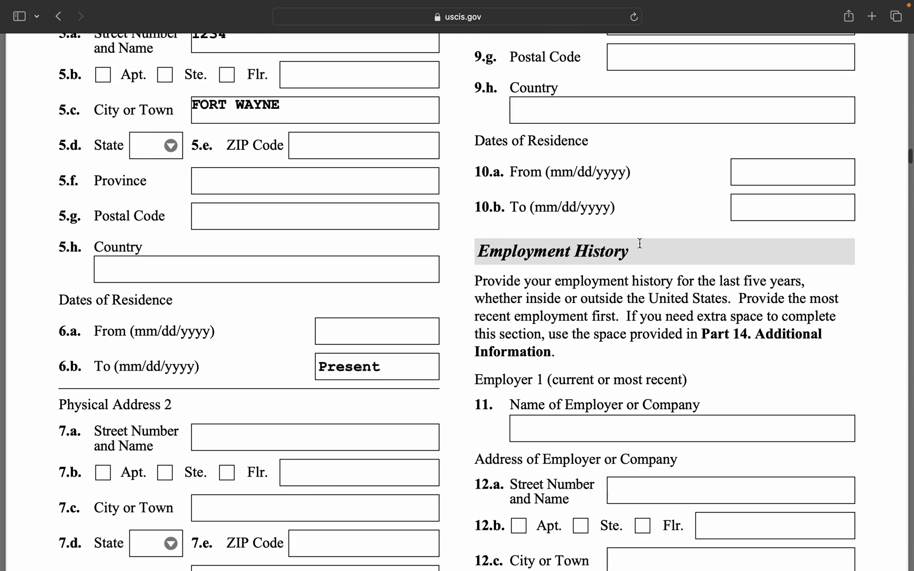
scroll(640, 243, down, 6)
scroll(639, 245, down, 1)
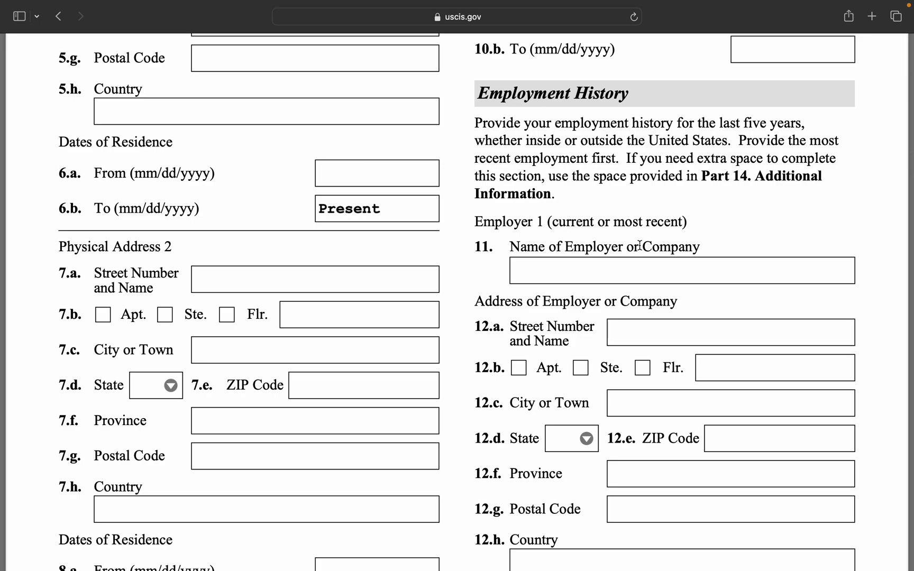
click(612, 265)
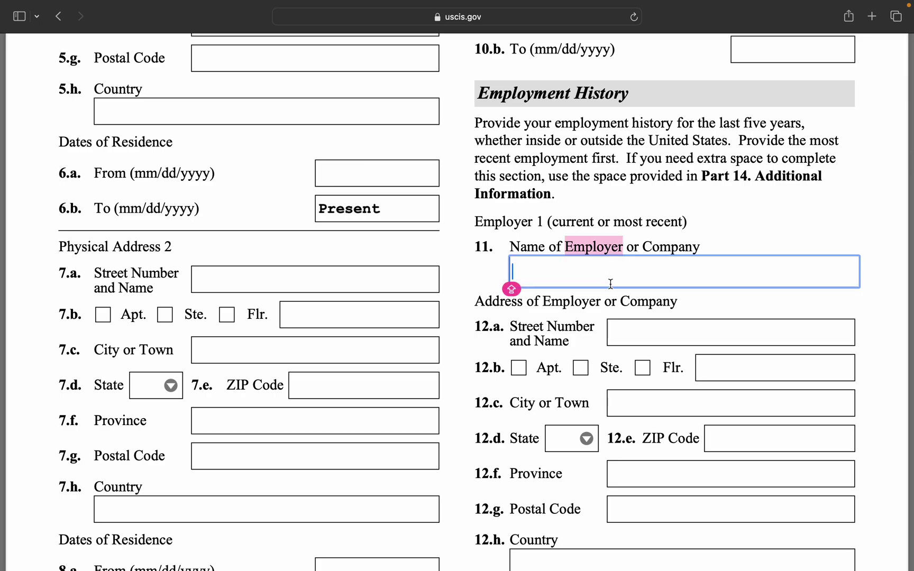
key(Caps_Lock)
scroll(693, 303, down, 5)
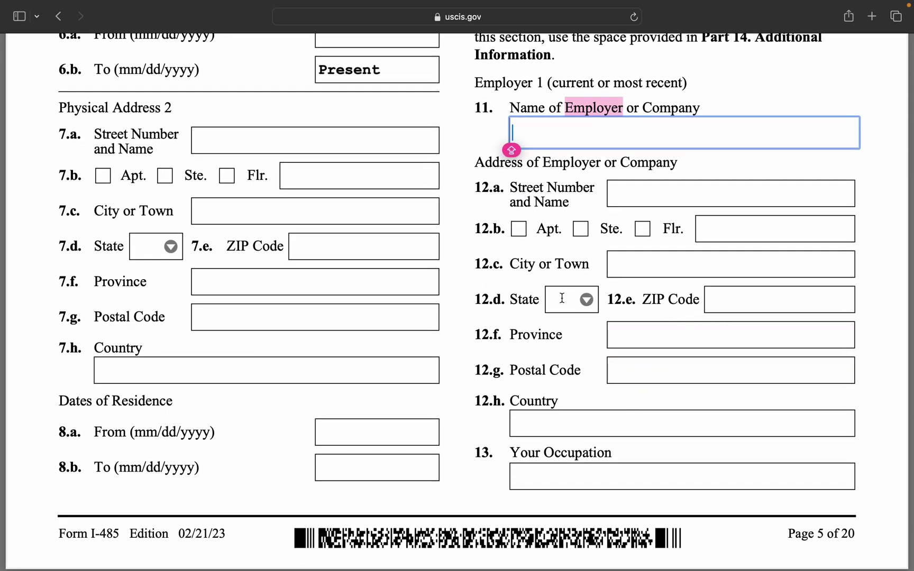
click(733, 306)
click(666, 327)
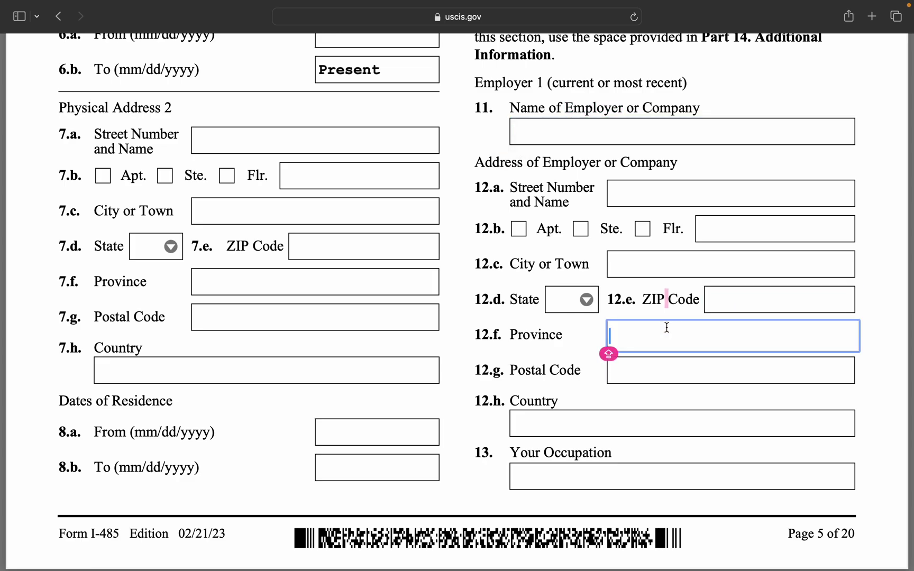
click(661, 377)
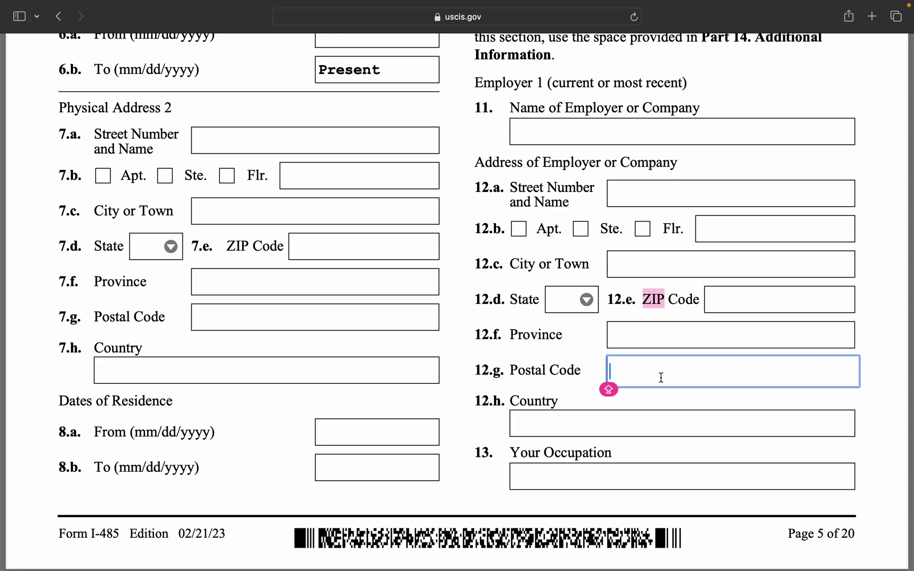
click(741, 310)
scroll(680, 421, down, 2)
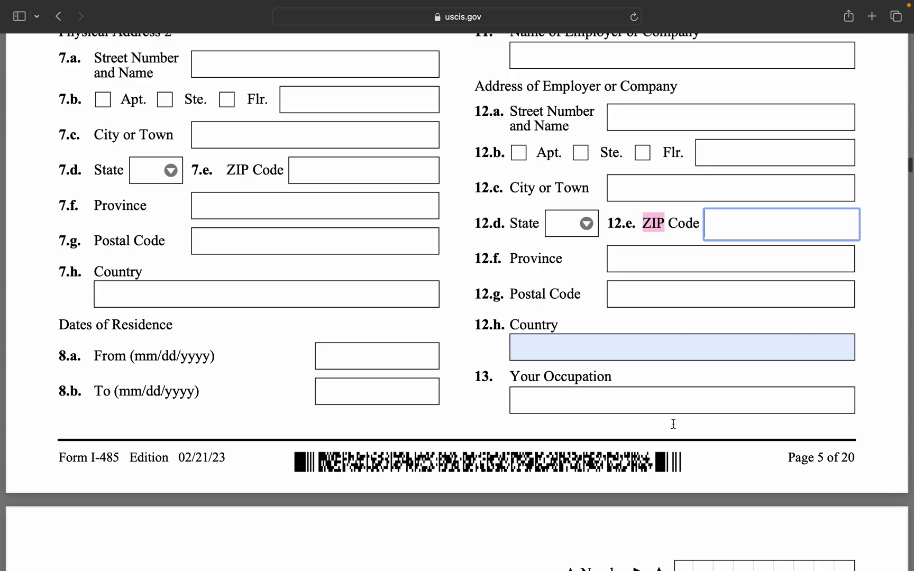
click(606, 355)
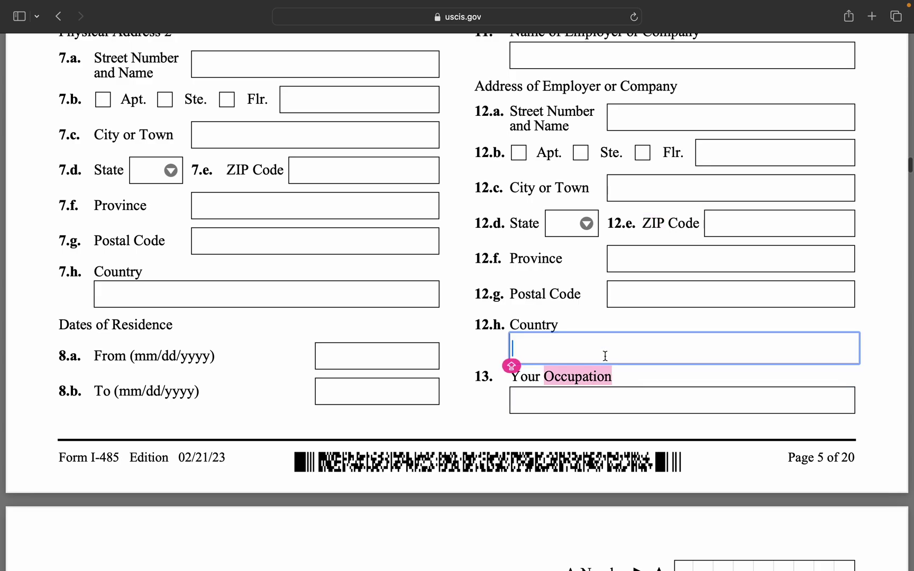
click(577, 396)
key(Caps_Lock)
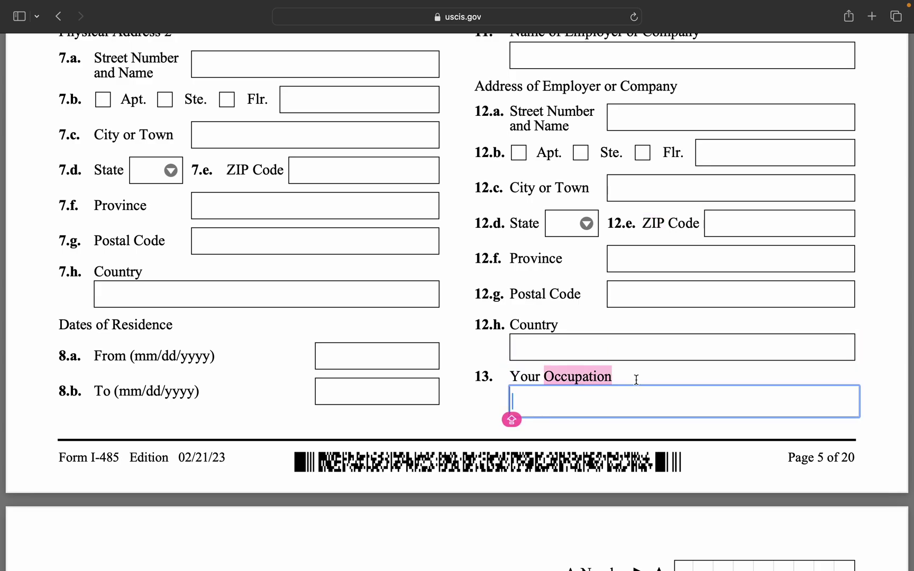
scroll(635, 376, down, 3)
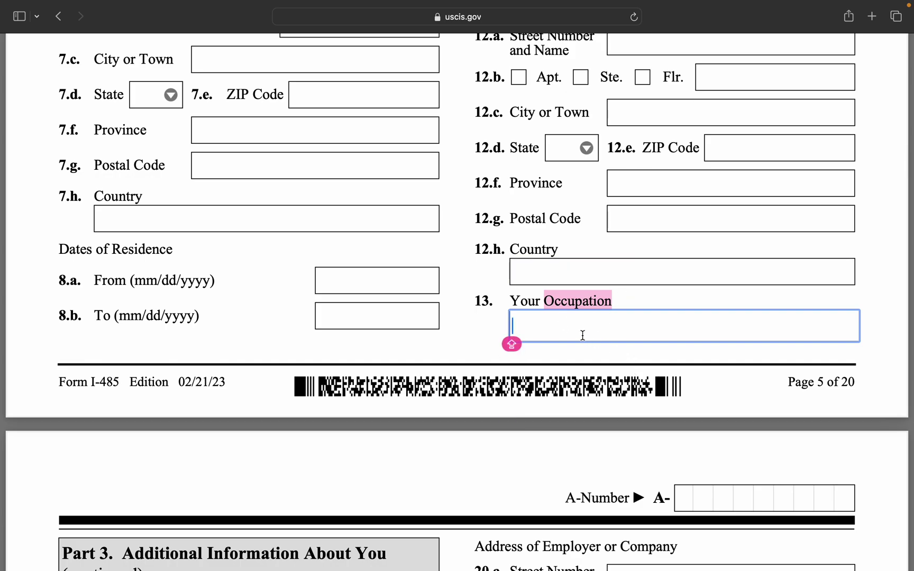
scroll(572, 295, down, 5)
scroll(572, 294, down, 6)
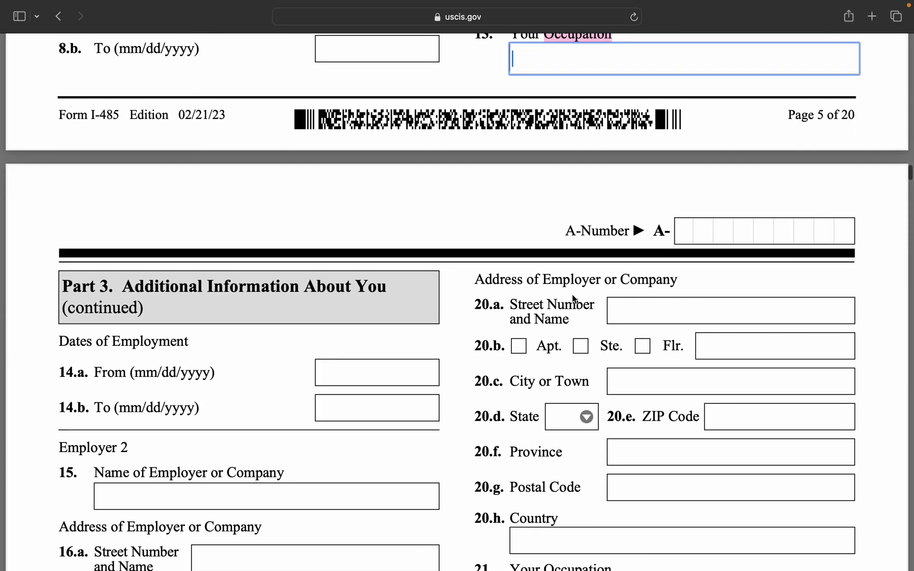
Turn on Caps Lock and scroll down to Part 4's Parent 1 name fields on page 6.
key(Caps_Lock)
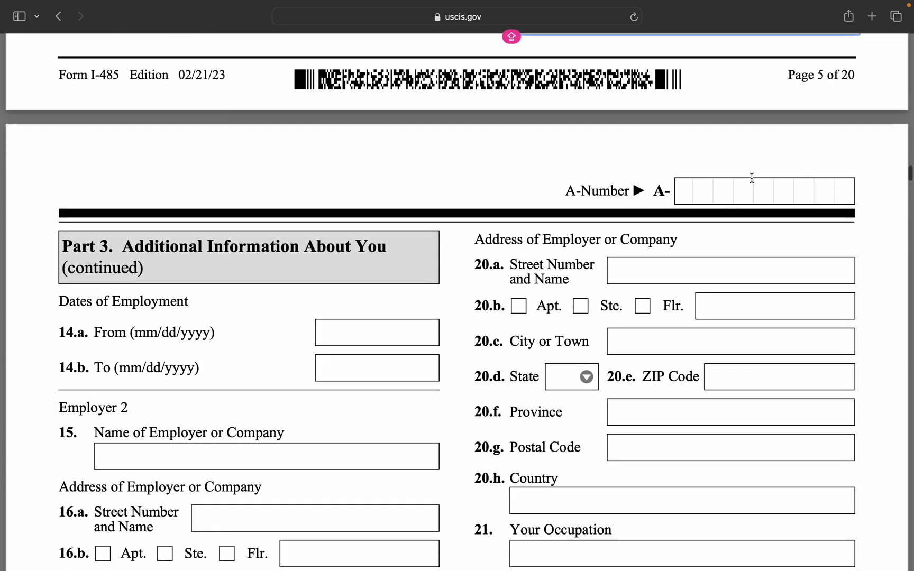
scroll(680, 183, down, 4)
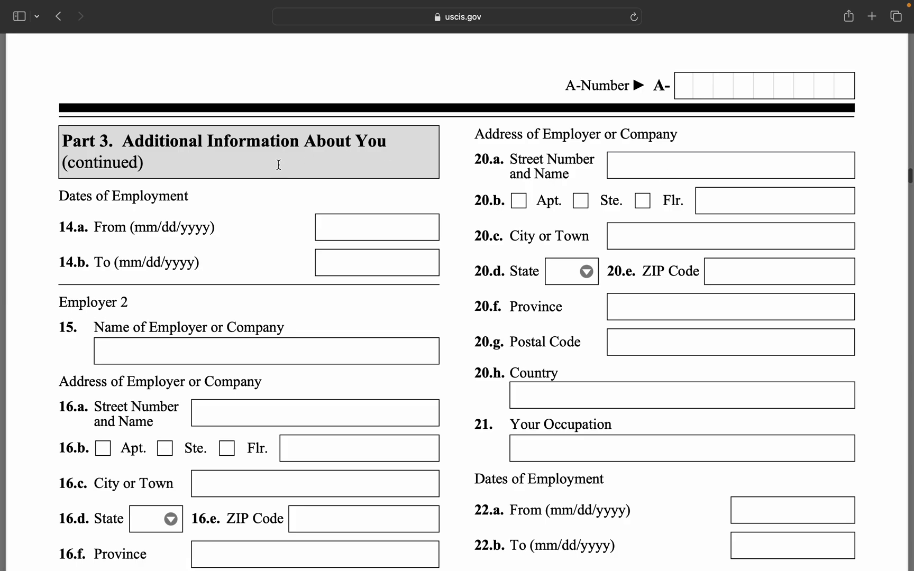
scroll(267, 201, down, 3)
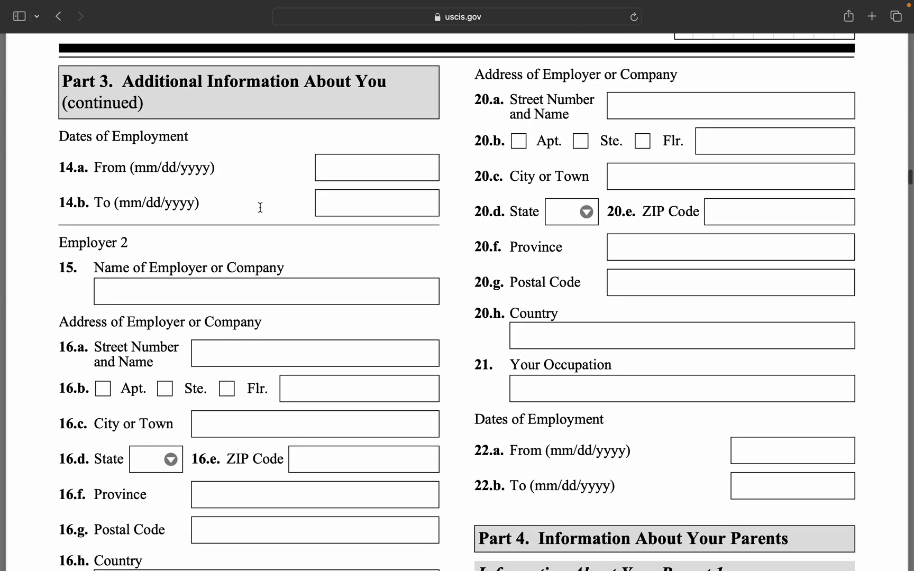
scroll(260, 207, up, 10)
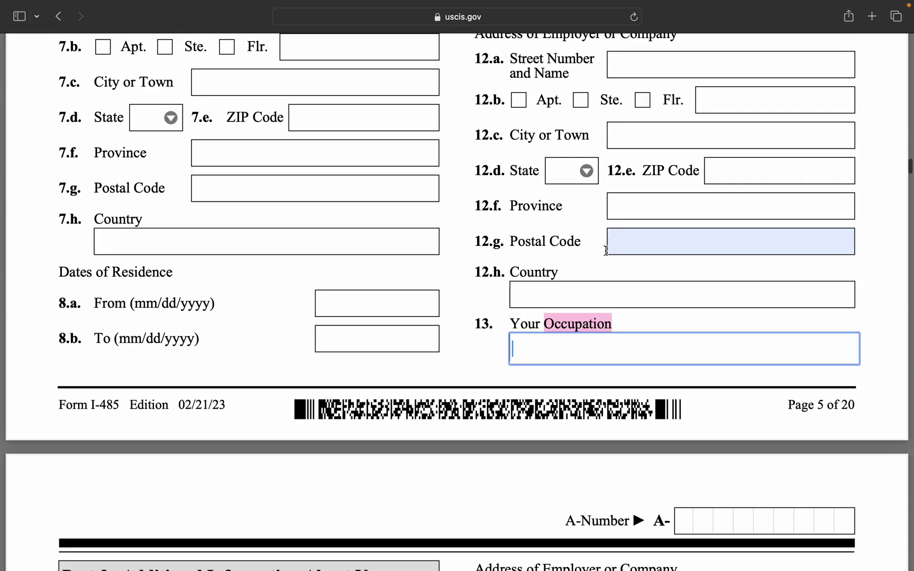
scroll(611, 246, down, 7)
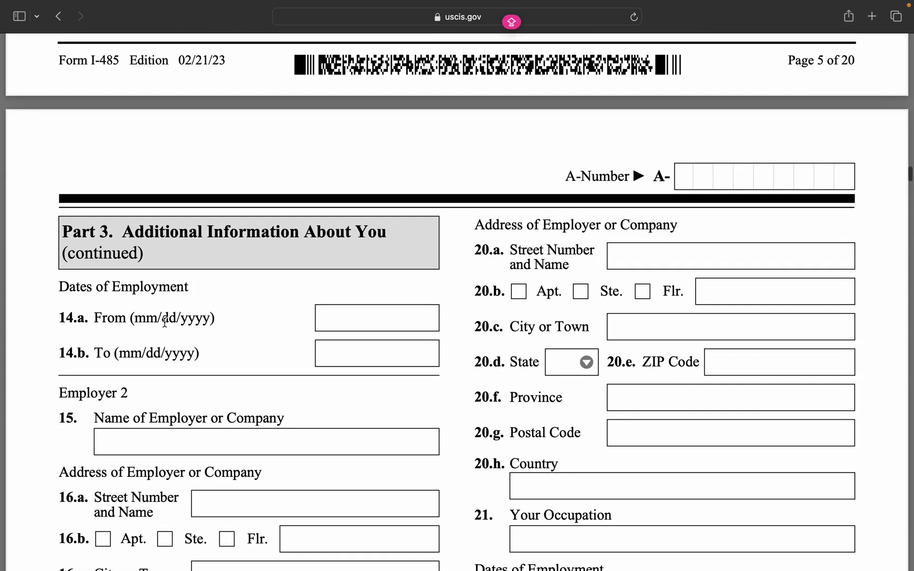
scroll(244, 337, down, 3)
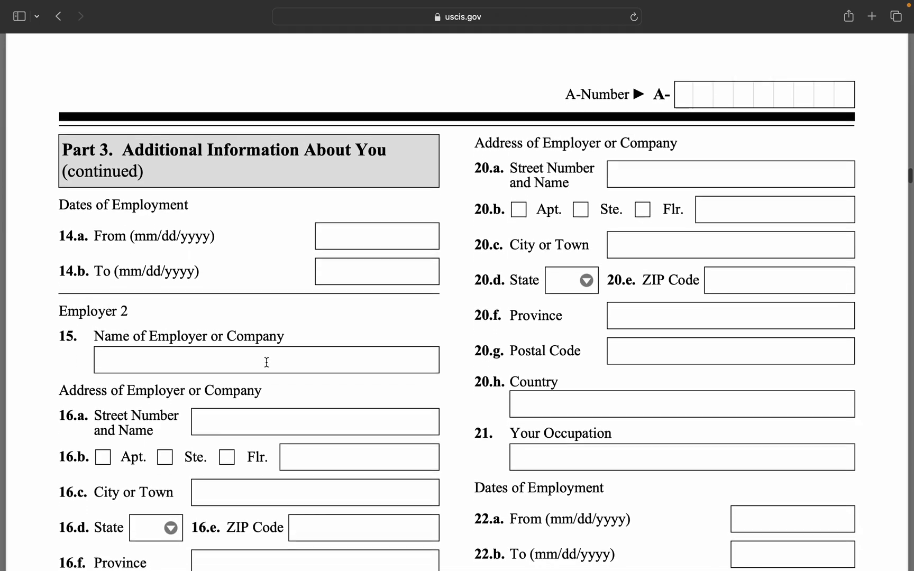
scroll(199, 373, down, 2)
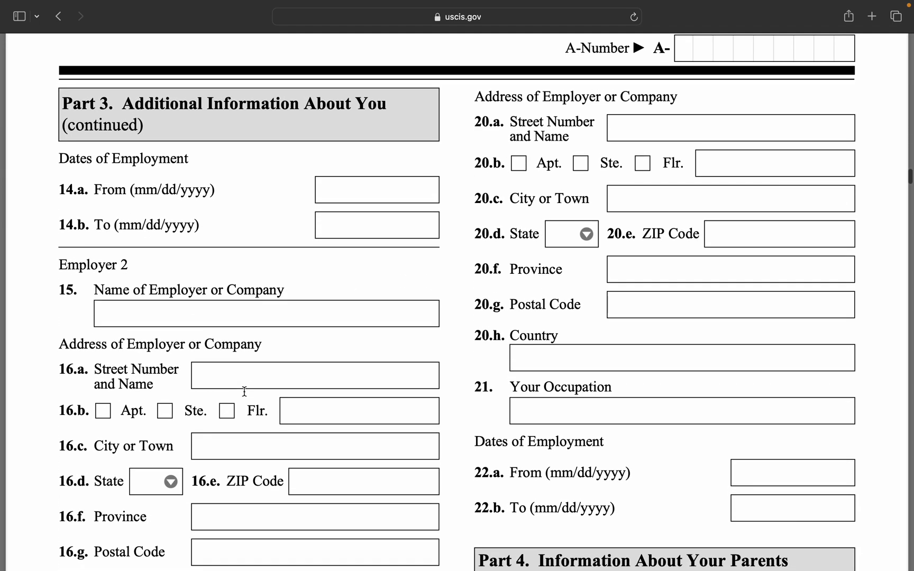
scroll(239, 402, down, 6)
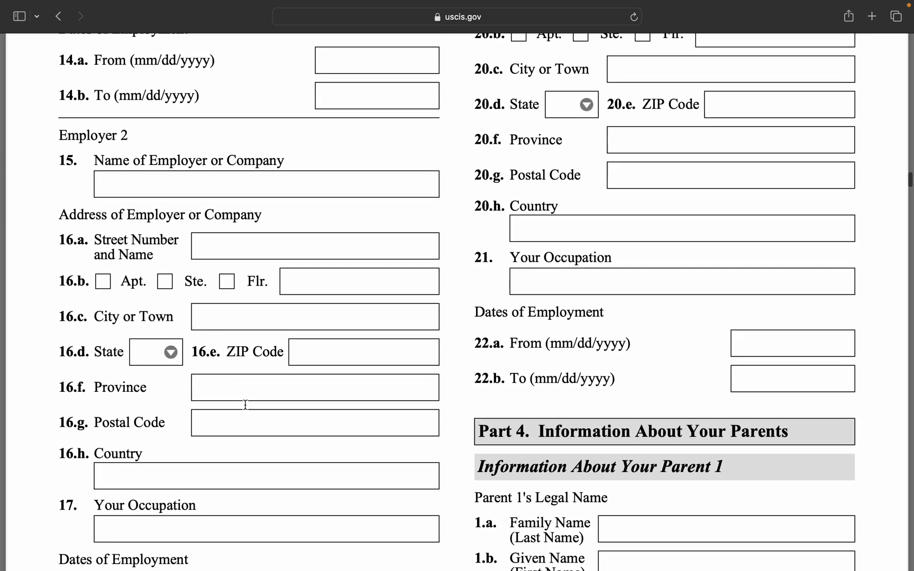
scroll(261, 370, down, 12)
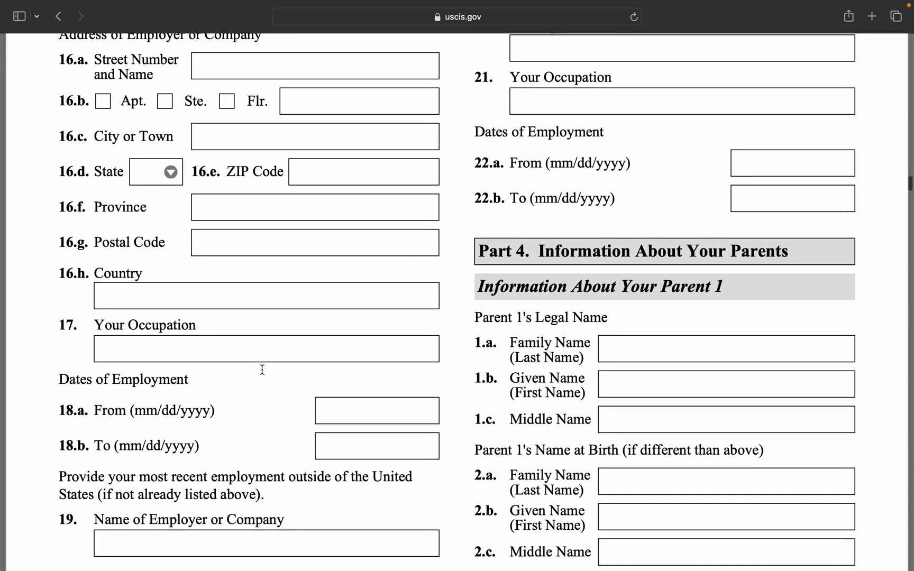
scroll(262, 369, up, 14)
scroll(262, 369, up, 6)
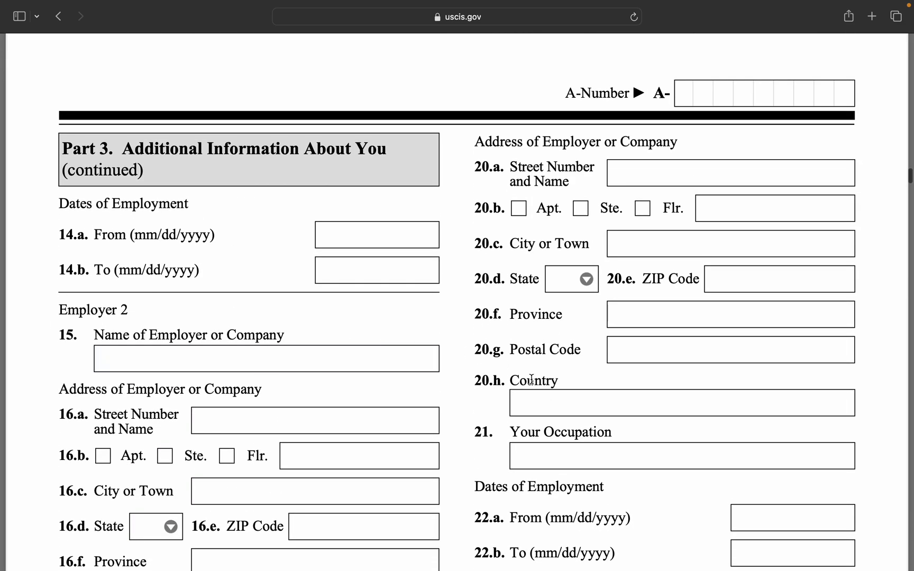
scroll(550, 383, down, 4)
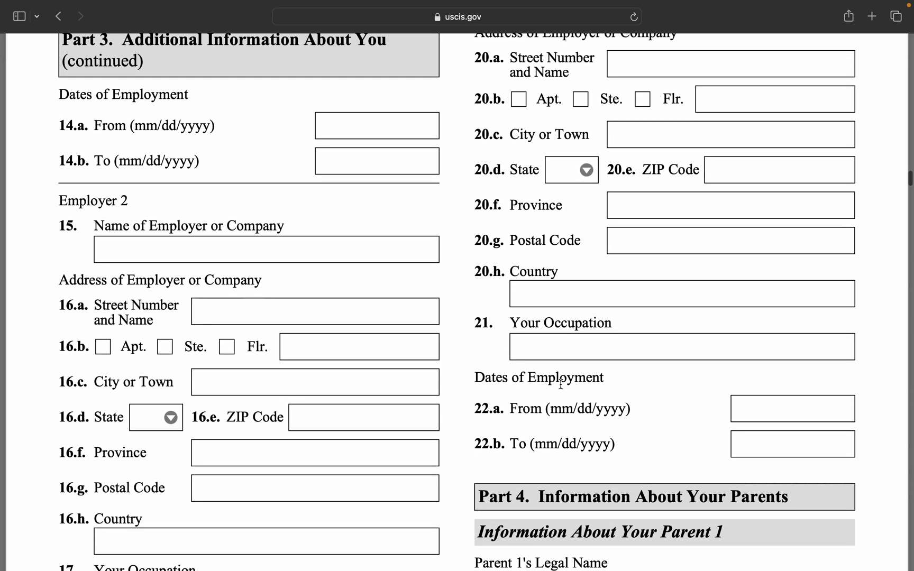
scroll(561, 385, down, 4)
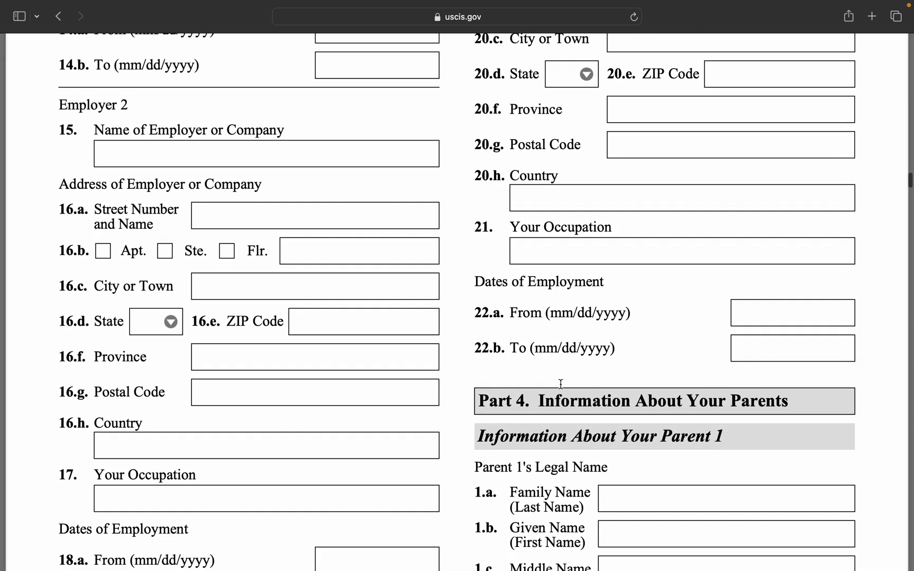
scroll(561, 385, down, 4)
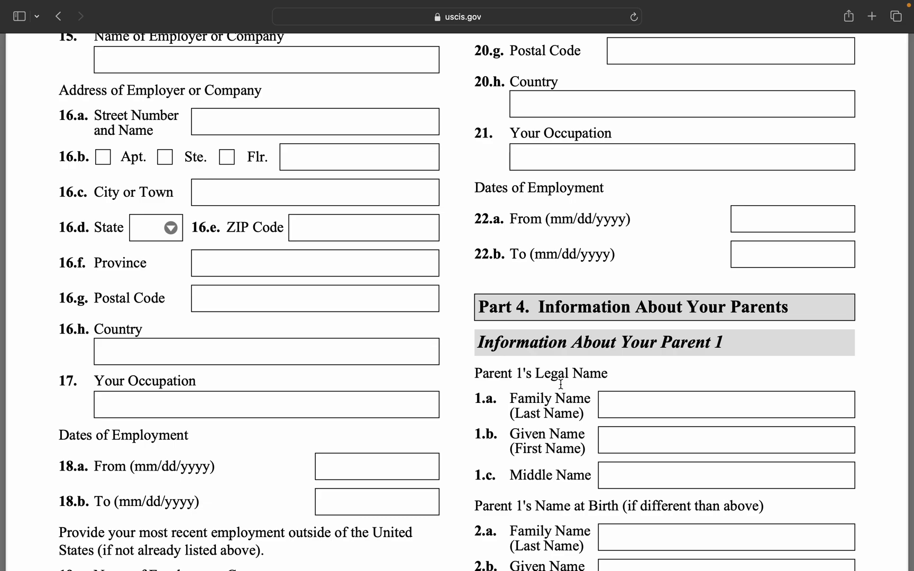
scroll(619, 415, down, 5)
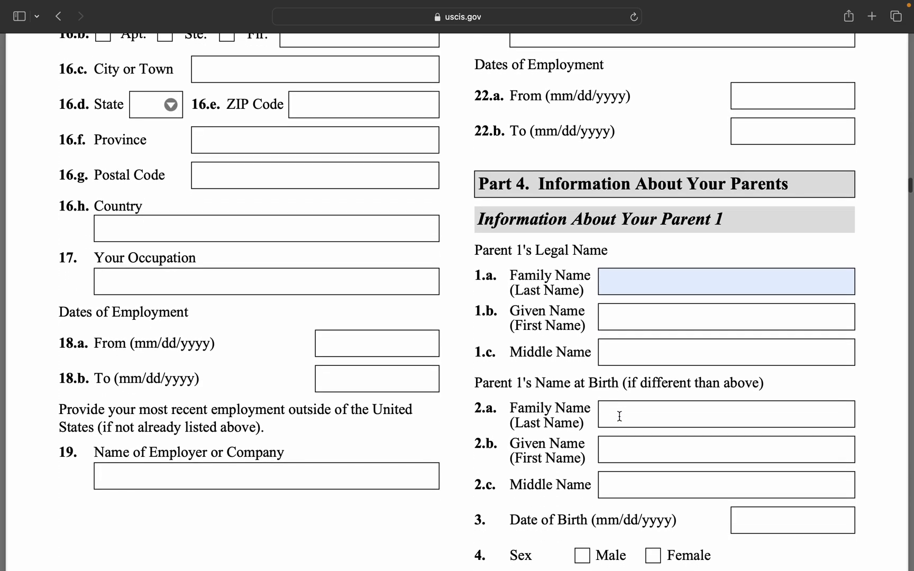
Select Parent 1's legal family and given name fields, then scroll to the birth-name fields.
scroll(620, 417, down, 1)
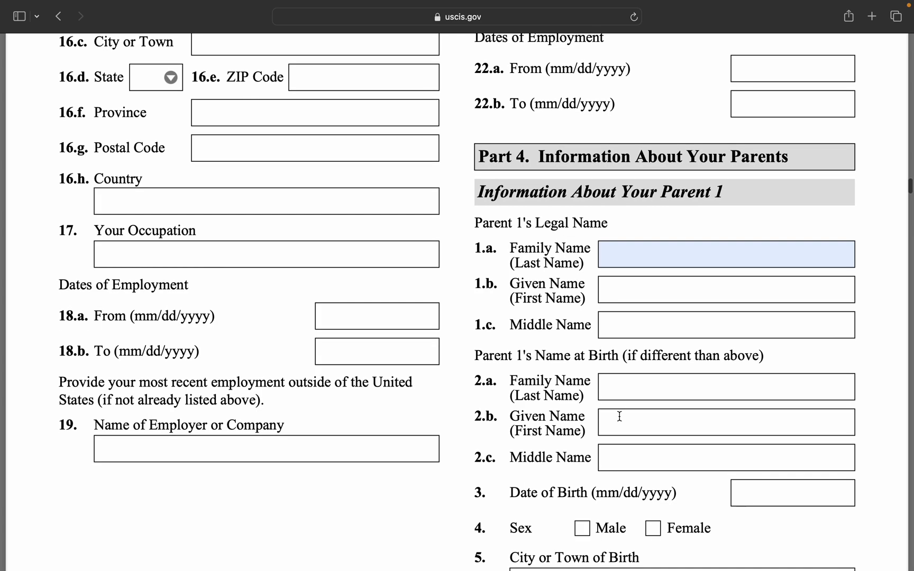
click(631, 256)
click(606, 250)
click(603, 288)
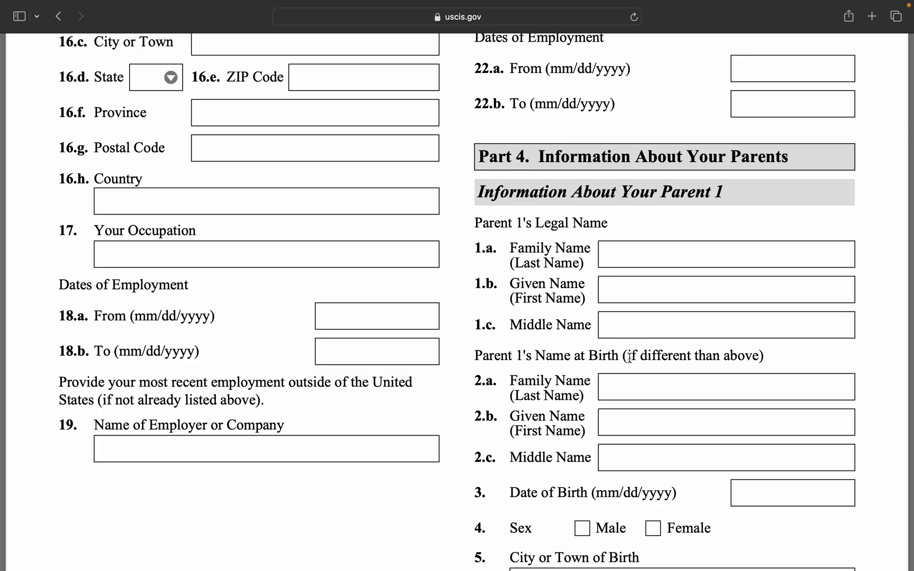
scroll(632, 364, down, 3)
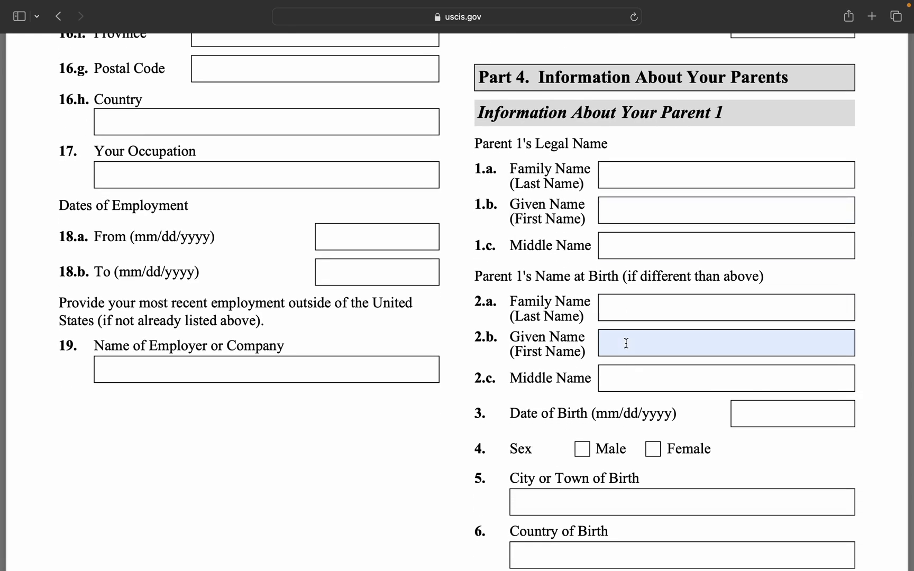
scroll(631, 334, down, 2)
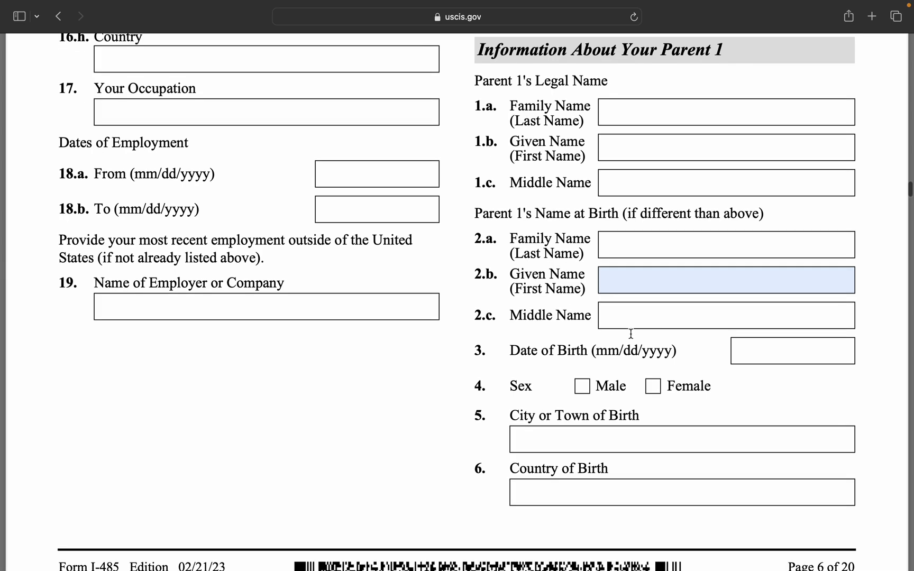
Enter N/A in Parent 1's family, given and middle name at birth (2.a–2.c).
click(622, 253)
text(N/A)
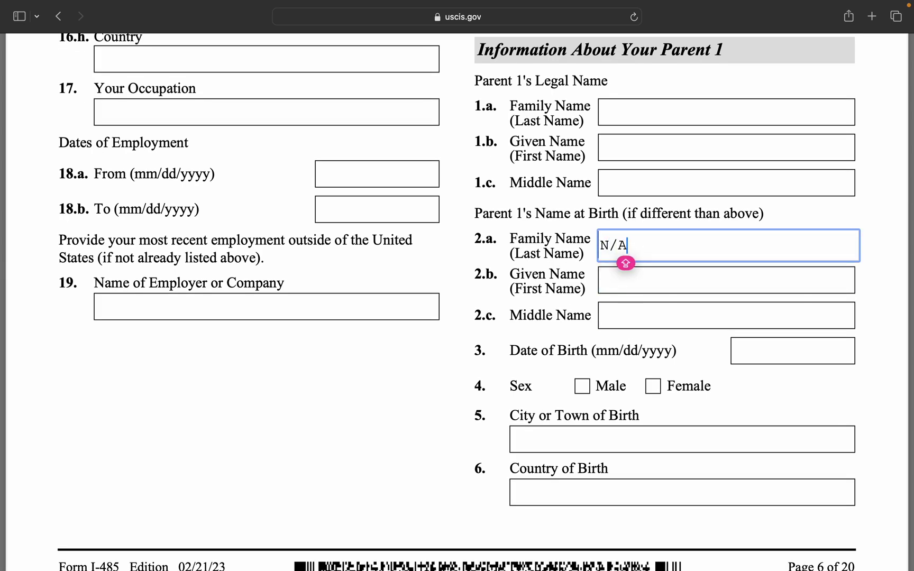
click(643, 272)
text(N/A)
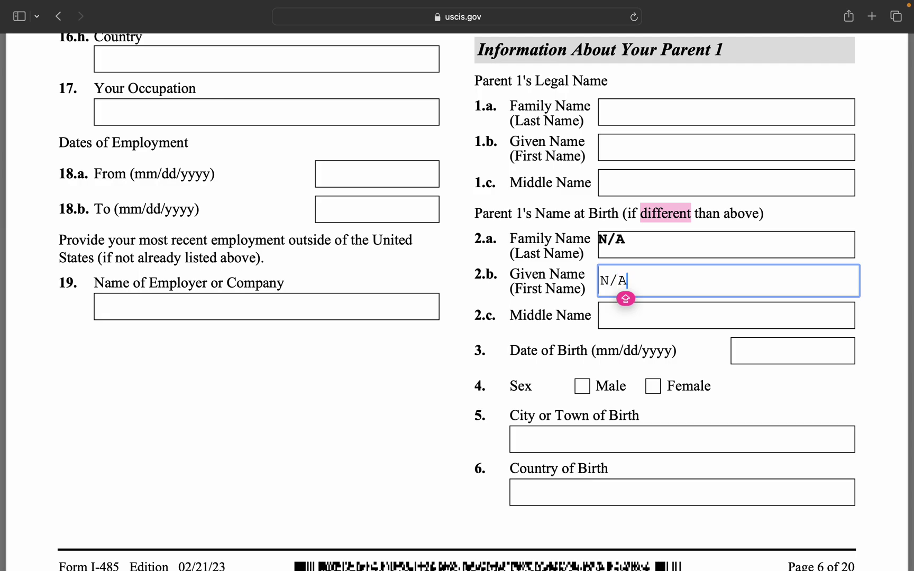
click(643, 313)
text(N/A)
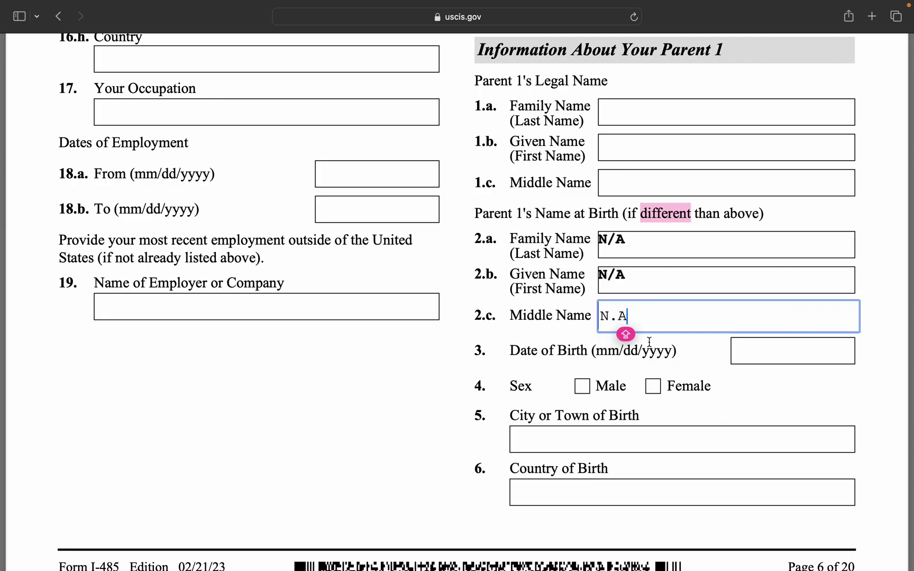
key(BackSpace)
key(BackSpace)
text(/A)
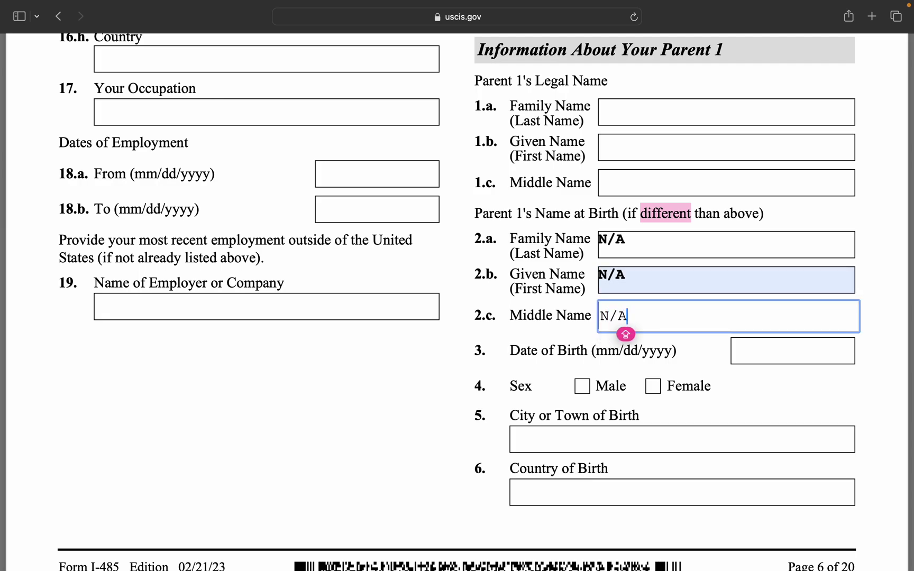
click(771, 379)
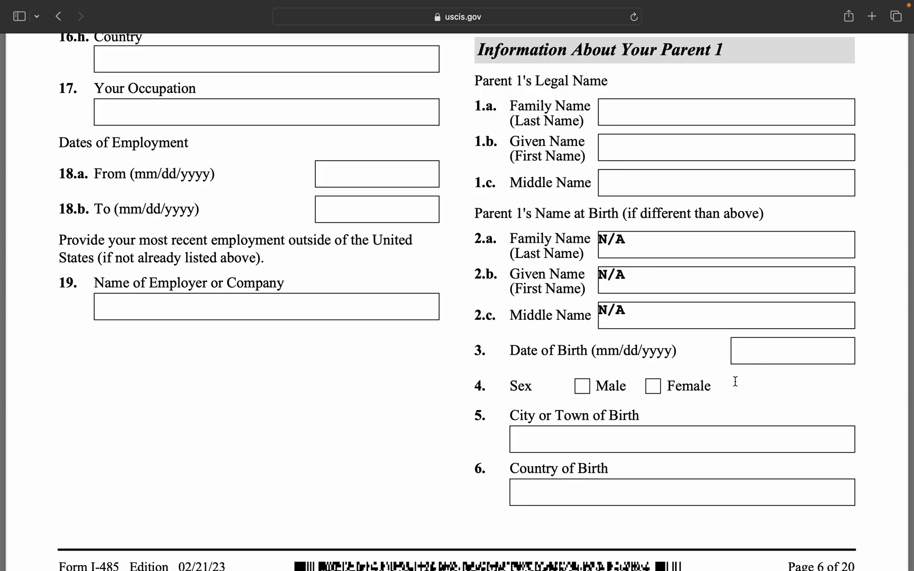
Check Male for Parent 1's sex and select the city and country of birth fields.
click(582, 387)
scroll(589, 416, down, 3)
click(597, 343)
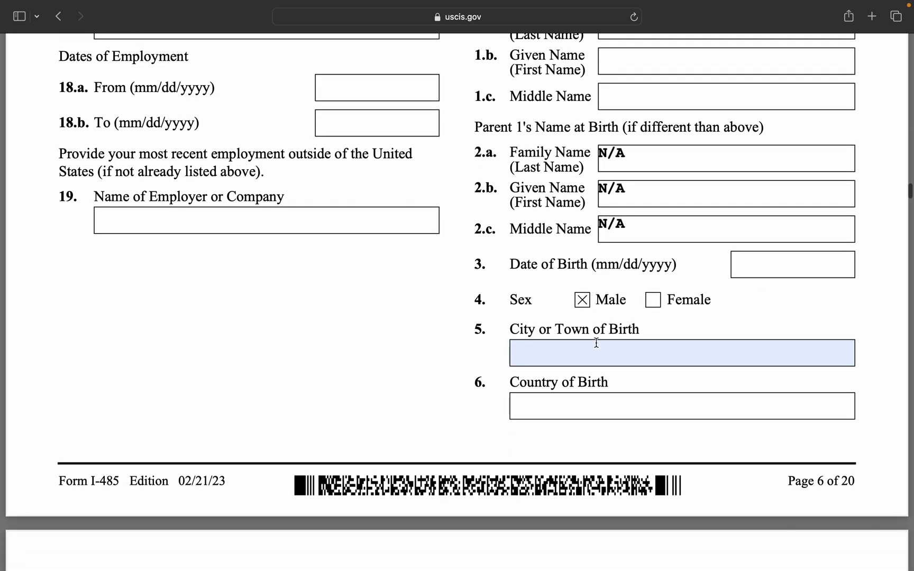
click(596, 342)
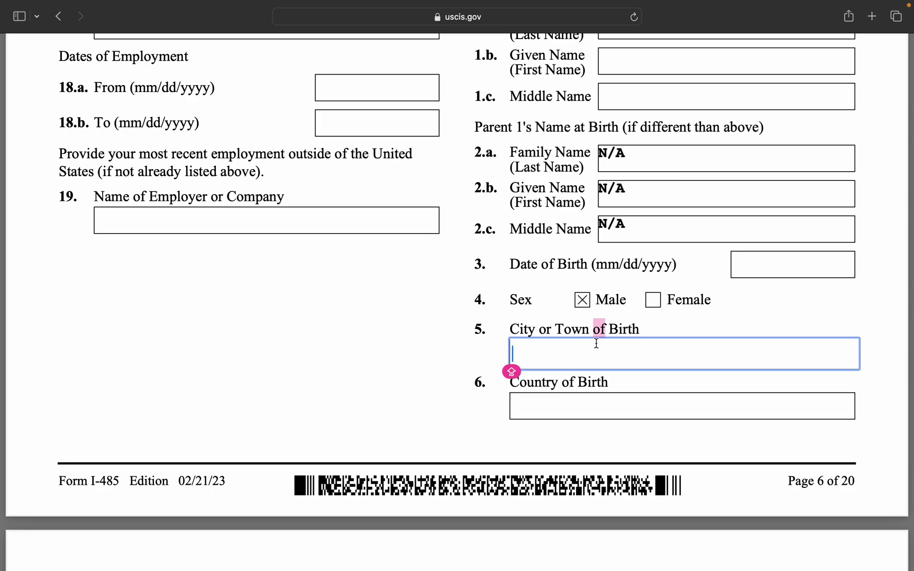
click(583, 410)
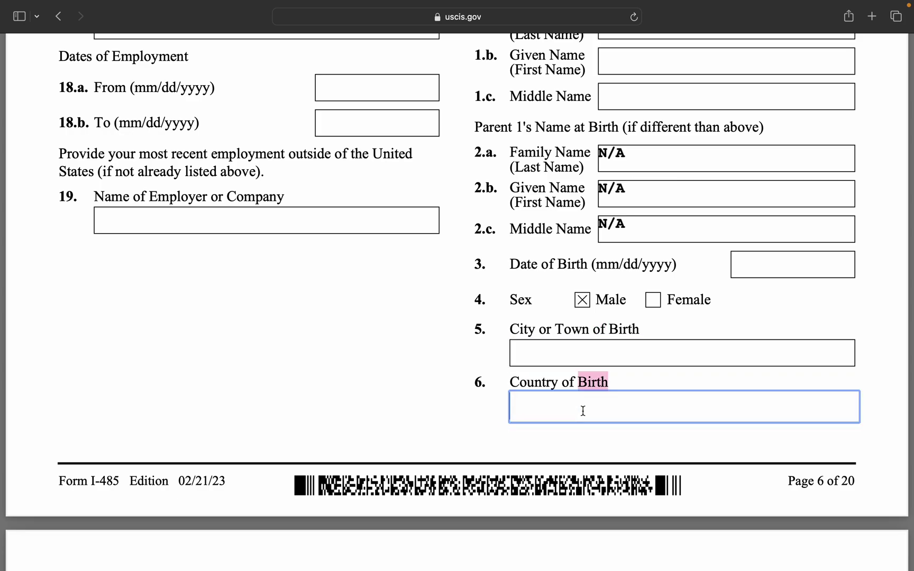
scroll(589, 323, down, 10)
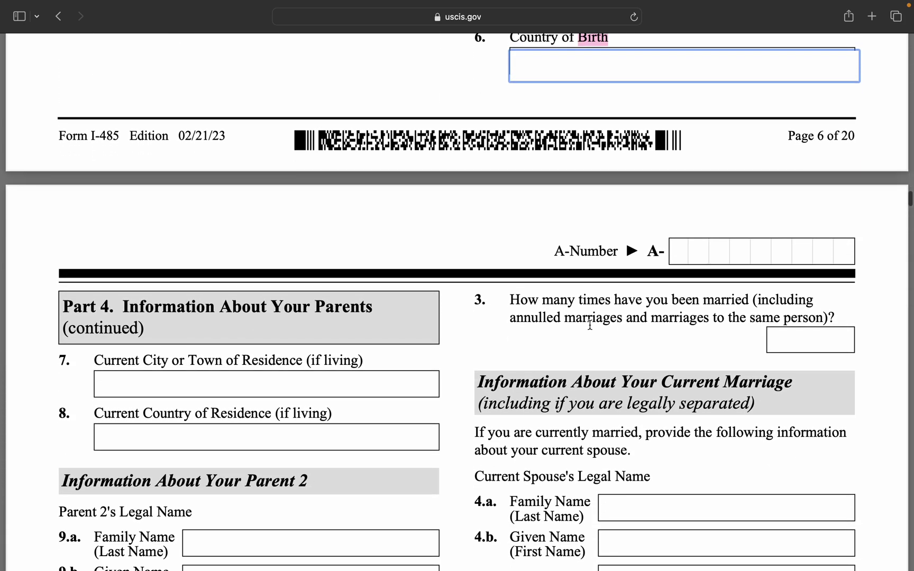
Scroll down to page 8 and select Parent 2's family name at birth field.
scroll(590, 324, down, 2)
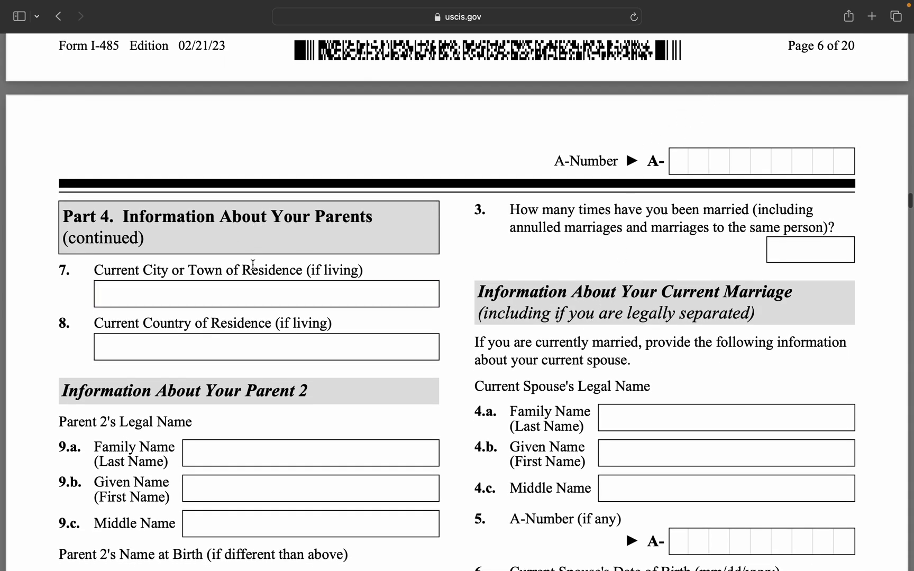
scroll(255, 305, down, 3)
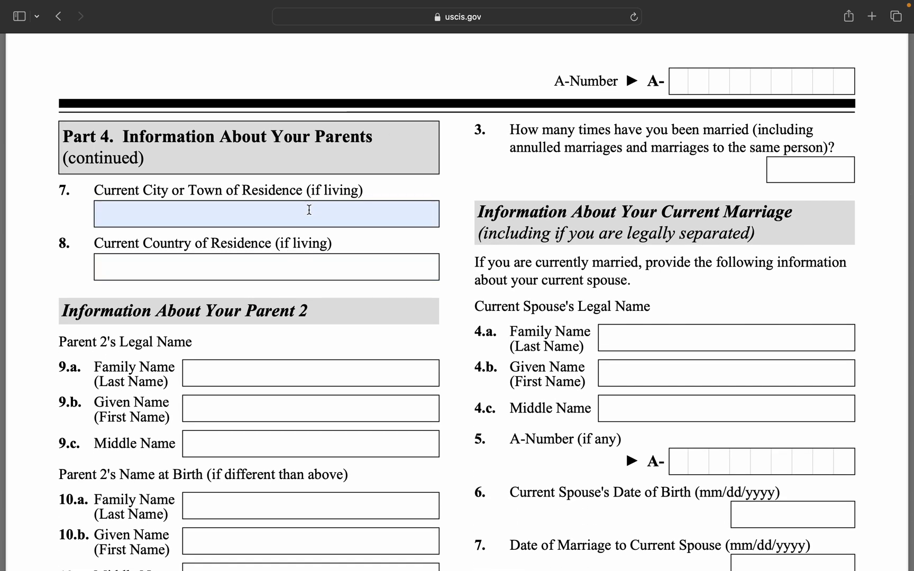
scroll(310, 227, down, 3)
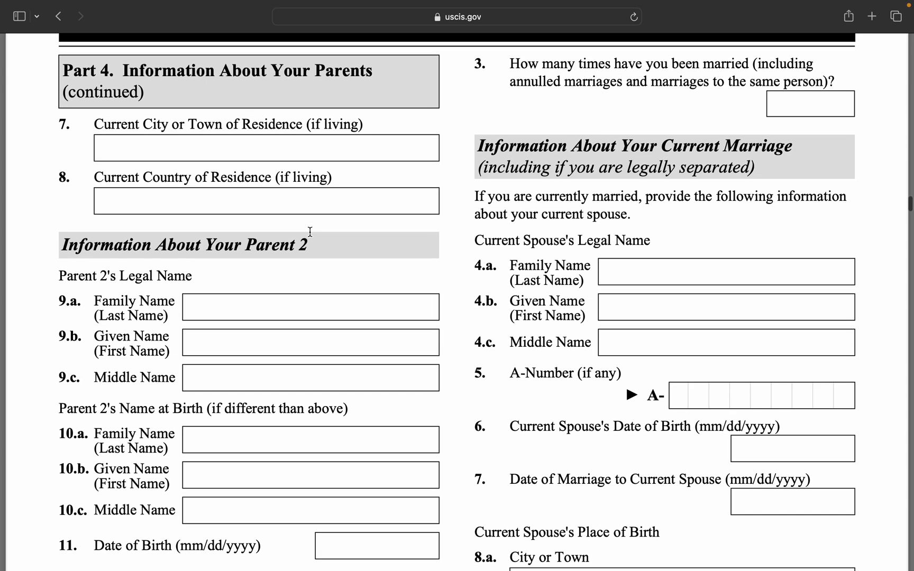
scroll(335, 201, down, 2)
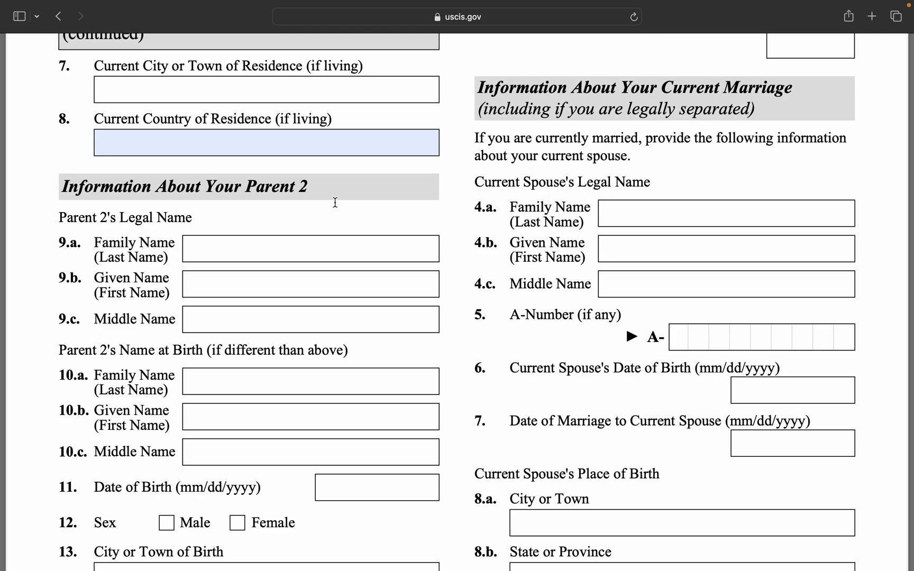
scroll(305, 284, down, 4)
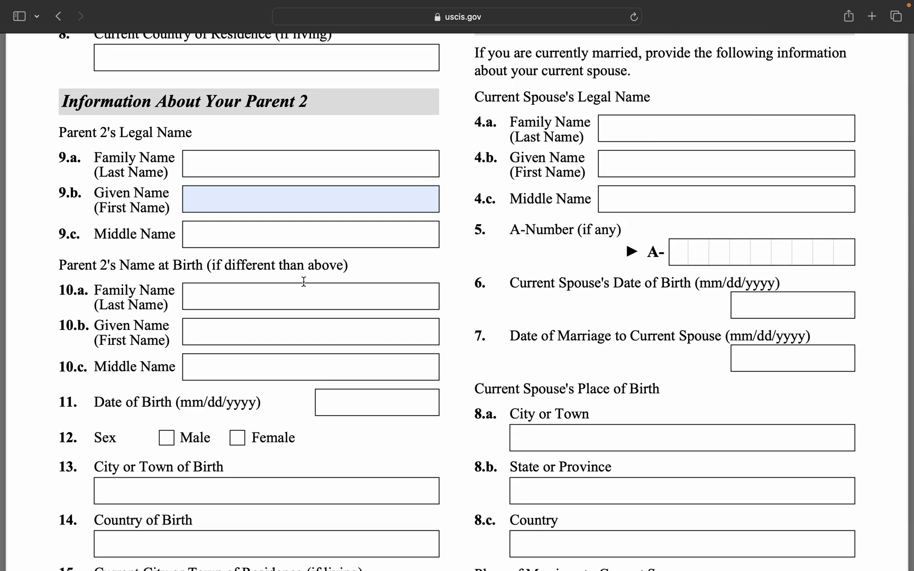
scroll(303, 282, down, 1)
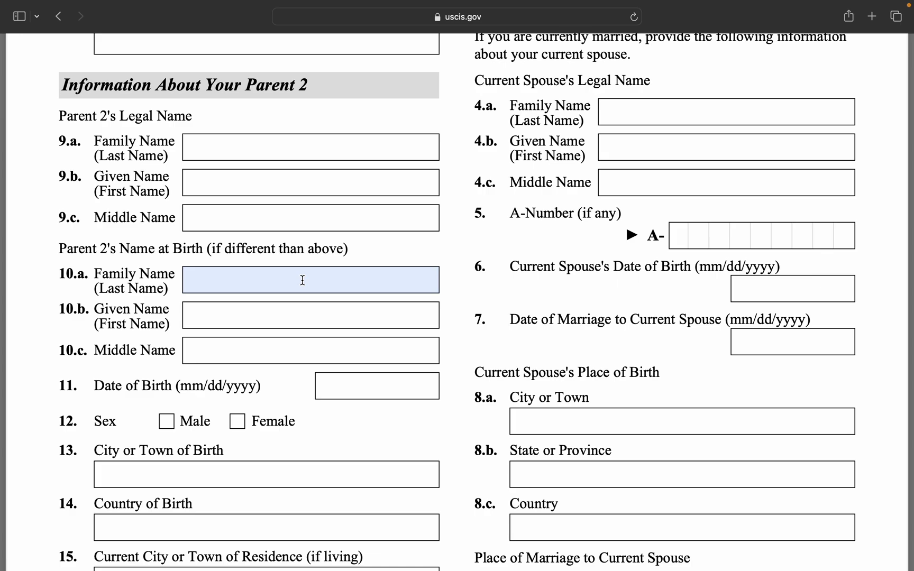
click(303, 280)
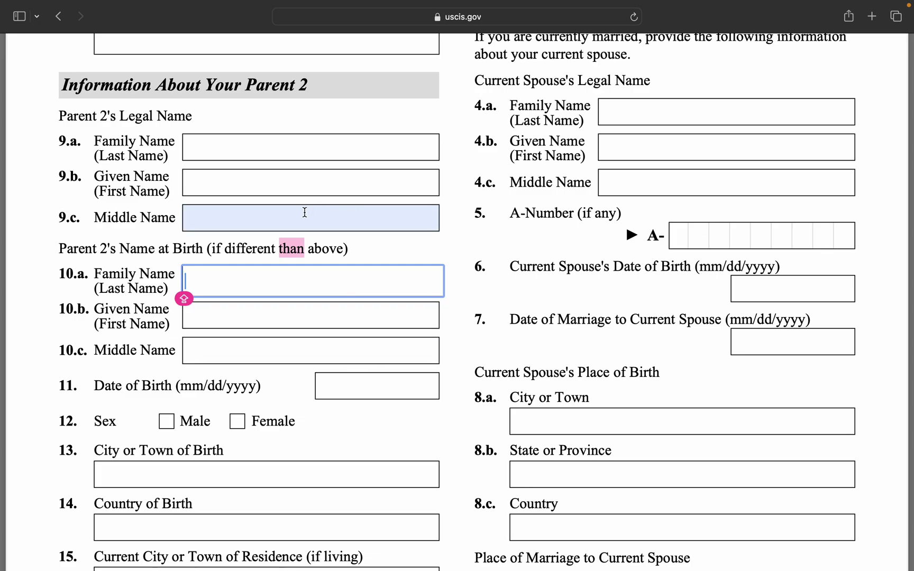
click(418, 255)
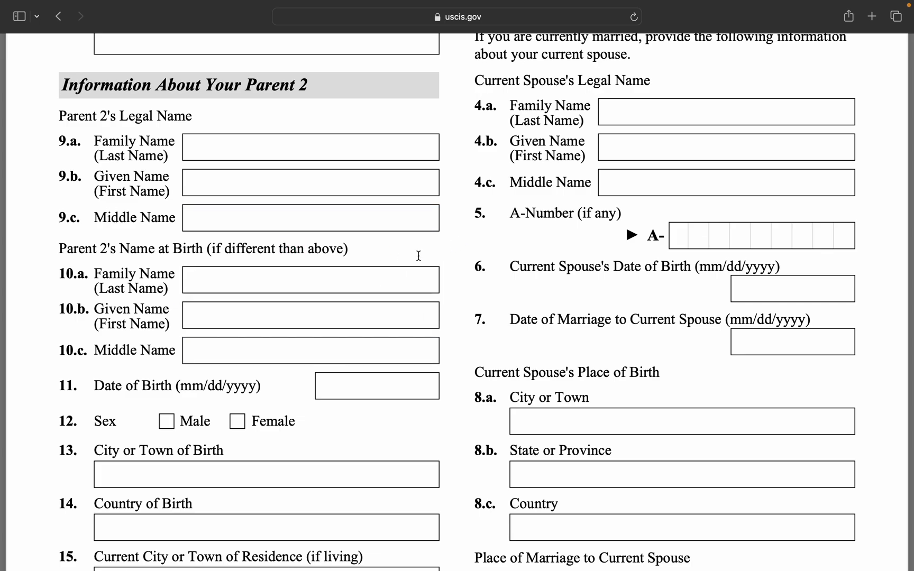
Check Married as current marital status and No for spouse serving in the armed forces.
scroll(312, 355, down, 5)
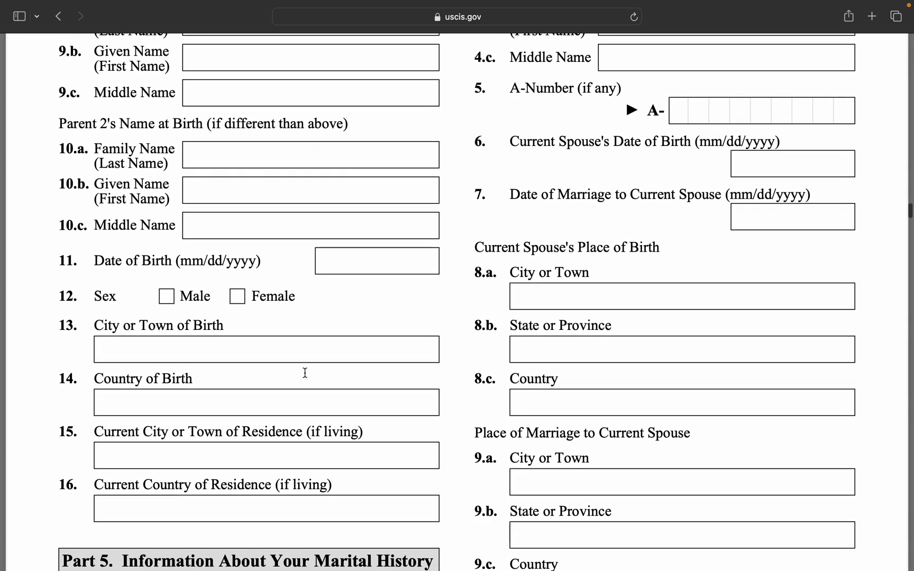
scroll(305, 373, down, 2)
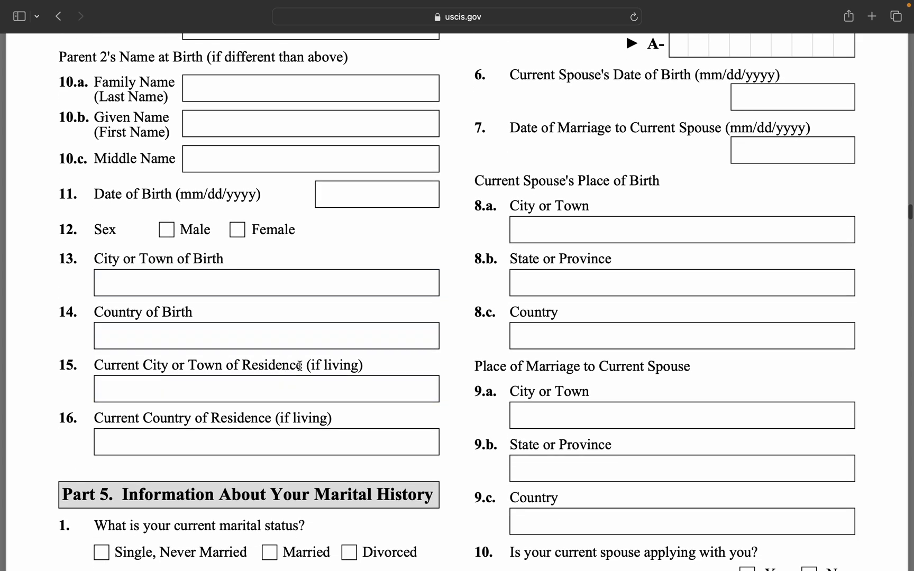
scroll(323, 371, down, 3)
scroll(329, 374, down, 2)
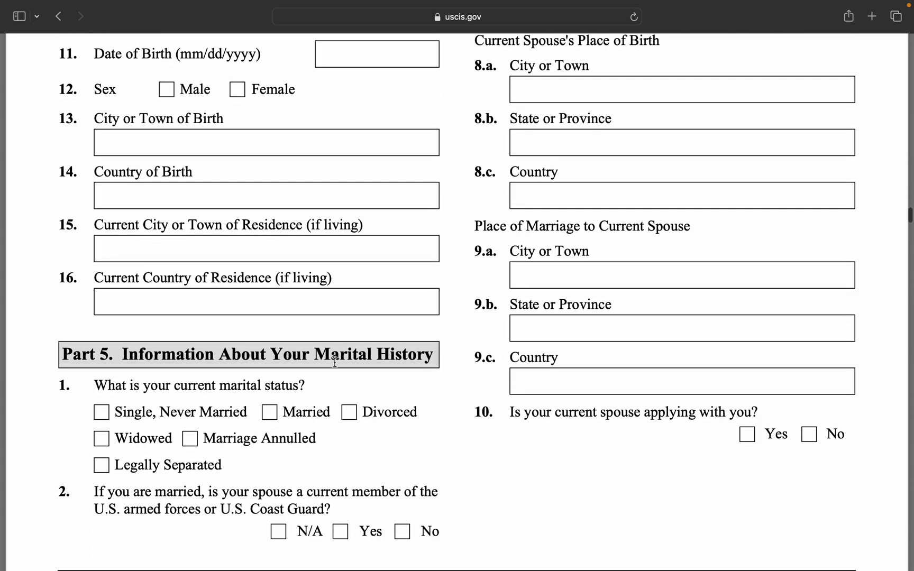
scroll(353, 280, down, 2)
scroll(353, 279, down, 4)
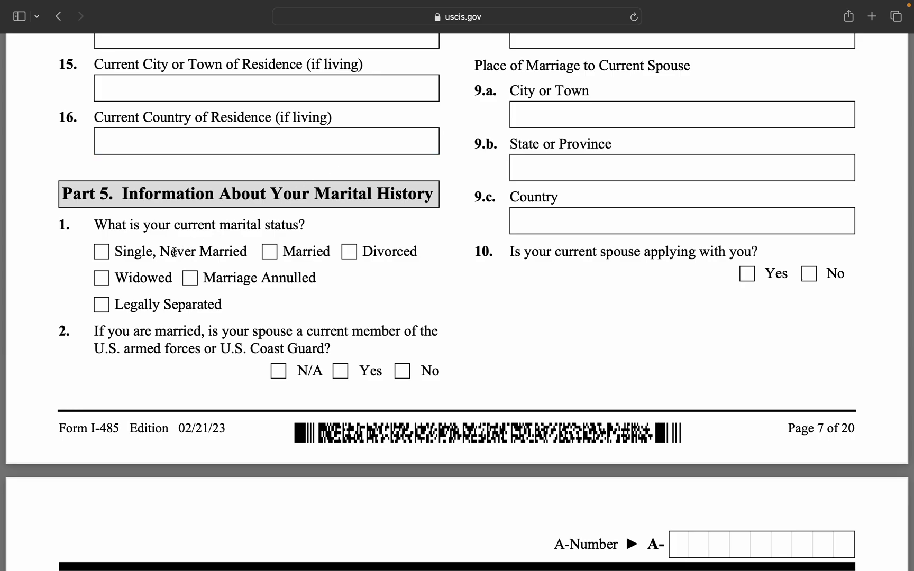
click(270, 252)
click(402, 371)
scroll(501, 304, up, 8)
Enter 1 as the number of times married.
scroll(501, 304, up, 6)
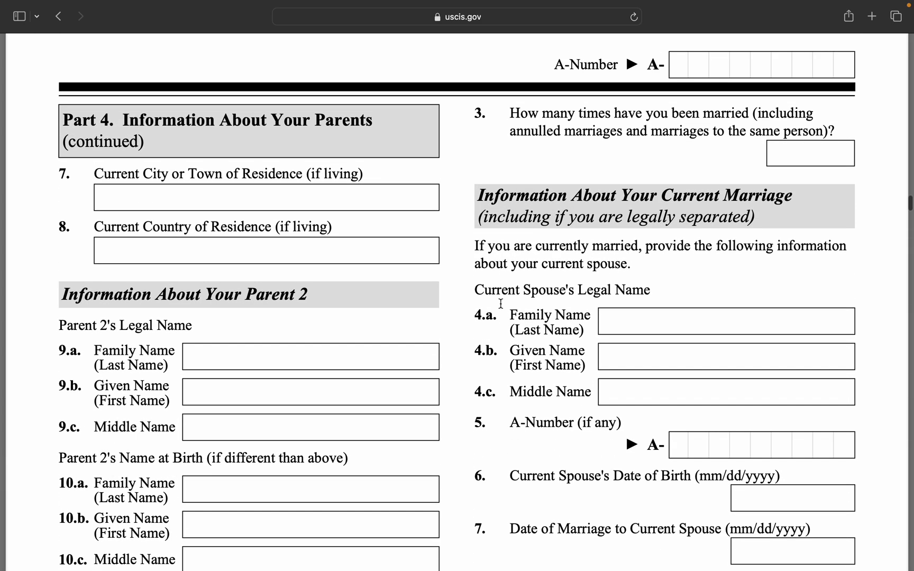
click(792, 154)
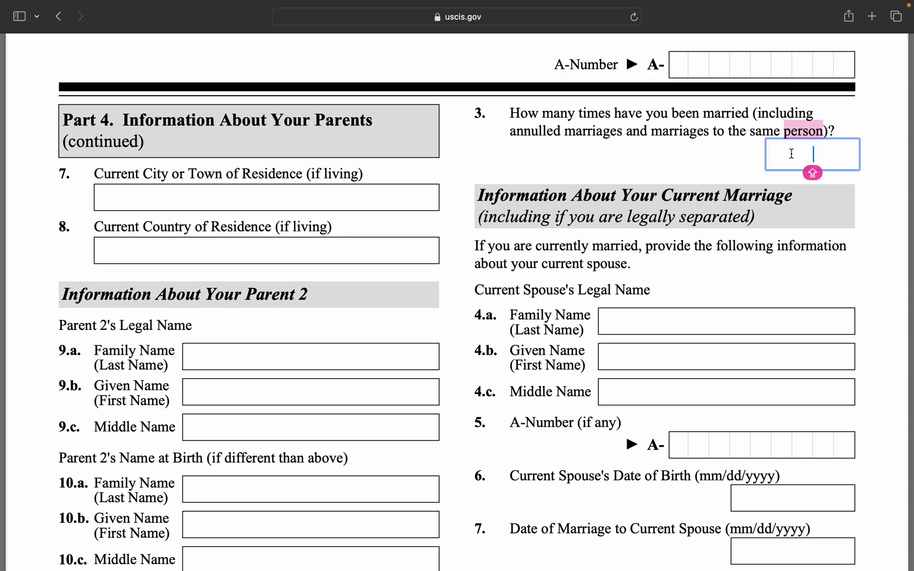
text(1)
click(739, 280)
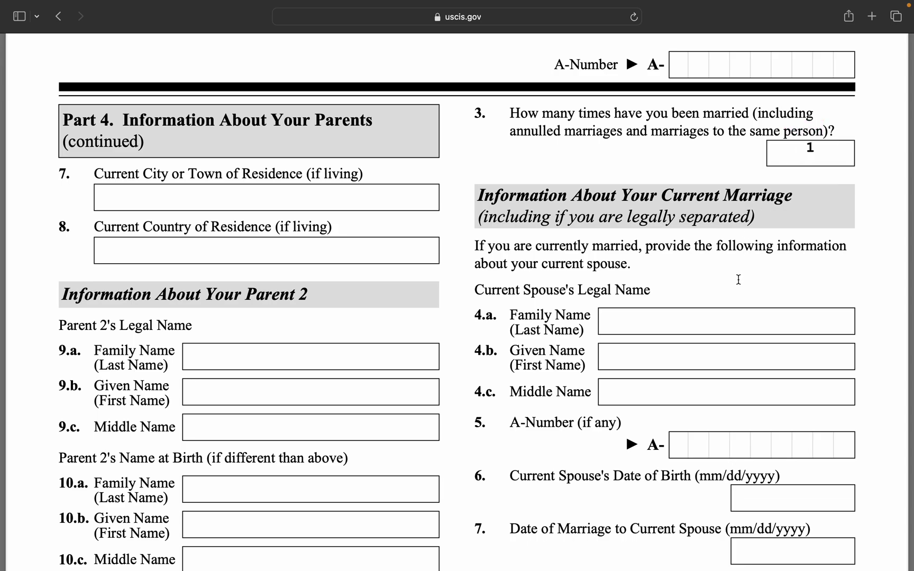
Step through the current spouse's family name, middle name and A-Number fields, leaving them blank.
scroll(739, 279, down, 1)
scroll(739, 278, down, 4)
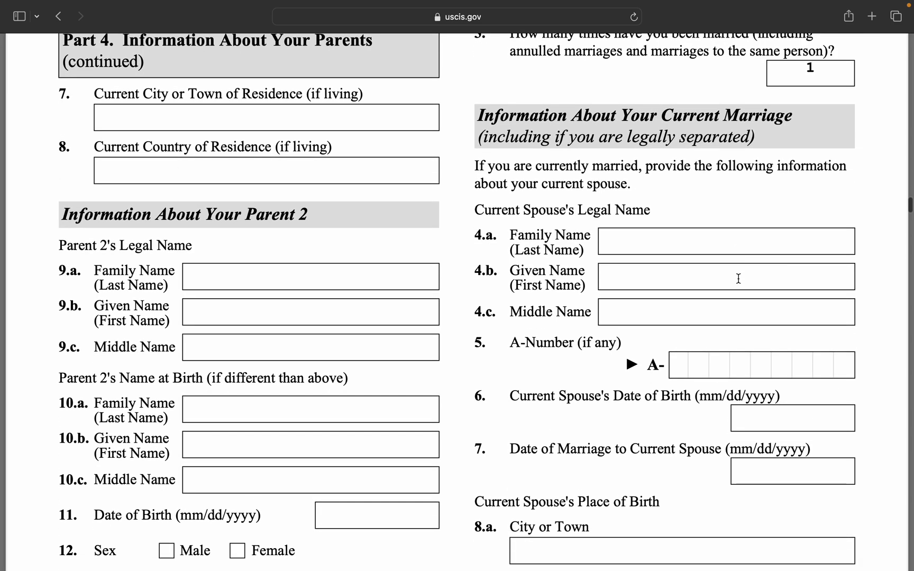
click(703, 245)
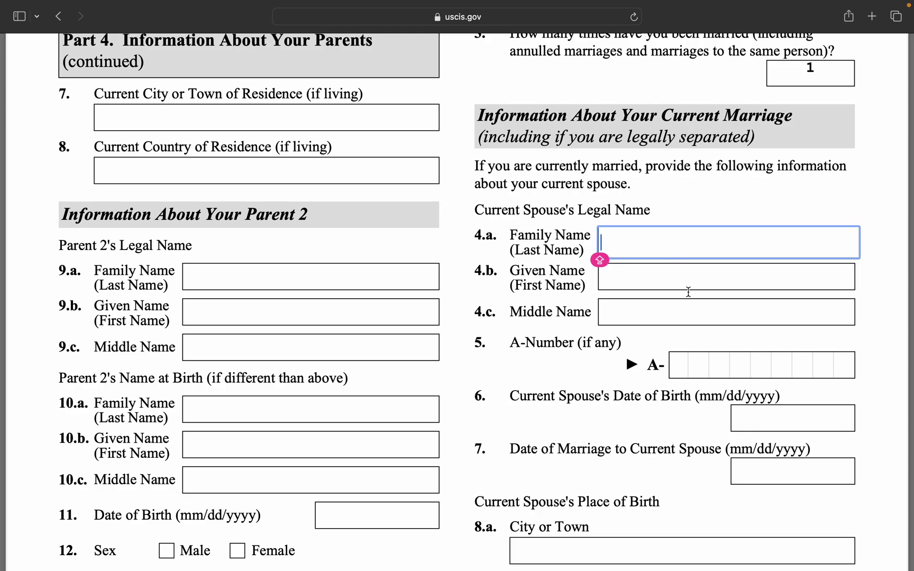
click(691, 313)
click(683, 361)
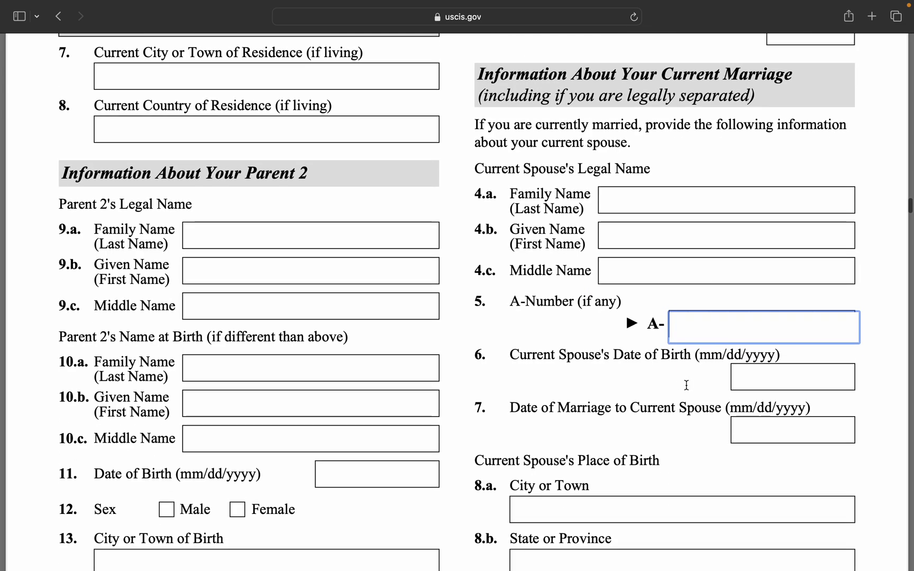
scroll(686, 383, down, 2)
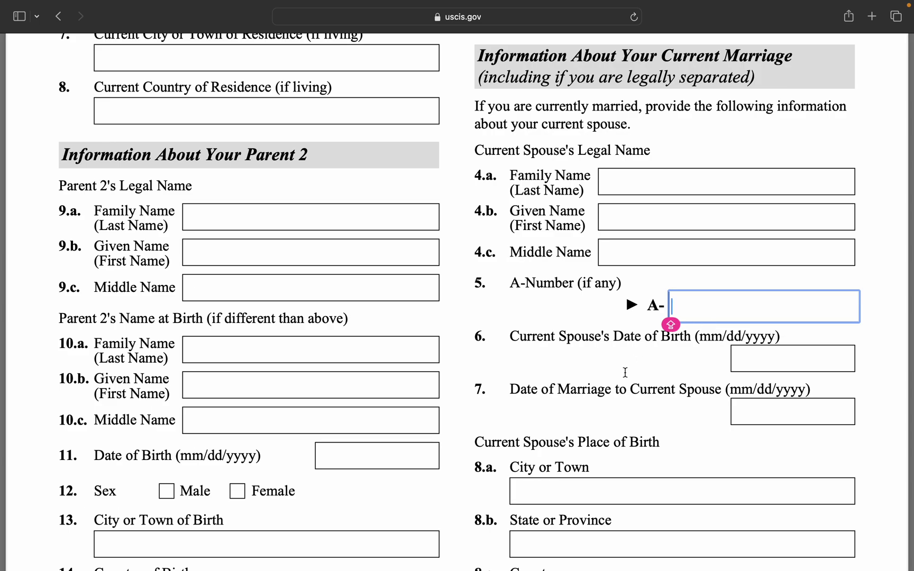
scroll(689, 369, down, 2)
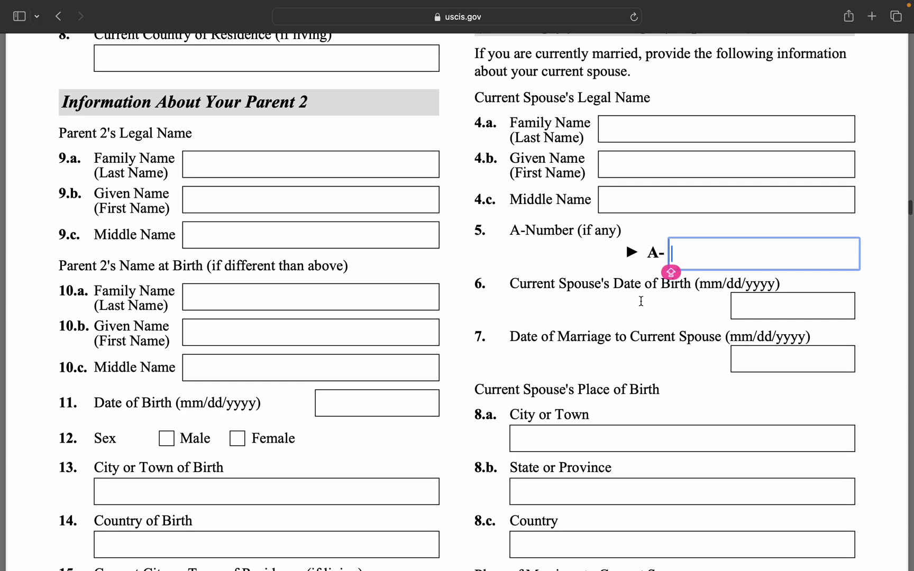
scroll(645, 316, down, 2)
scroll(647, 316, down, 2)
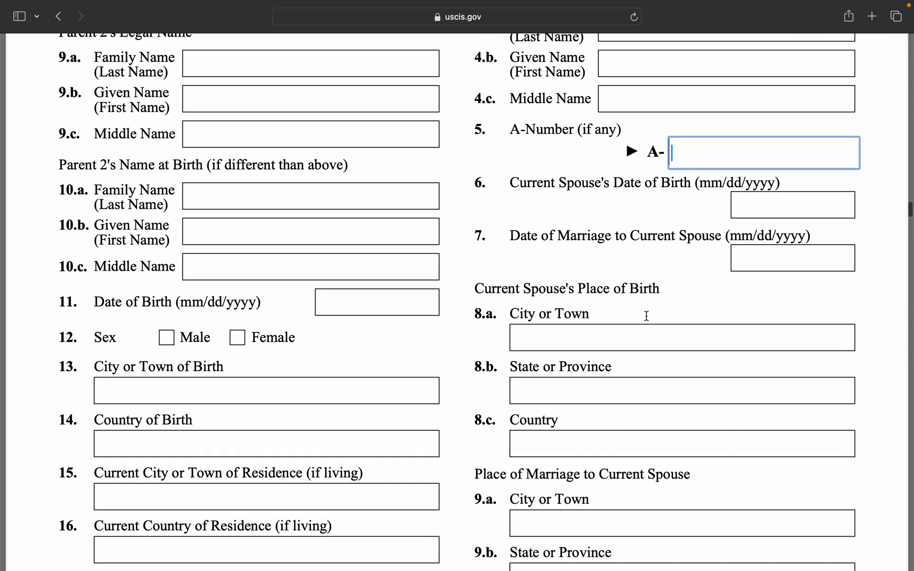
Pass over the date of marriage and spouse's birth city and state fields without entries.
click(741, 250)
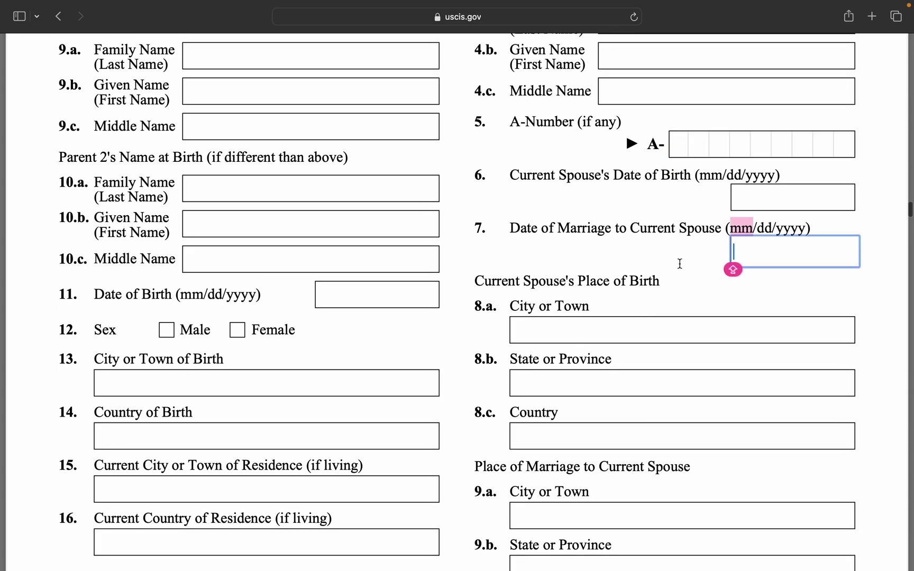
click(599, 233)
scroll(612, 295, down, 3)
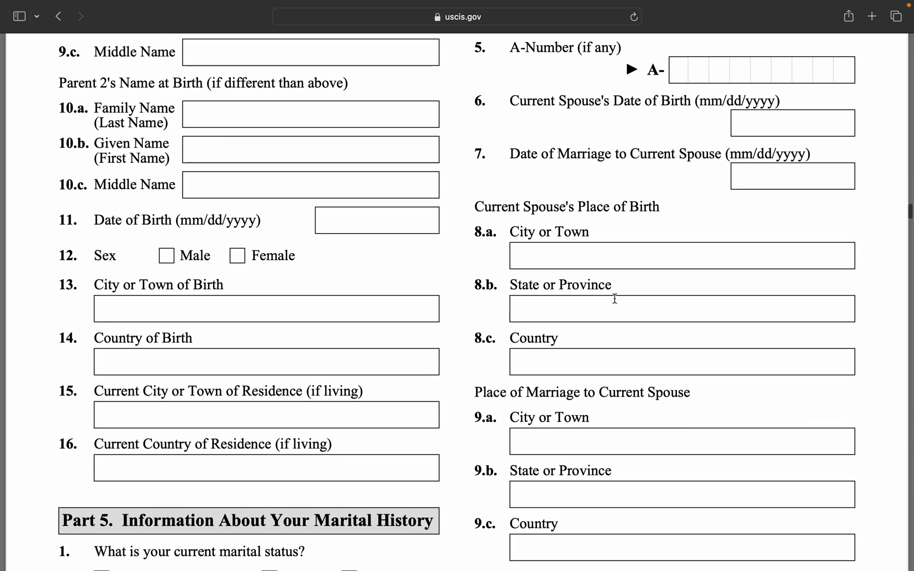
click(623, 262)
click(629, 311)
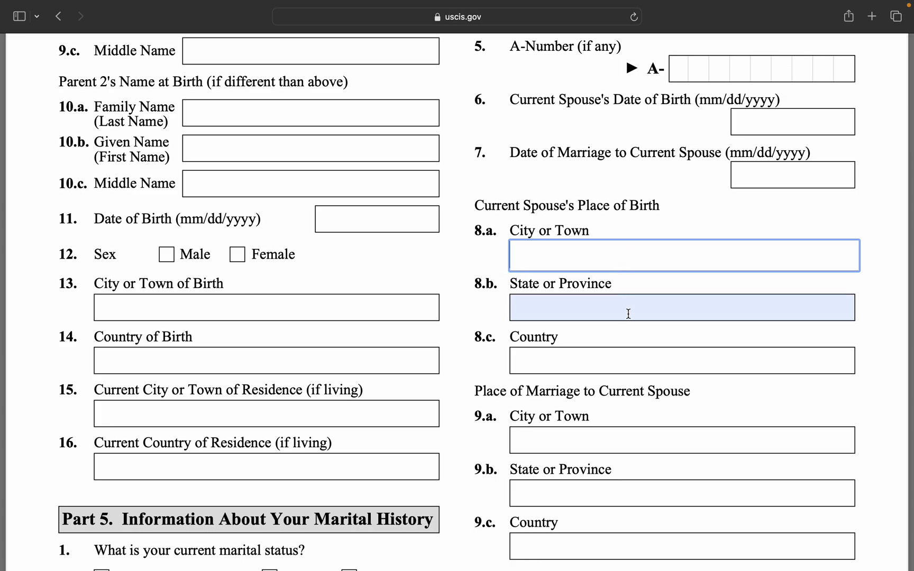
scroll(631, 337, down, 5)
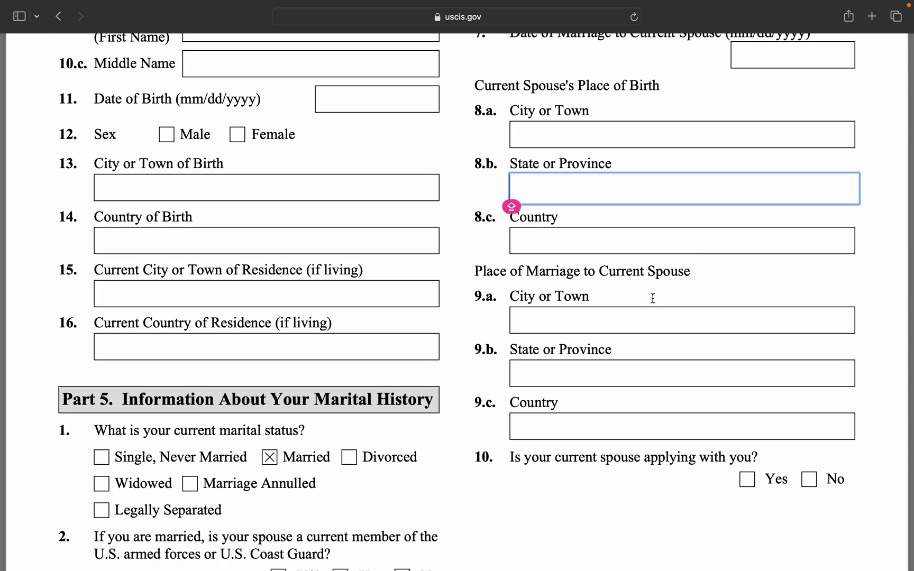
click(651, 294)
Enter LAS VEGAS, NEVADA, USA as the place of marriage and answer No for spouse applying.
click(633, 321)
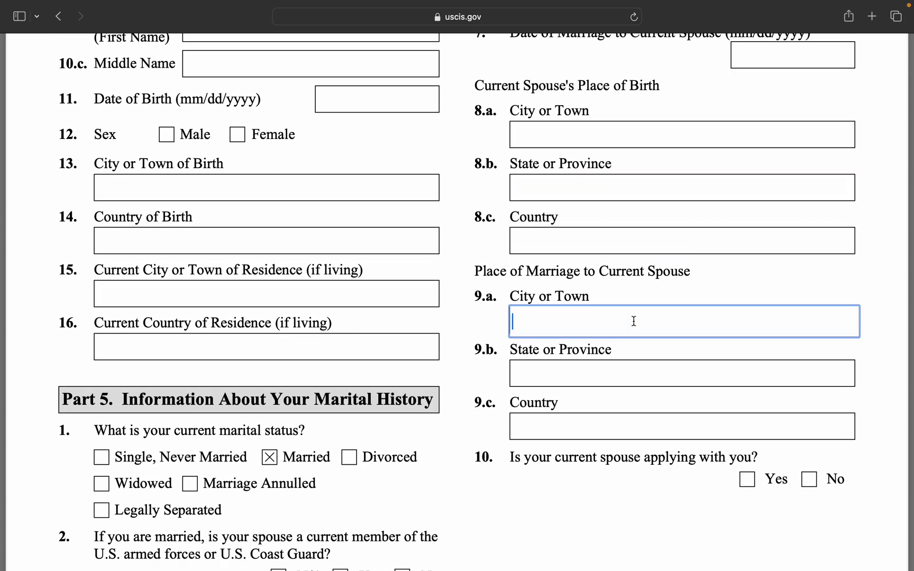
text(LAS)
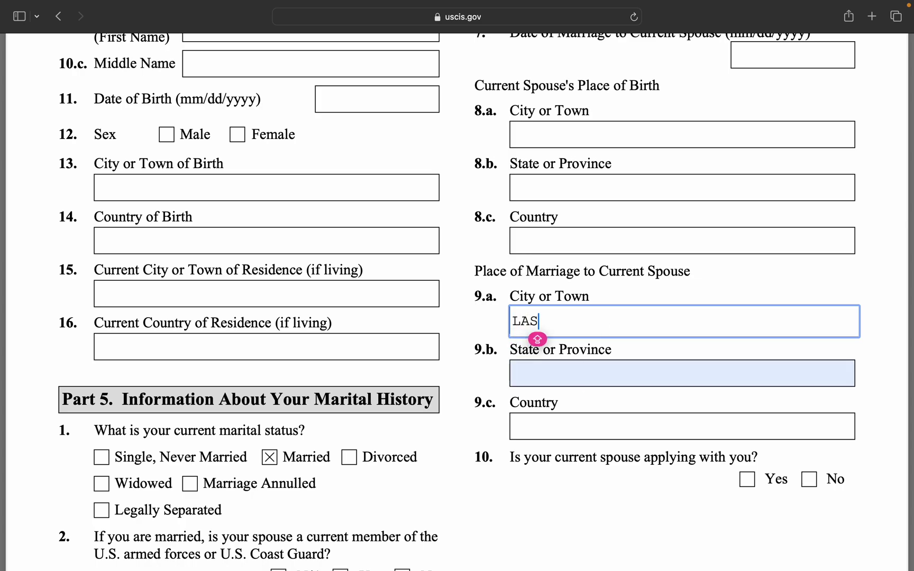
text( VEGAS)
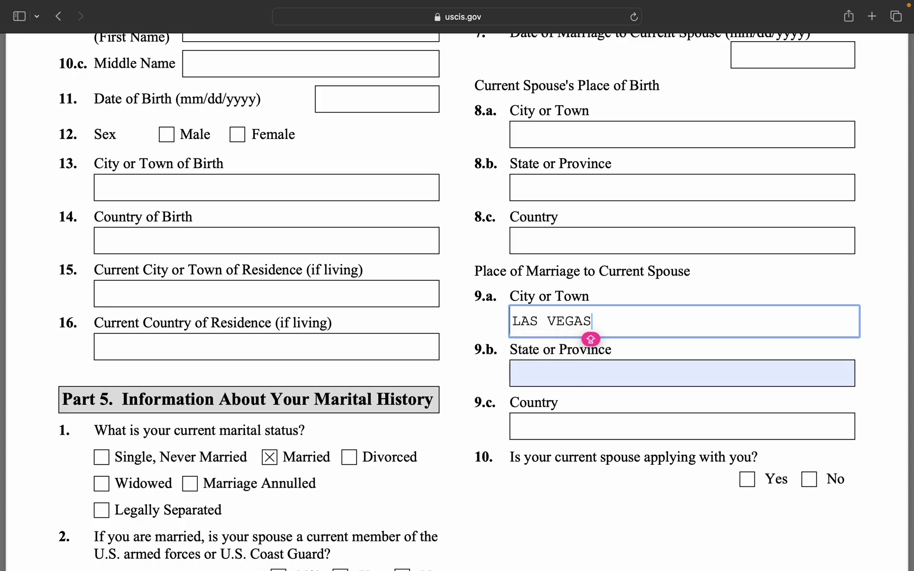
click(575, 372)
text(NEVADA)
click(571, 420)
text(USA)
click(632, 523)
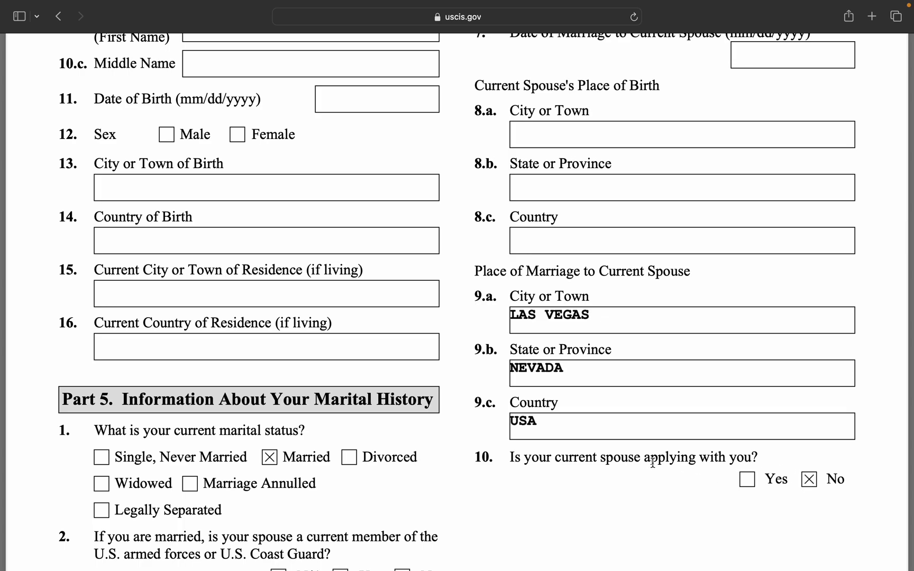
scroll(650, 463, down, 5)
Enter N/A for the prior spouse's family, given and middle names.
scroll(649, 463, down, 8)
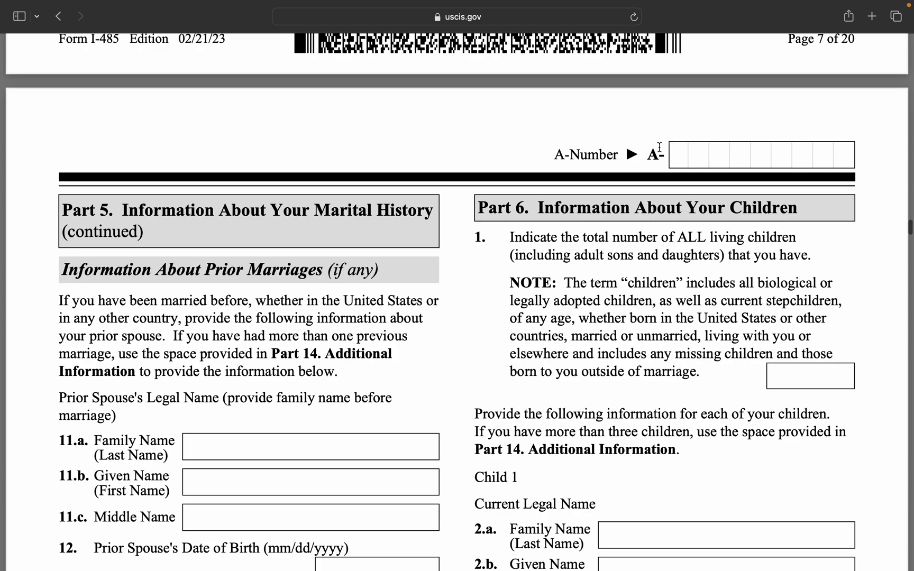
scroll(640, 233, down, 1)
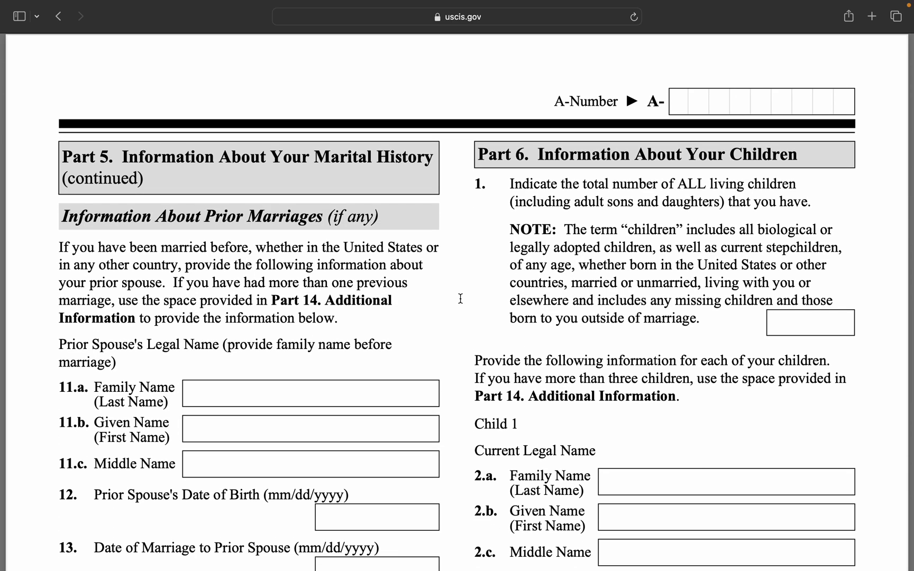
scroll(460, 299, down, 3)
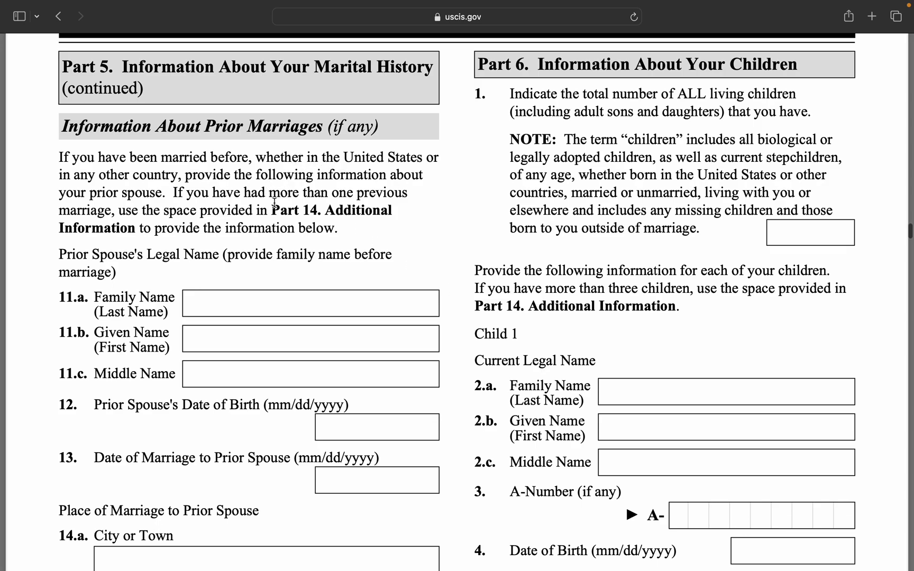
click(274, 291)
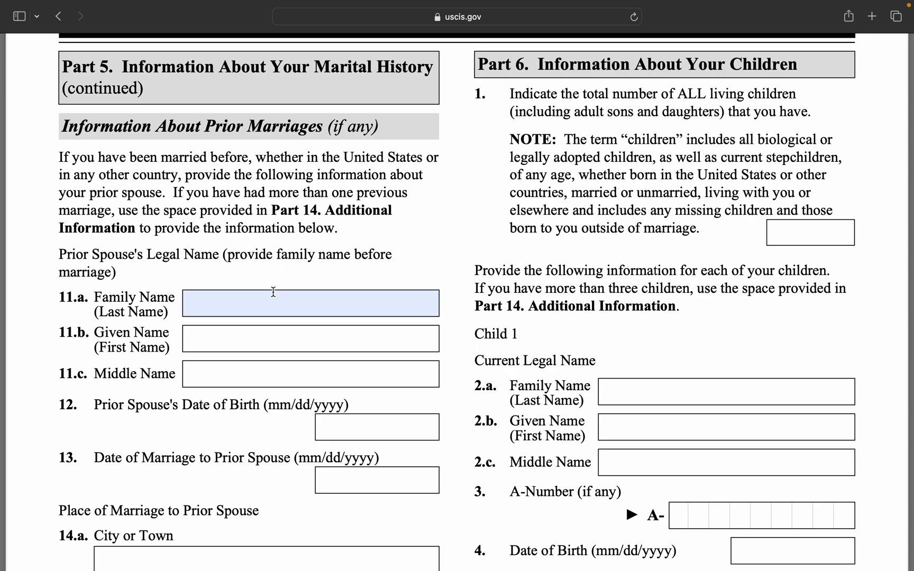
scroll(274, 292, down, 3)
scroll(274, 292, up, 2)
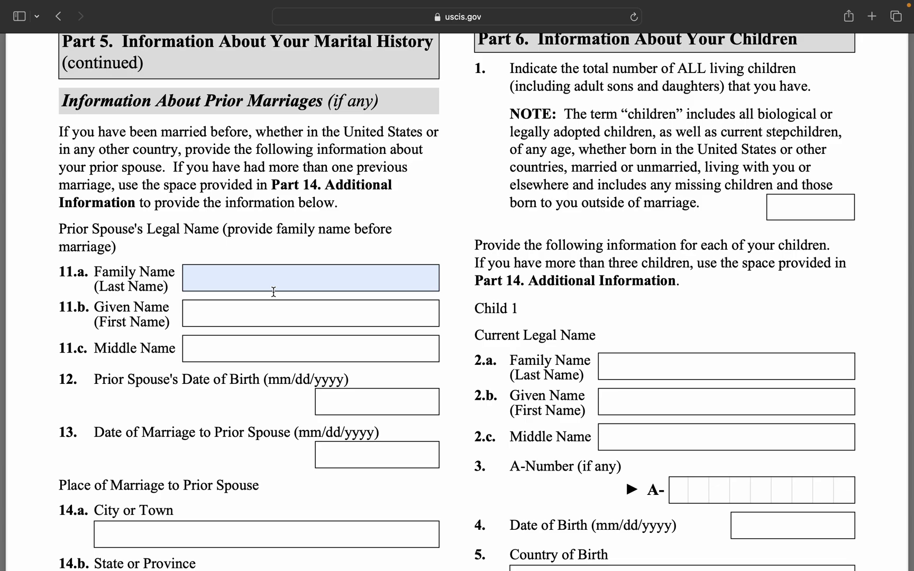
click(256, 281)
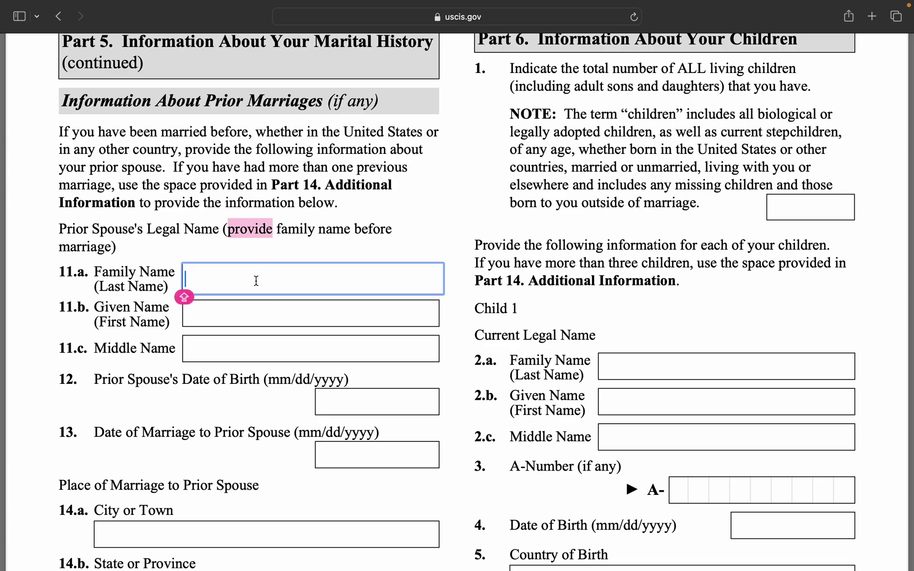
text(N/A)
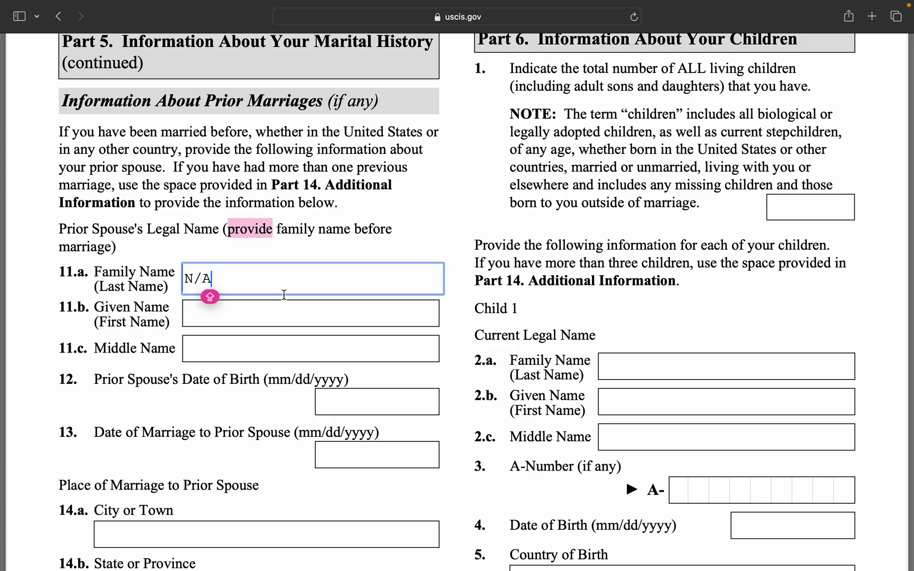
click(211, 319)
text(N/A)
click(224, 354)
text(N/A)
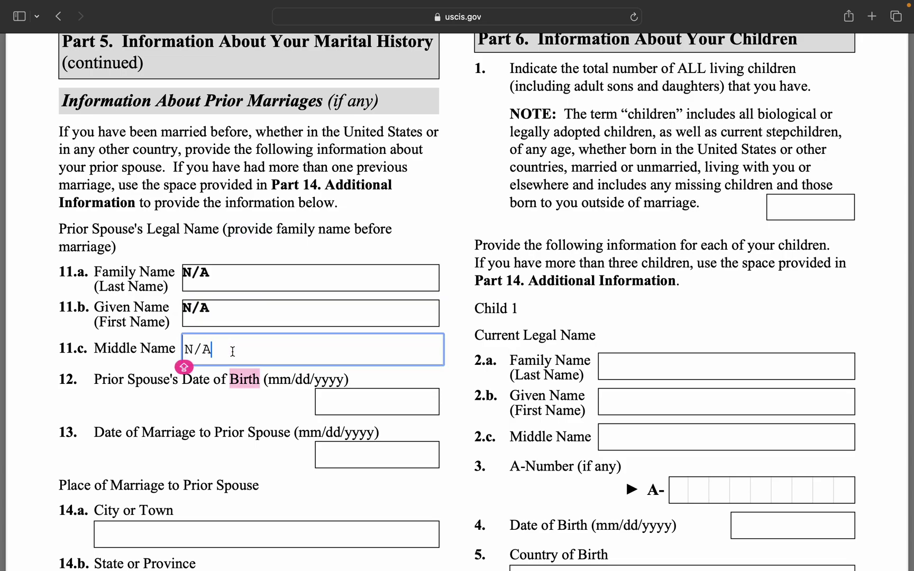
Enter N/A for the prior spouse's birth date and the prior marriage date.
click(363, 405)
text(N/A)
click(366, 448)
text(N/A)
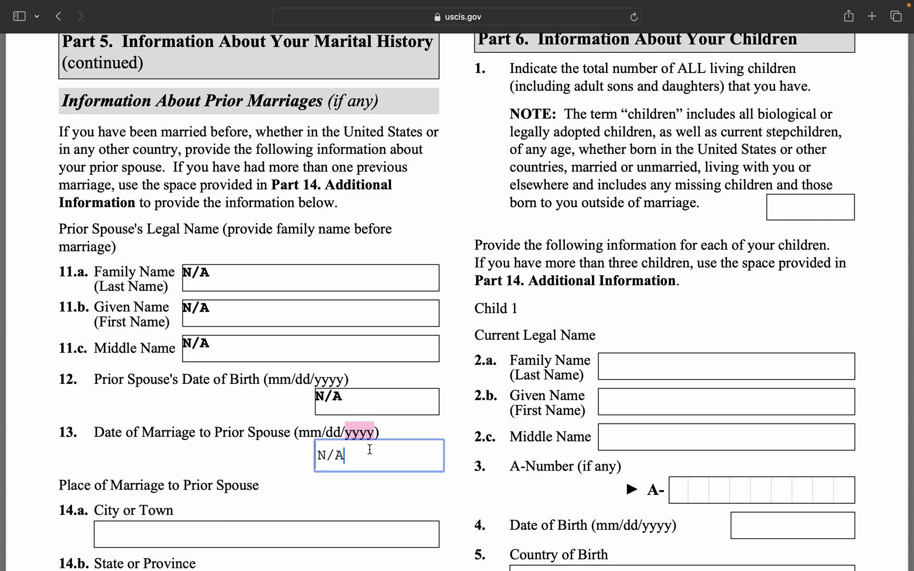
click(365, 512)
scroll(363, 512, down, 6)
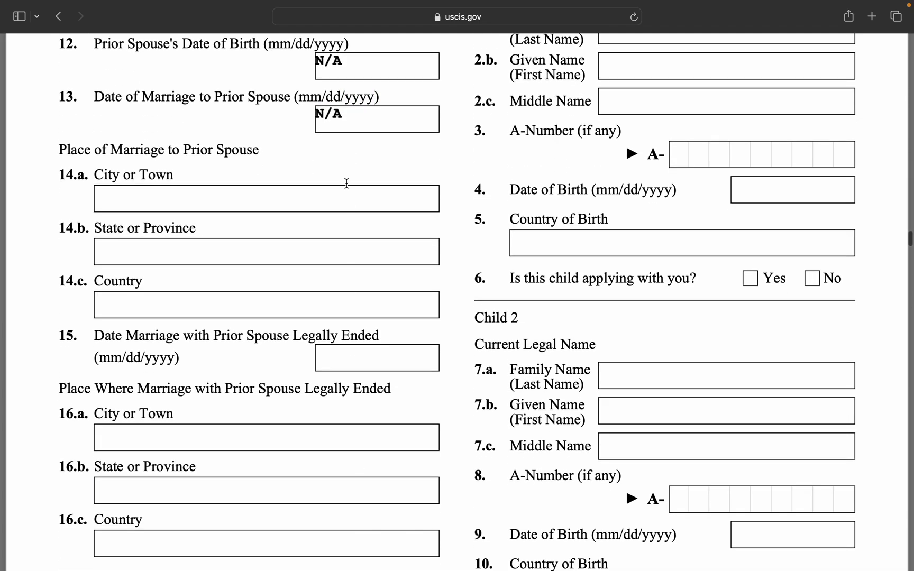
Enter N/A for the prior marriage place (14.a–14.c) and the item 15 end date.
click(348, 196)
text(N/A)
click(350, 253)
text(N/A)
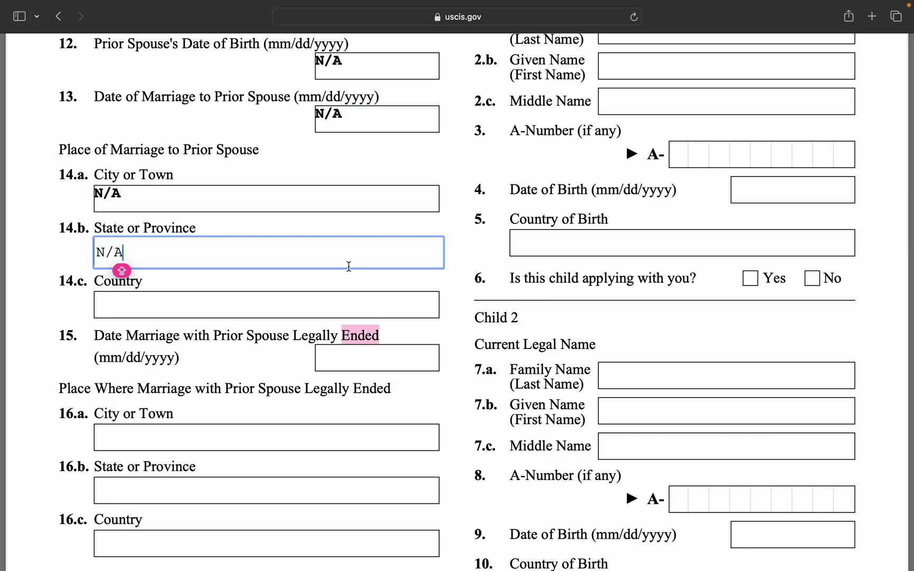
click(334, 311)
text(N/A)
click(342, 369)
text(N/A)
Enter N/A for where the prior marriage ended, fields 16.a–16.c.
click(336, 435)
text(N/A)
click(337, 488)
text(N/A)
scroll(347, 453, down, 3)
click(347, 453)
text(N/A)
scroll(563, 286, up, 10)
Enter 0 as the total number of living children in Part 6.
scroll(567, 286, down, 1)
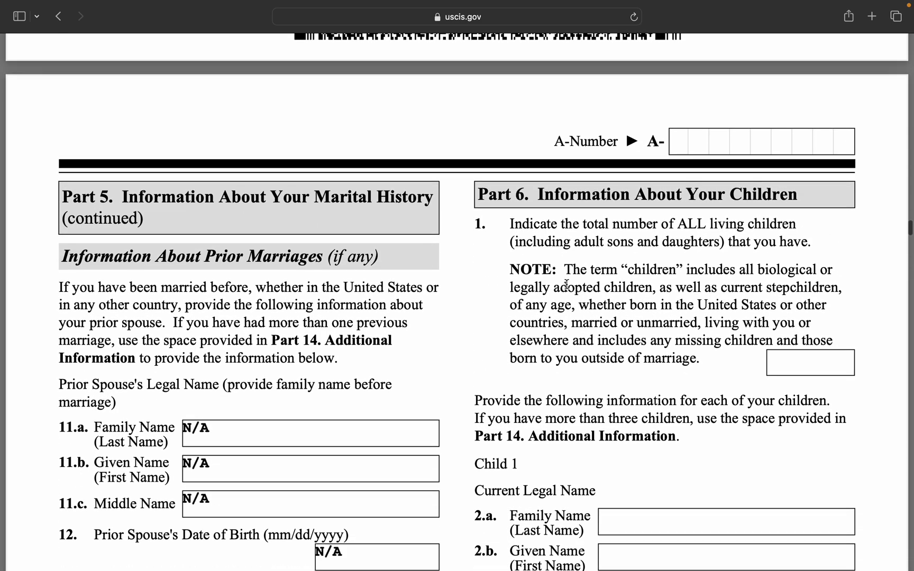
scroll(567, 285, down, 1)
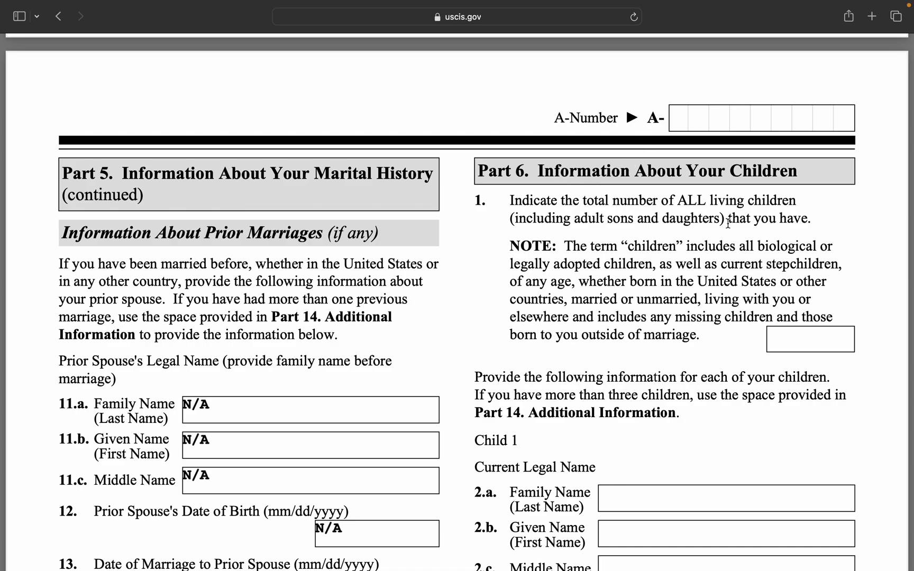
click(795, 344)
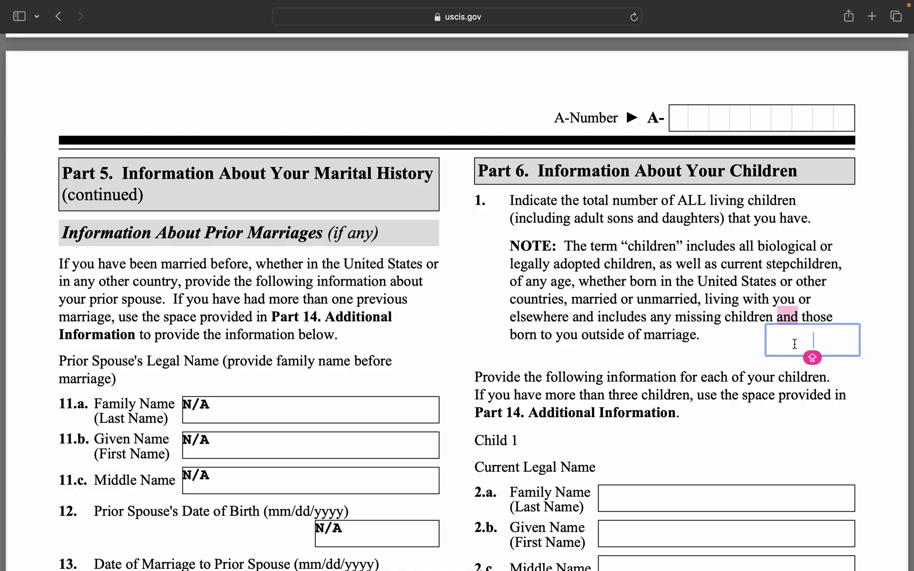
text(0)
click(776, 468)
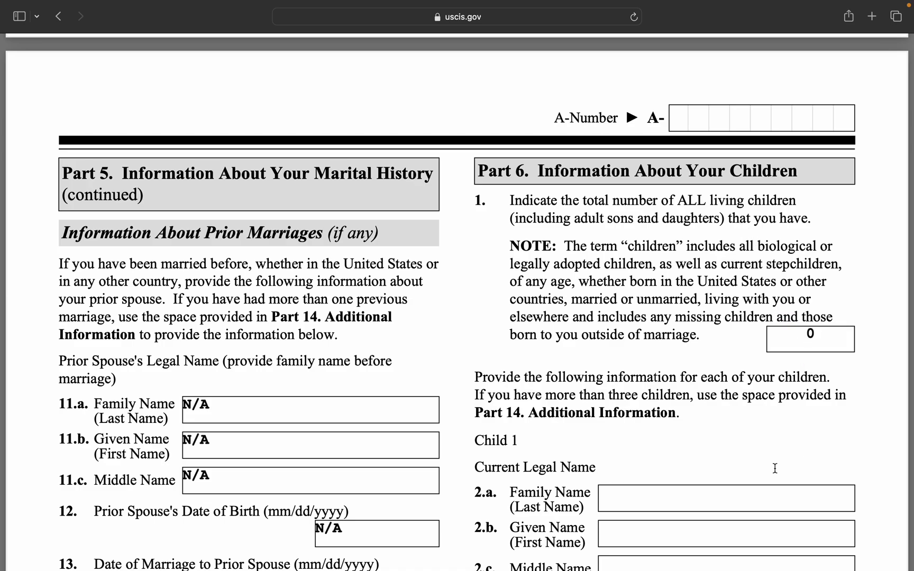
Enter N/A for Child 1's names, A-Number, date of birth and country of birth.
scroll(776, 467, down, 5)
click(799, 247)
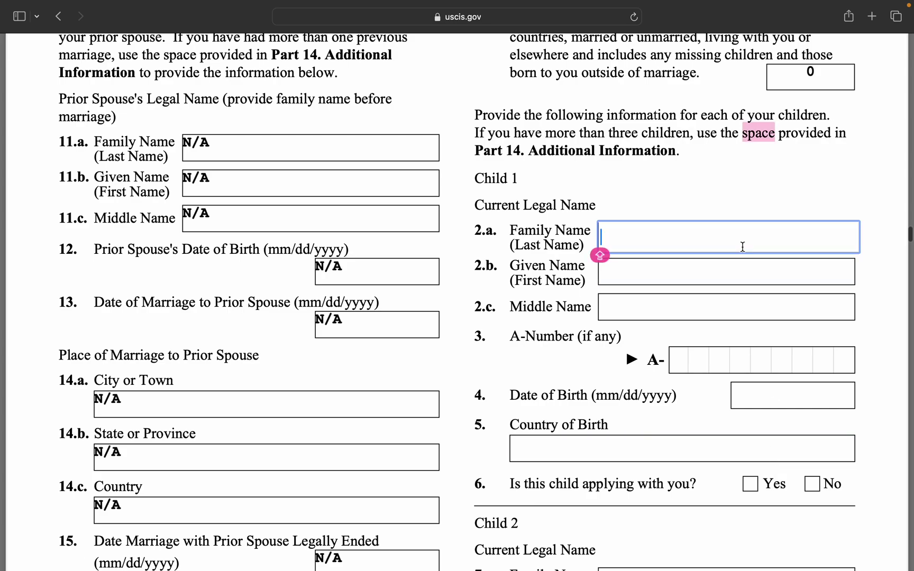
text(N/A)
click(719, 283)
text(N/A)
click(717, 310)
text(N/A)
click(692, 361)
text(N/A)
click(751, 398)
text(N/A)
click(654, 449)
text(N/A)
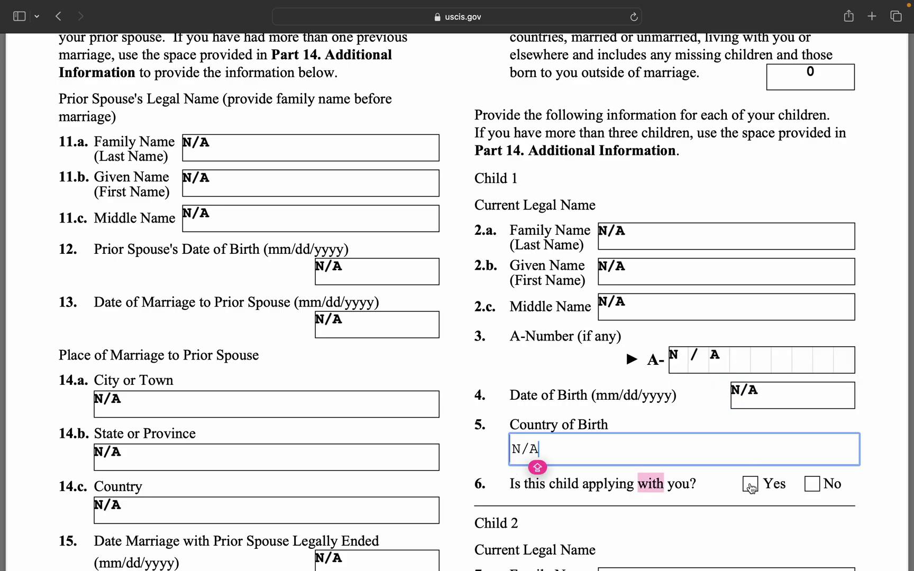
Enter N/A for Child 2's family, given and middle names.
scroll(772, 365, up, 3)
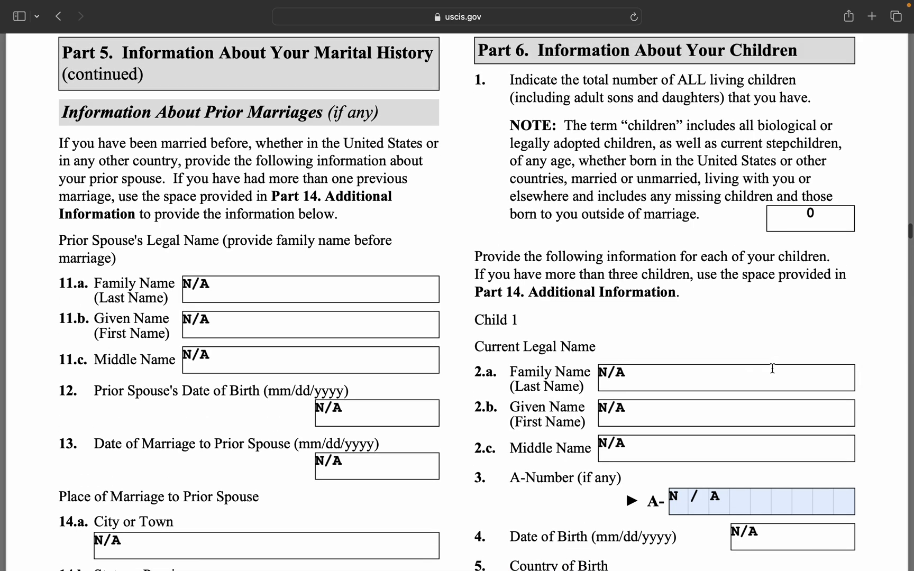
scroll(757, 351, down, 8)
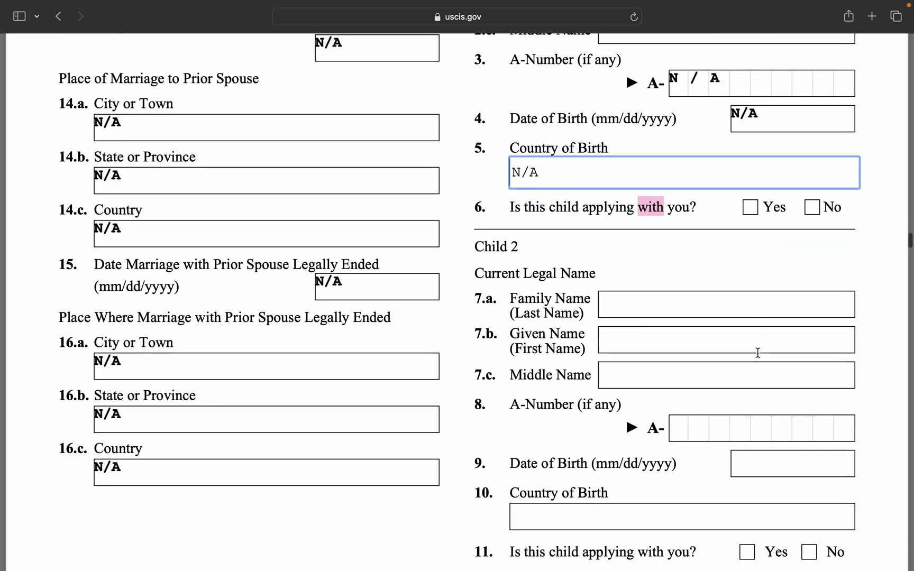
click(717, 298)
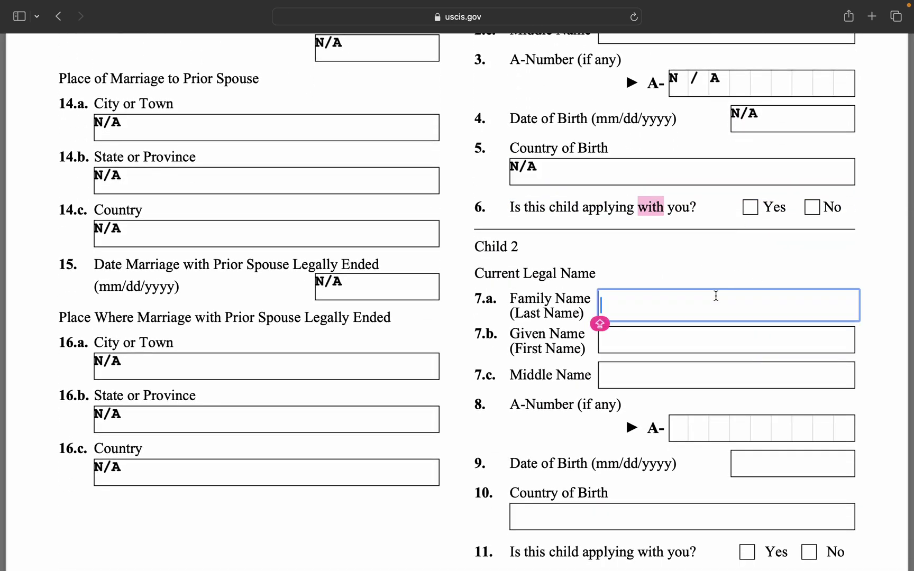
text(N/A)
click(703, 351)
text(N/A)
click(706, 384)
text(N/A)
Enter N/A for Child 2's A-Number, birth date and country, and mark No for applying with you.
click(680, 428)
text(N/A)
click(755, 463)
text(N/A)
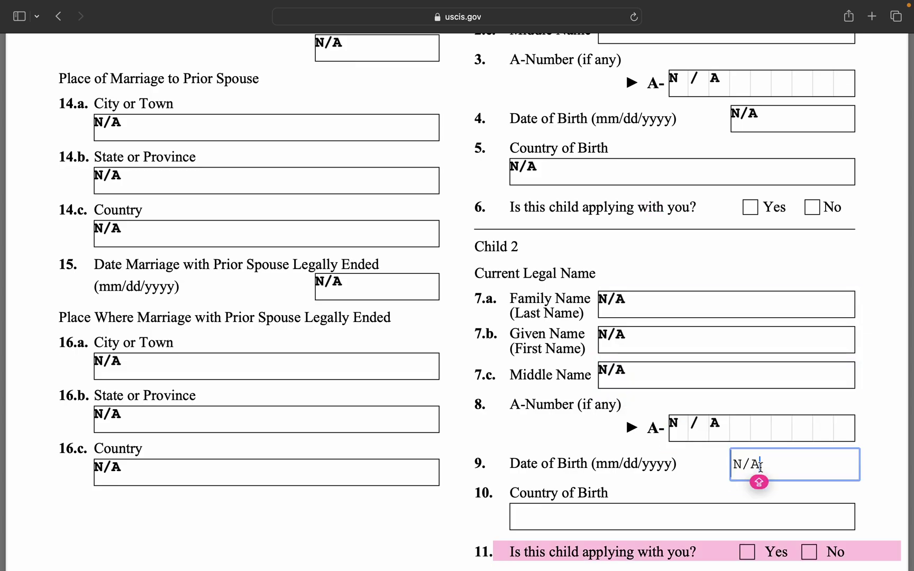
click(704, 509)
text(N/A)
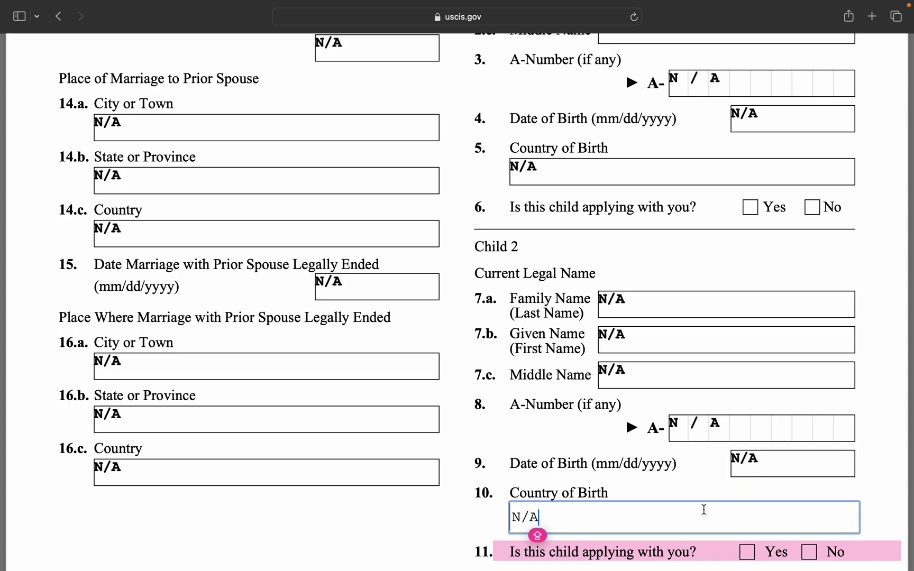
click(893, 392)
scroll(894, 392, down, 4)
click(814, 448)
Enter N/A for Child 3's family, given and middle names.
scroll(815, 450, down, 10)
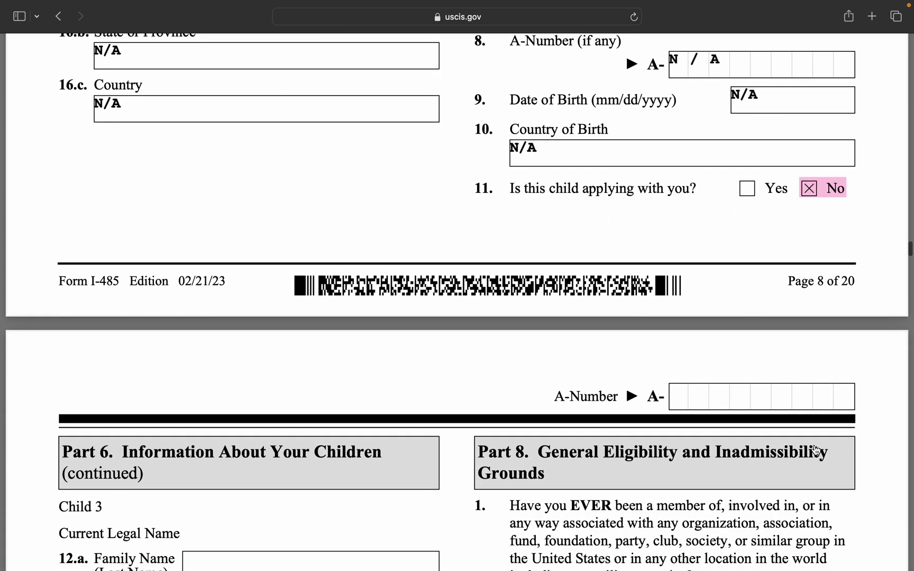
scroll(817, 449, down, 3)
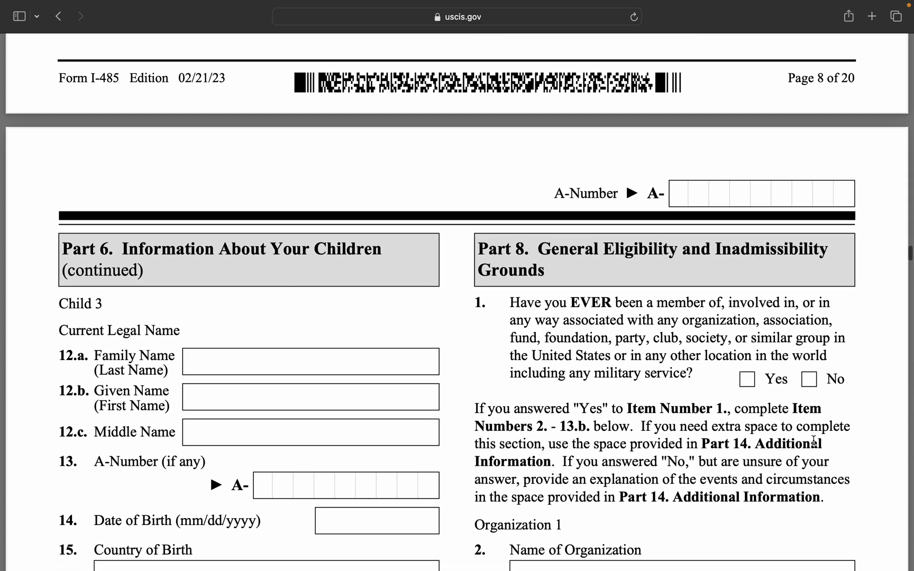
scroll(588, 306, down, 3)
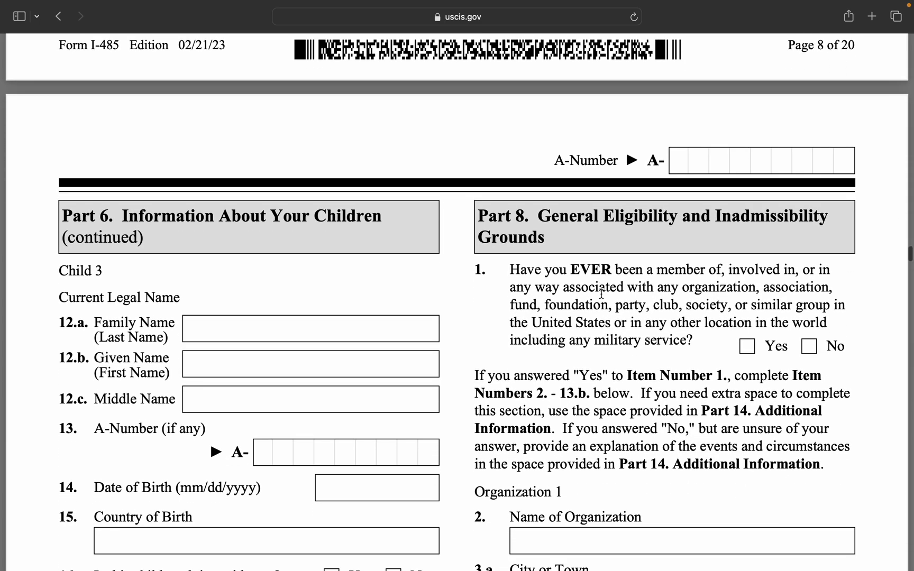
scroll(601, 294, down, 1)
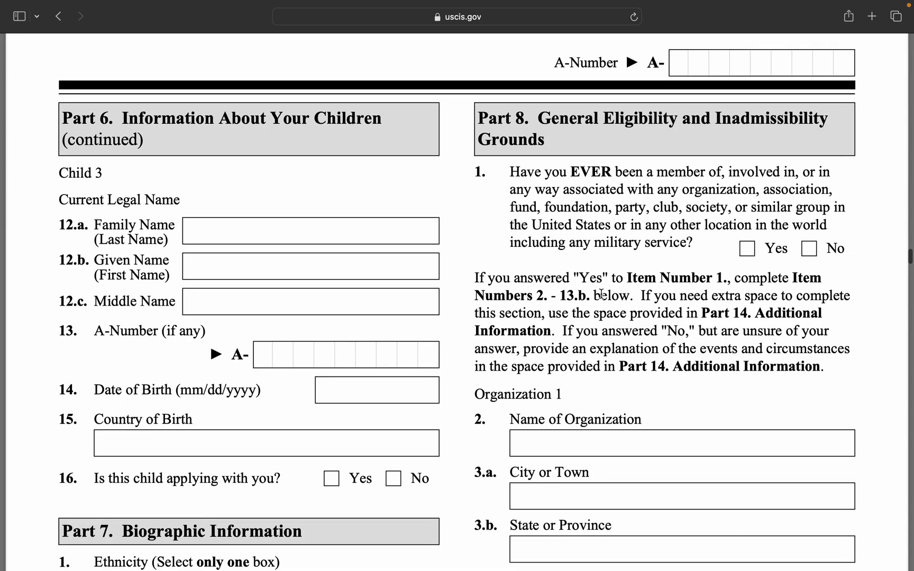
click(306, 226)
text(N/A)
click(299, 257)
text(N/A)
click(300, 301)
text(N/A)
Enter N/A for Child 3's A-Number, birth date and country, and answer No to item 16.
click(305, 341)
text(N/A)
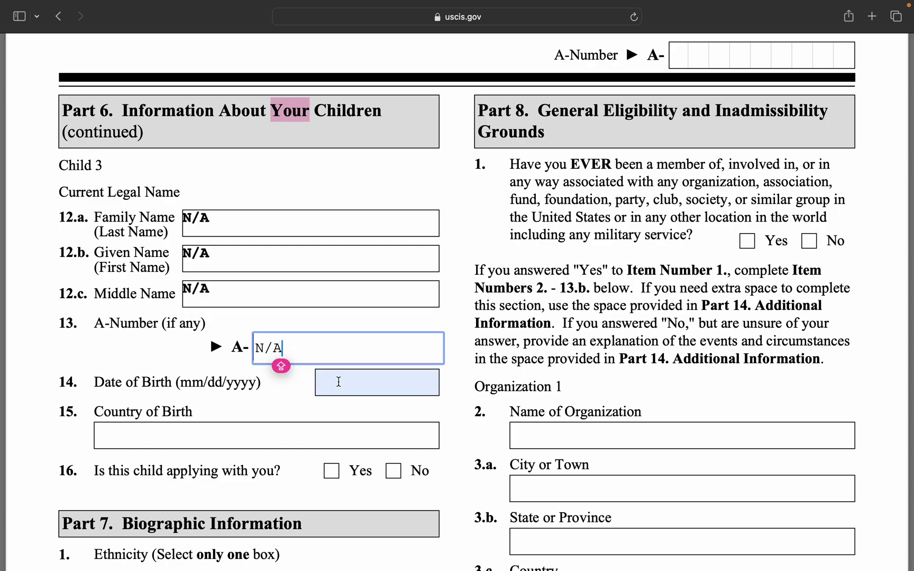
click(357, 381)
text(N/A)
click(339, 435)
text(N/A)
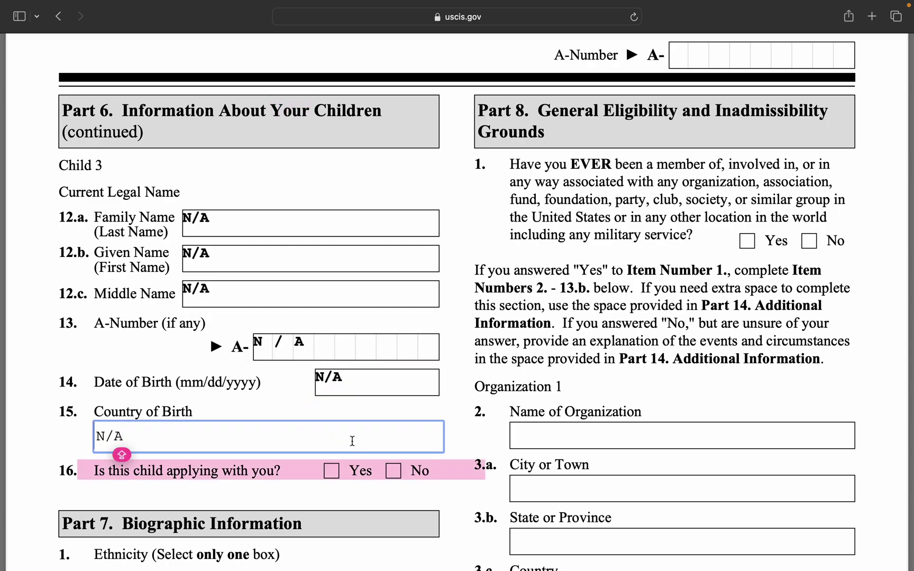
scroll(349, 440, down, 5)
click(394, 249)
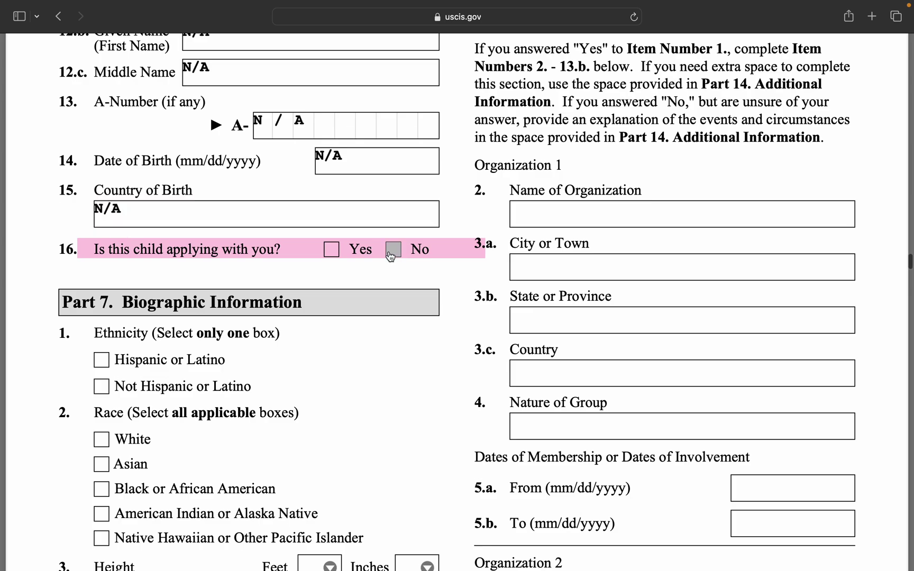
scroll(386, 397, down, 3)
scroll(386, 399, down, 2)
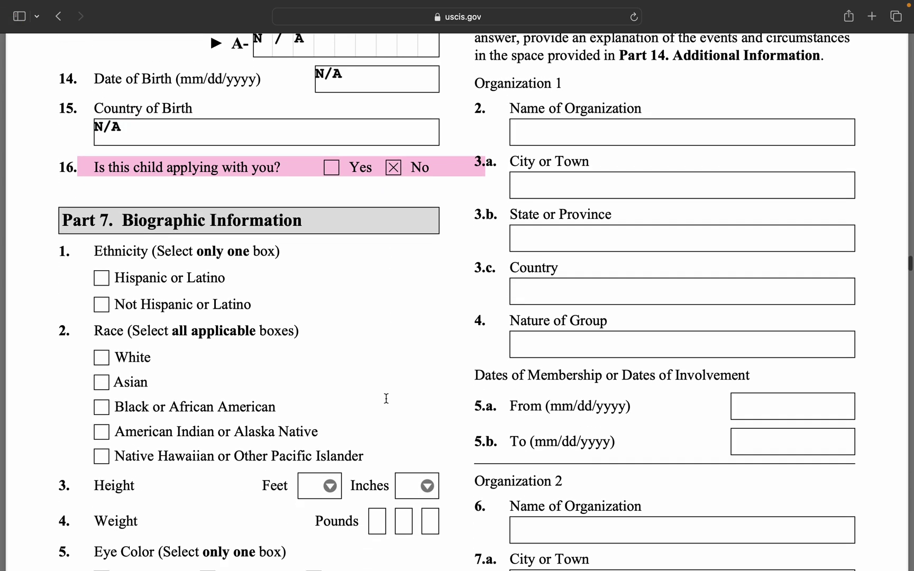
scroll(386, 398, down, 2)
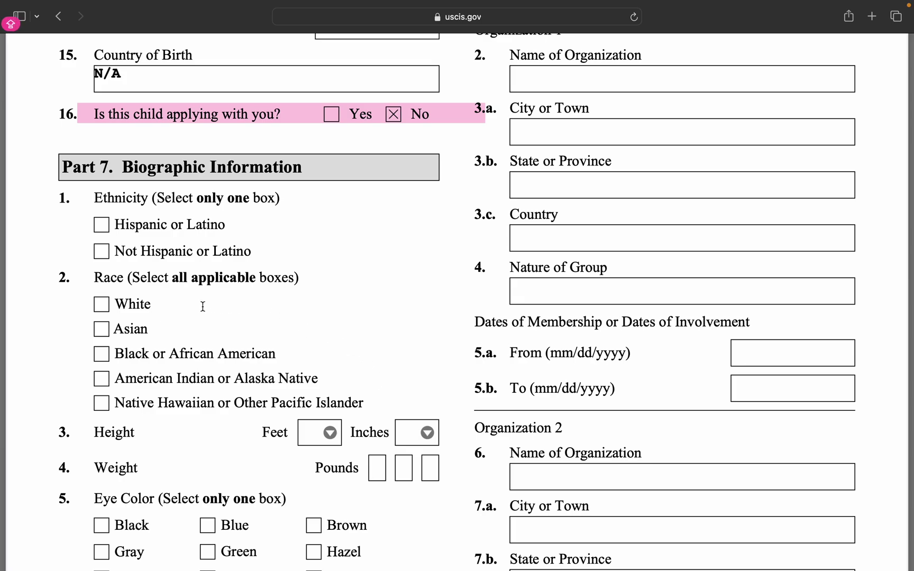
click(102, 330)
scroll(243, 339, down, 5)
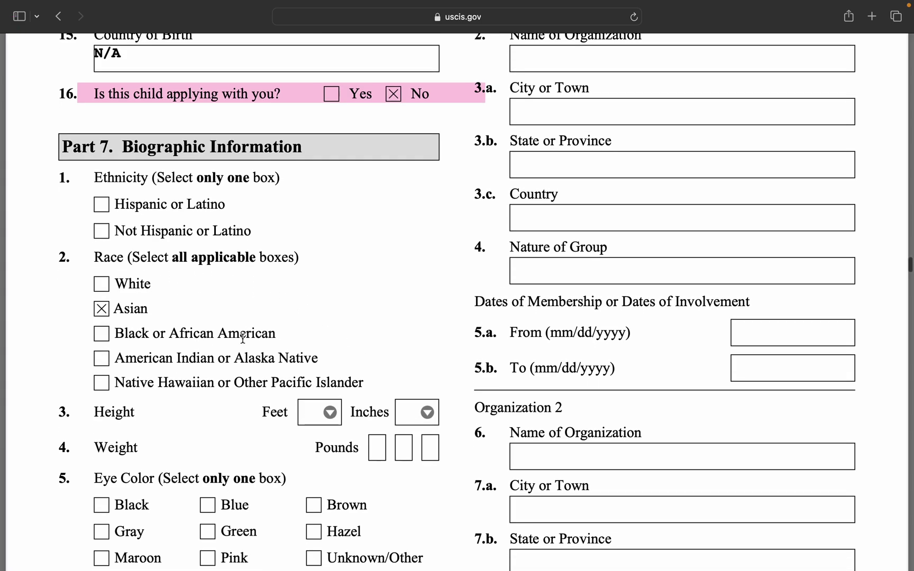
scroll(243, 339, down, 3)
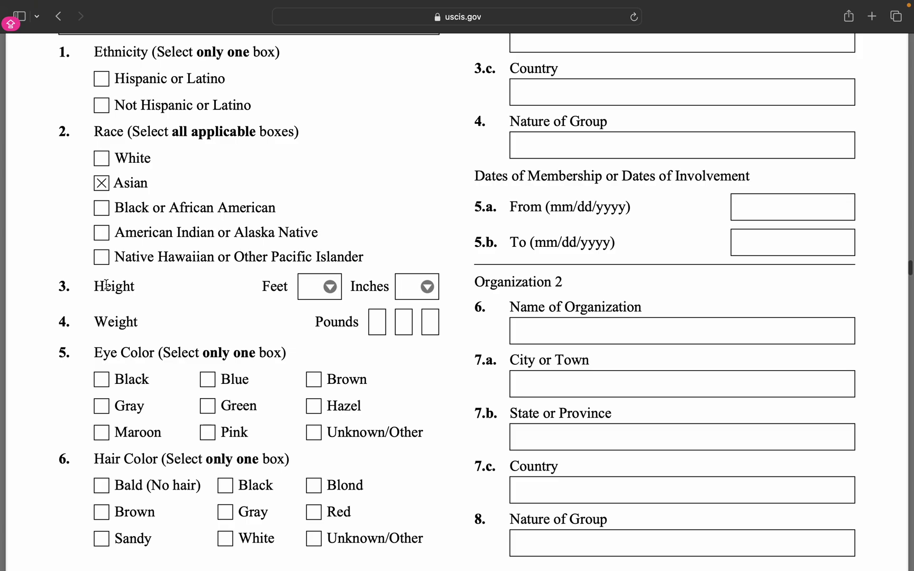
click(314, 290)
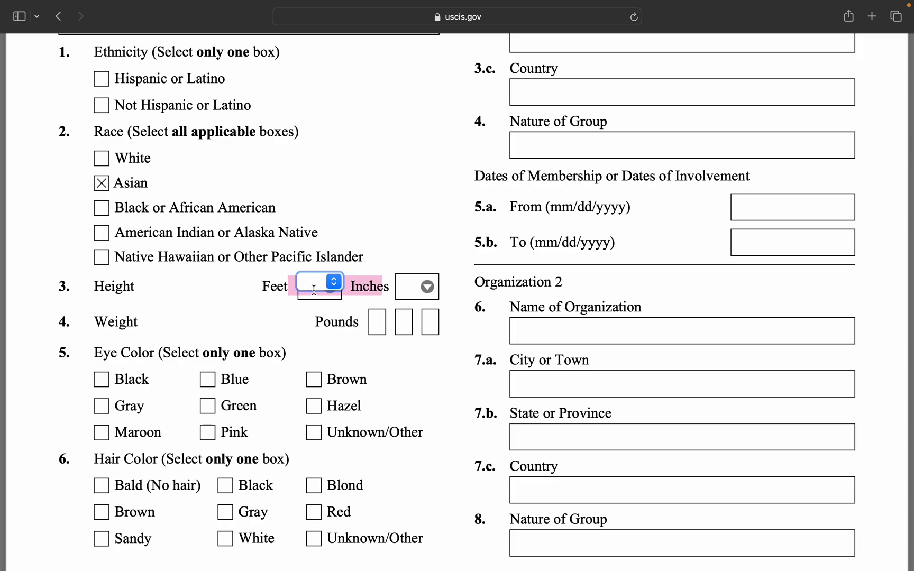
click(314, 290)
click(389, 301)
key(5)
click(407, 286)
click(431, 285)
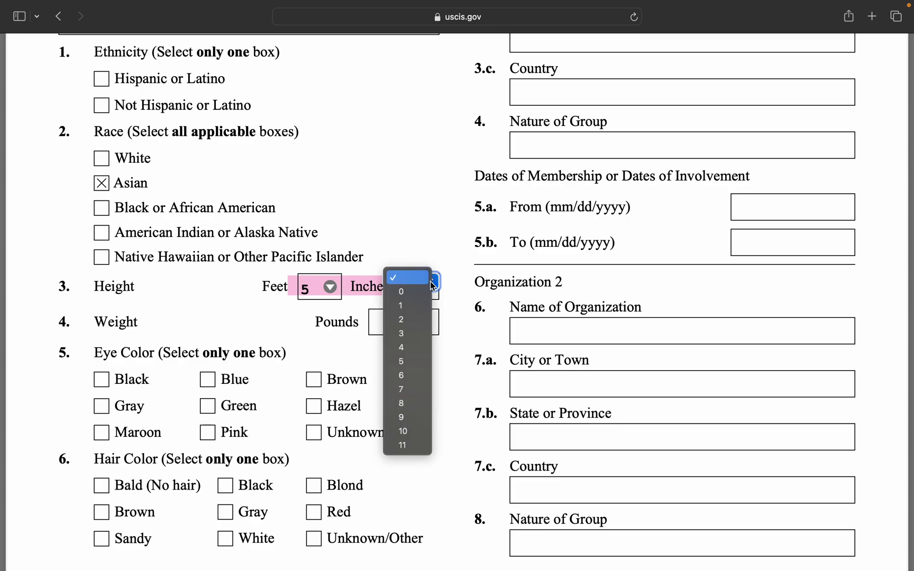
click(412, 323)
click(377, 323)
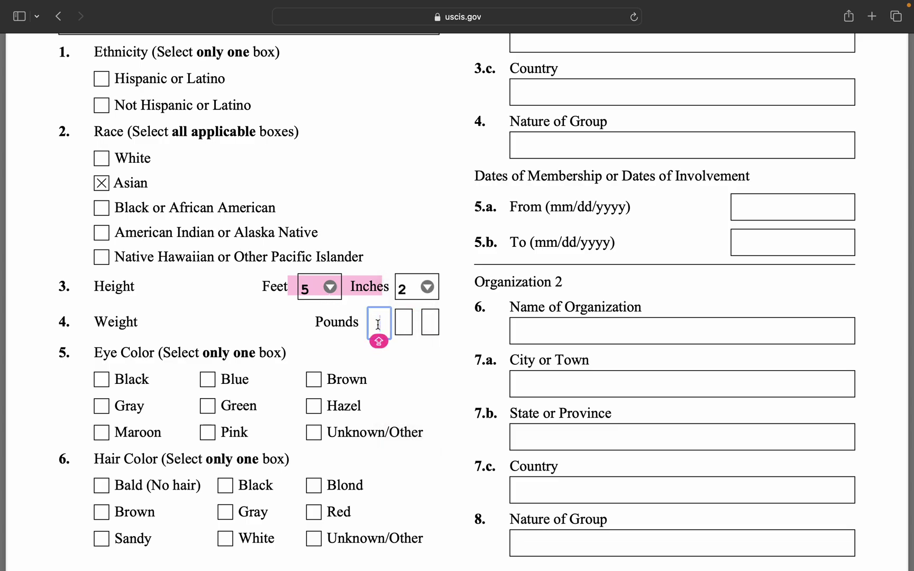
text(1)
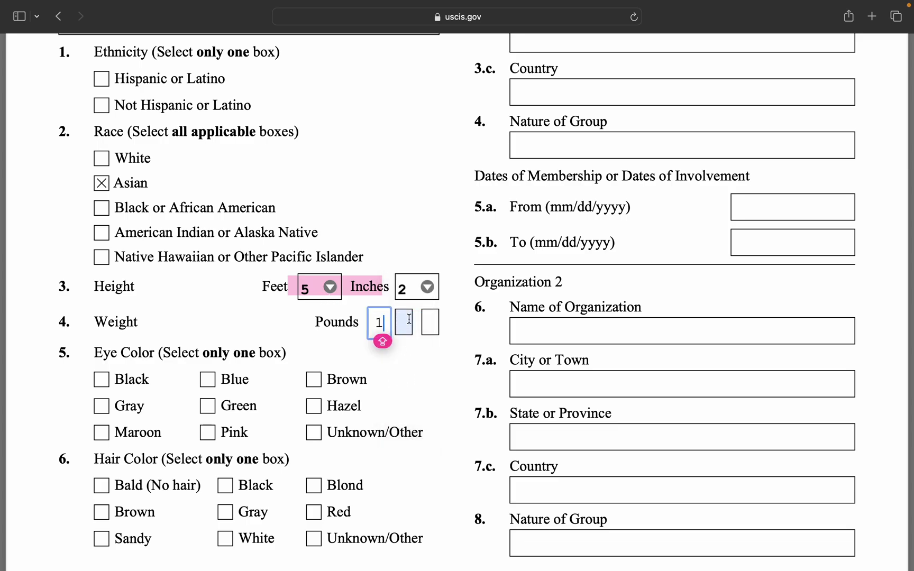
click(407, 323)
text(3)
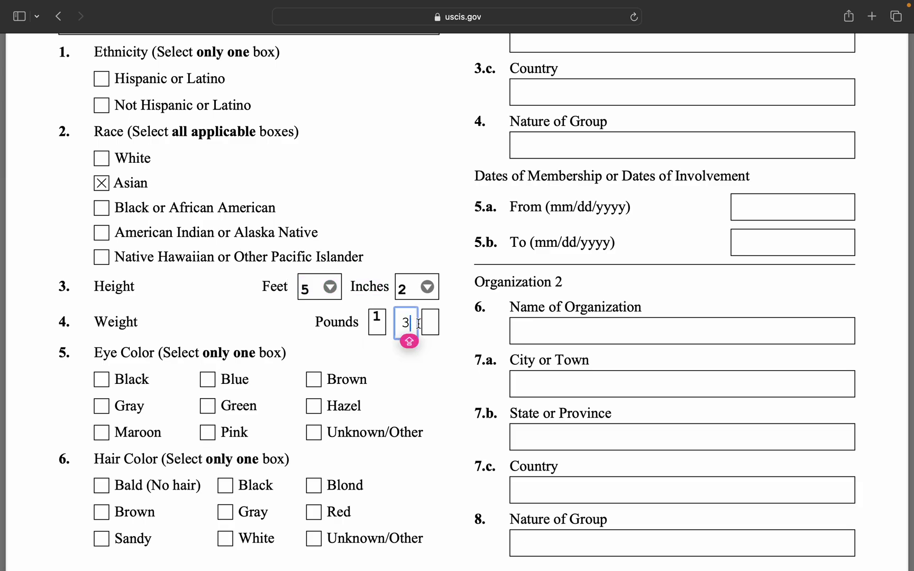
click(432, 322)
text(7)
click(417, 372)
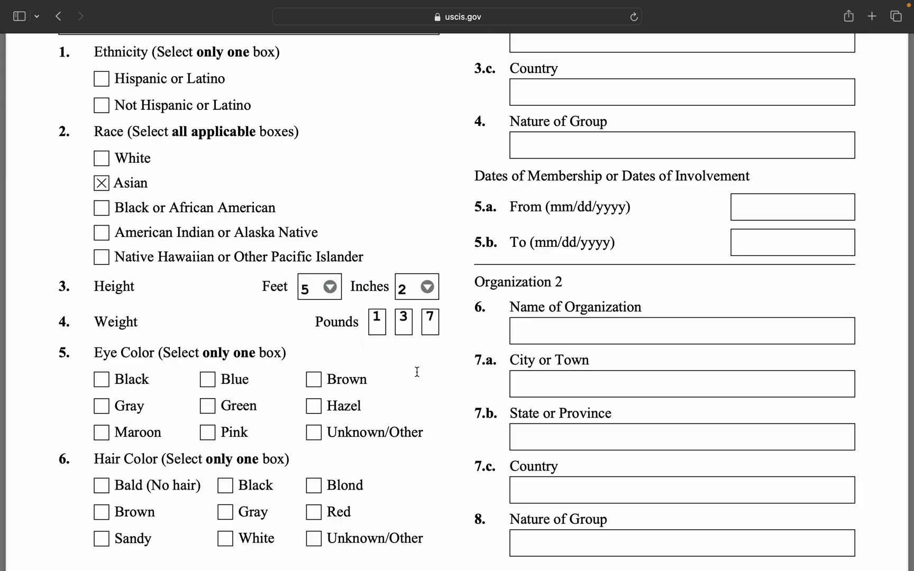
scroll(417, 372, down, 3)
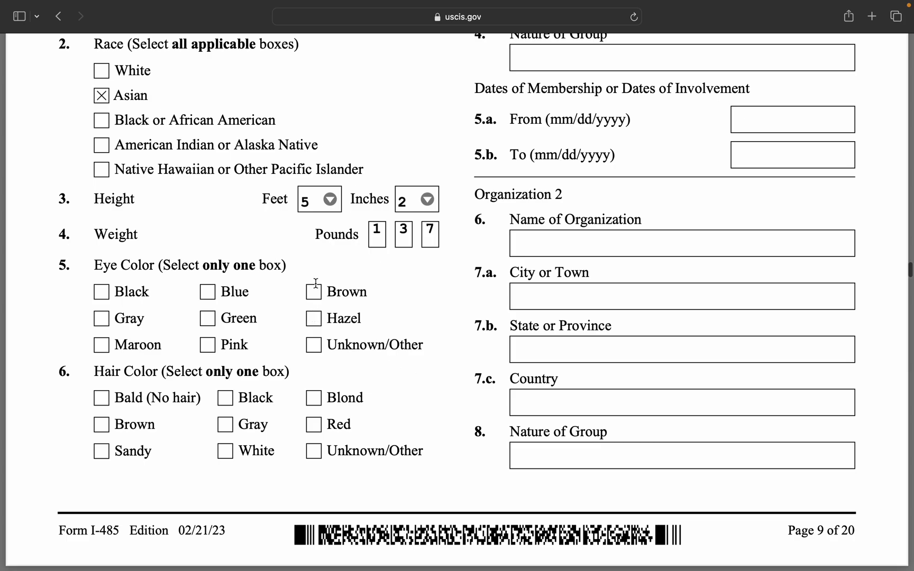
click(315, 297)
scroll(310, 363, down, 2)
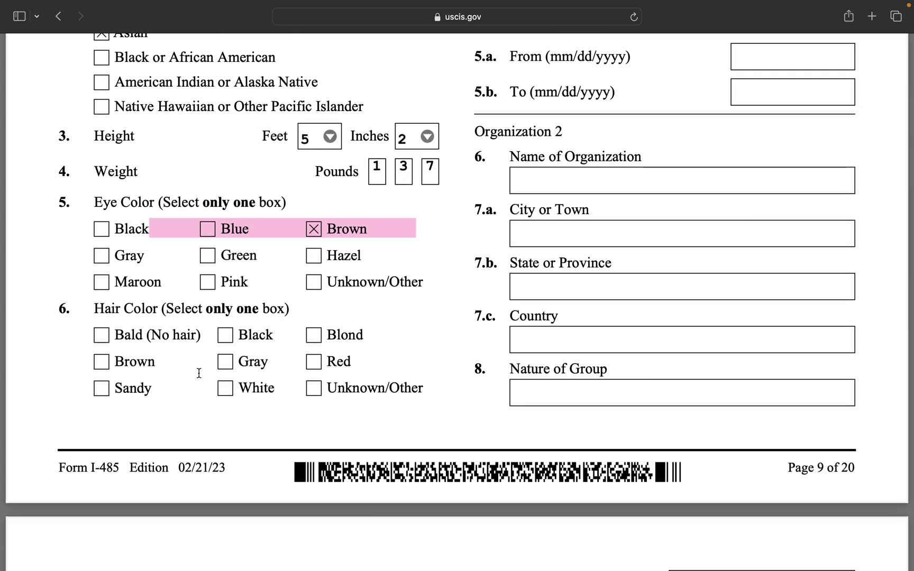
click(102, 363)
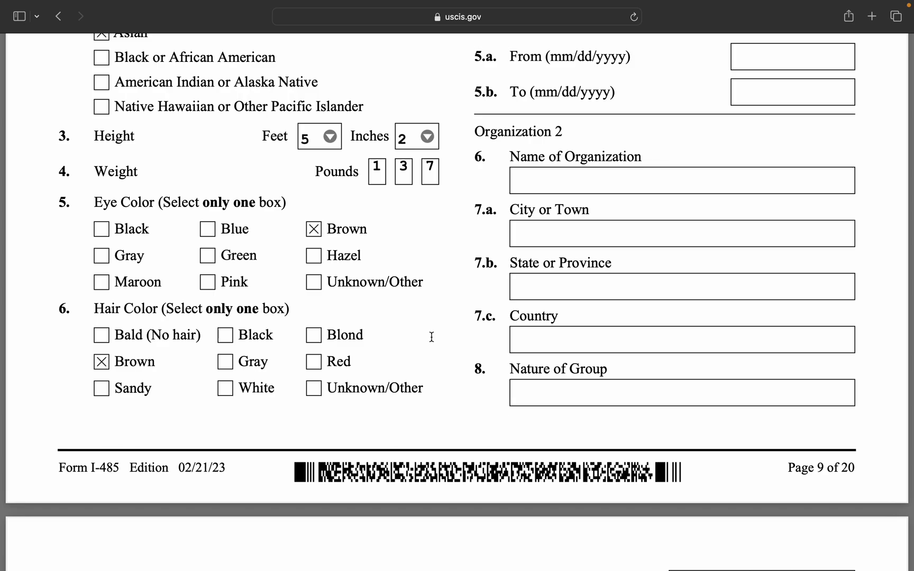
click(521, 280)
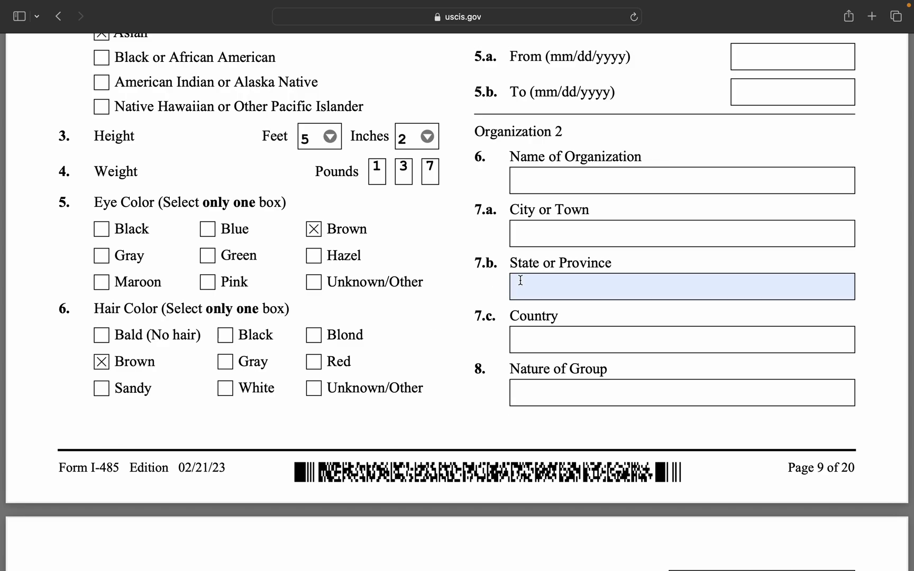
scroll(521, 280, up, 3)
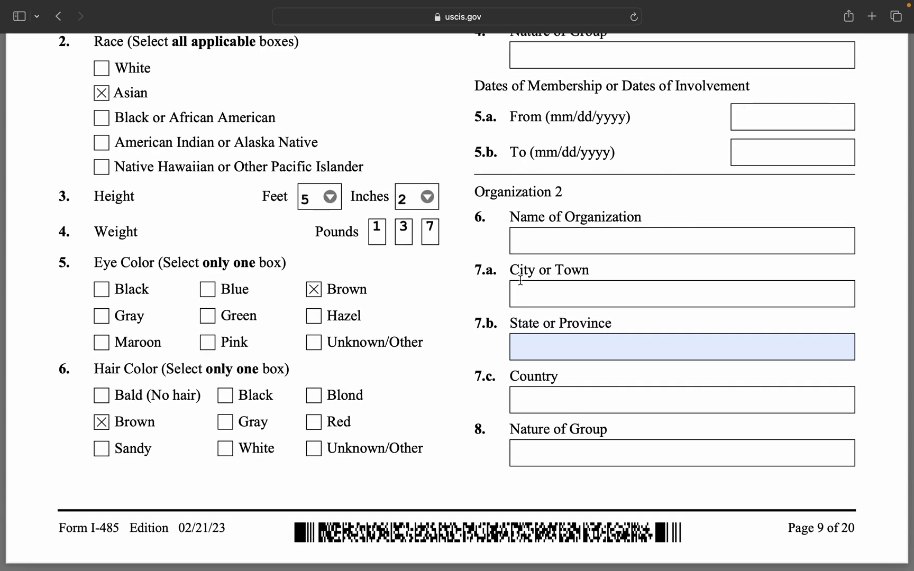
scroll(521, 281, up, 10)
scroll(519, 288, down, 2)
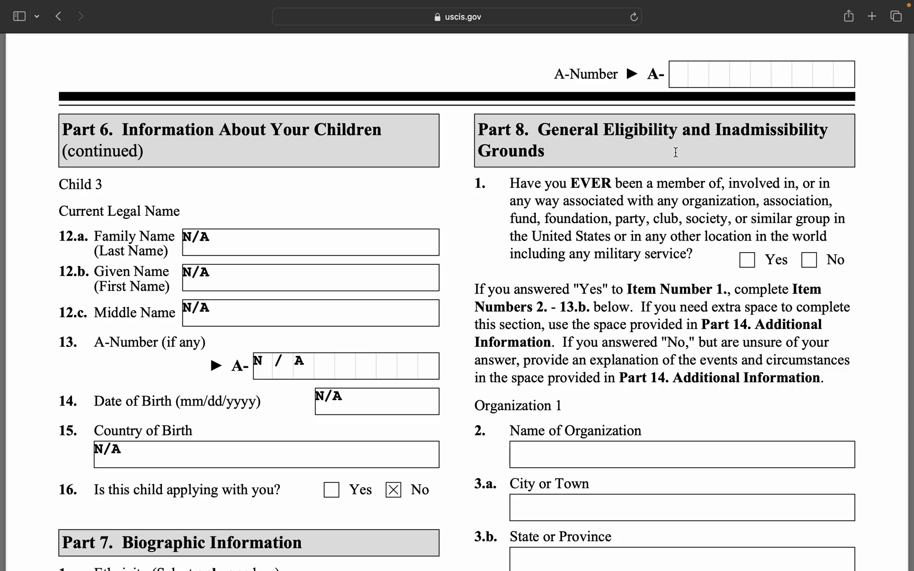
Answer No to Part 8 Item 1 and enter N/A for Organization 1's name, city, state and country.
scroll(736, 219, down, 2)
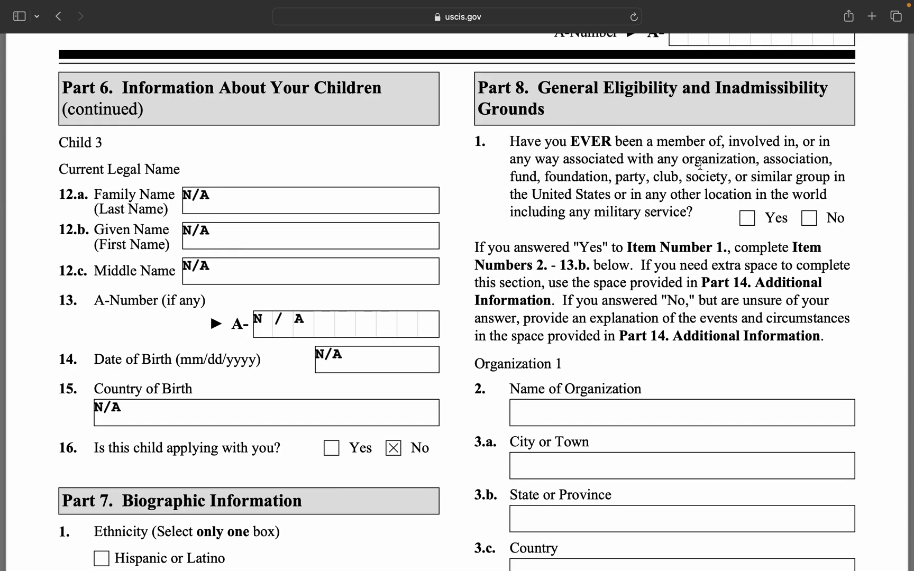
click(812, 225)
scroll(695, 382, down, 5)
click(672, 279)
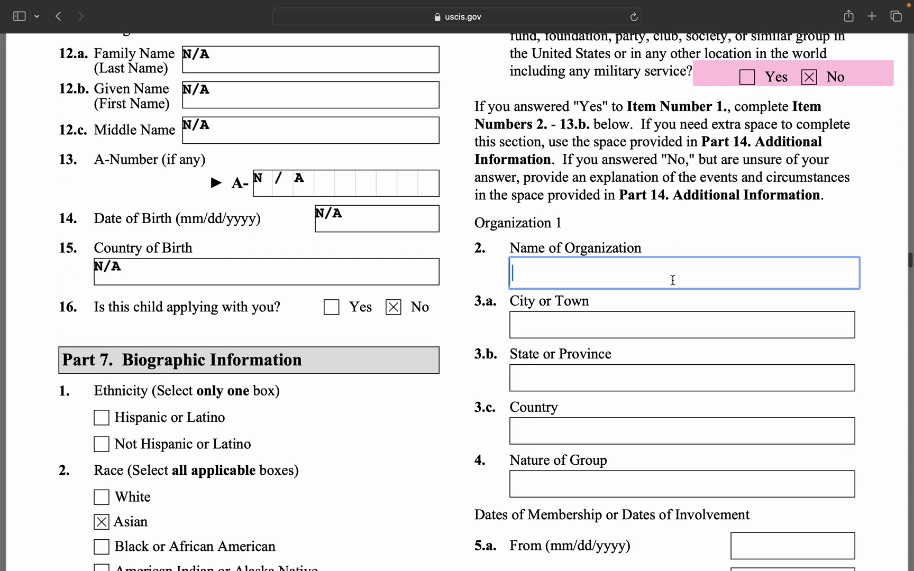
text(N/A)
click(662, 326)
text(N/A)
click(638, 390)
text(N/A)
click(621, 424)
text(N/A)
Enter N/A for Organization 1's nature of group and membership start and end dates.
scroll(617, 450, down, 3)
click(617, 398)
text(N/A)
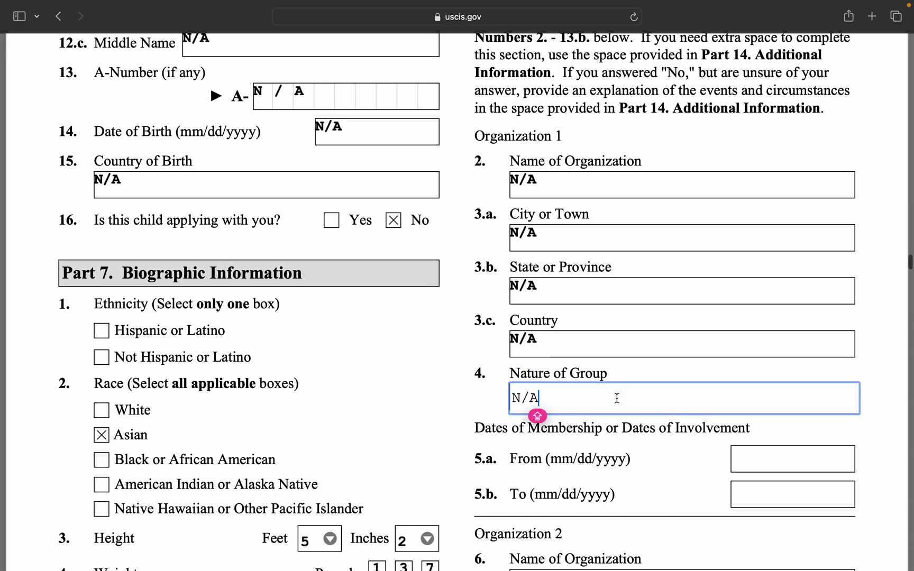
click(747, 458)
text(N/A)
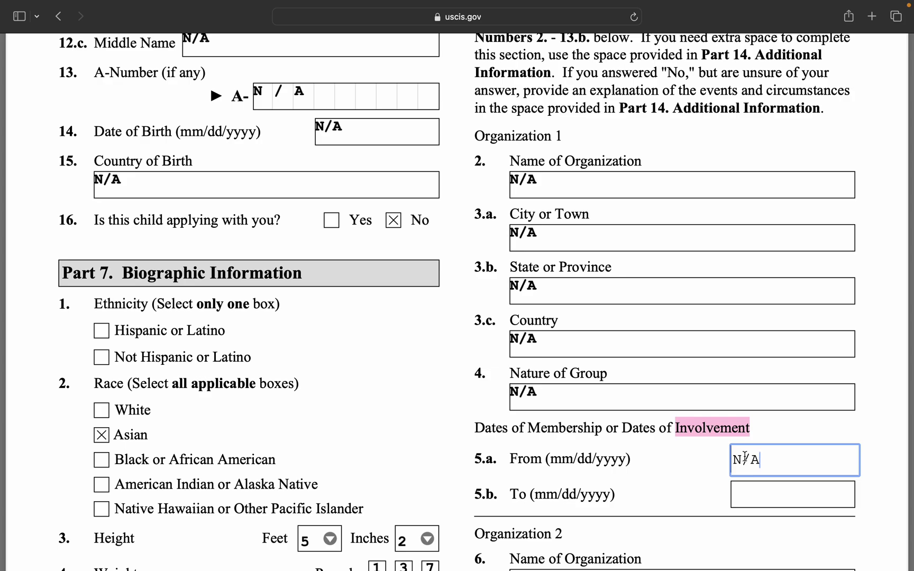
click(748, 492)
text(N/A)
Enter N/A for Organization 2's name, city, state and country, correcting a stray letter in the city.
scroll(765, 464, down, 10)
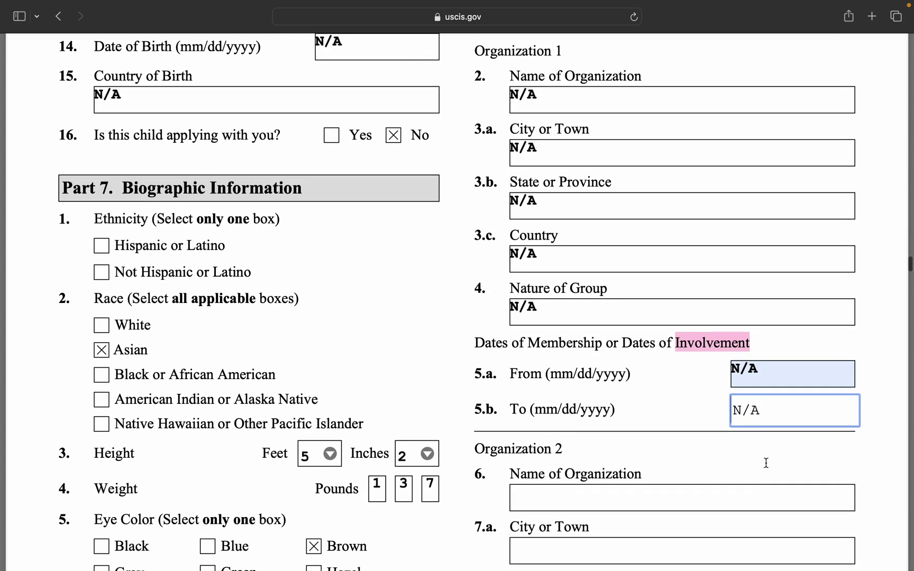
click(703, 296)
text(N/A)
click(687, 335)
text(VN/A)
key(BackSpace)
key(BackSpace)
key(BackSpace)
key(BackSpace)
text(N/A)
click(658, 395)
text(N/A)
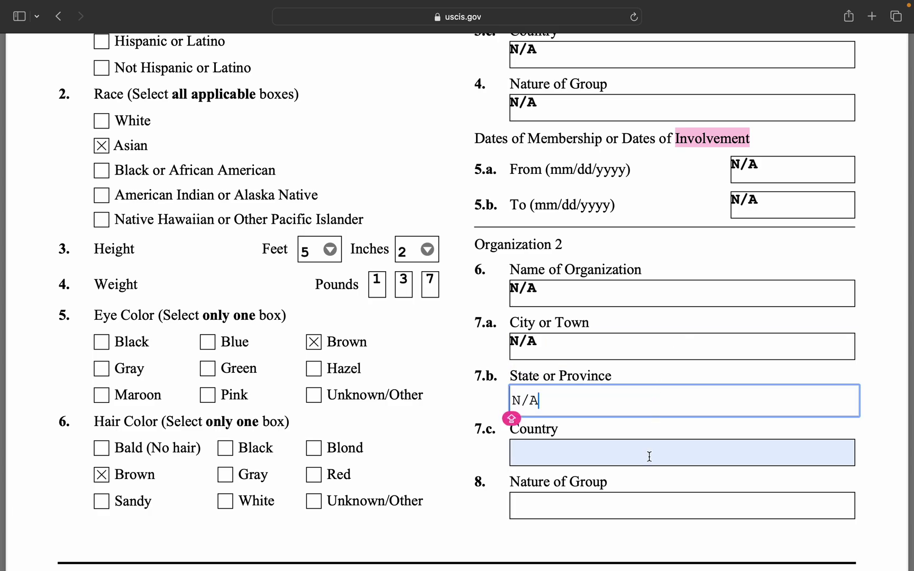
click(645, 446)
text(N/A)
Fill Organization 2's nature of group and enter N/A for its start and end dates.
scroll(628, 465, down, 3)
click(626, 424)
text(N/A)
scroll(638, 351, down, 15)
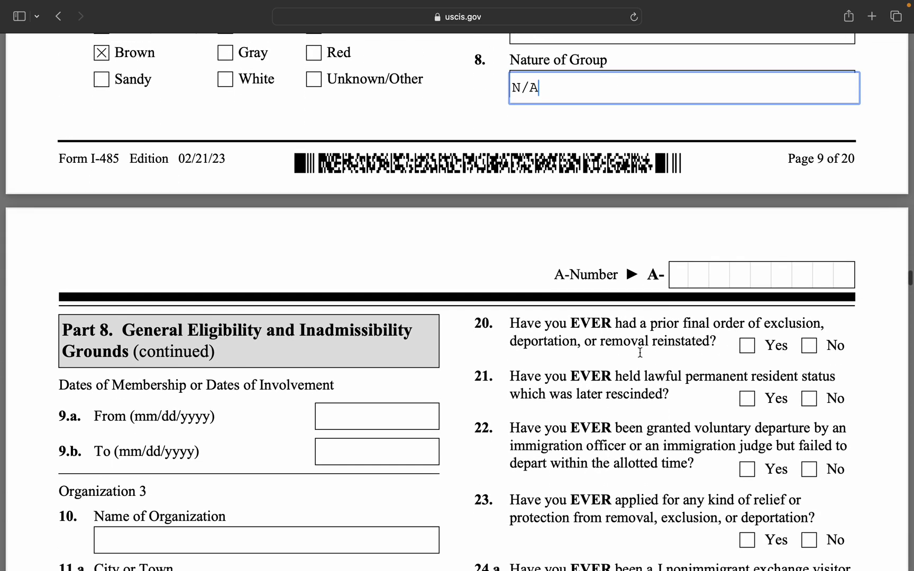
scroll(640, 352, down, 2)
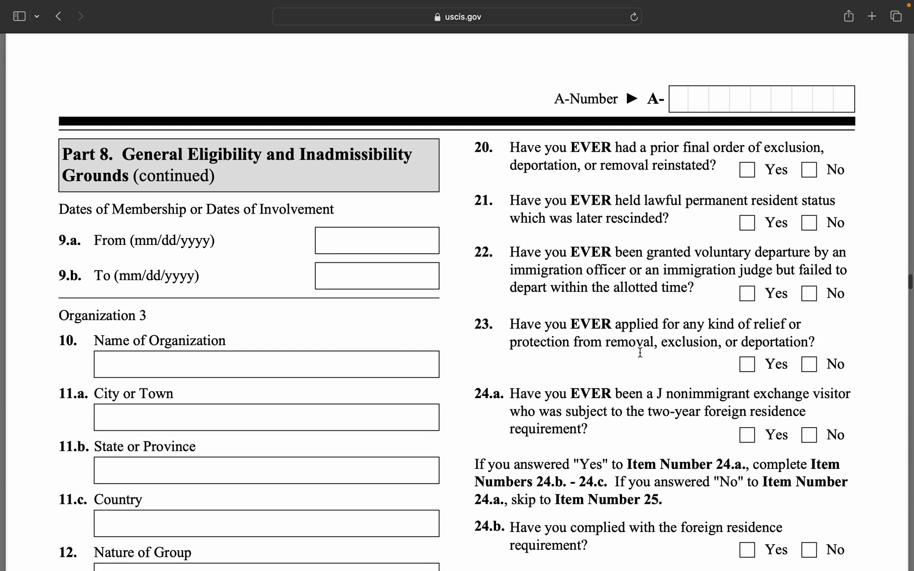
click(365, 247)
text(N/A)
click(360, 276)
text(N/A)
Enter N/A for Organization 3's name, city and state or province.
click(332, 359)
text(N/A)
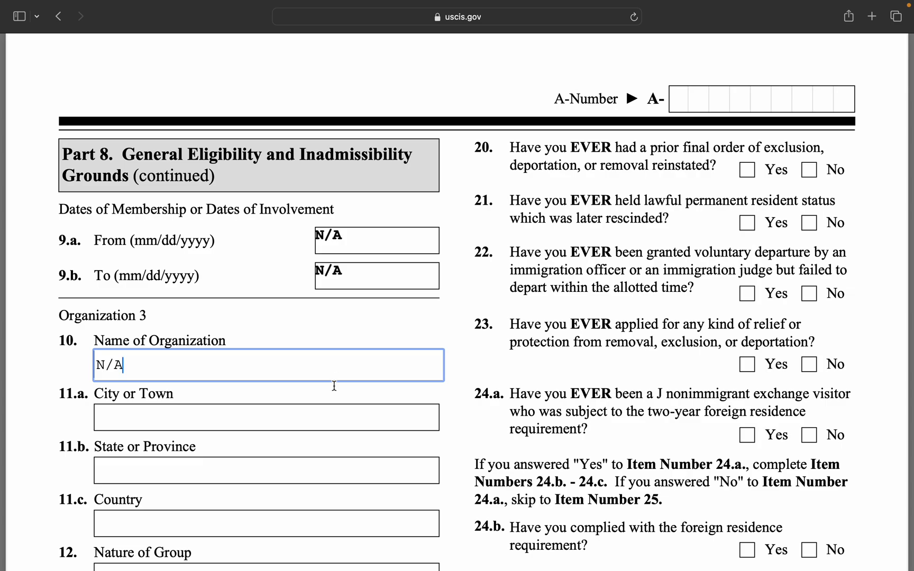
click(327, 408)
text(N/A)
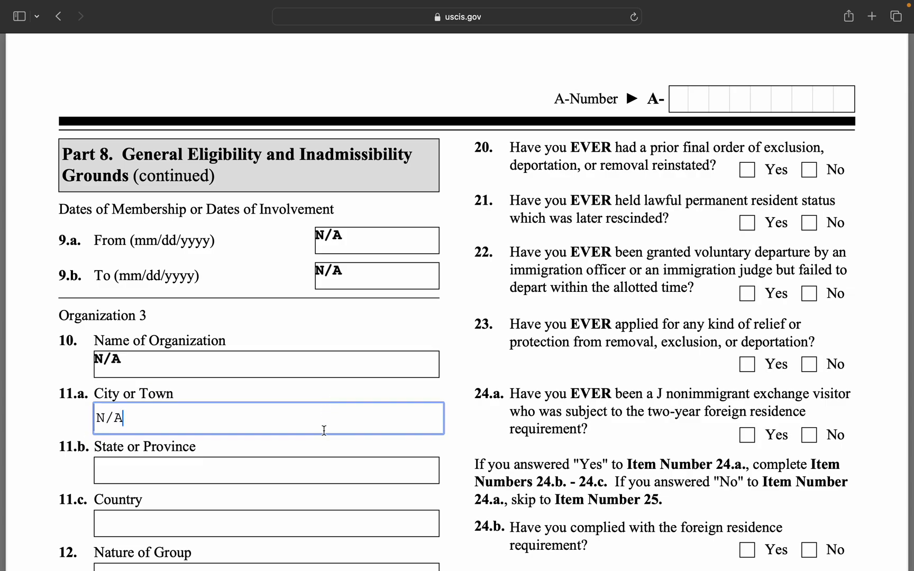
click(319, 472)
text(N/A)
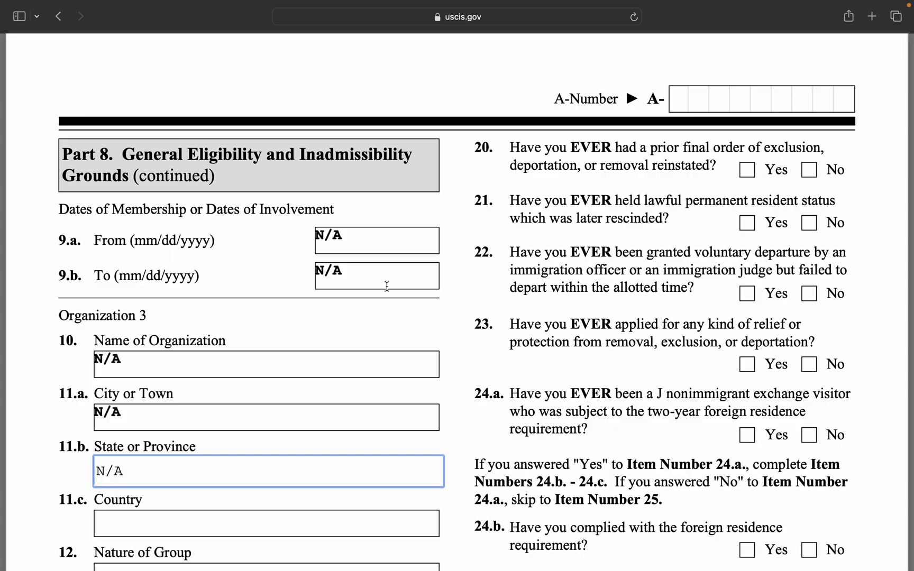
Enter N/A for Organization 3's country, nature of group, and start and end dates.
scroll(424, 323, down, 5)
scroll(425, 324, down, 3)
click(342, 191)
text(N/A)
click(344, 244)
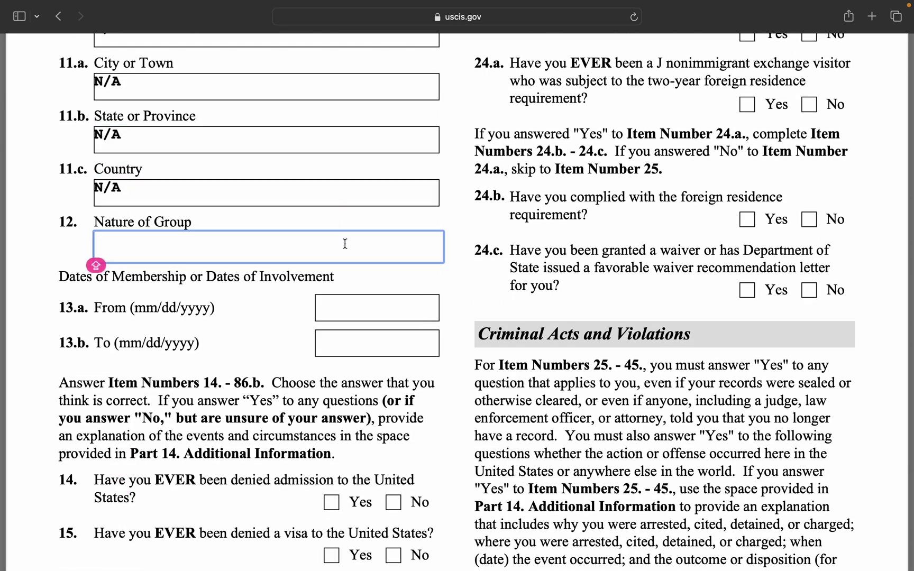
text(N/A)
click(361, 312)
text(N/A)
click(371, 344)
text(N/A)
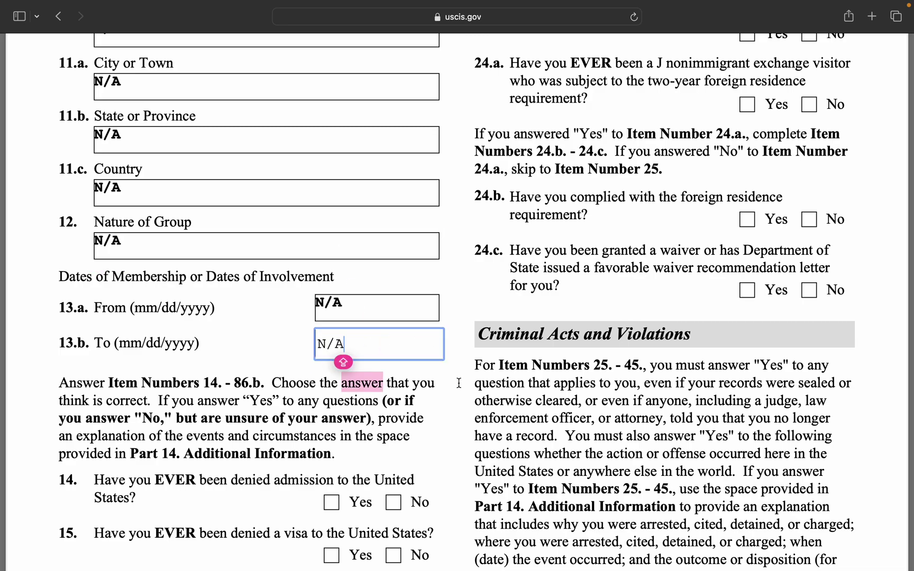
click(459, 382)
scroll(292, 374, down, 2)
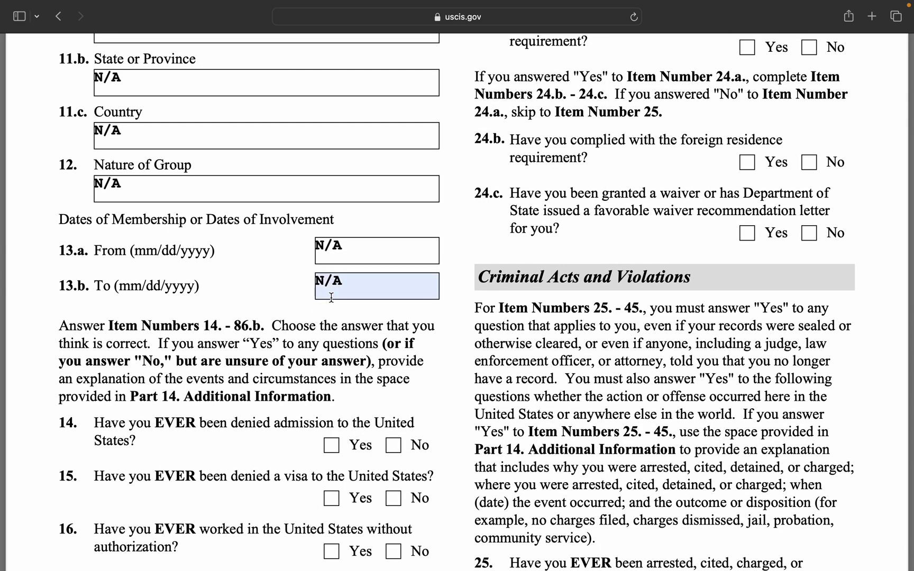
scroll(284, 360, down, 2)
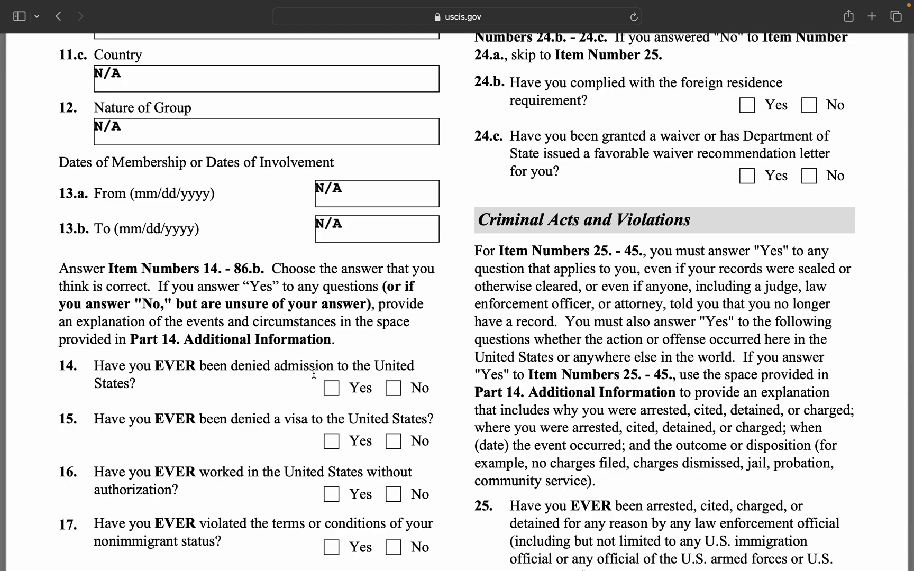
Check No for items 14–19 on denied admission, visas, unauthorized work, violations and removal.
click(393, 391)
scroll(386, 434, down, 5)
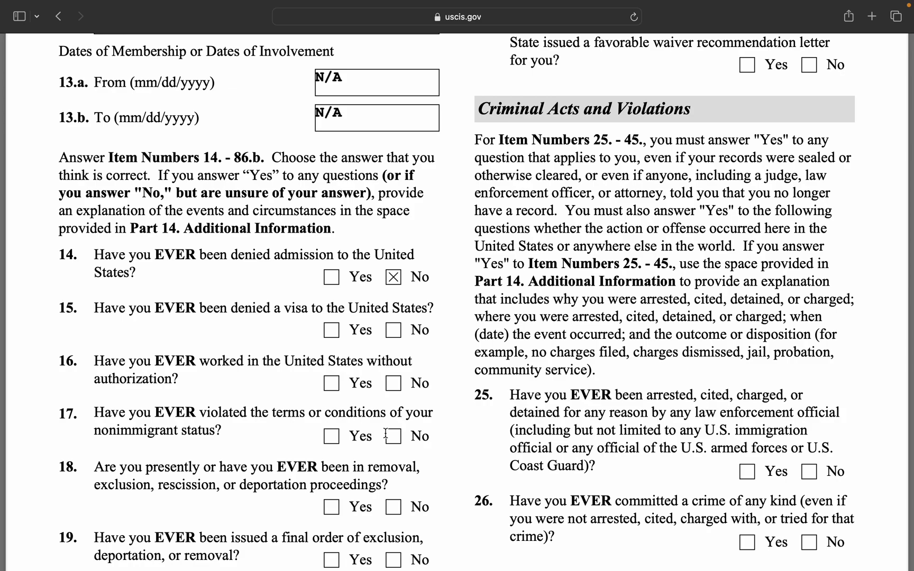
click(395, 330)
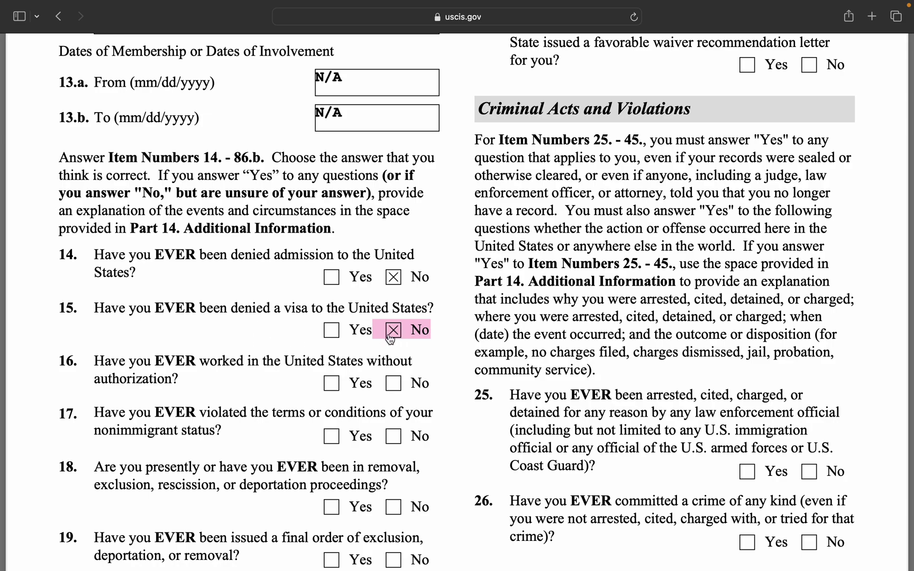
scroll(391, 339, down, 2)
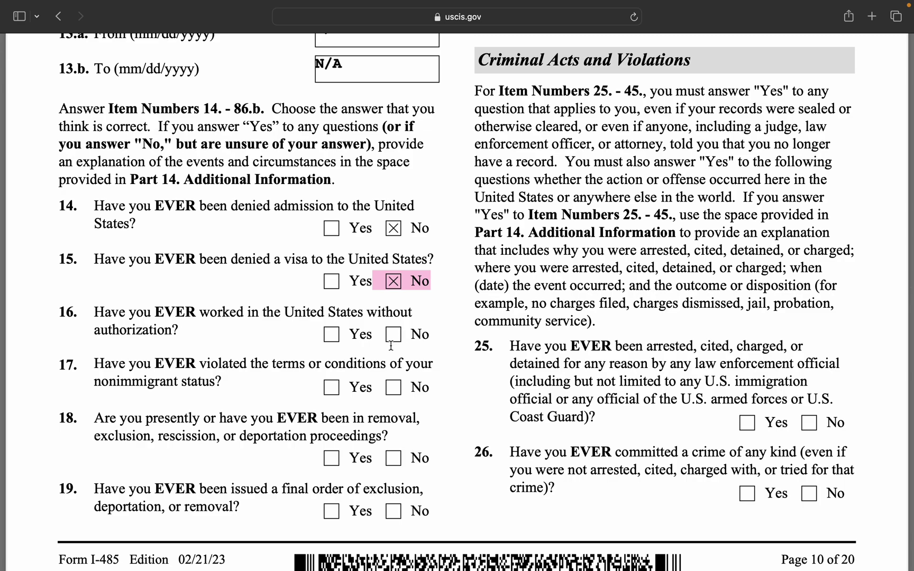
click(392, 341)
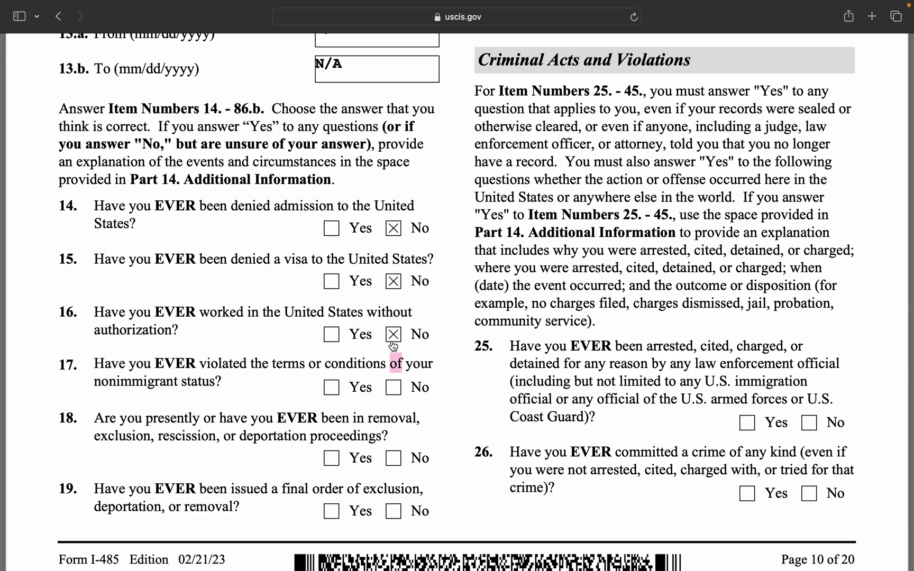
click(393, 388)
scroll(405, 423, down, 3)
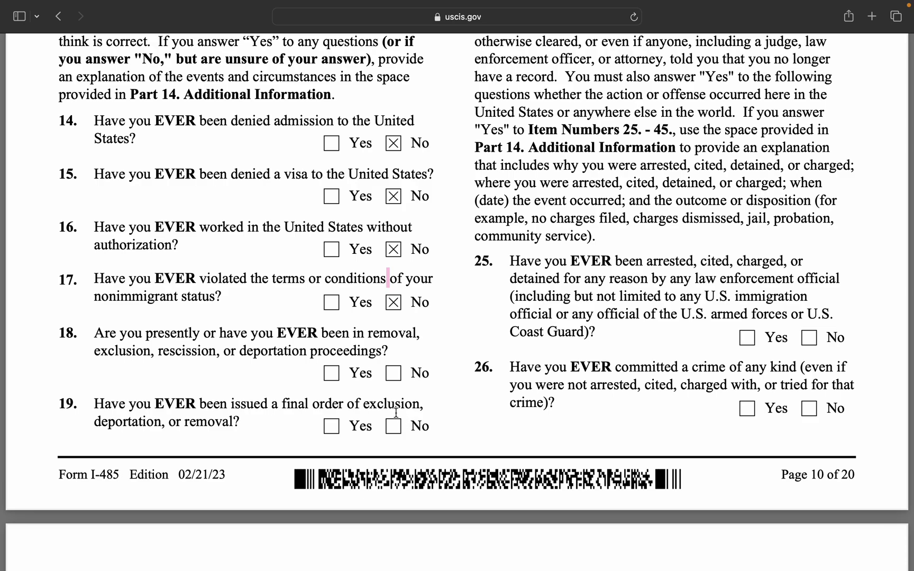
click(394, 374)
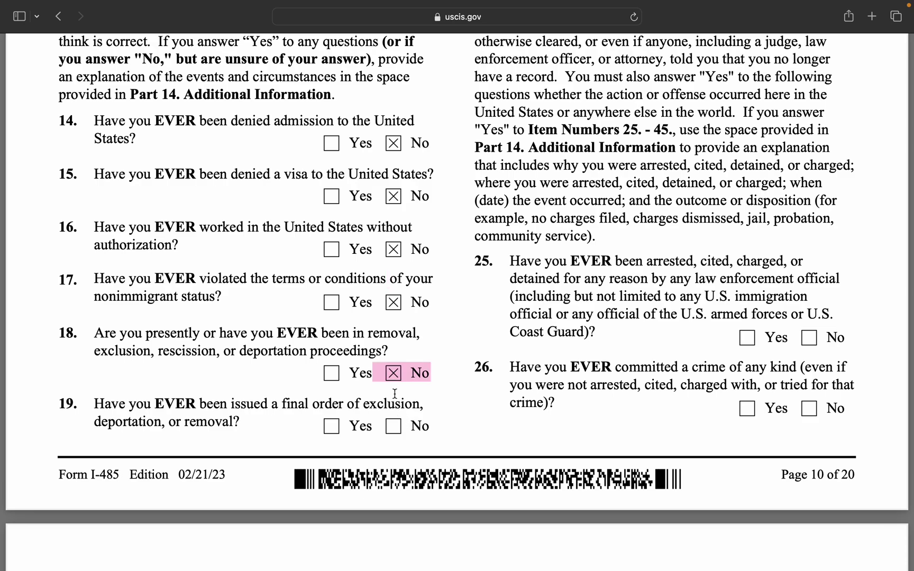
click(393, 427)
scroll(671, 152, up, 5)
scroll(671, 152, up, 15)
Answer No to items 20–23 on reinstated orders, rescinded residency, voluntary departure and relief.
scroll(671, 153, down, 2)
scroll(672, 206, down, 3)
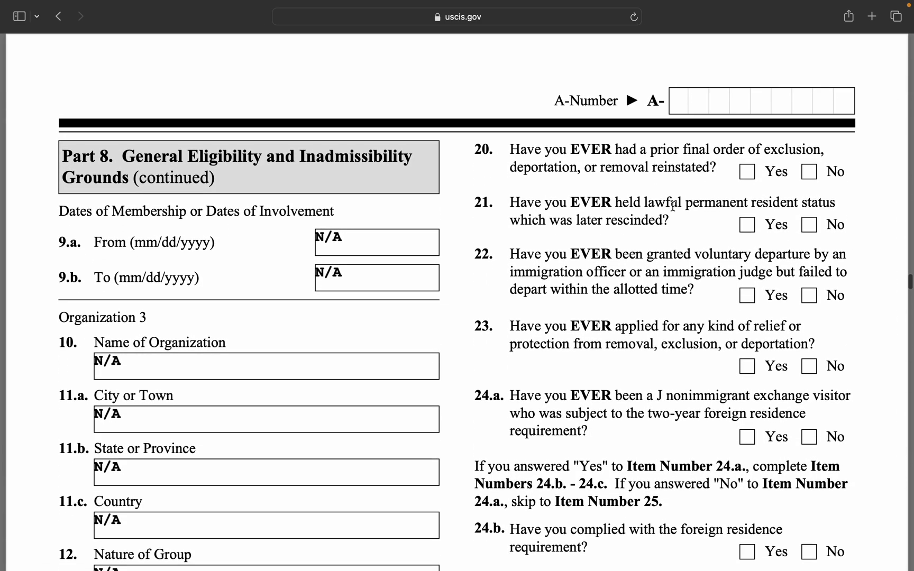
scroll(672, 205, down, 3)
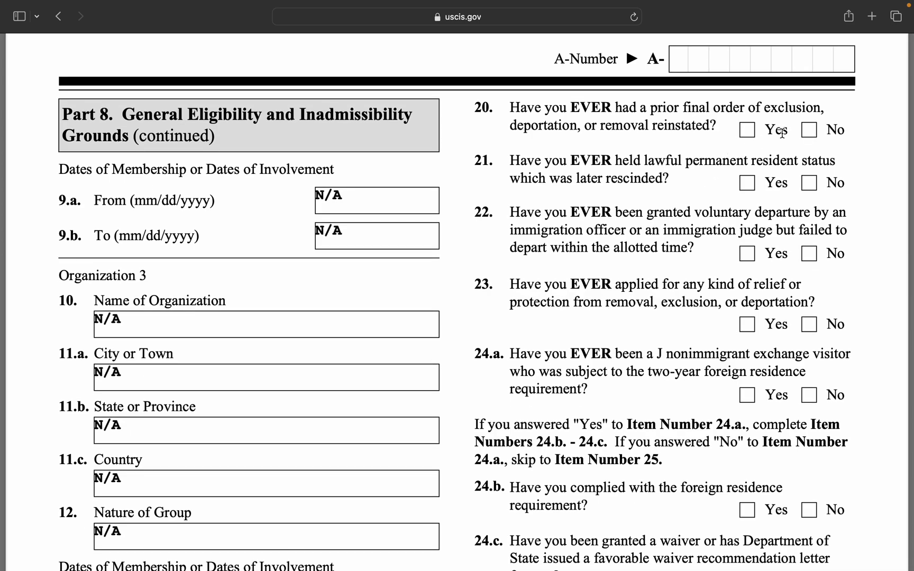
click(810, 130)
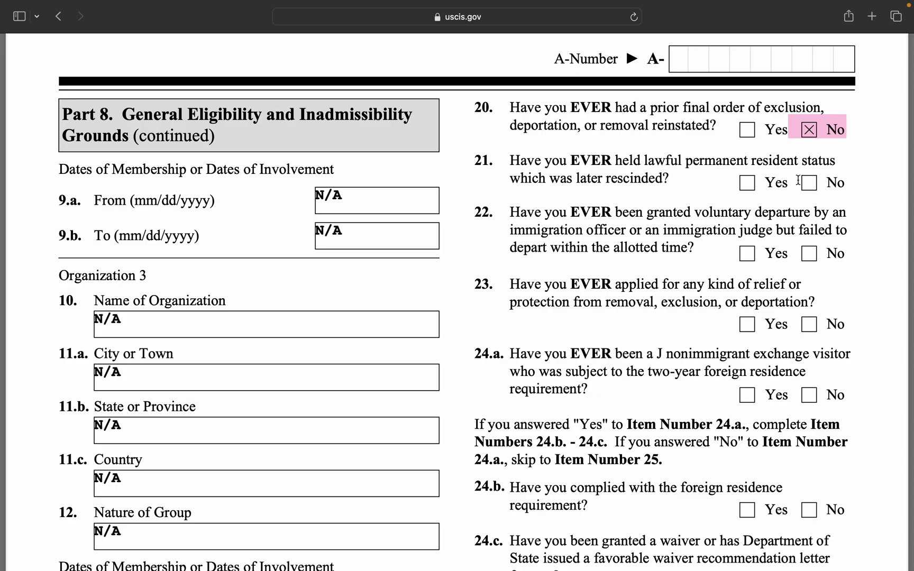
click(809, 183)
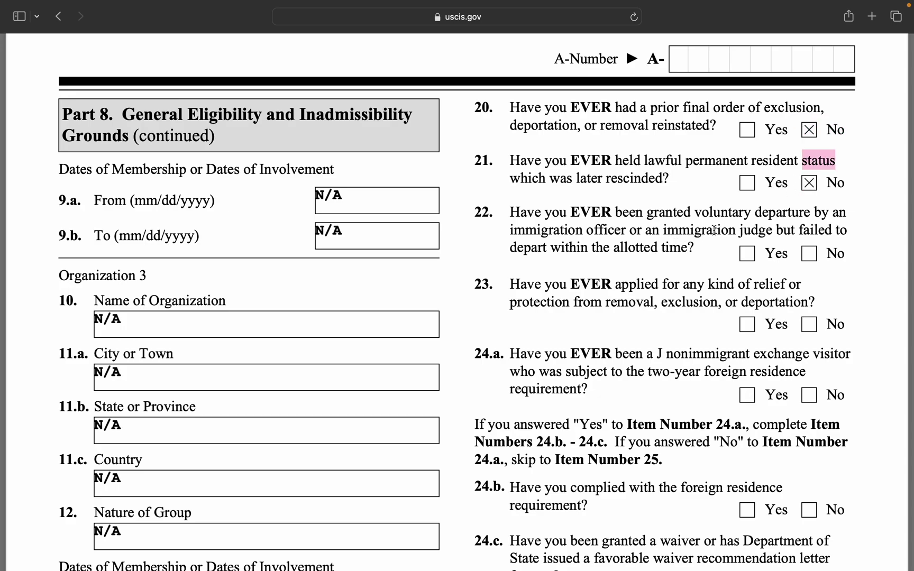
click(802, 254)
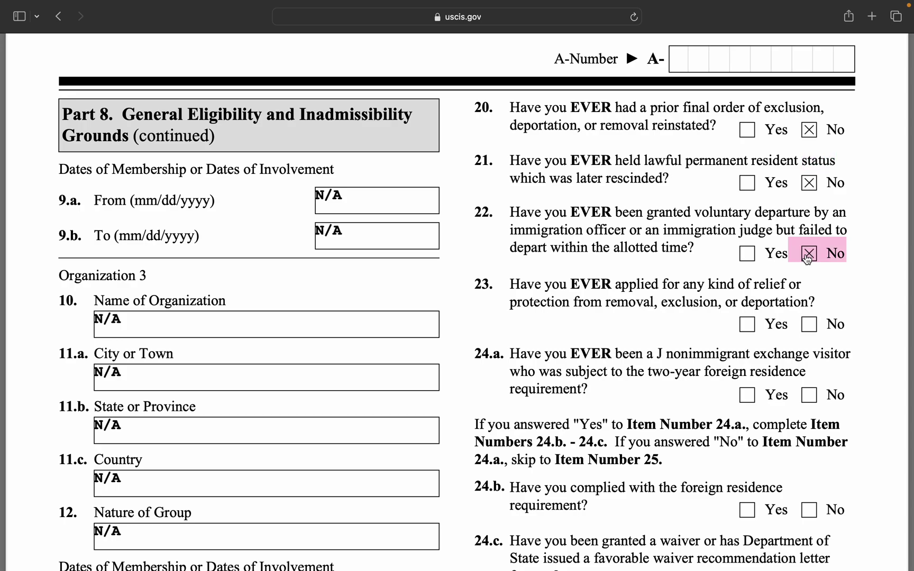
click(809, 325)
Answer No to items 24.a, 24.b and 24.c on the exchange visitor requirement.
scroll(811, 325, down, 3)
scroll(810, 323, down, 2)
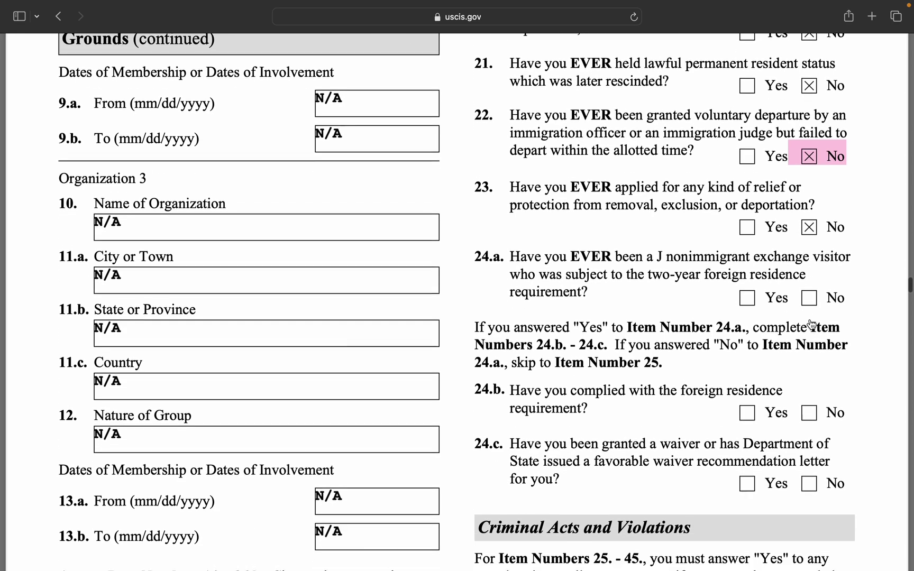
click(811, 296)
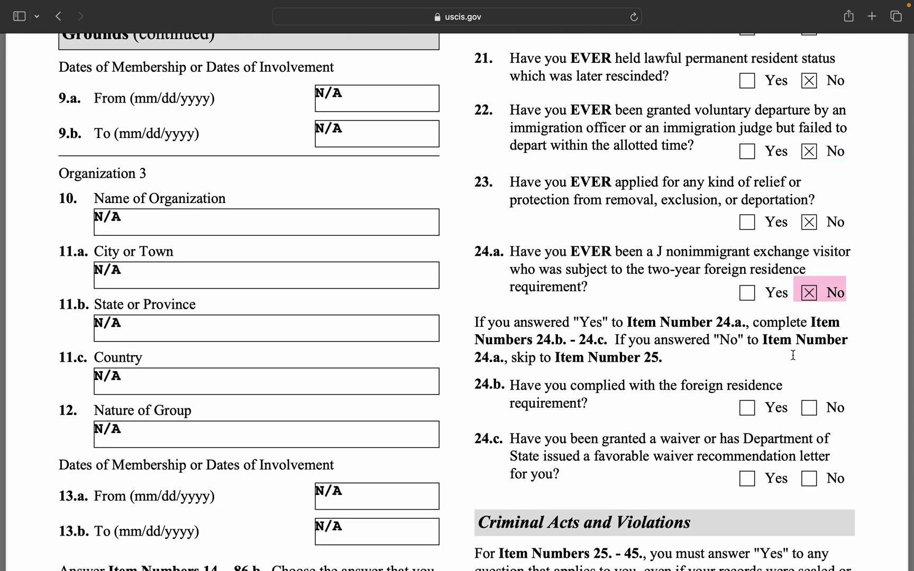
scroll(792, 354, down, 3)
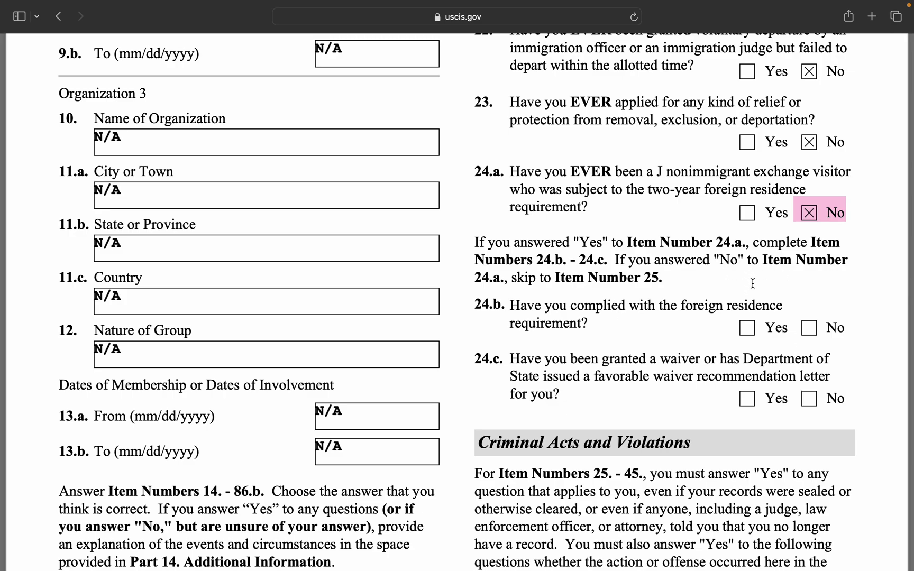
scroll(777, 318, down, 2)
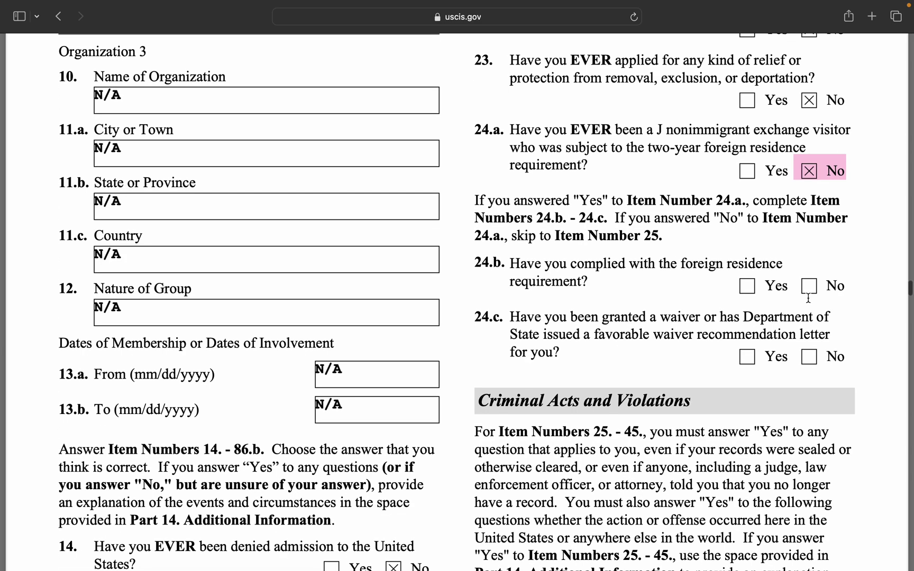
click(809, 286)
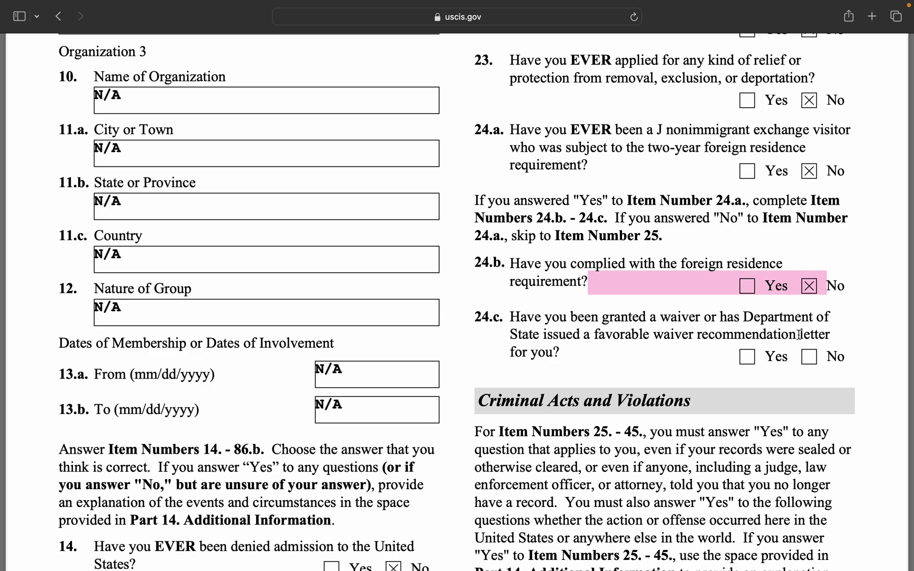
click(817, 359)
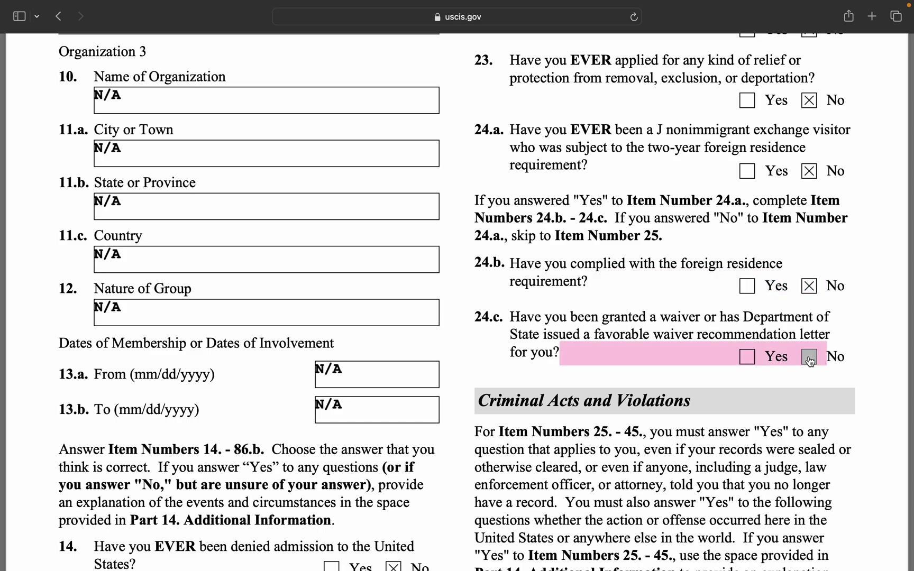
scroll(819, 370, down, 3)
scroll(820, 382, down, 3)
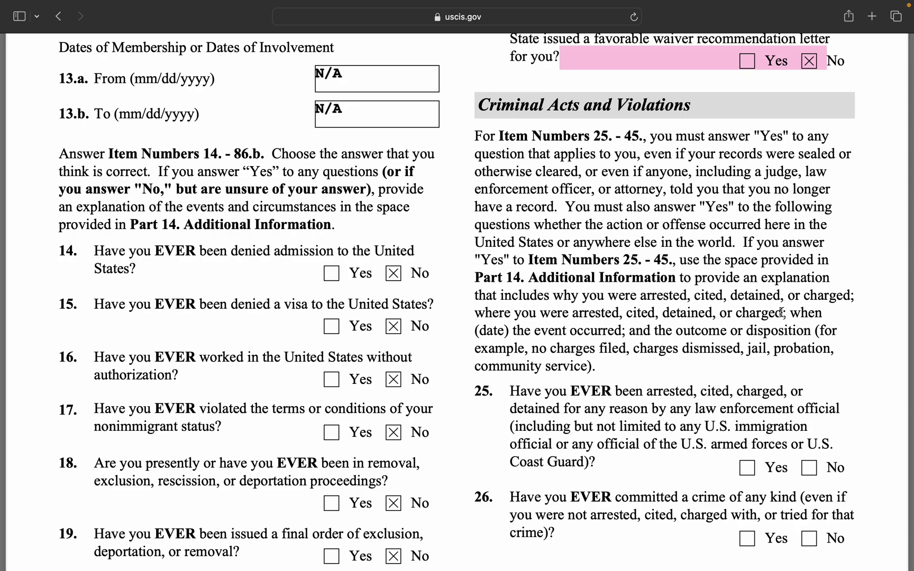
Answer No to item 25 on arrests and item 26 on committing crimes.
scroll(781, 313, down, 2)
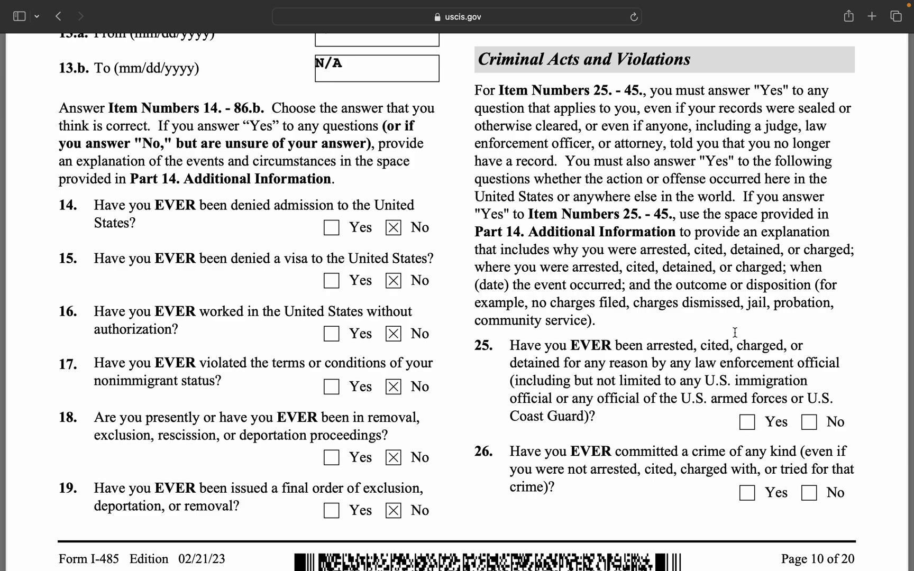
scroll(757, 349, down, 4)
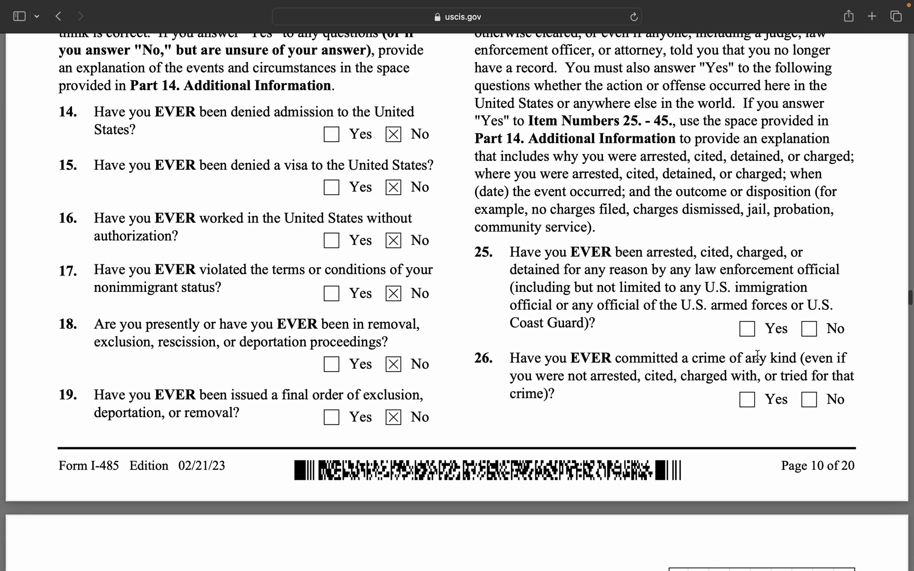
click(809, 329)
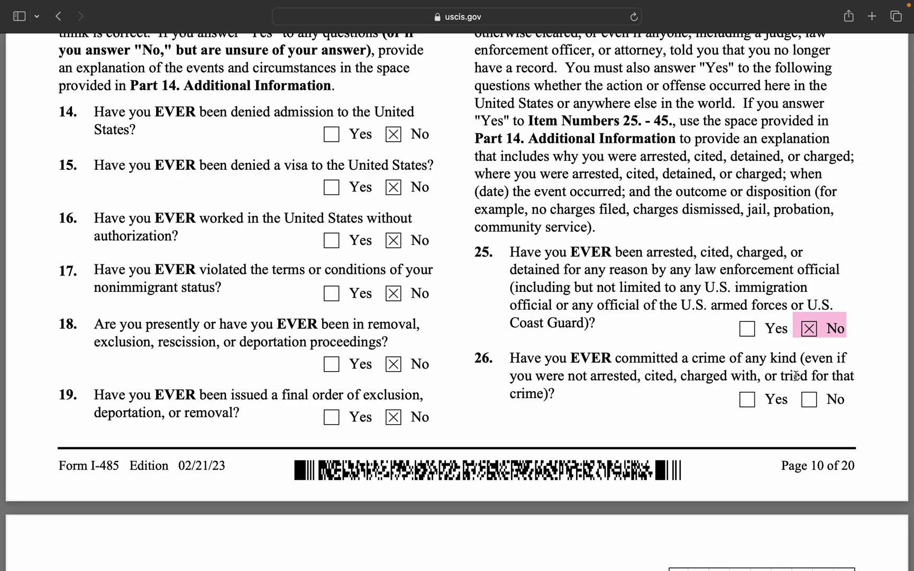
scroll(796, 374, down, 1)
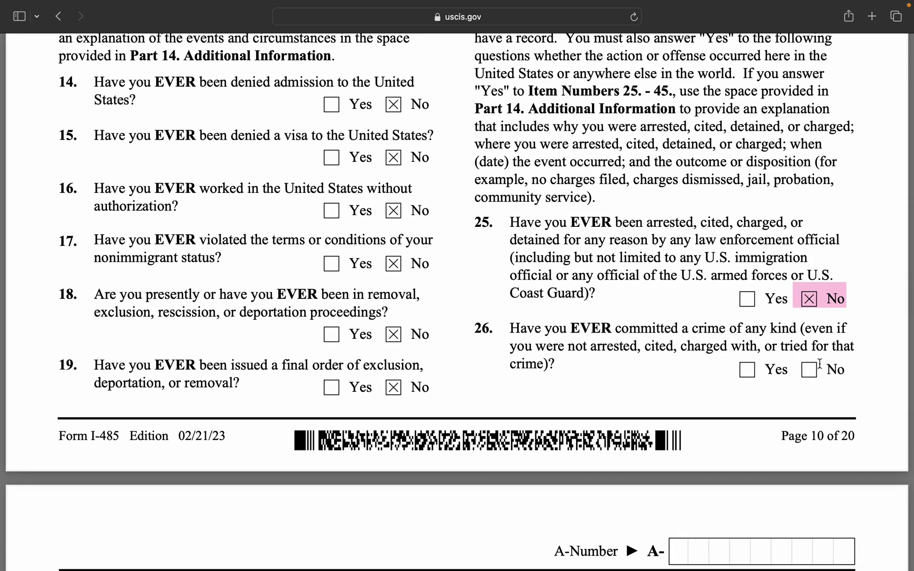
click(813, 372)
Answer No to items 27 through 30, covering convictions, criminal proceedings and controlled substances.
scroll(721, 421, down, 20)
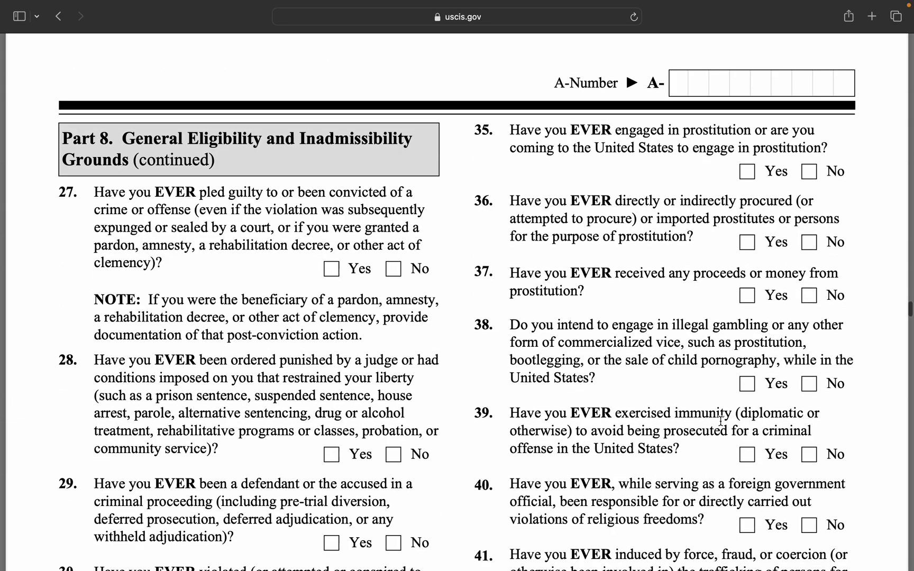
scroll(721, 421, up, 1)
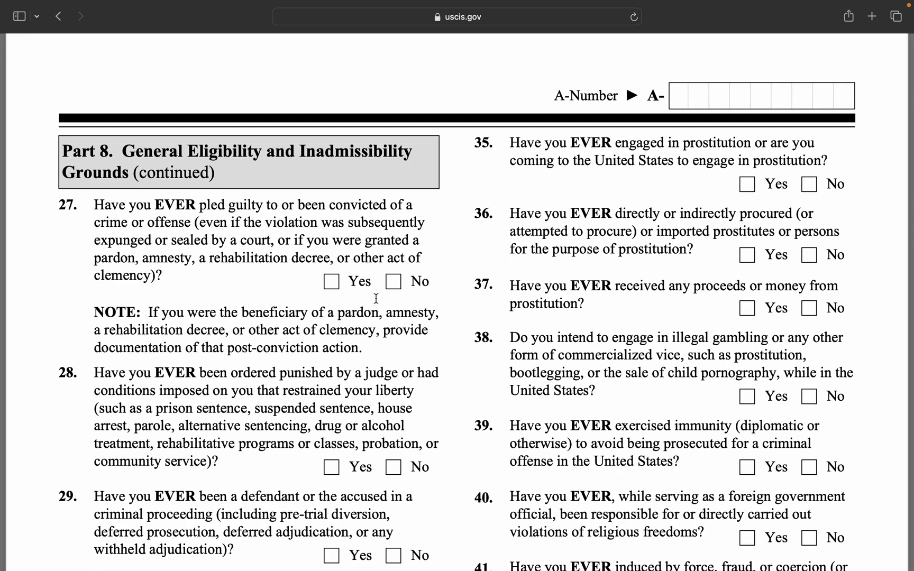
click(392, 283)
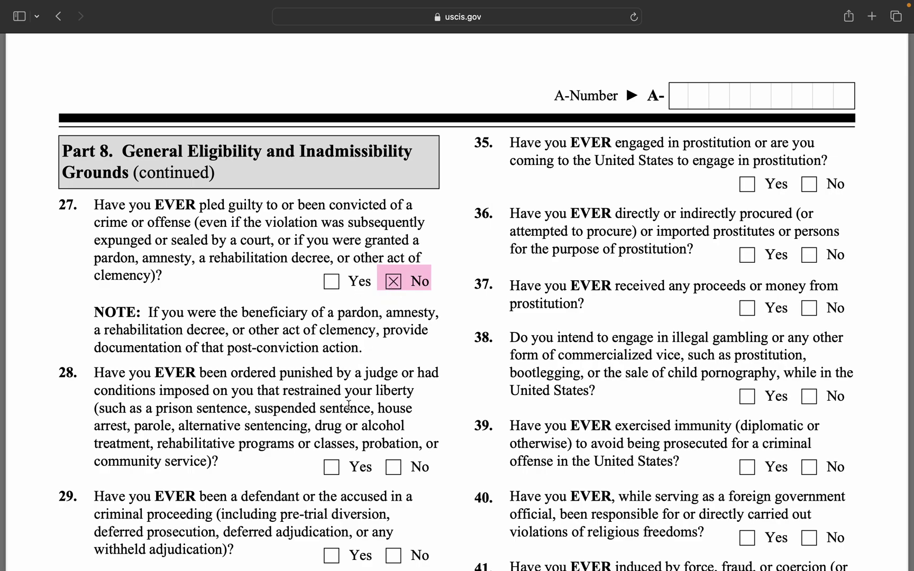
scroll(349, 406, down, 3)
click(394, 375)
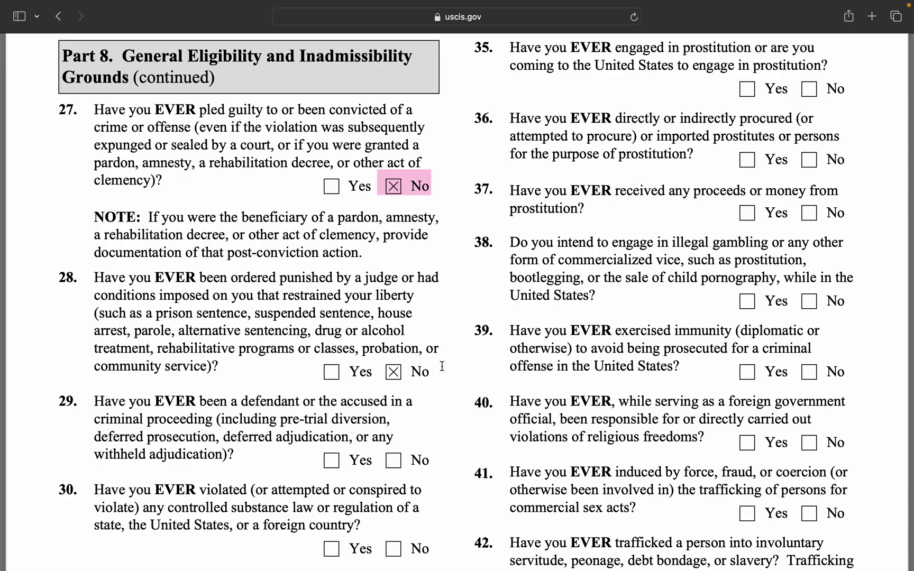
scroll(441, 365, down, 2)
scroll(442, 366, down, 2)
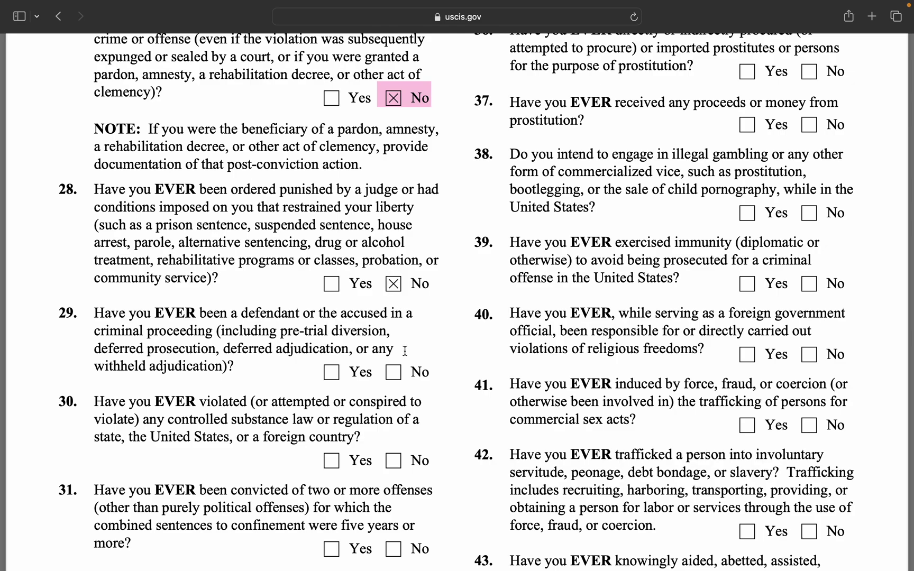
click(393, 376)
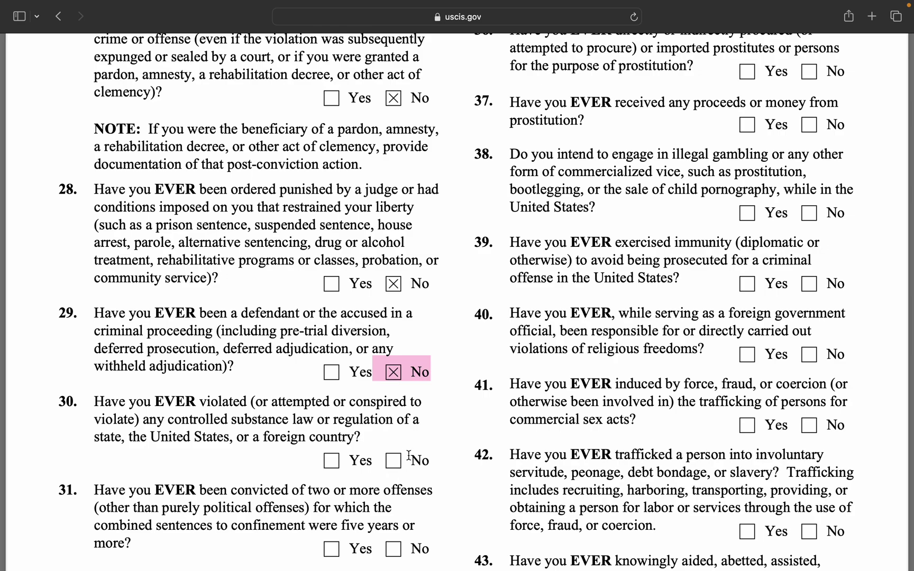
click(393, 461)
scroll(414, 492, down, 2)
double_click(383, 478)
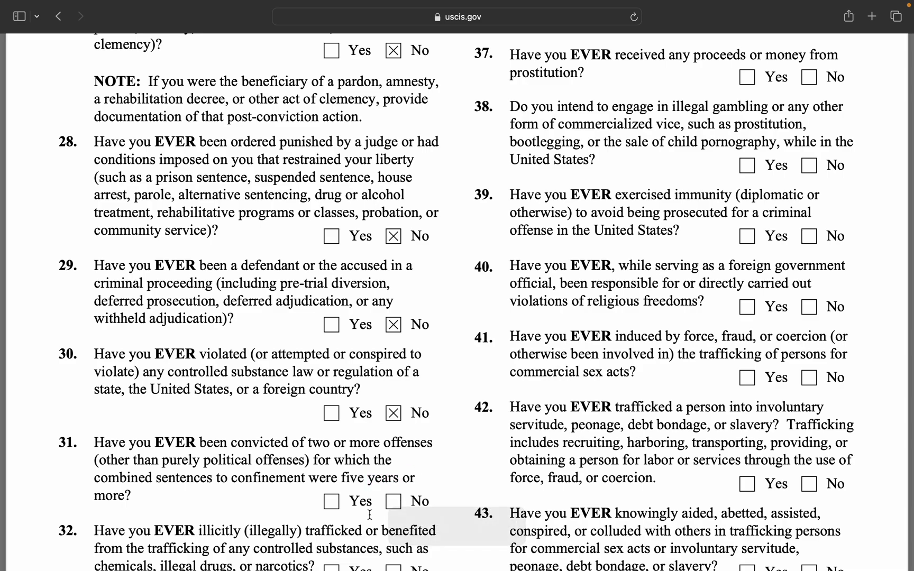
Answer No to items 31 through 34, including the drug trafficking question.
scroll(435, 447, down, 5)
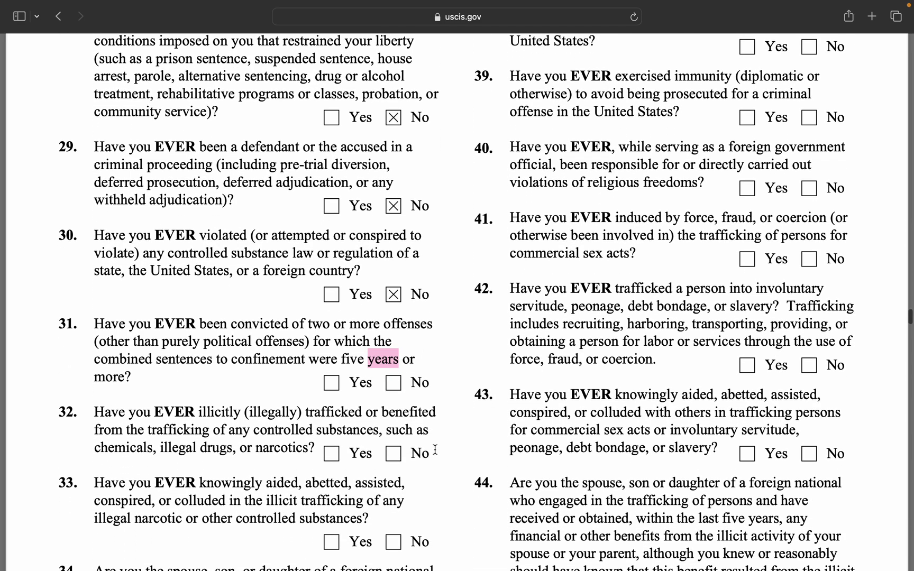
click(393, 330)
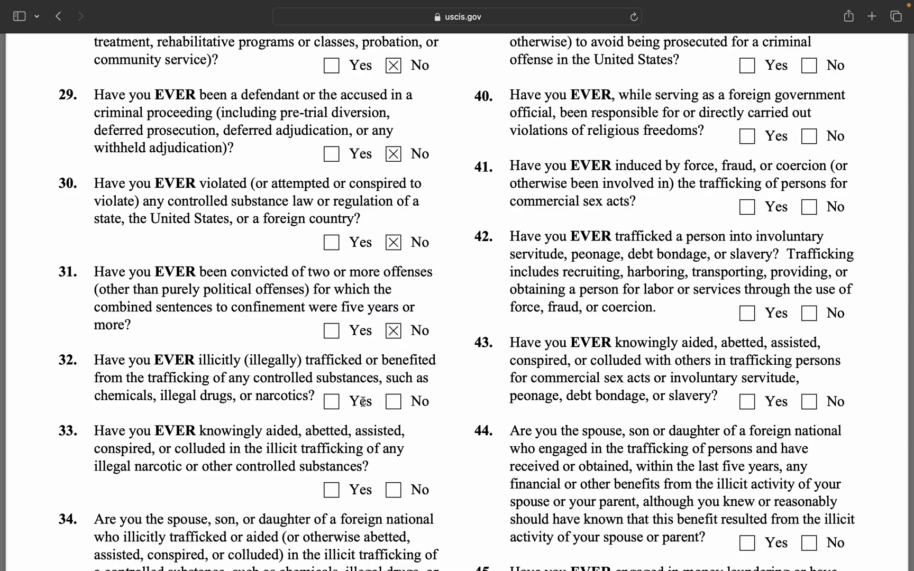
click(392, 403)
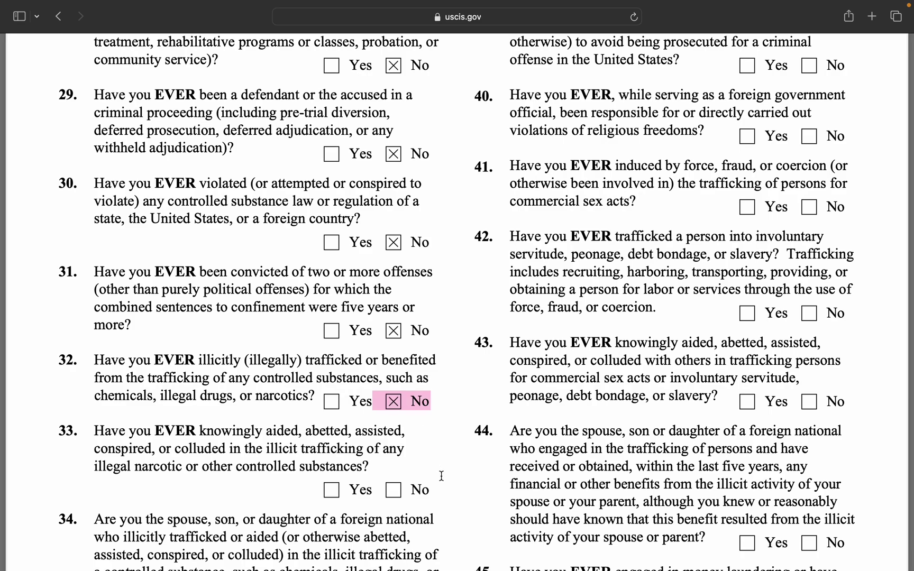
click(393, 490)
scroll(450, 494, down, 2)
scroll(450, 494, down, 3)
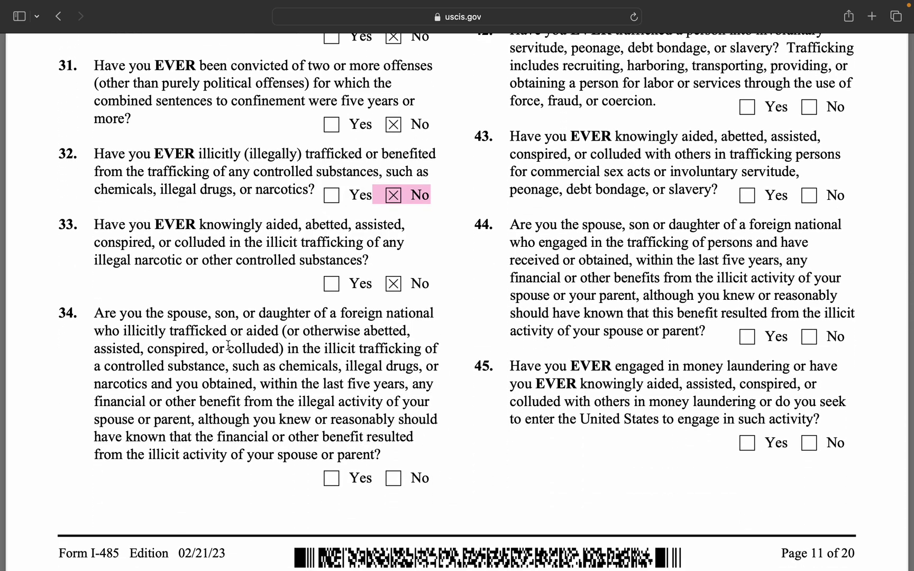
click(392, 481)
scroll(641, 307, up, 15)
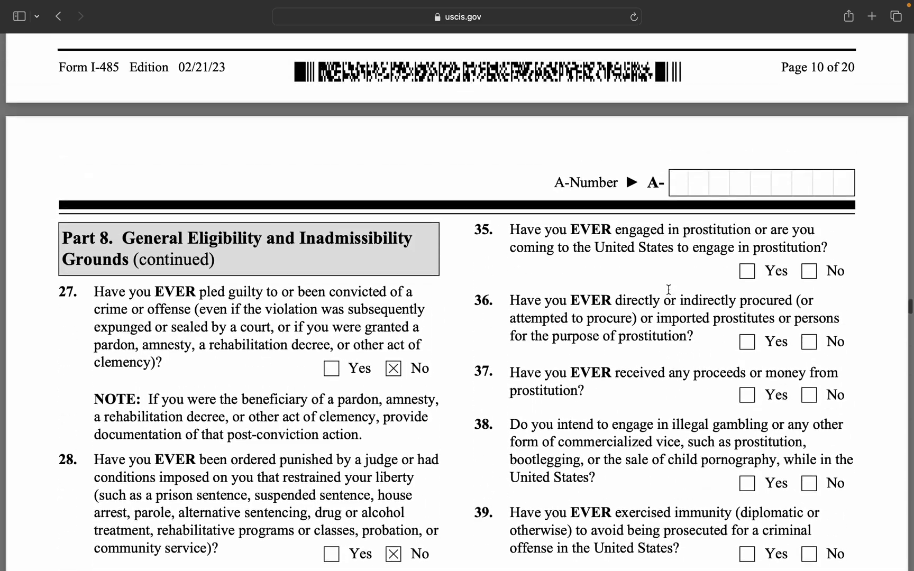
Answer No to items 35 through 38, covering prostitution and illegal gambling.
scroll(668, 290, down, 1)
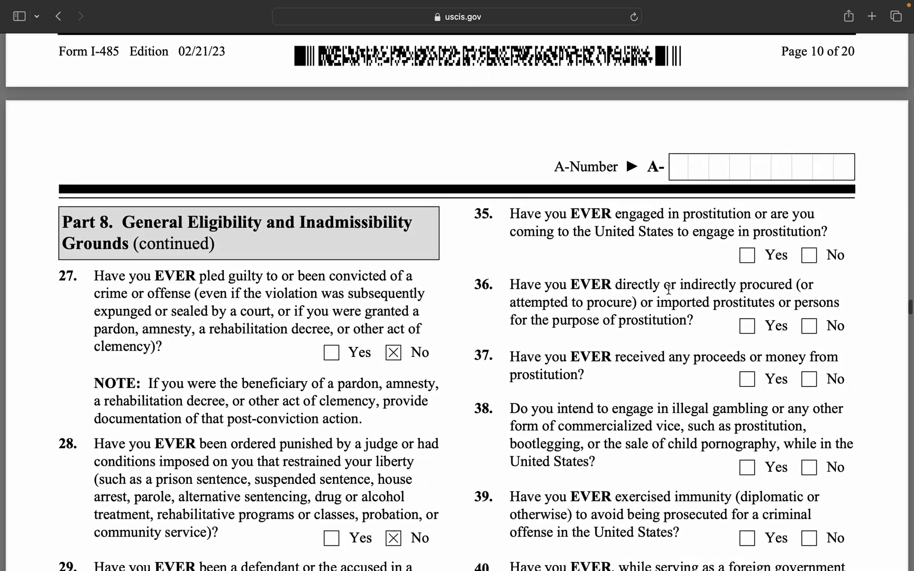
click(809, 257)
click(809, 326)
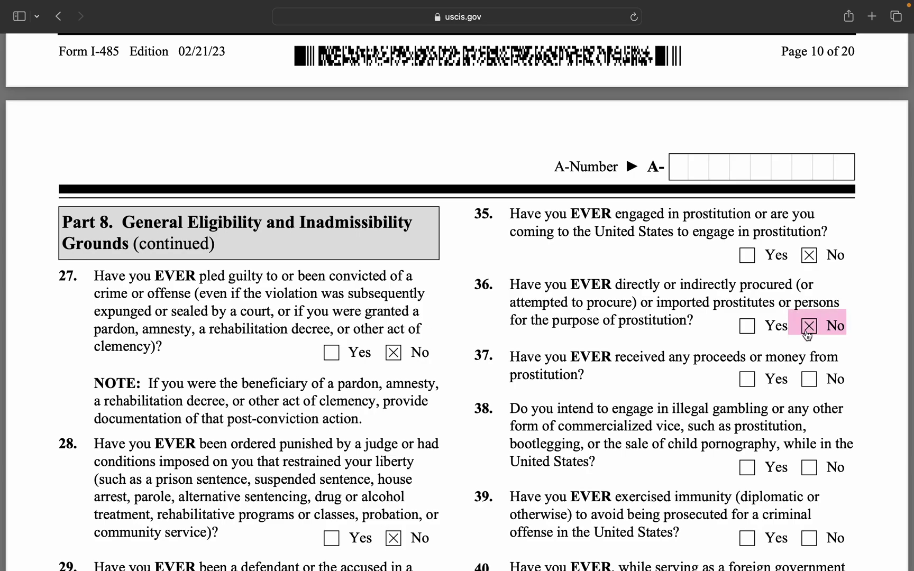
scroll(801, 366, down, 2)
click(809, 333)
scroll(808, 402, down, 2)
scroll(808, 403, down, 1)
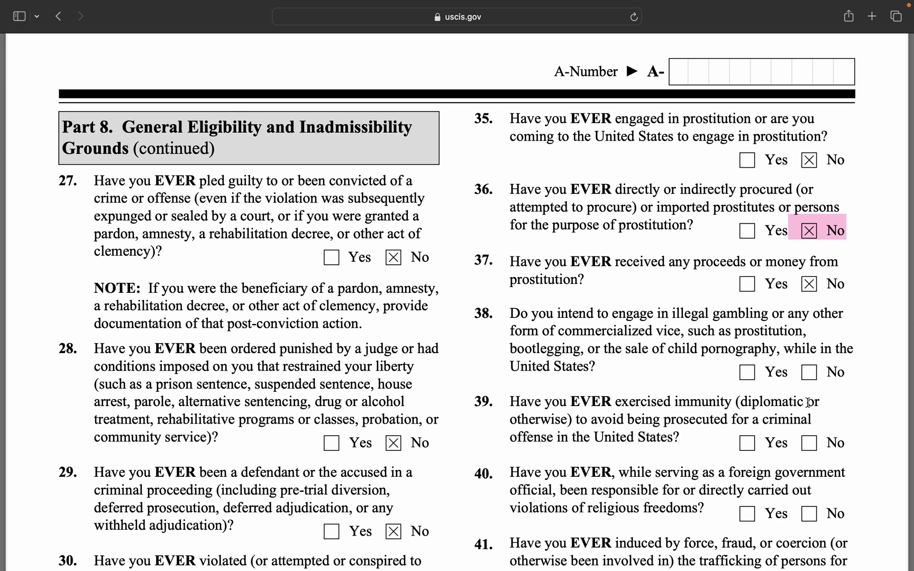
scroll(808, 402, down, 2)
click(809, 342)
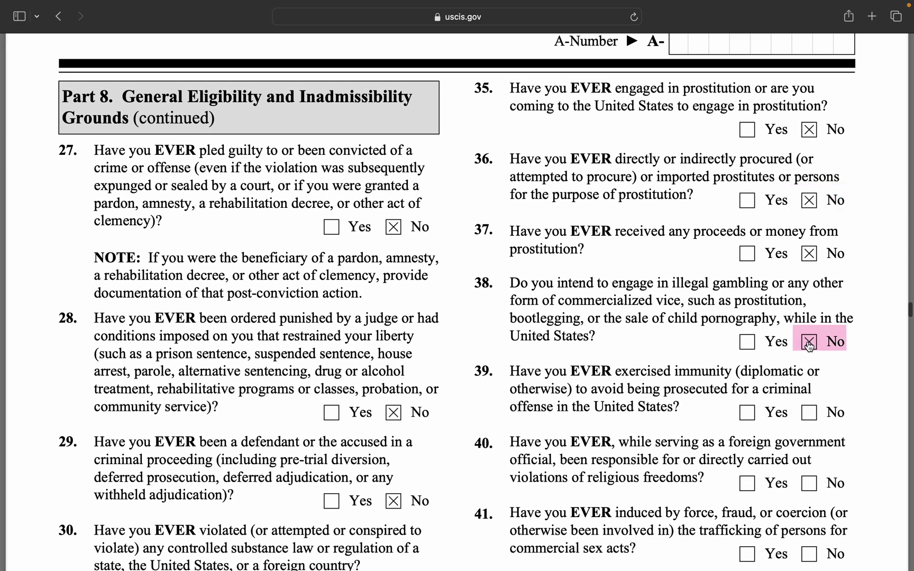
Answer No to items 39 through 42 on immunity, religious freedoms and trafficking.
scroll(786, 478, down, 1)
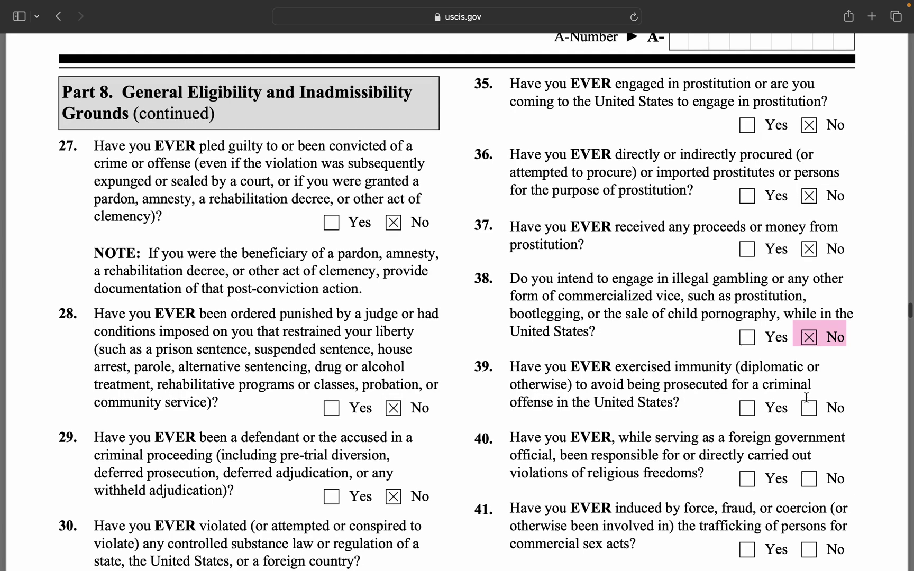
scroll(807, 398, down, 5)
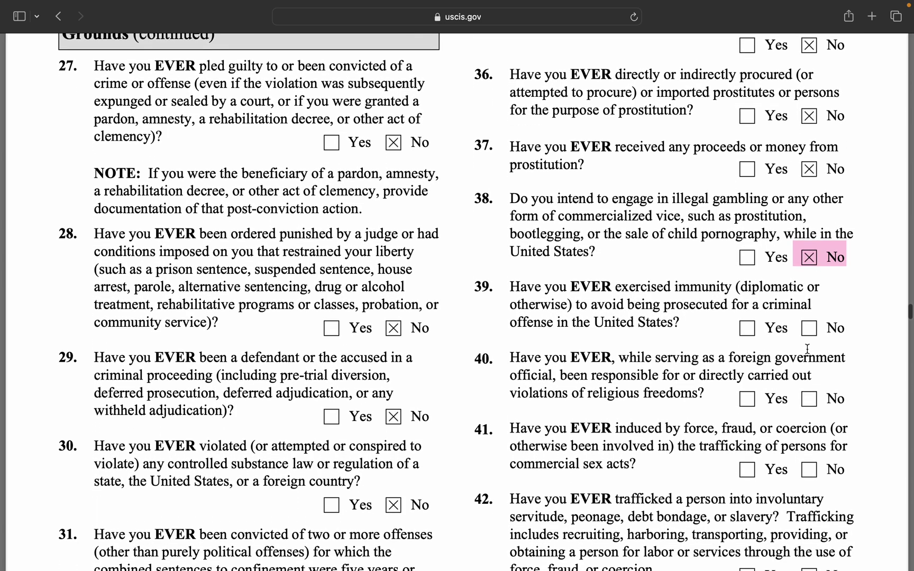
click(809, 329)
scroll(808, 385, down, 3)
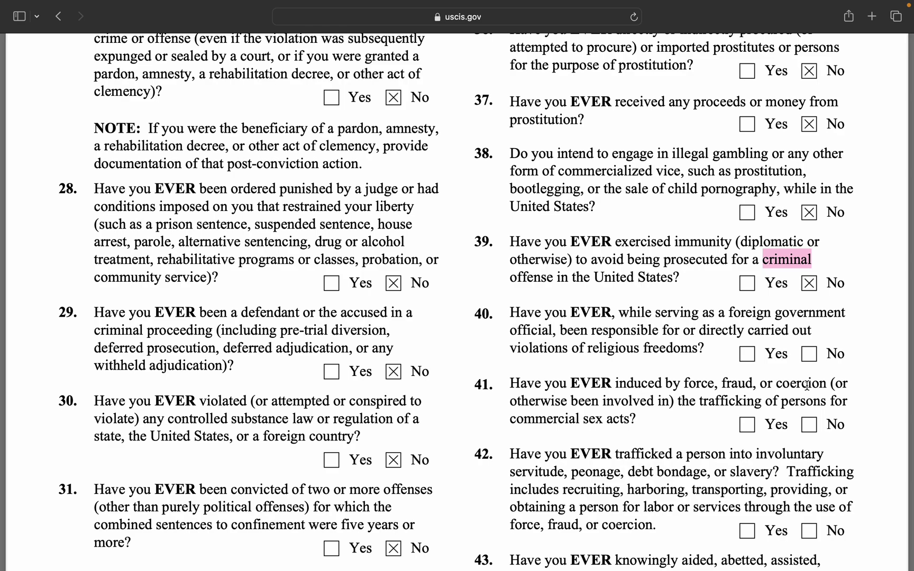
click(810, 355)
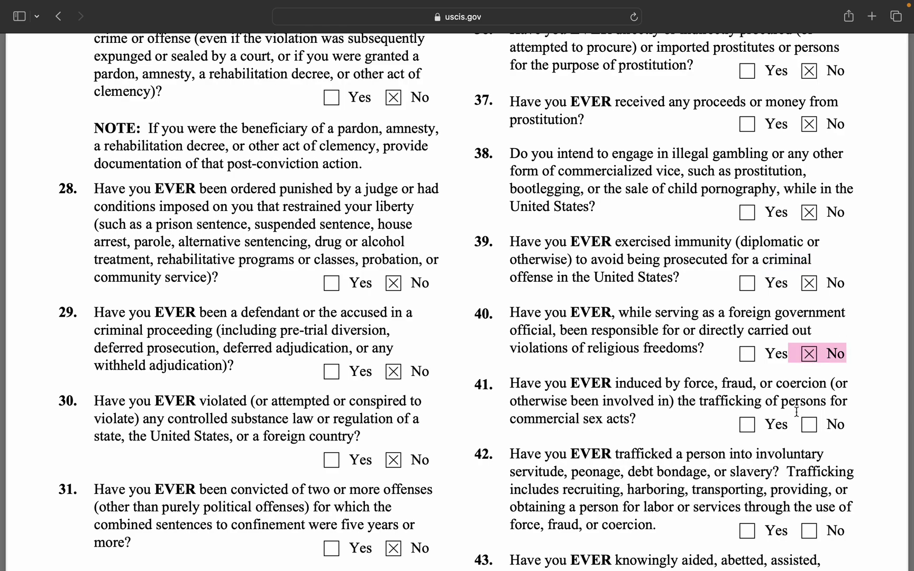
click(809, 425)
scroll(784, 478, down, 5)
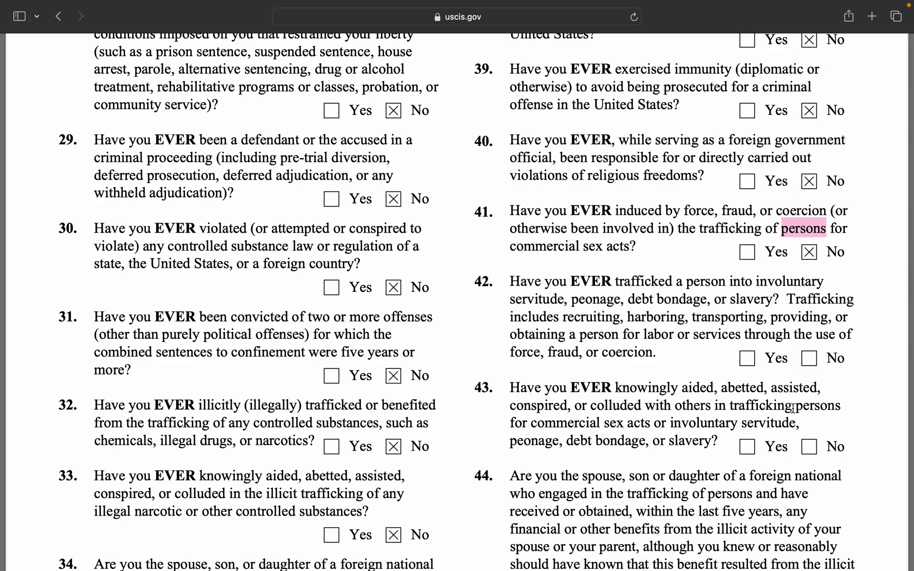
click(810, 360)
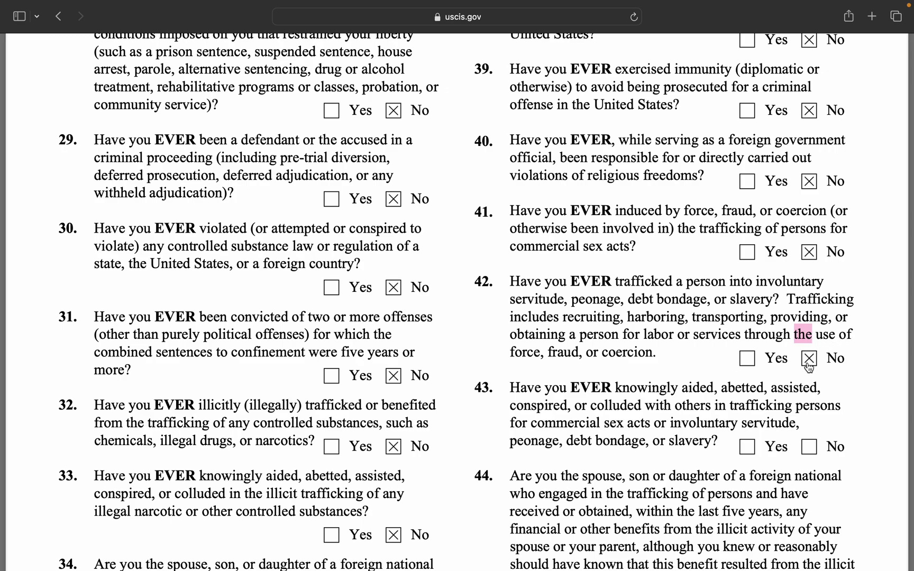
Answer No to items 43, 44 and 45, then move on to page 12.
scroll(810, 368, down, 3)
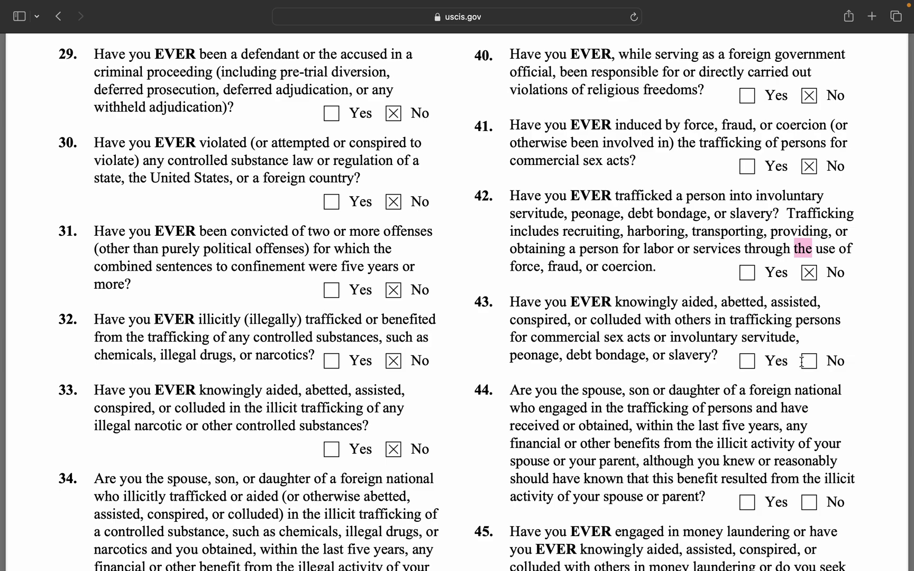
click(809, 362)
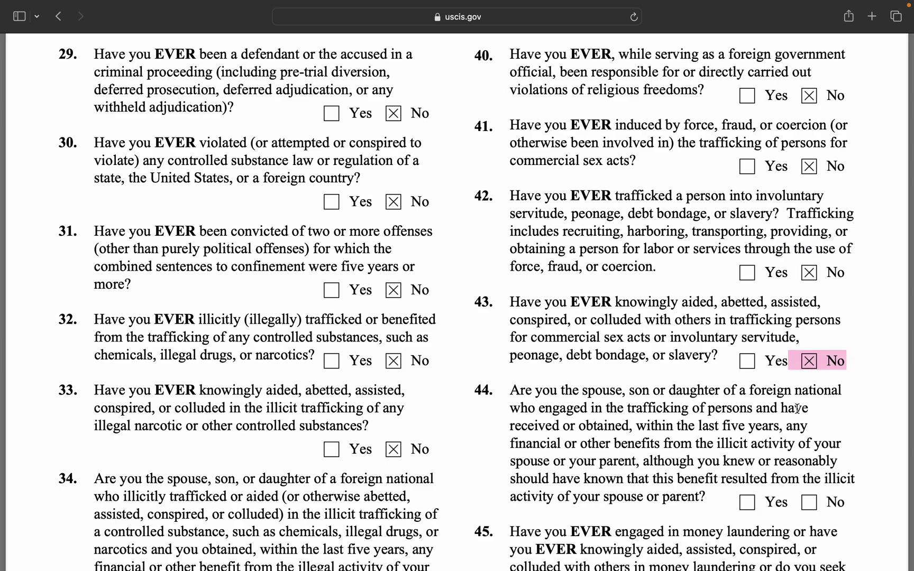
scroll(797, 410, down, 5)
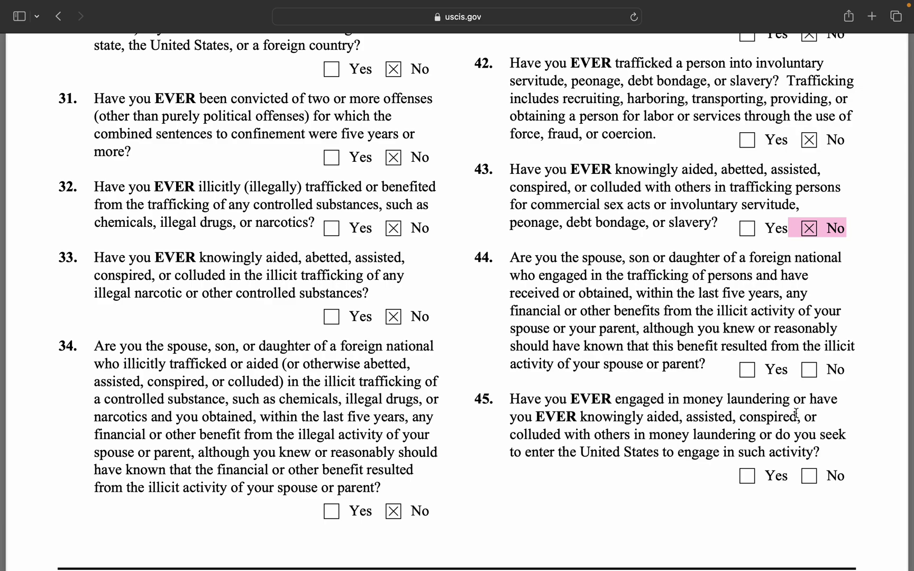
click(809, 370)
scroll(780, 470, down, 3)
scroll(780, 451, down, 3)
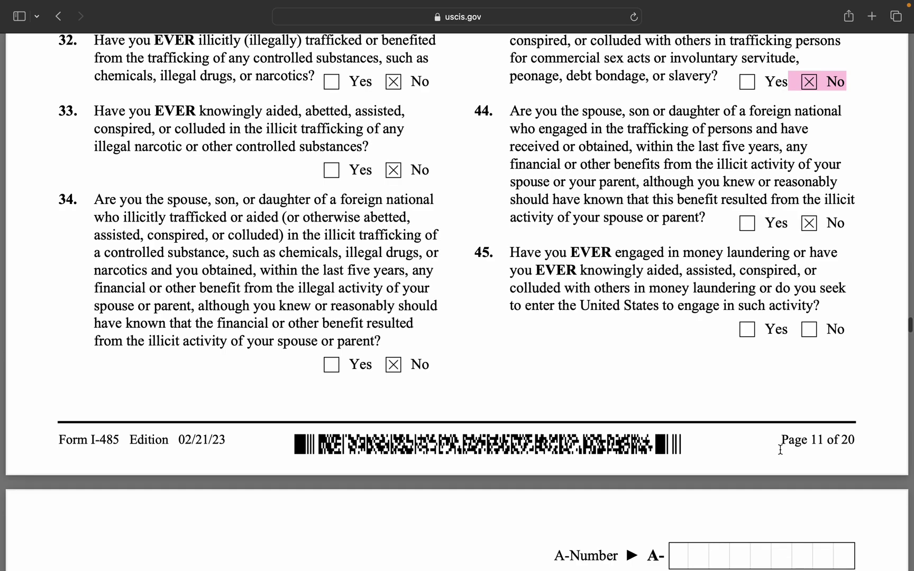
click(809, 332)
scroll(697, 400, down, 15)
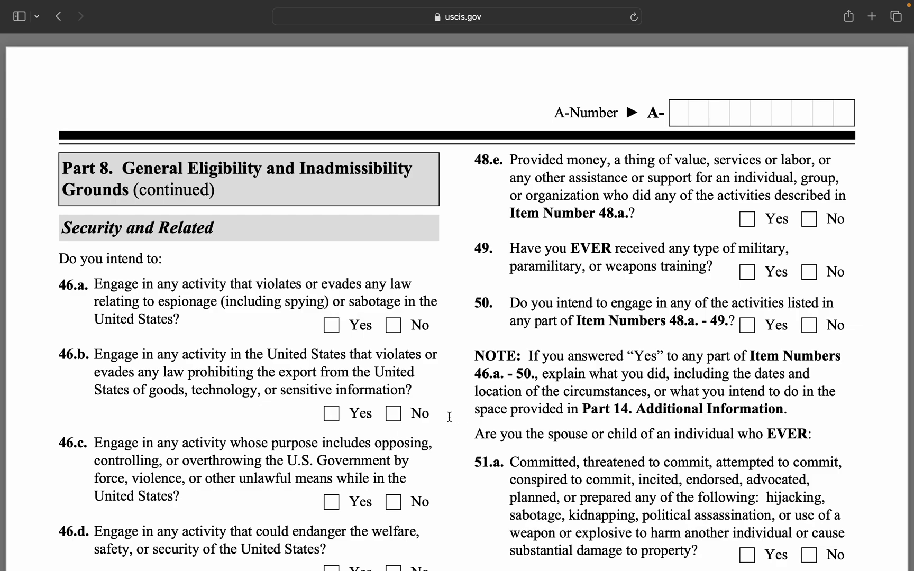
Answer No to Security items 46.a through 46.e and item 47, zooming the form out.
scroll(275, 374, down, 2)
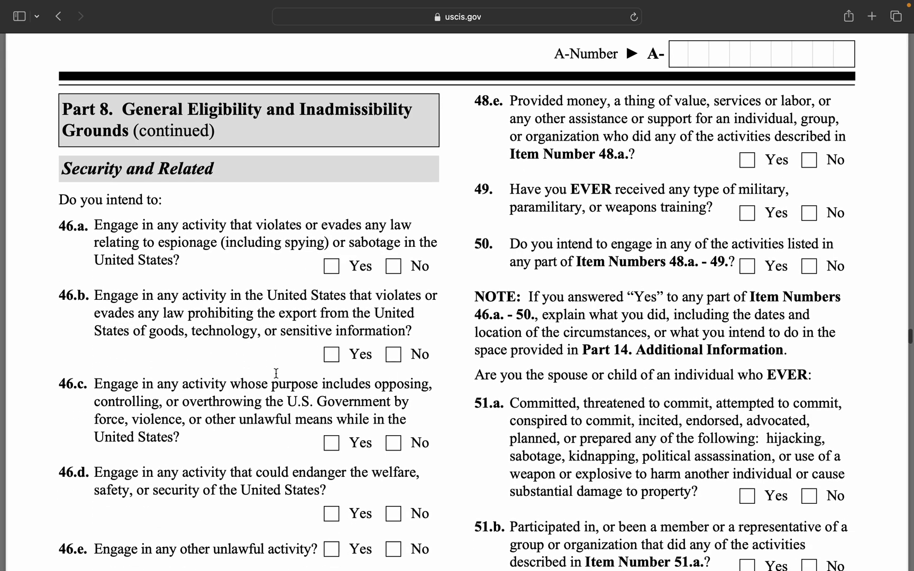
click(394, 268)
scroll(352, 360, down, 2)
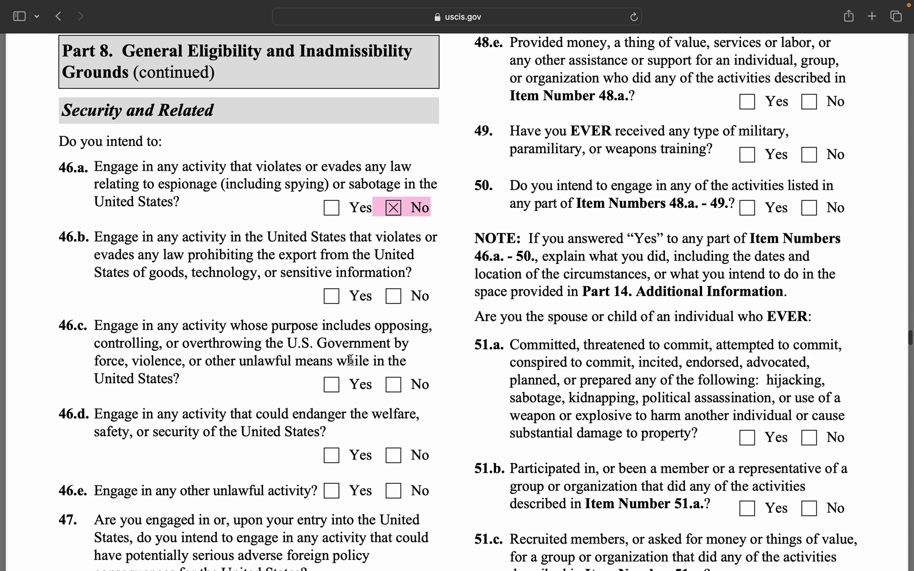
click(394, 297)
click(393, 386)
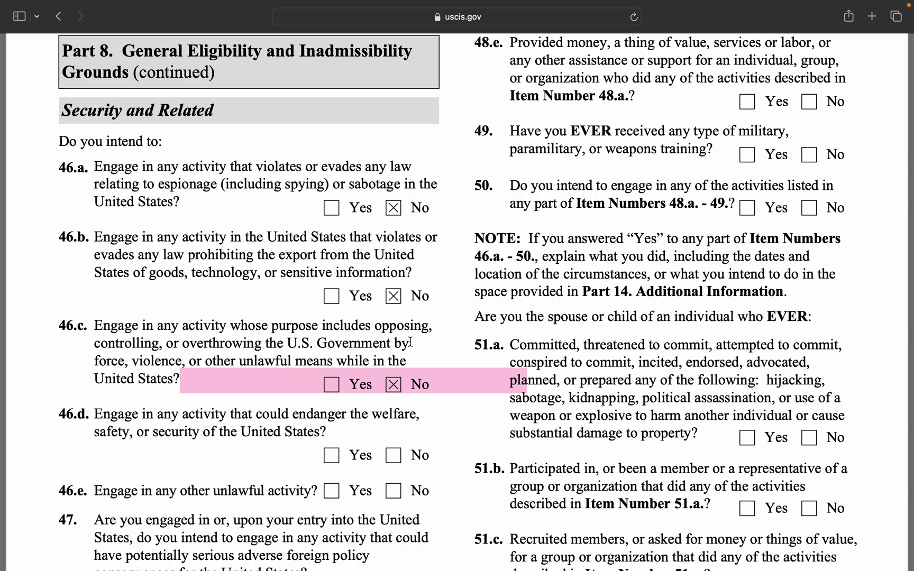
click(393, 454)
scroll(395, 481, down, 2)
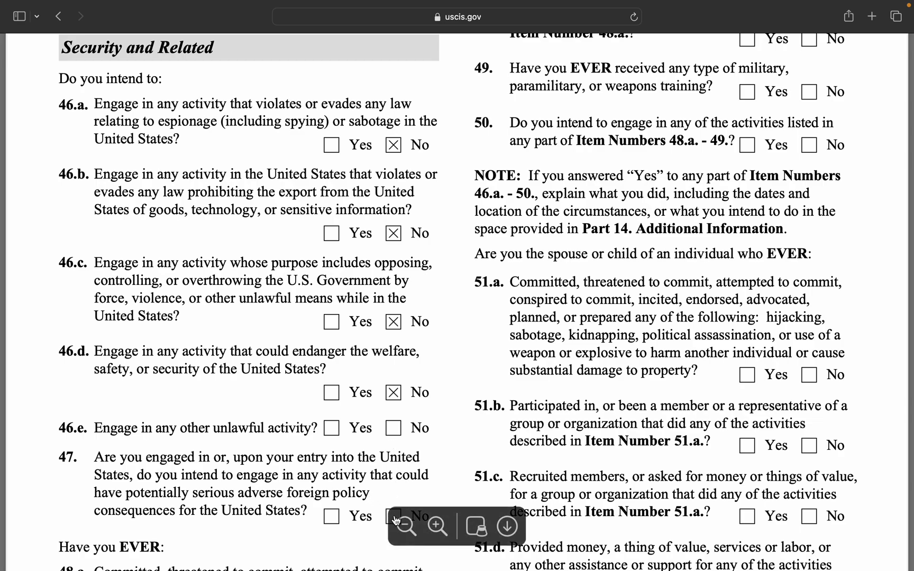
click(403, 524)
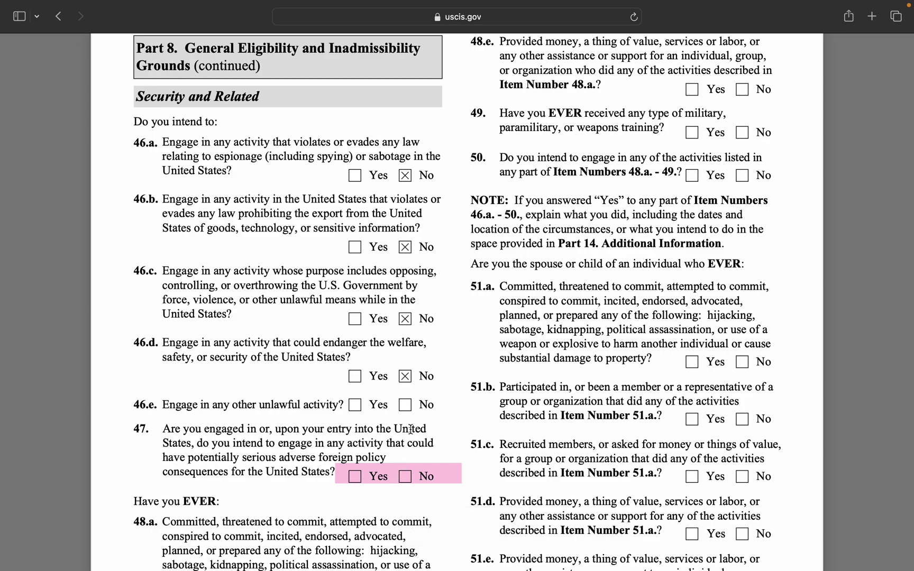
click(410, 403)
click(410, 473)
Answer No to items 48.a through 48.d.
scroll(413, 476, down, 2)
scroll(413, 476, down, 3)
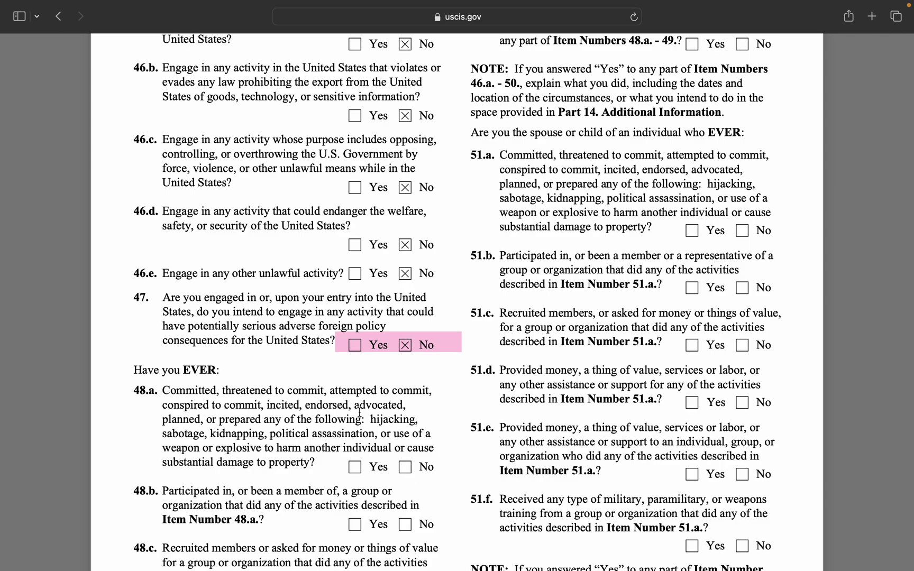
click(404, 468)
scroll(423, 479, down, 5)
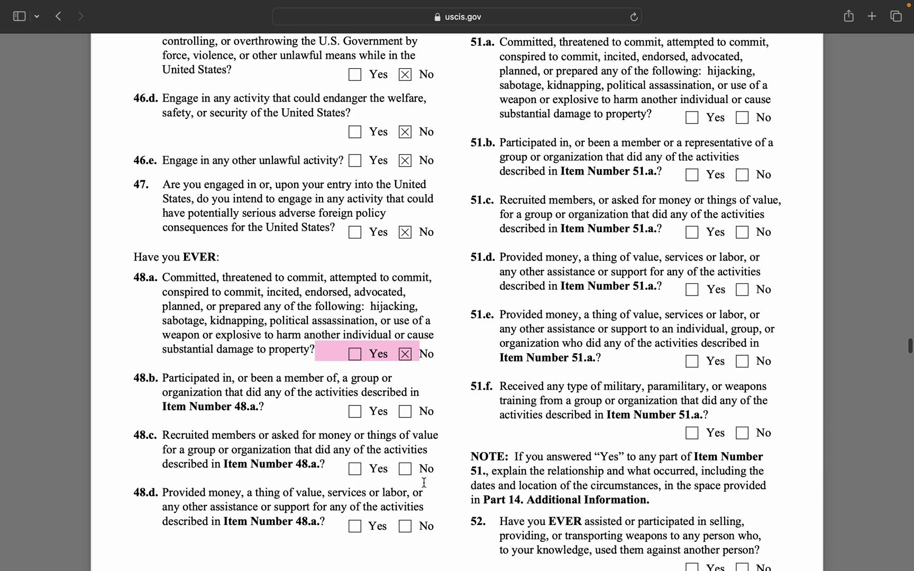
click(408, 415)
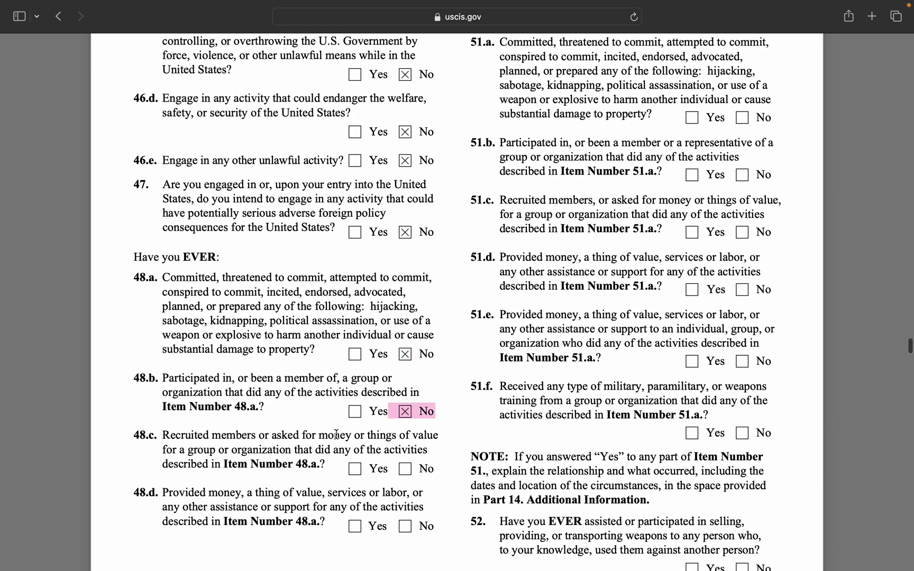
click(403, 471)
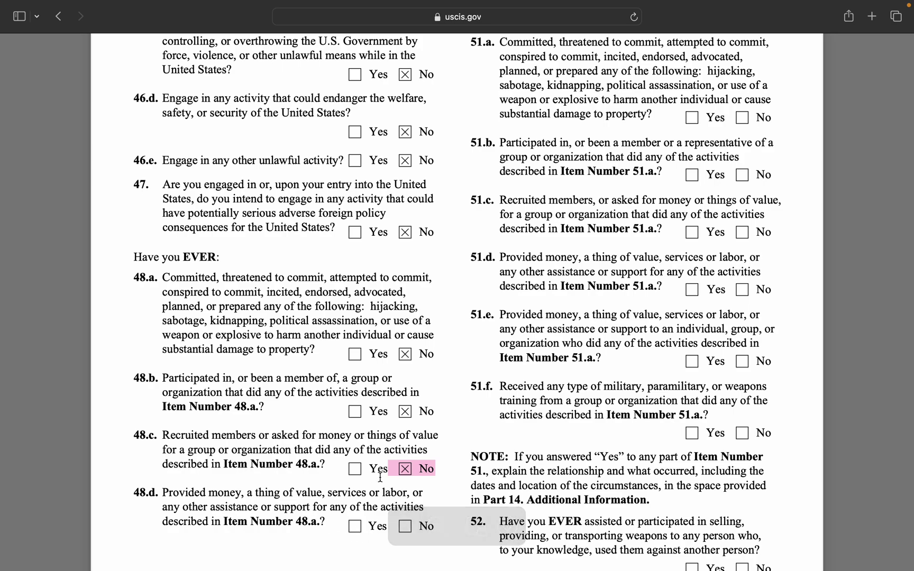
scroll(410, 480, down, 4)
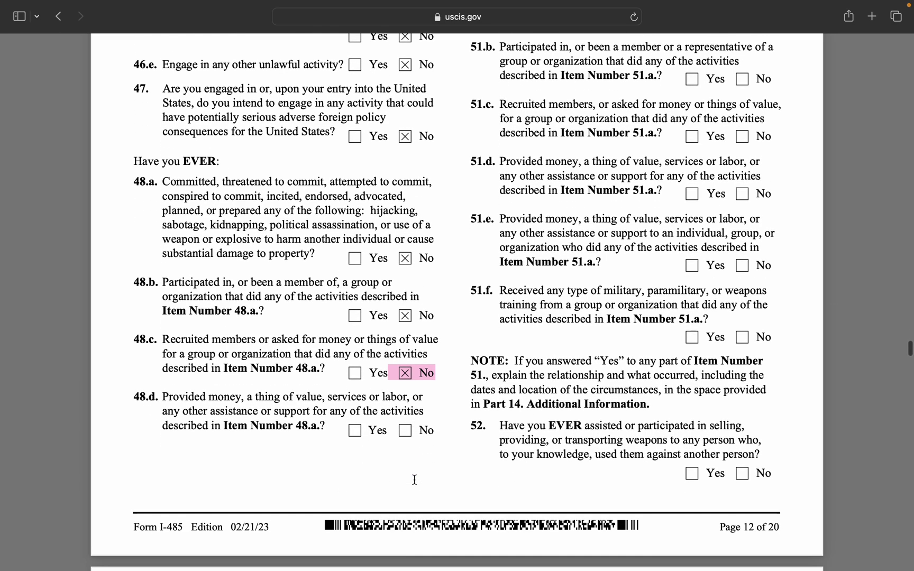
click(416, 429)
scroll(616, 271, up, 15)
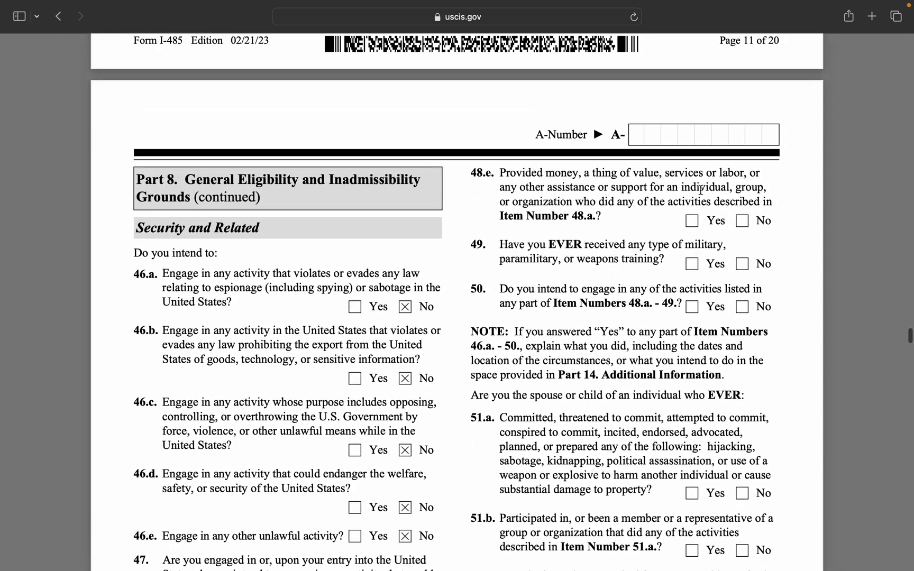
Answer No to items 48.e, 49 and 50.
click(743, 222)
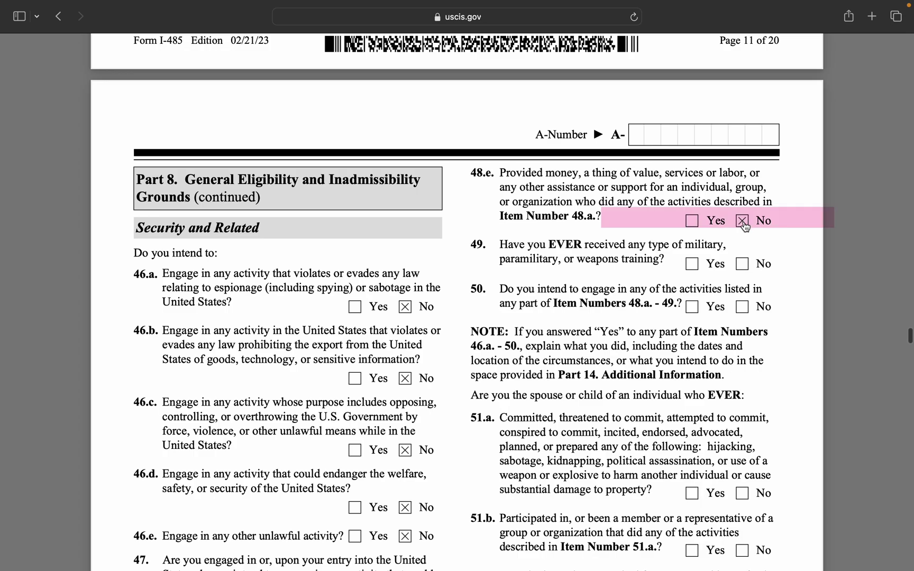
click(743, 265)
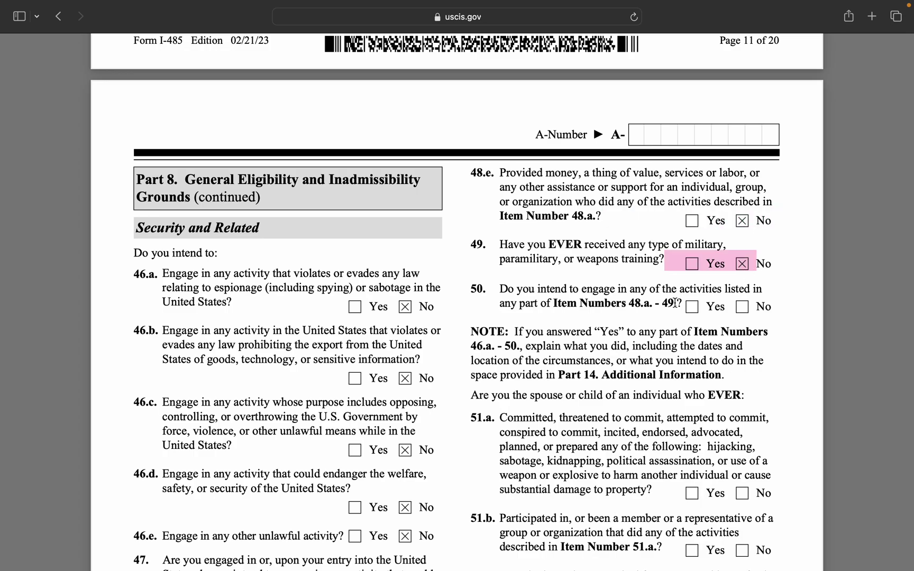
click(743, 308)
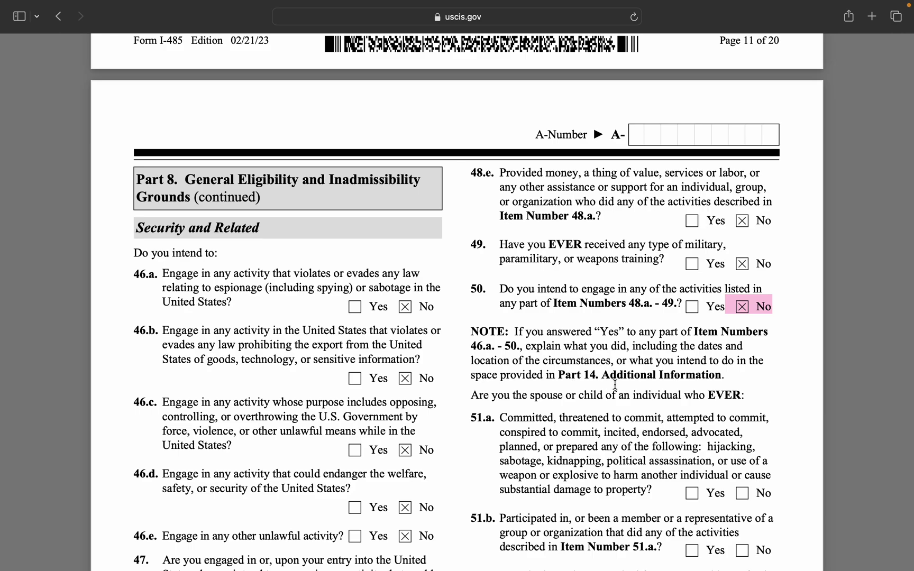
scroll(615, 385, down, 2)
scroll(616, 385, down, 5)
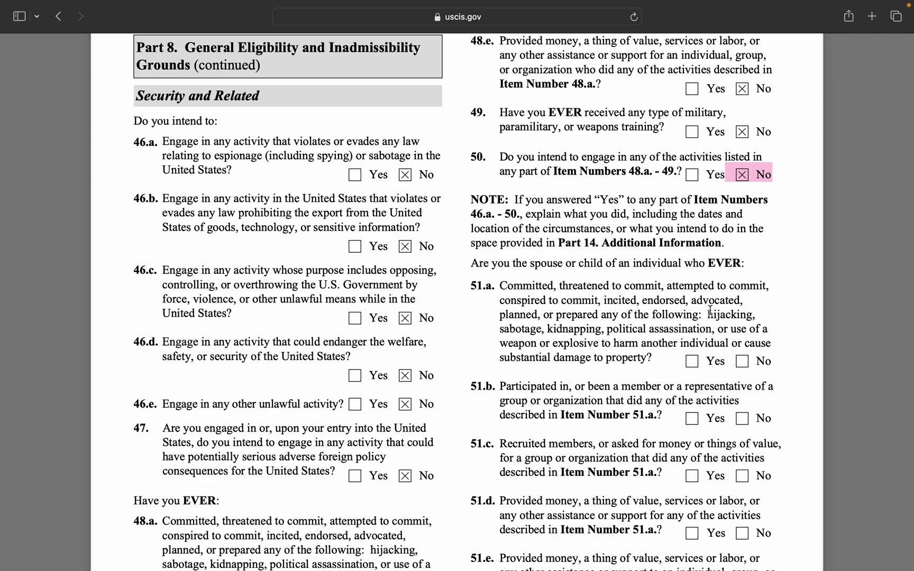
scroll(711, 311, down, 3)
scroll(711, 311, down, 3)
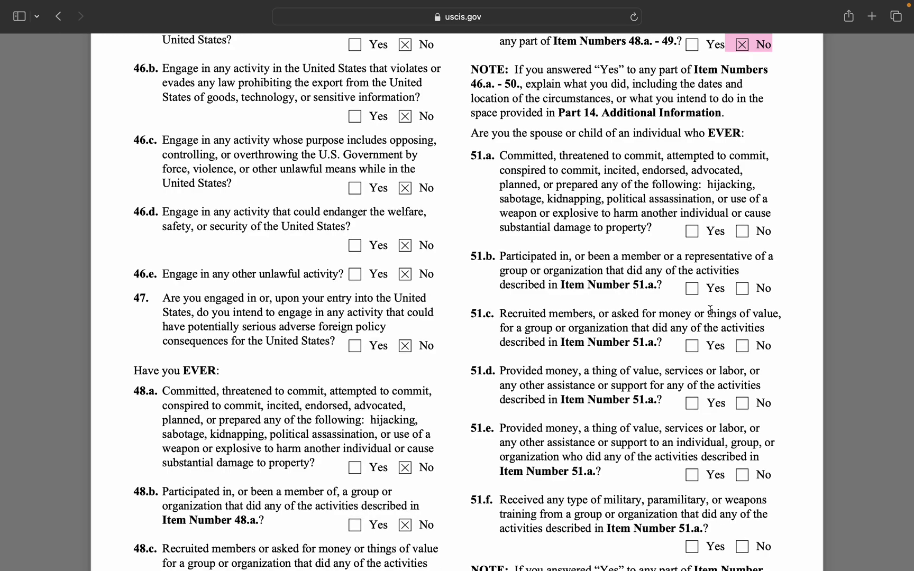
Answer No to items 51.a through 51.e and question 52.
click(744, 231)
click(744, 289)
click(743, 347)
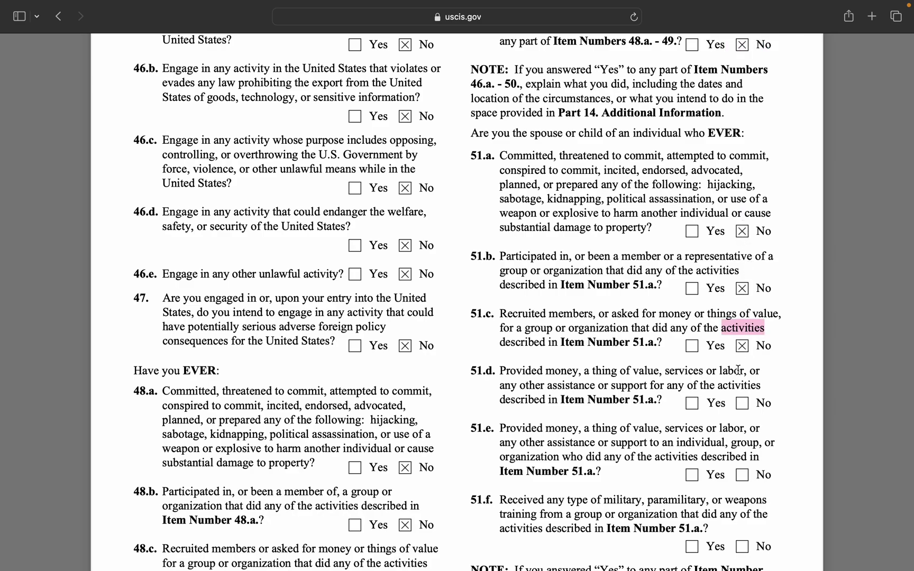
click(743, 403)
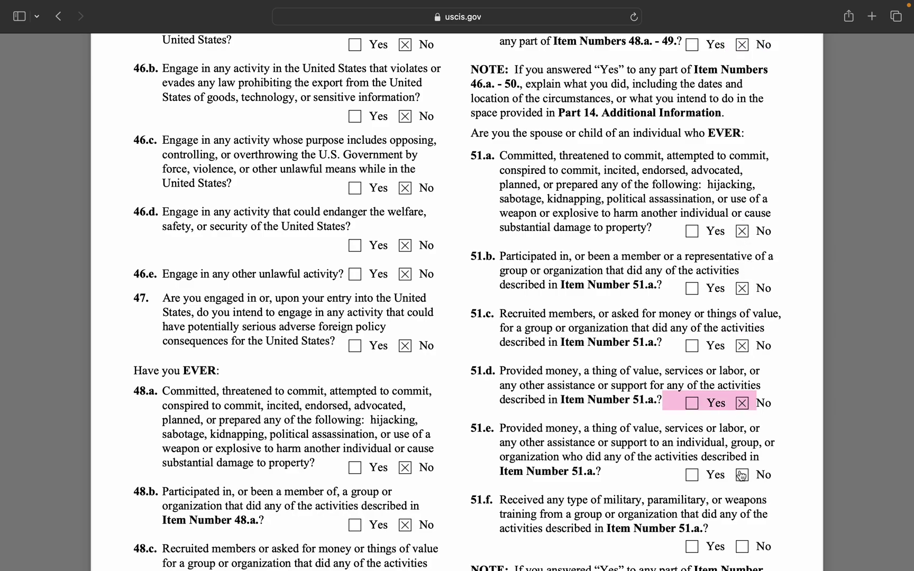
click(743, 475)
scroll(746, 455, down, 5)
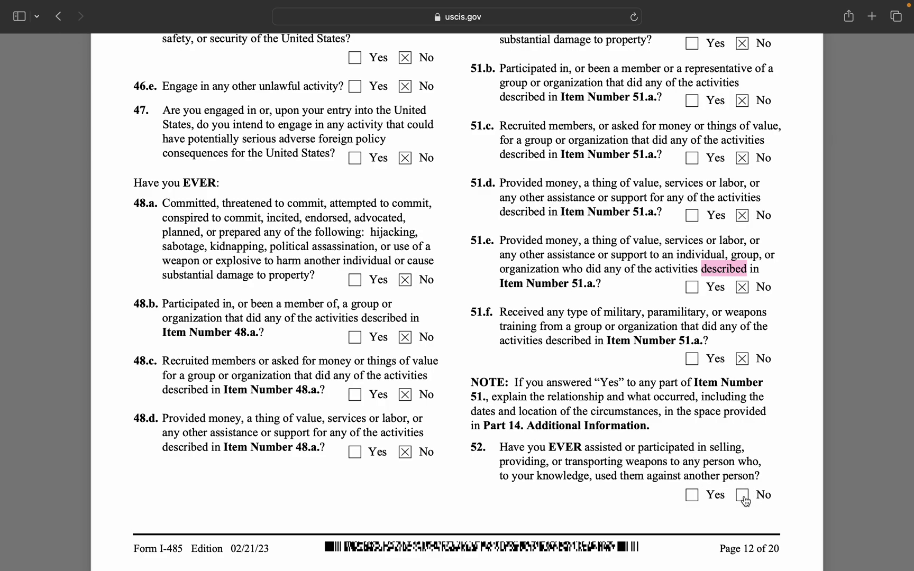
click(746, 495)
scroll(523, 442, down, 5)
scroll(523, 443, down, 6)
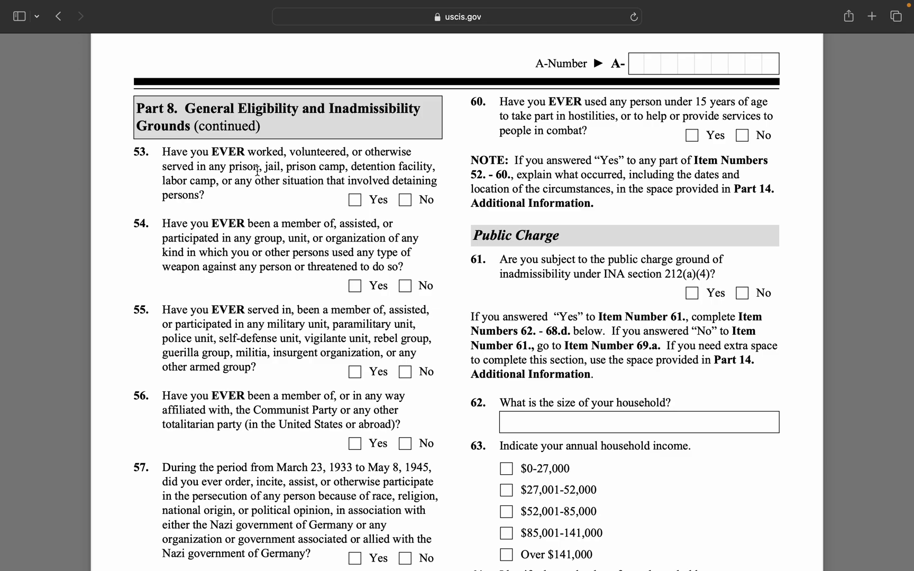
Answer No to questions 53 through 57 on page 13.
click(406, 200)
click(411, 286)
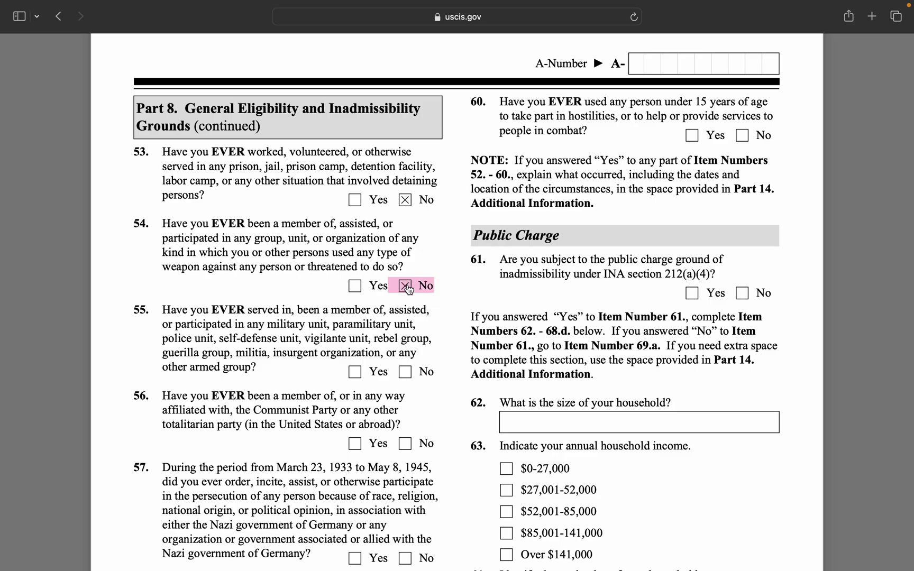
scroll(383, 296, down, 5)
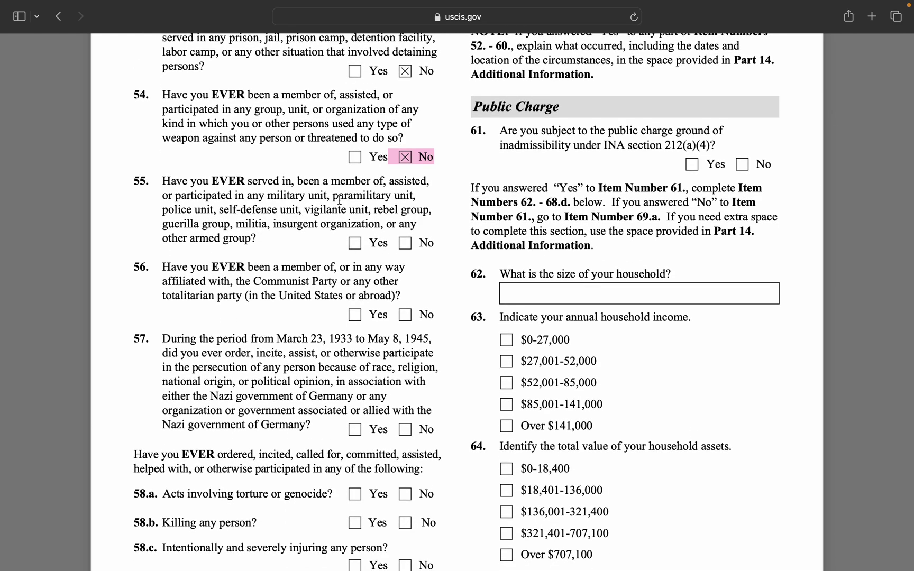
click(406, 244)
click(406, 315)
scroll(389, 354, down, 4)
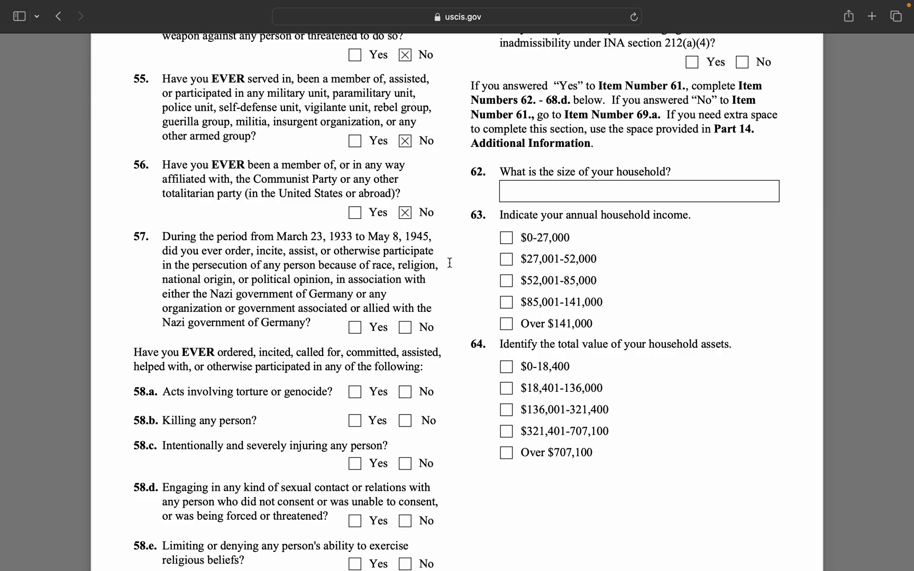
click(406, 327)
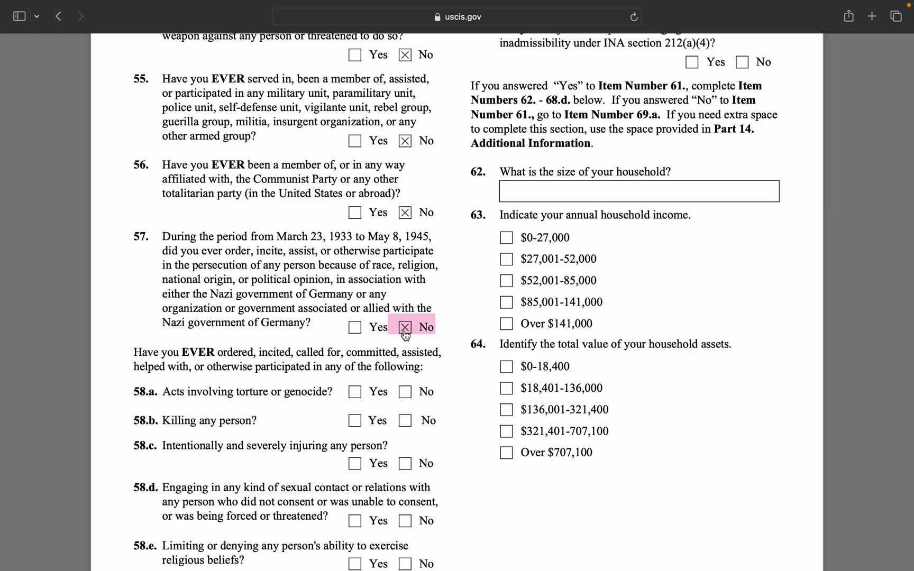
scroll(403, 339, down, 4)
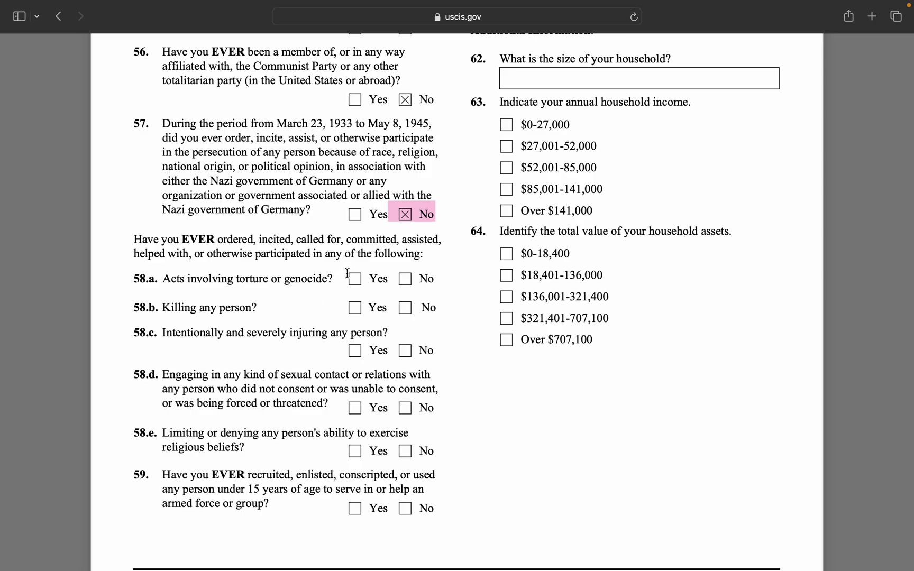
Answer No to items 58.a through 58.e and question 59.
click(405, 278)
click(406, 308)
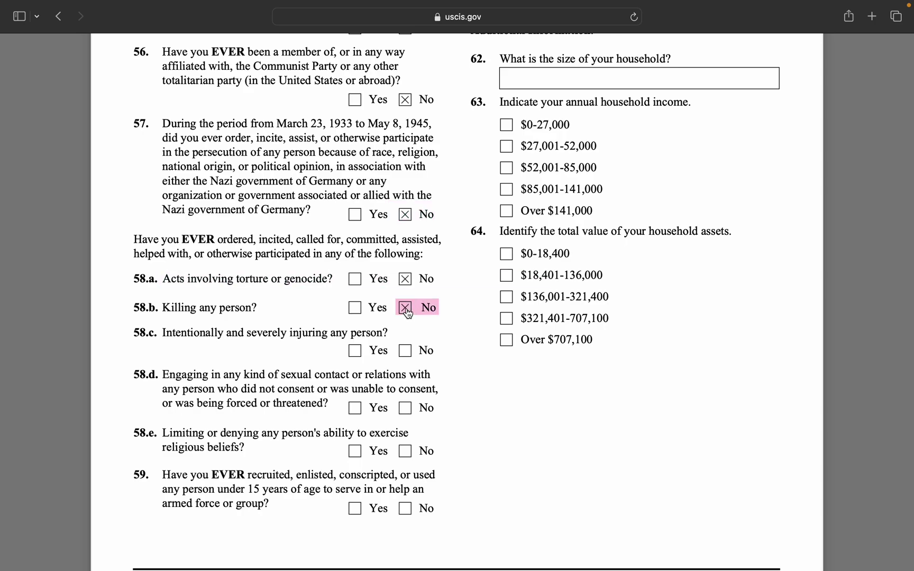
click(406, 350)
click(407, 452)
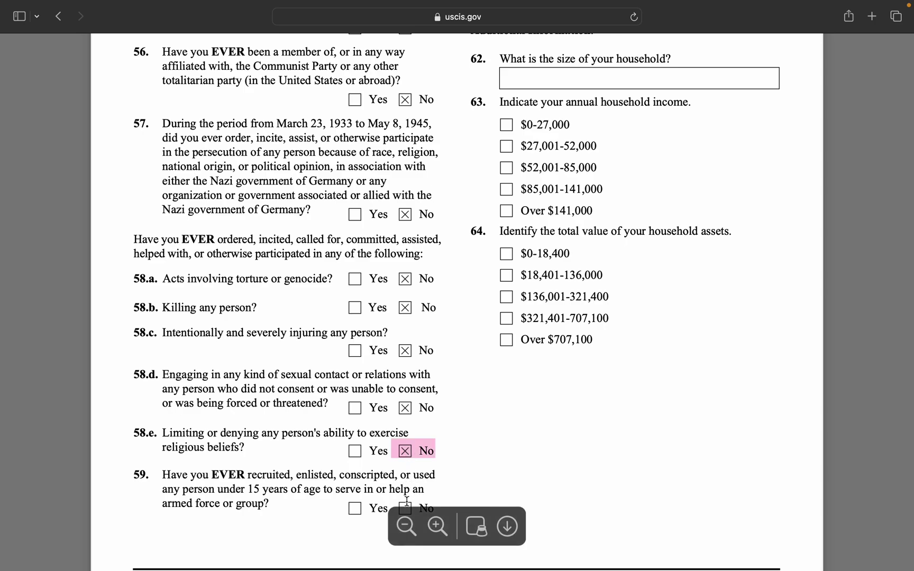
key(Tab)
scroll(486, 409, down, 4)
click(405, 395)
scroll(559, 359, up, 15)
Answer No to question 60 and the item 61 public charge question.
scroll(559, 359, down, 1)
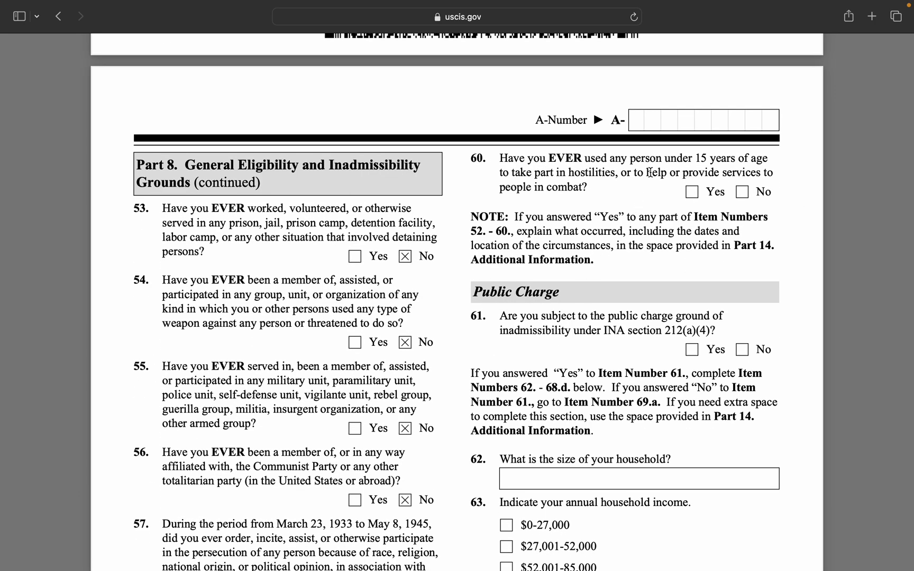
click(742, 195)
scroll(672, 276, down, 1)
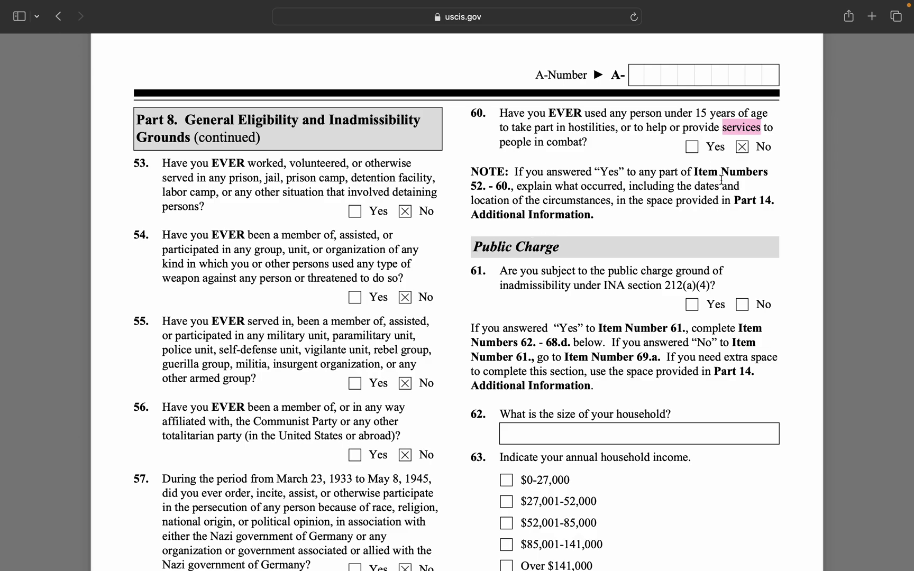
scroll(539, 310, down, 2)
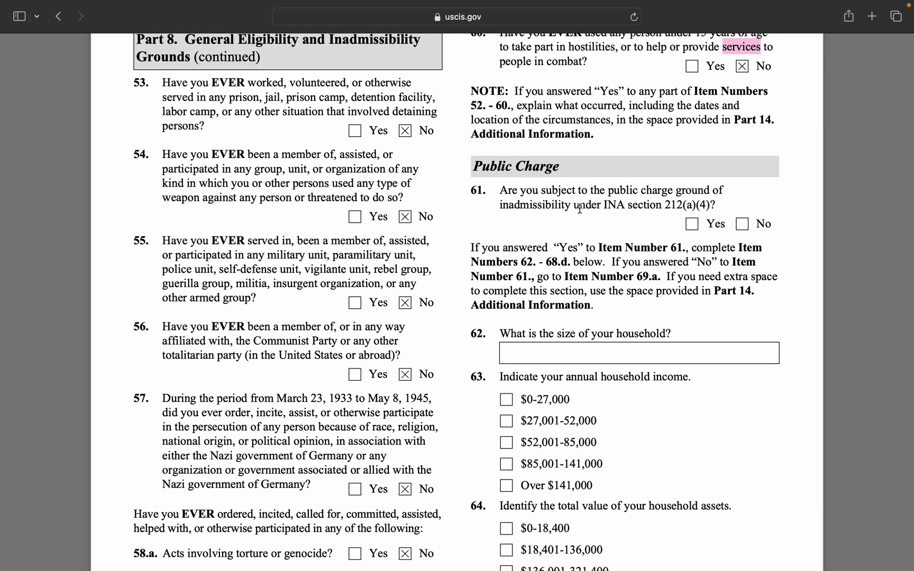
click(741, 225)
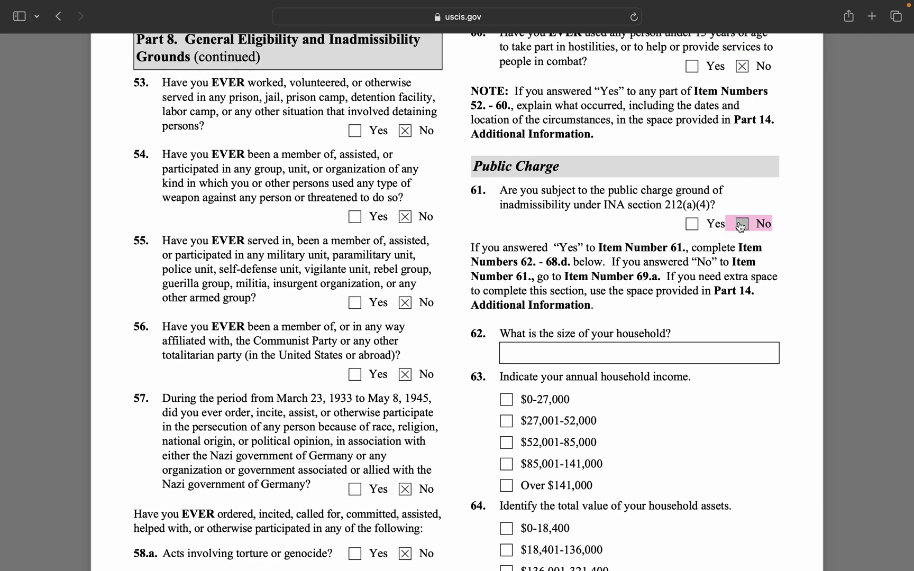
scroll(683, 405, down, 1)
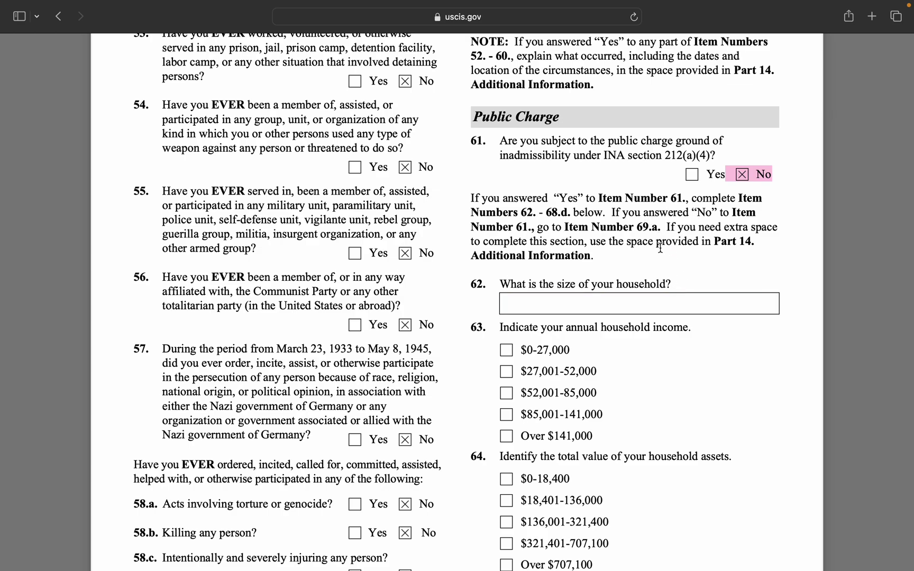
scroll(657, 289, down, 3)
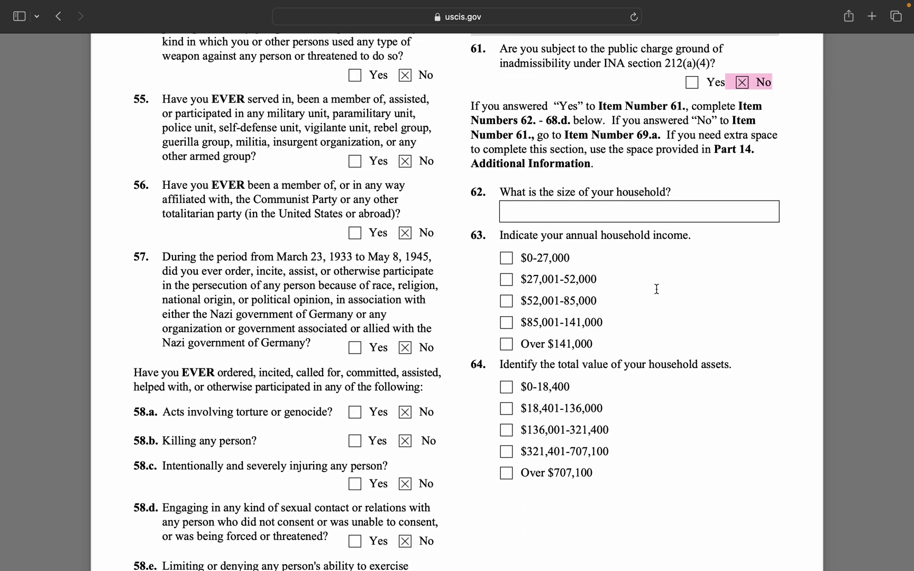
scroll(657, 289, up, 1)
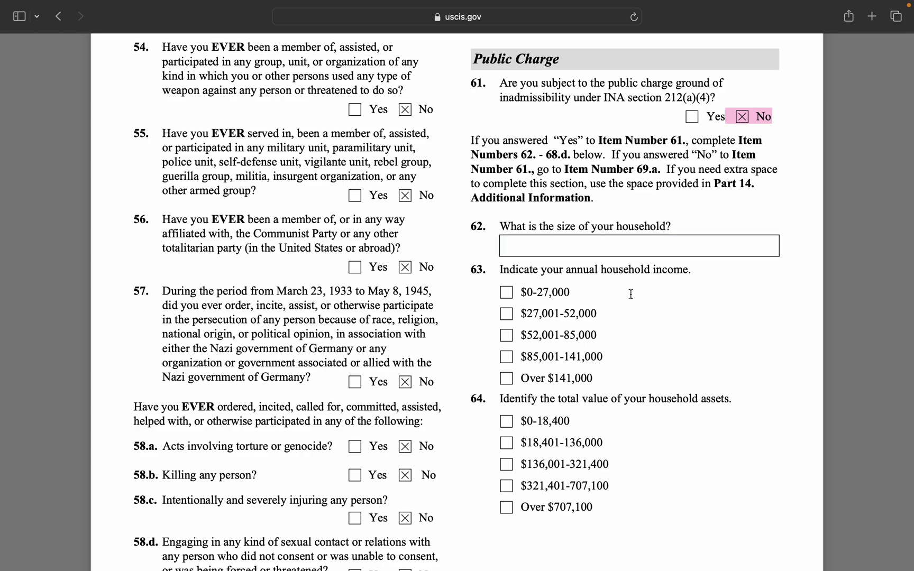
scroll(621, 268, down, 1)
scroll(626, 247, down, 2)
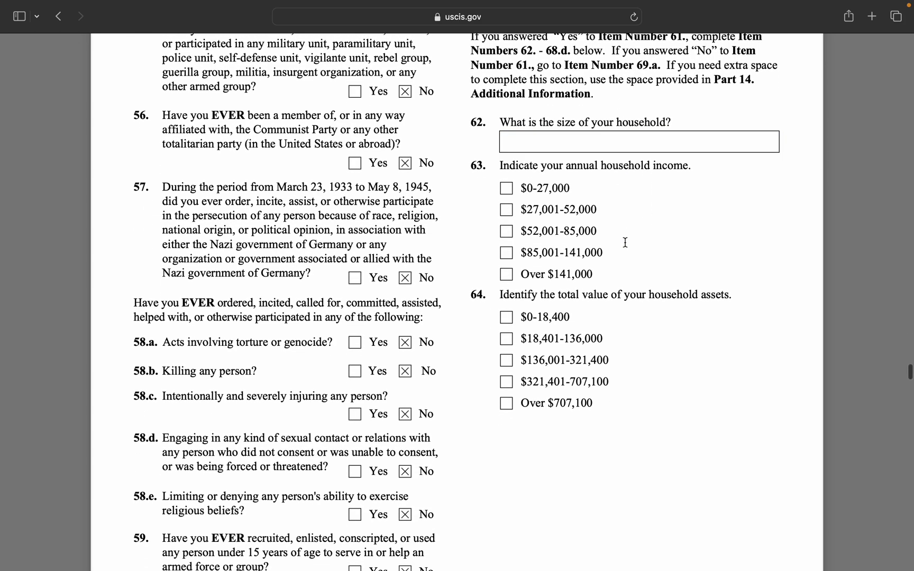
Enter N/A as the household size in item 62.
click(576, 144)
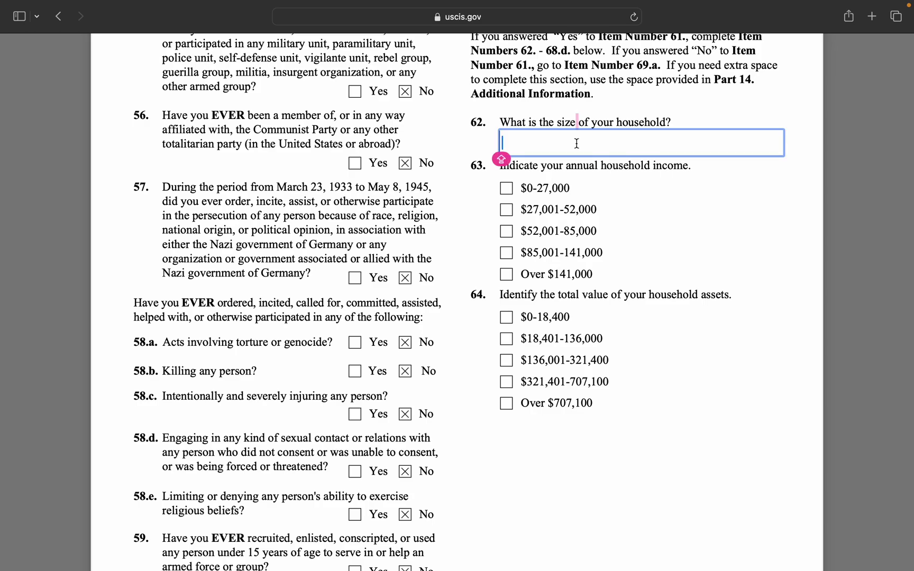
text(N/A)
scroll(629, 255, down, 10)
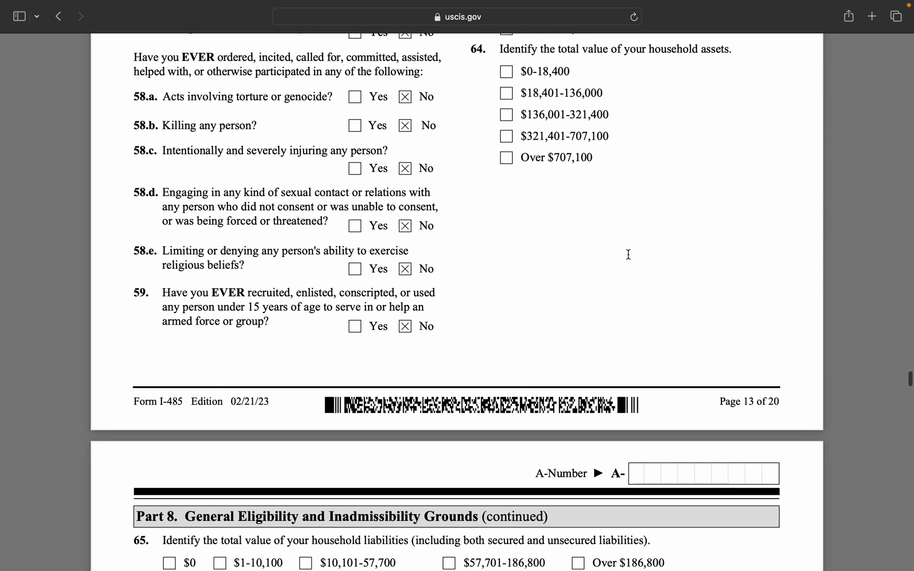
scroll(628, 254, down, 6)
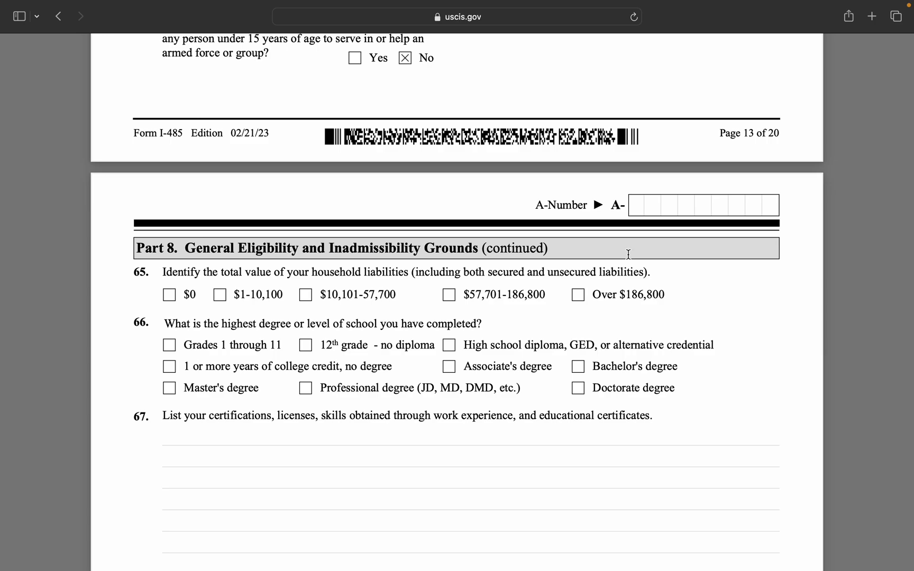
scroll(628, 254, up, 17)
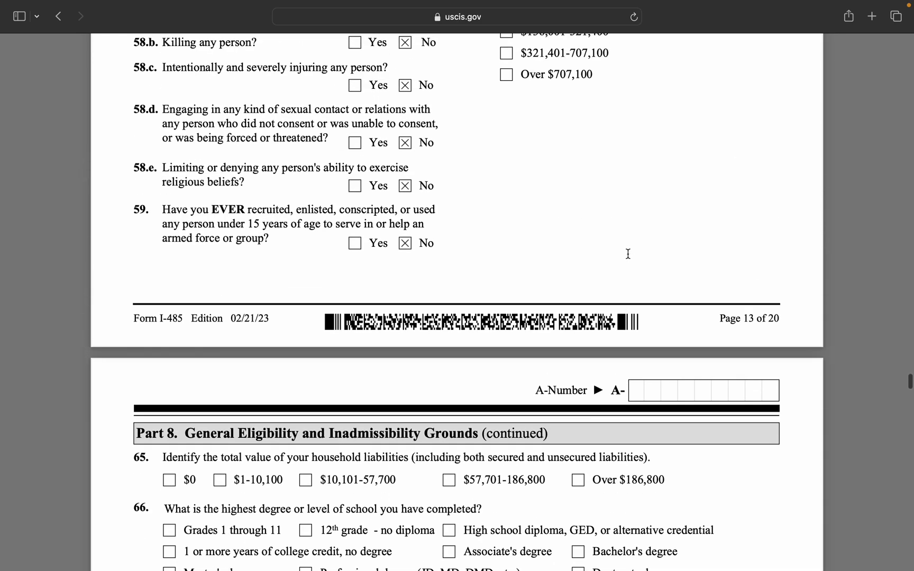
key(Caps_Lock)
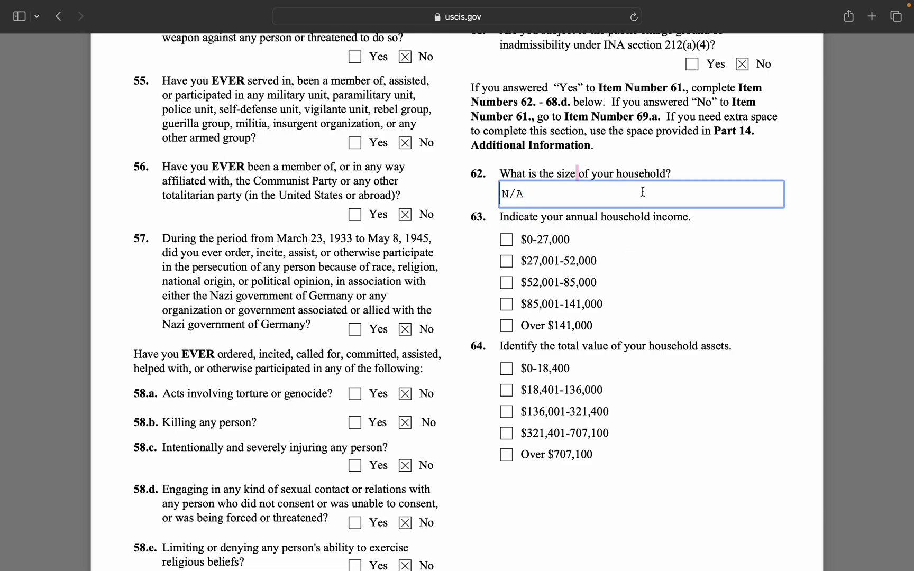
key(Caps_Lock)
Scroll past the page 13 footer to view the still-blank items 65–68 on page 14.
scroll(609, 223, down, 15)
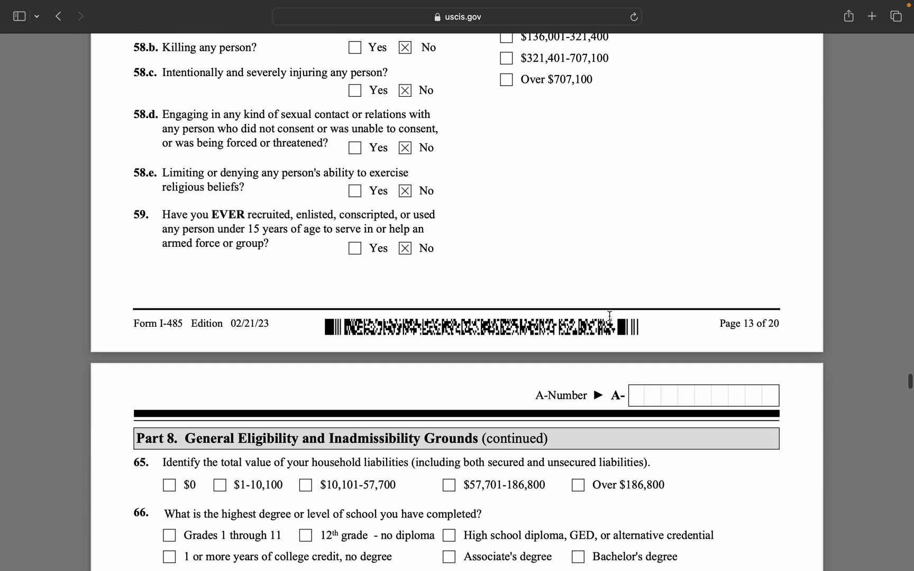
scroll(609, 316, down, 6)
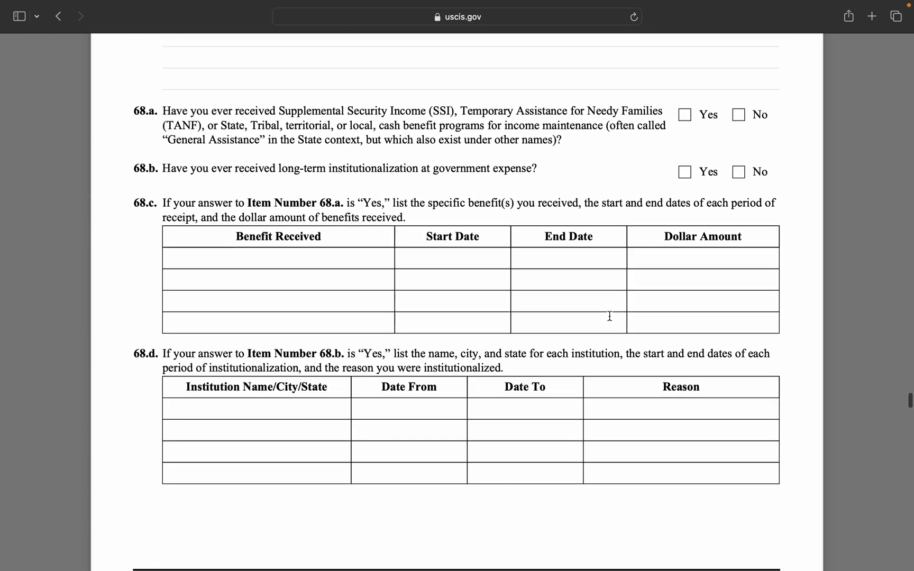
scroll(610, 316, down, 1)
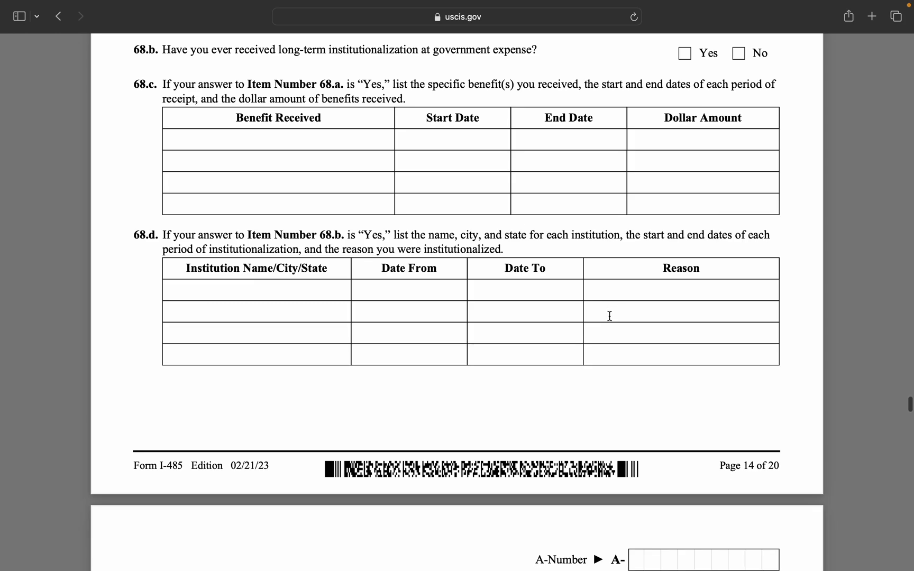
scroll(610, 316, down, 8)
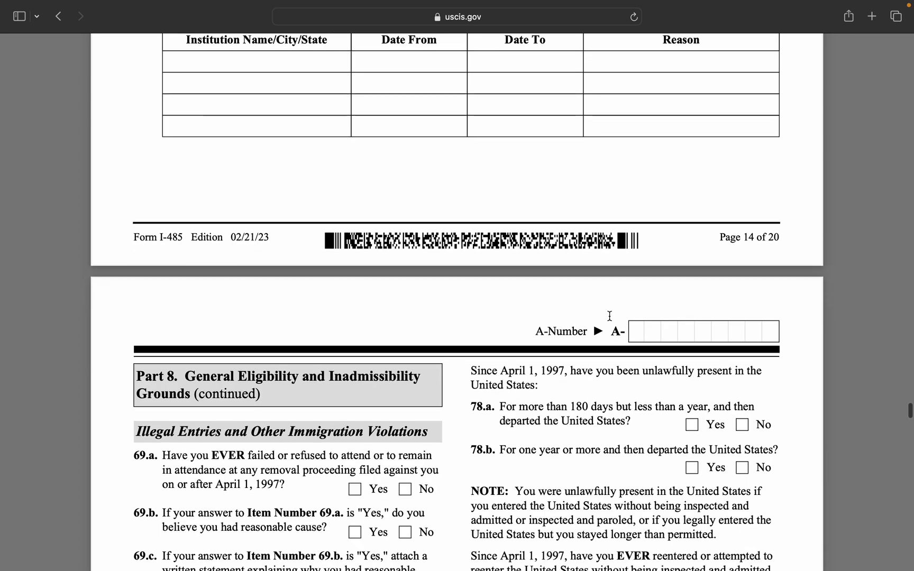
scroll(609, 315, up, 14)
scroll(609, 316, up, 20)
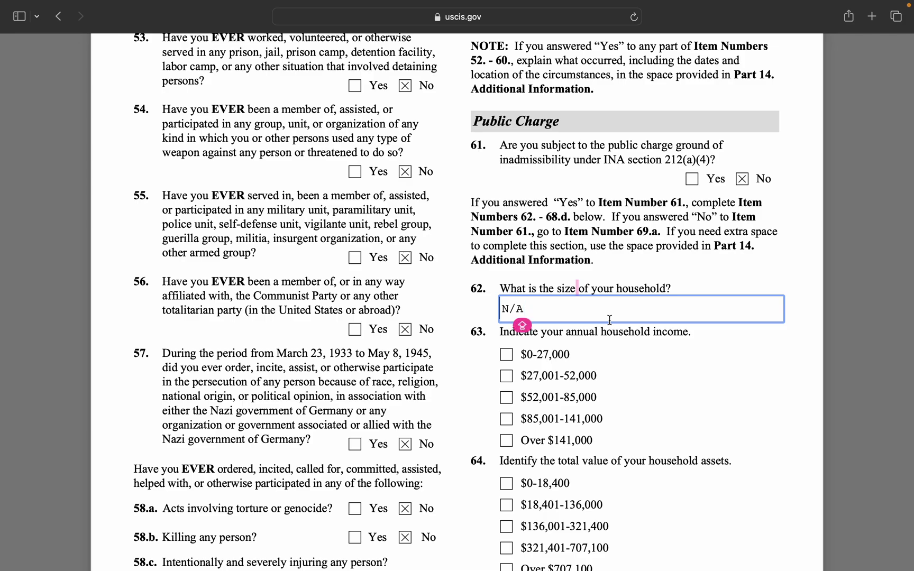
key(Caps_Lock)
scroll(674, 227, down, 15)
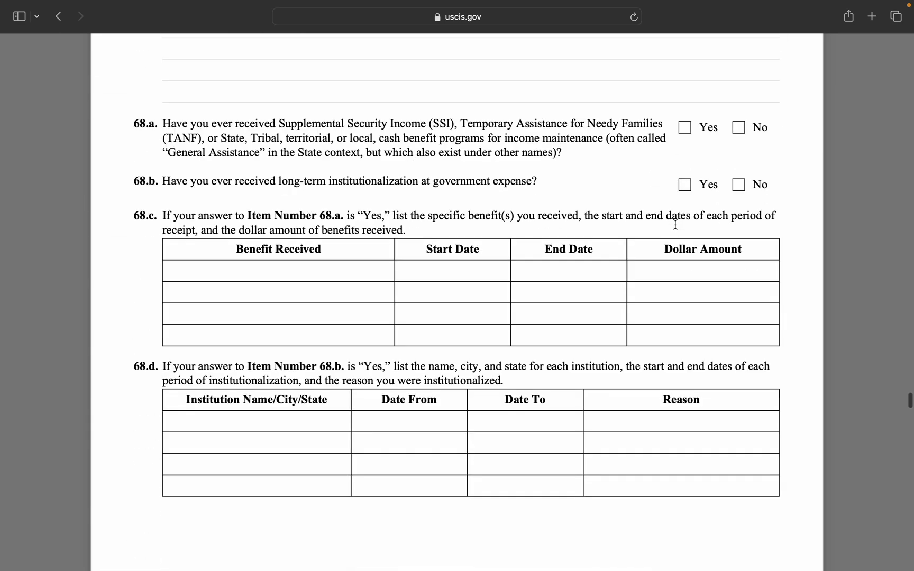
scroll(675, 225, down, 1)
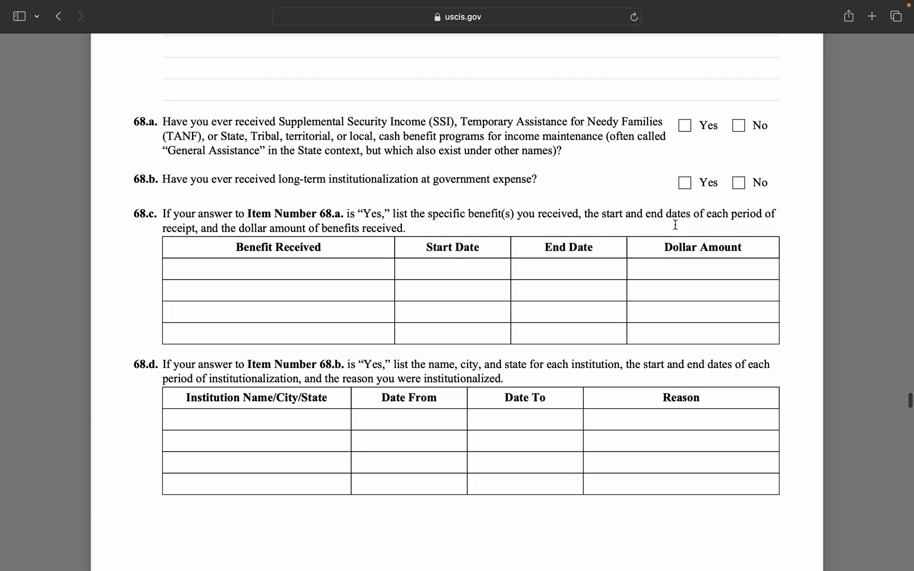
scroll(676, 225, down, 10)
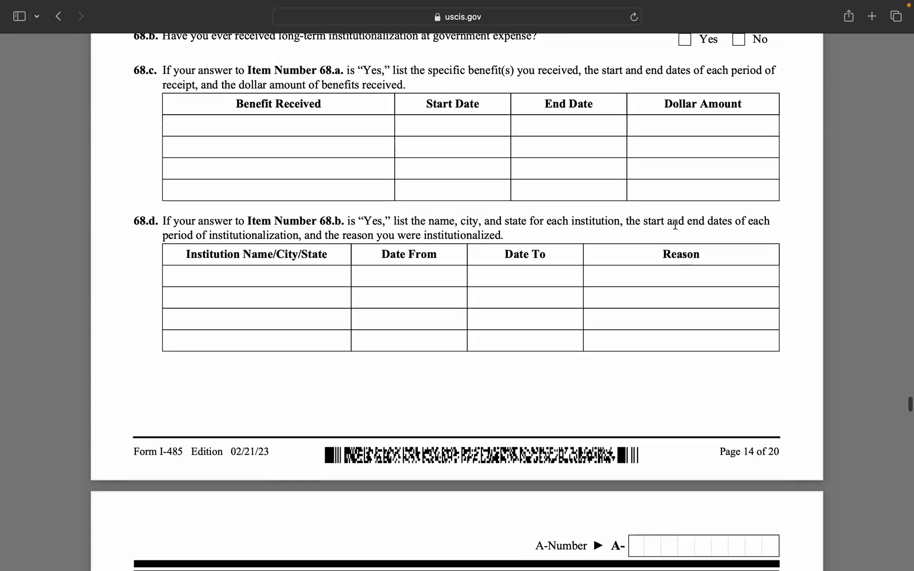
scroll(676, 225, up, 10)
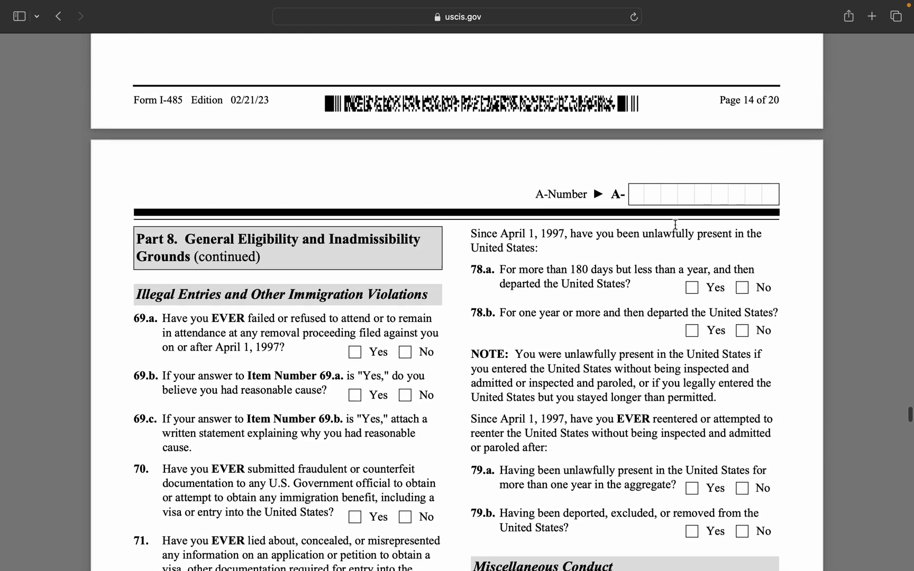
scroll(675, 225, up, 1)
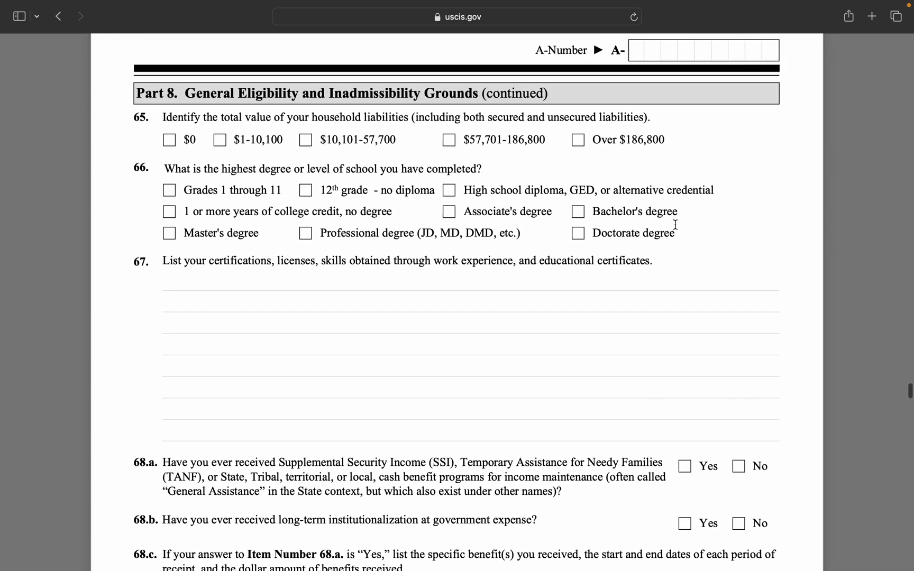
scroll(675, 225, down, 1)
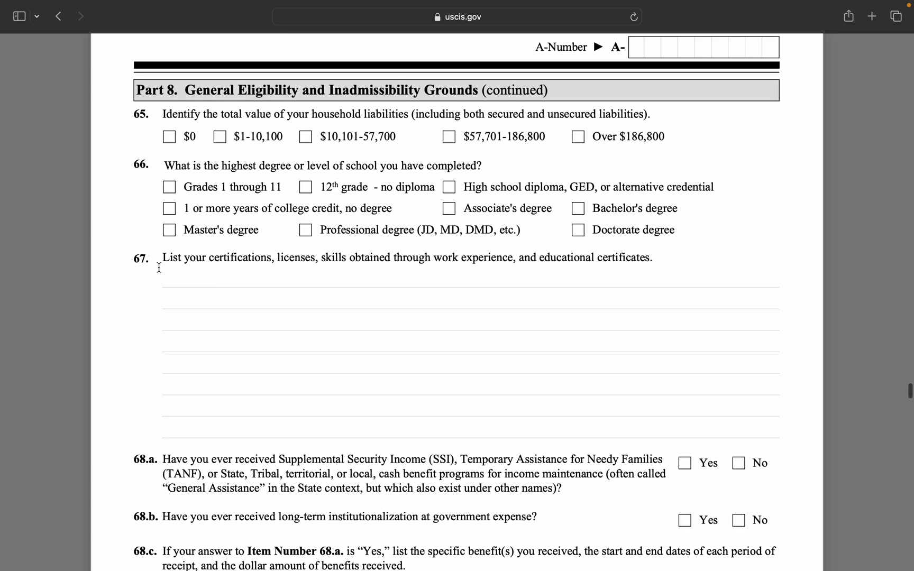
Type N/A into item 67's first line, 68.c's first Benefit Received row and 68.d's first Institution row.
click(191, 278)
text(N/A)
scroll(201, 325, down, 10)
click(196, 288)
text(N/A)
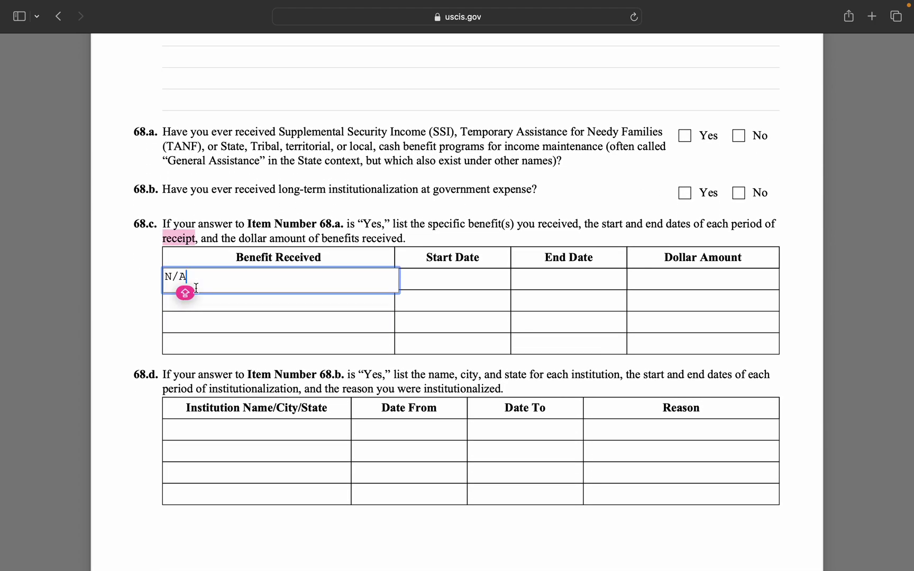
scroll(235, 347, down, 2)
click(236, 373)
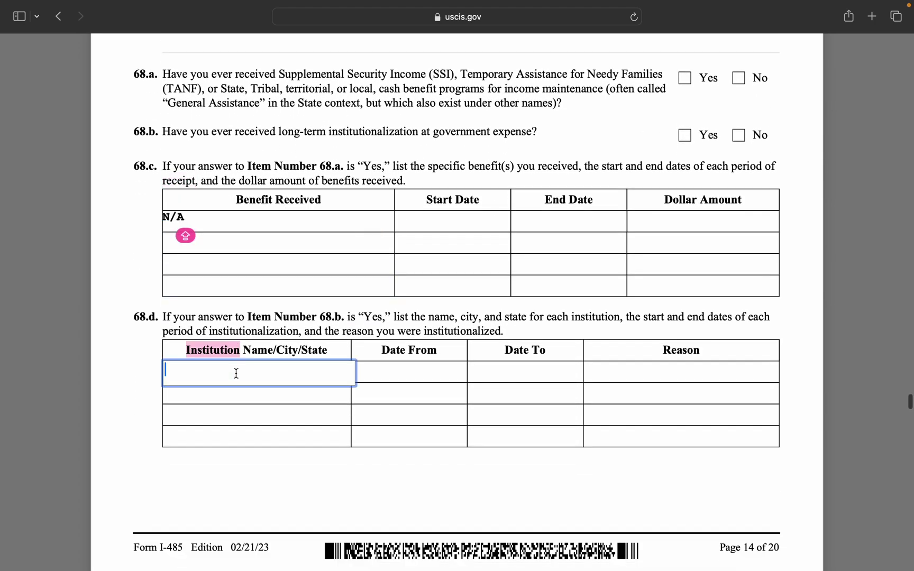
text(N/A)
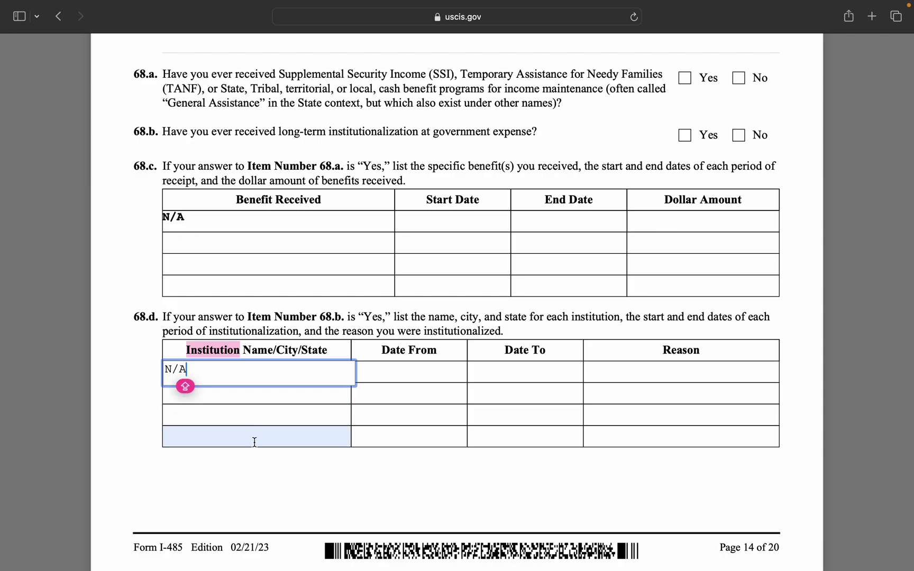
scroll(253, 439, down, 15)
scroll(254, 441, down, 3)
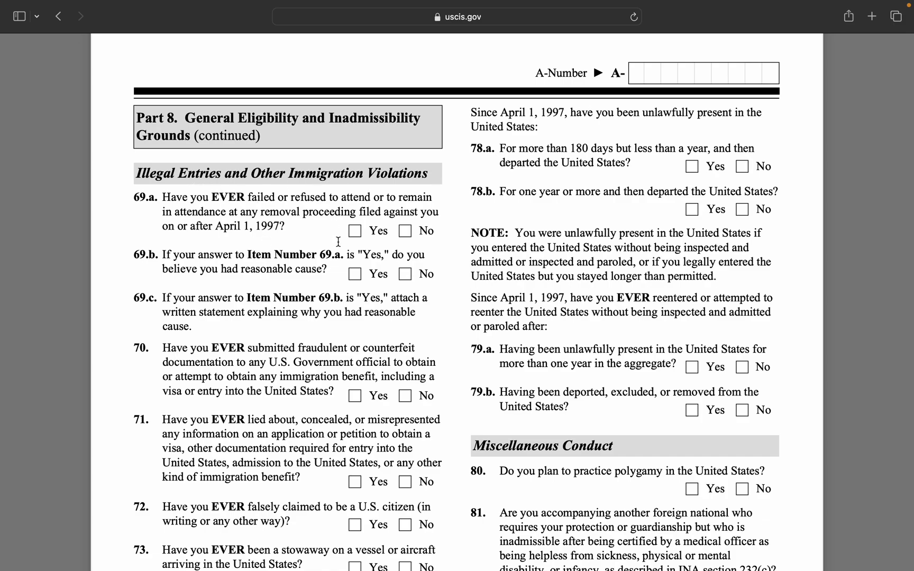
Answer No to Illegal Entries items 69.a, 69.b, 70 and 71.
click(405, 232)
click(405, 274)
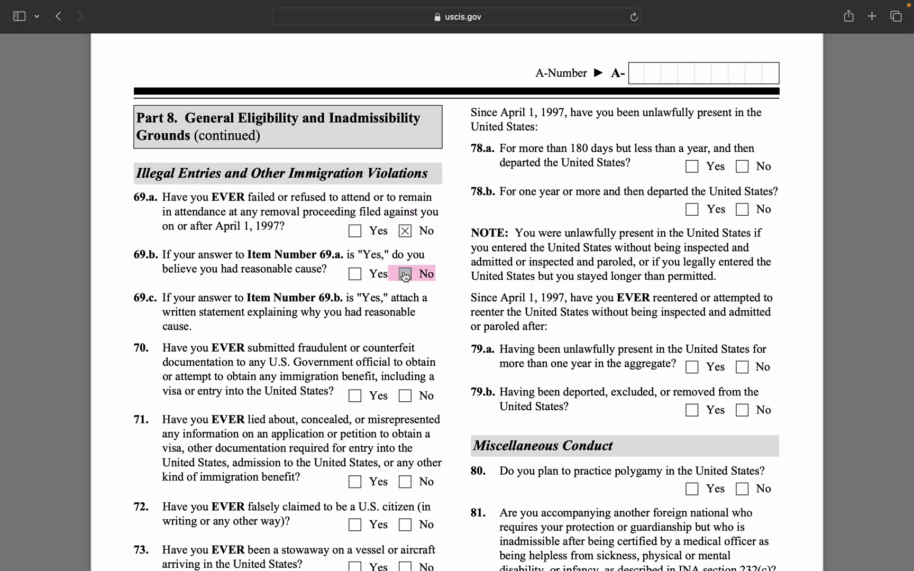
click(406, 401)
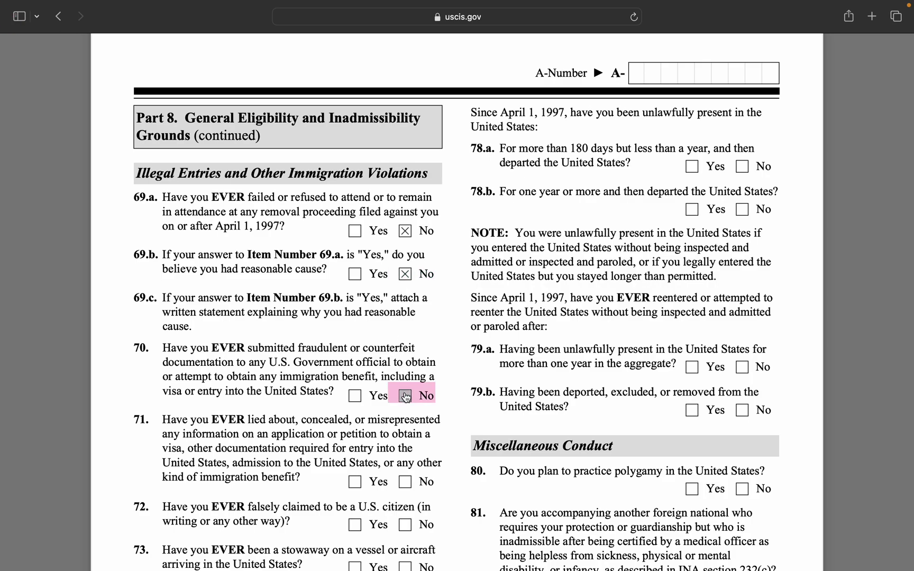
click(405, 481)
scroll(418, 455, down, 5)
scroll(421, 447, down, 4)
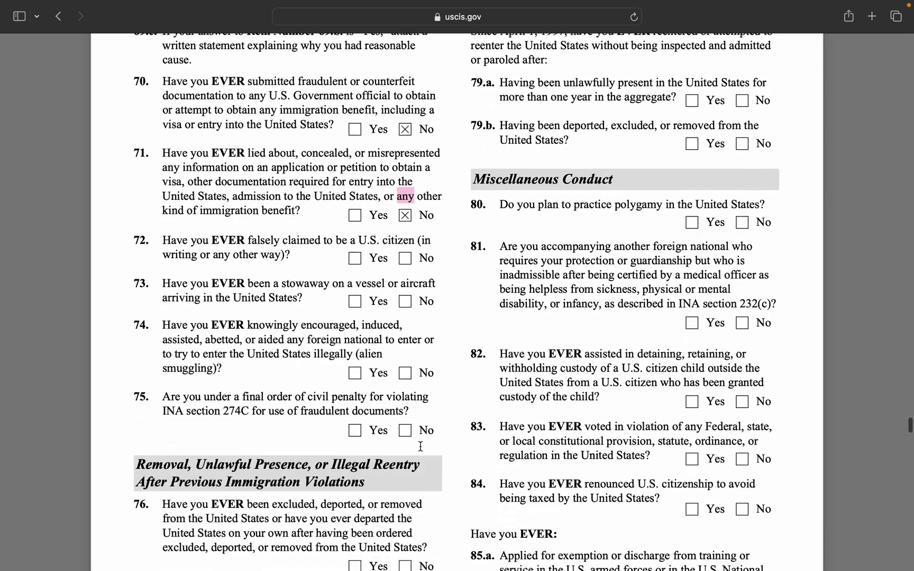
Answer No to items 72, 73, 74 and 75.
click(405, 221)
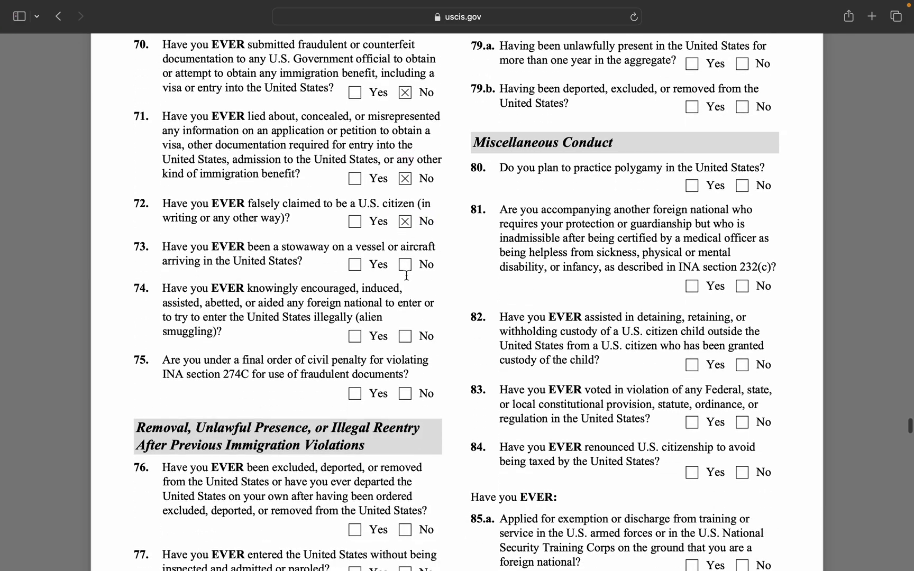
click(405, 265)
click(406, 336)
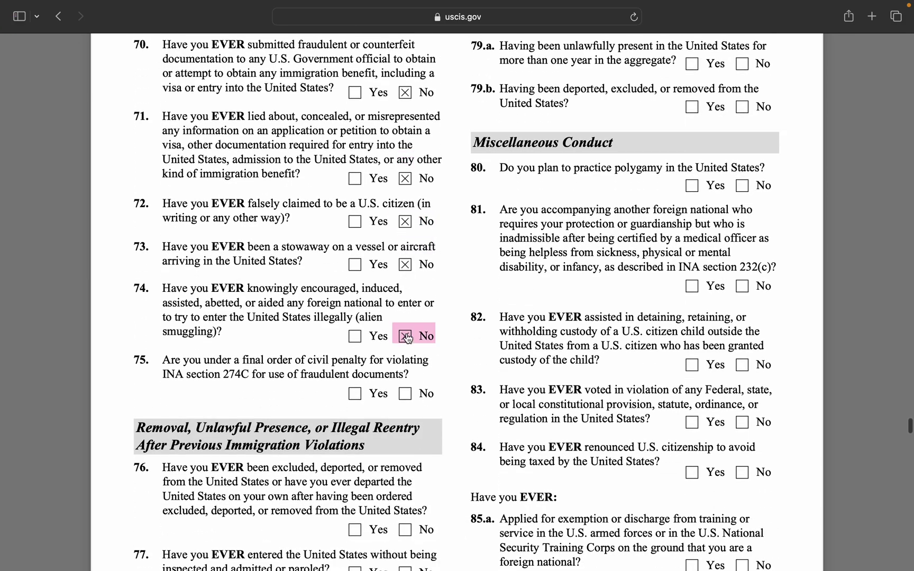
click(405, 394)
scroll(485, 319, down, 2)
scroll(486, 319, down, 4)
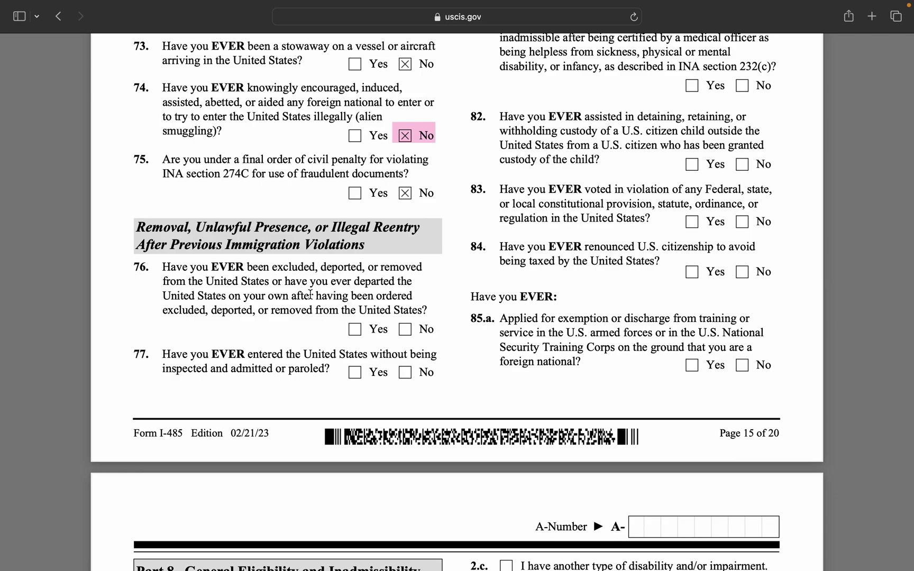
Answer No to questions 76 and 77 and scroll on to the next section.
click(404, 330)
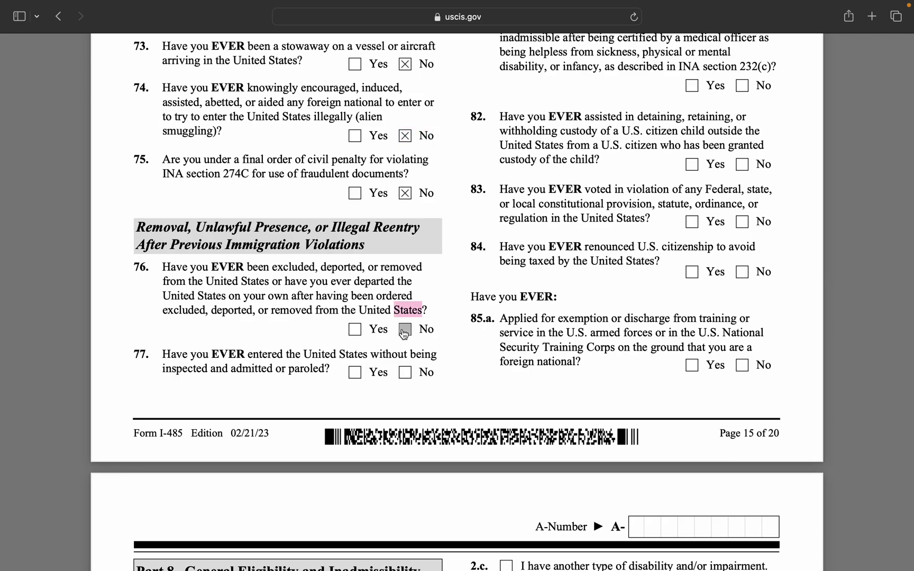
click(408, 374)
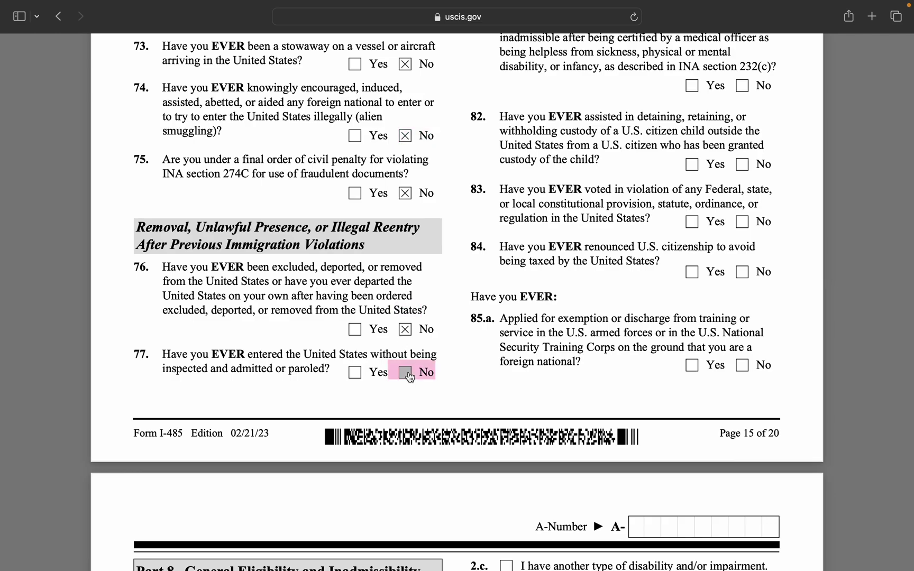
scroll(764, 137, up, 15)
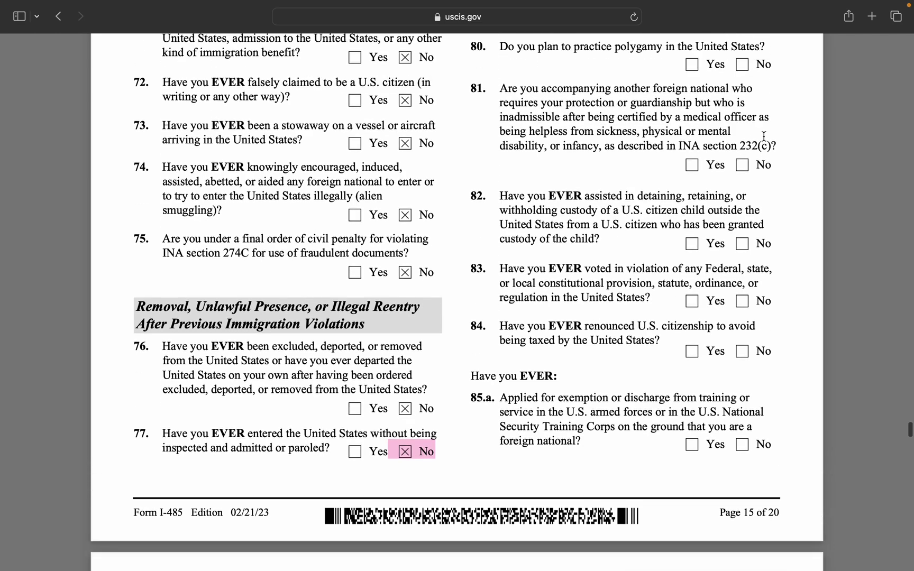
scroll(764, 137, down, 3)
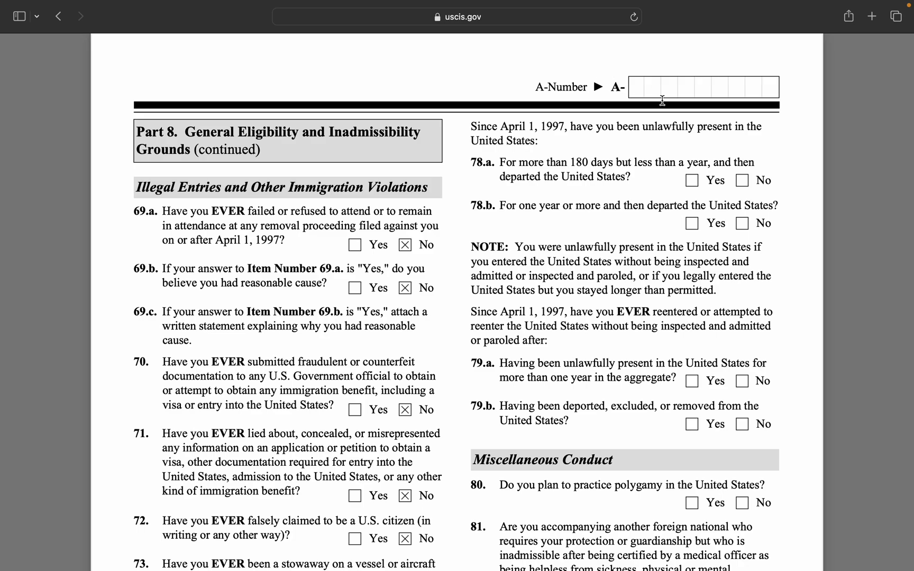
Answer No to items 78.a, 78.b, 79.a and 79.b.
click(743, 181)
click(743, 223)
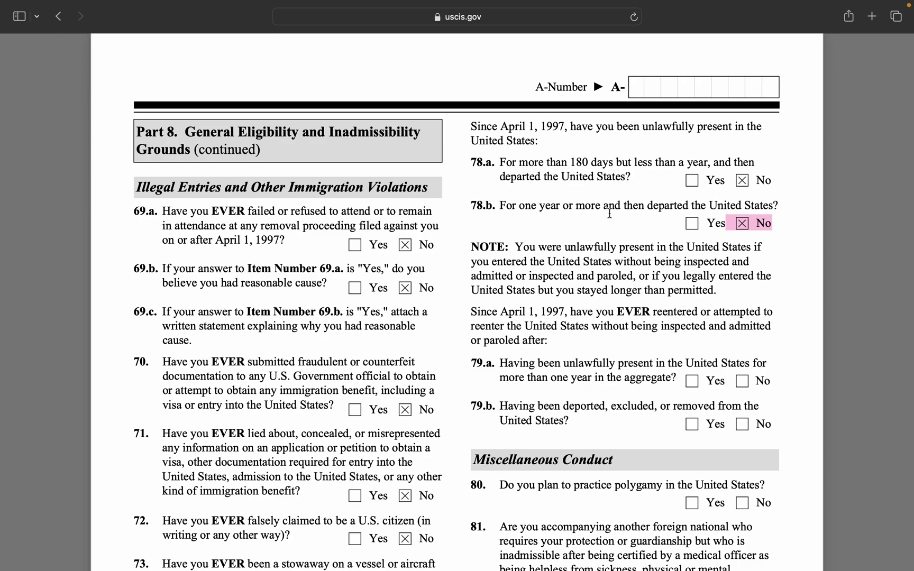
scroll(619, 325, down, 3)
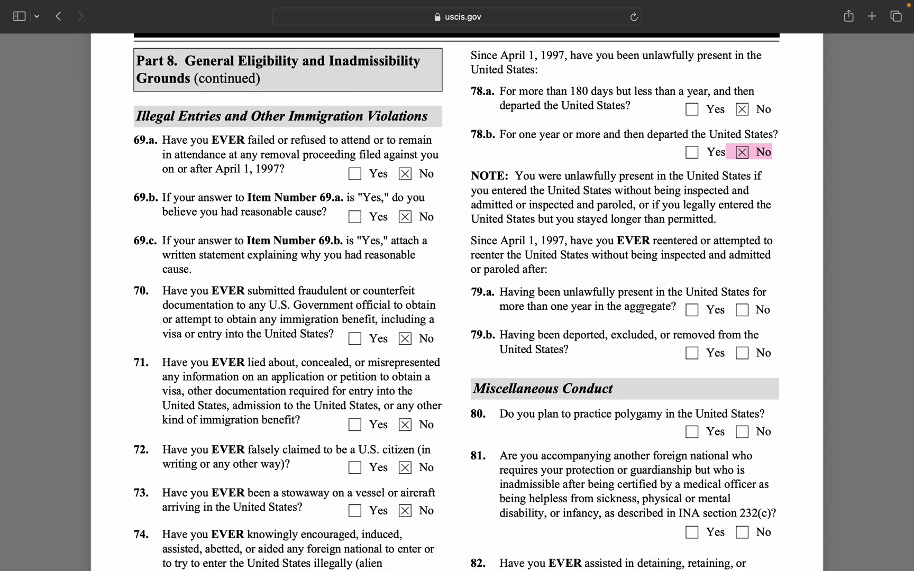
click(742, 310)
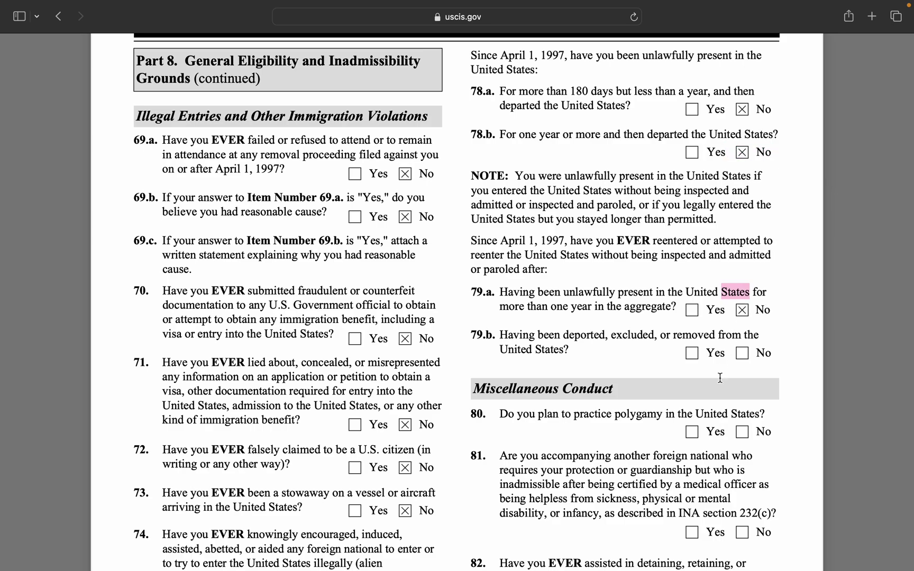
click(743, 353)
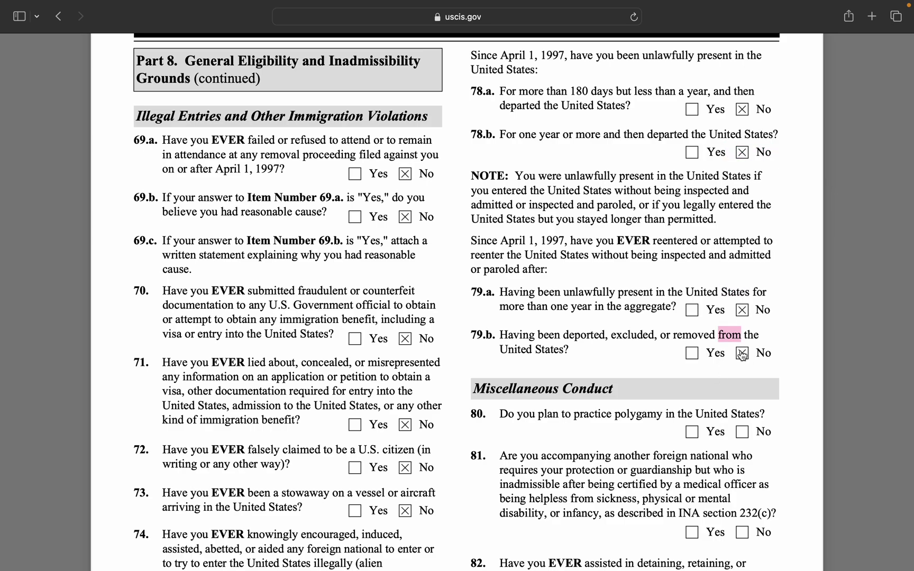
scroll(699, 455, down, 5)
scroll(698, 455, down, 3)
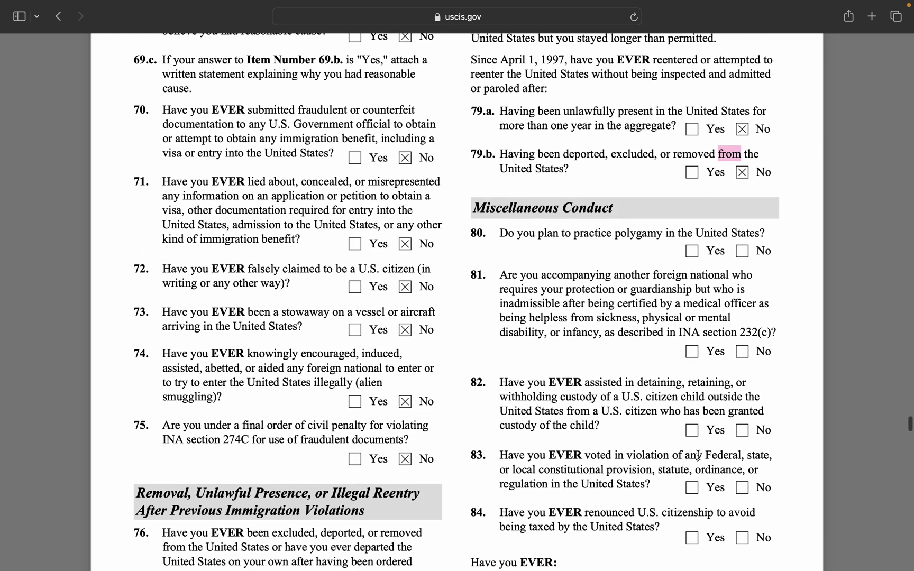
Answer No to Miscellaneous Conduct questions 80 through 84 and item 85.a.
click(743, 253)
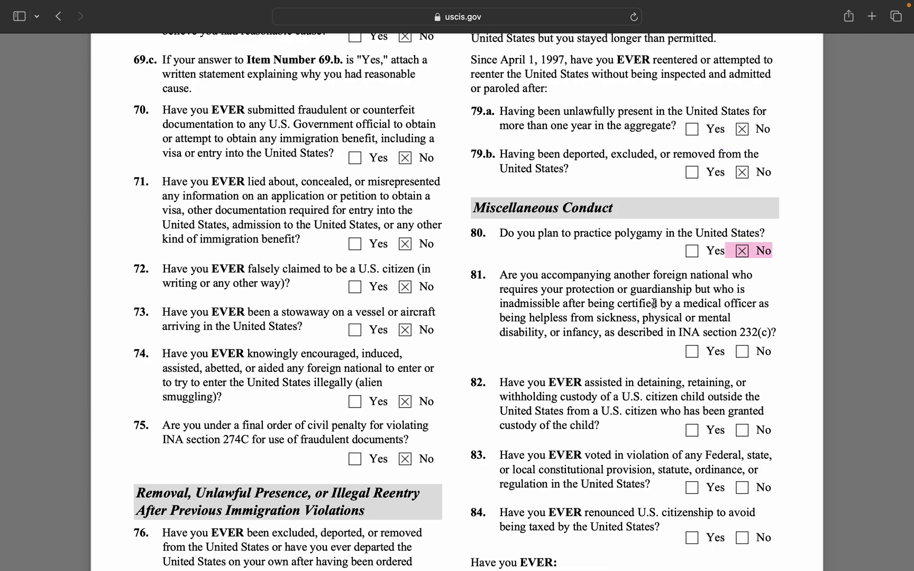
click(740, 352)
scroll(728, 397, down, 3)
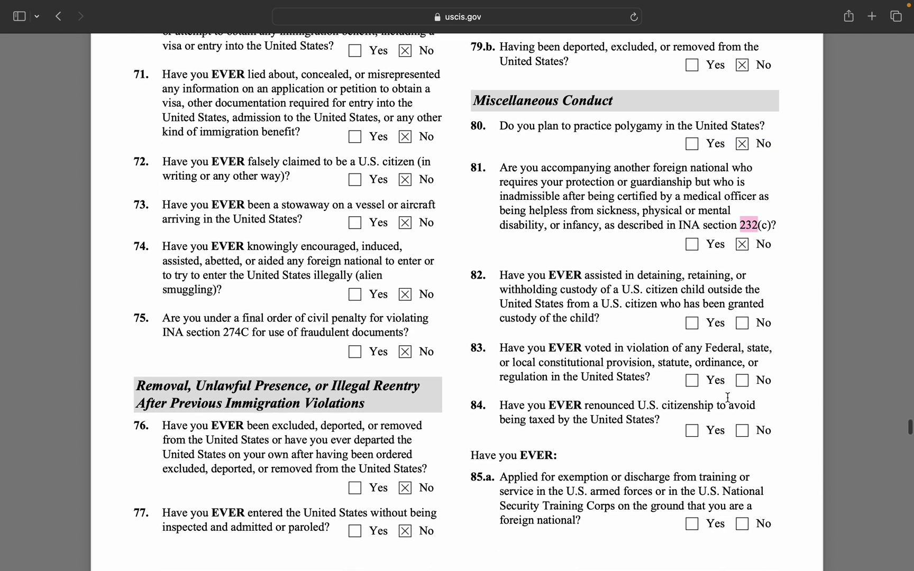
click(743, 325)
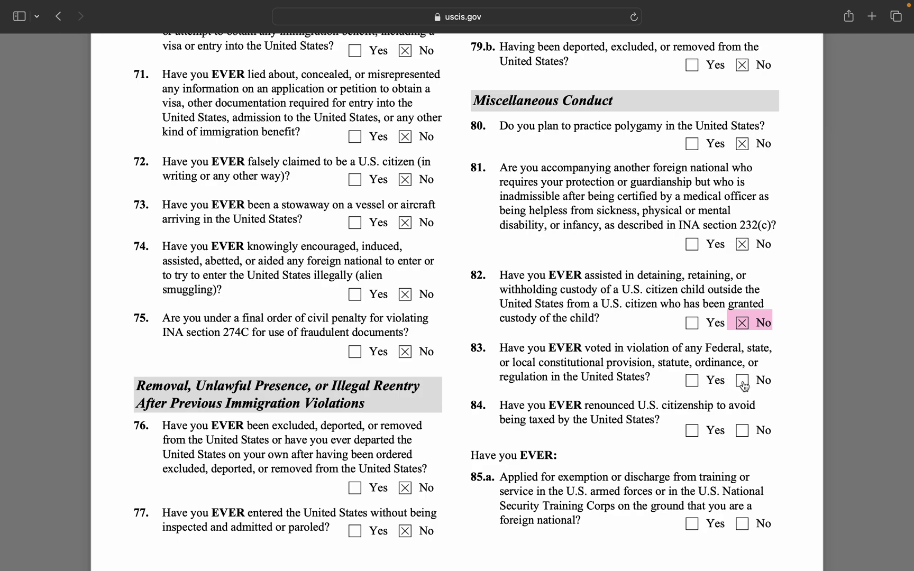
click(743, 382)
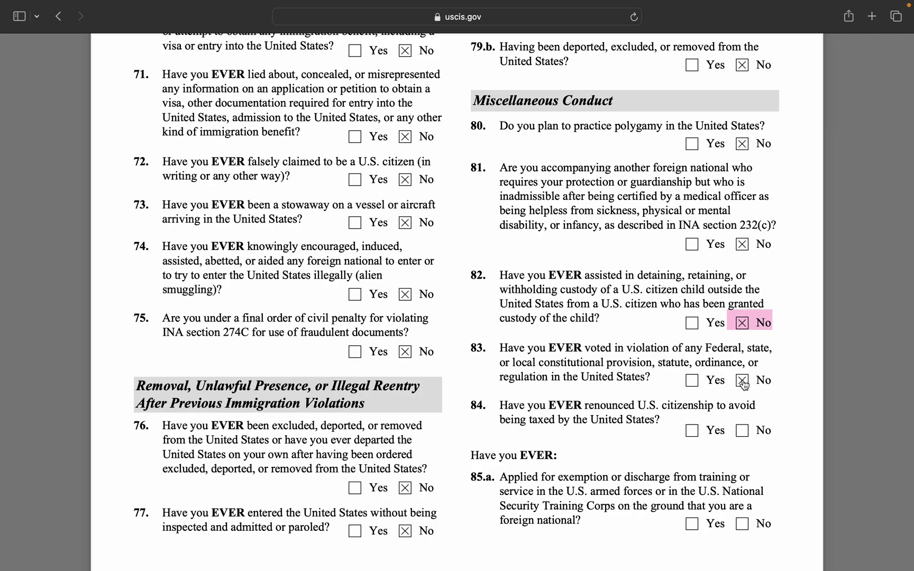
click(743, 432)
scroll(752, 418, down, 5)
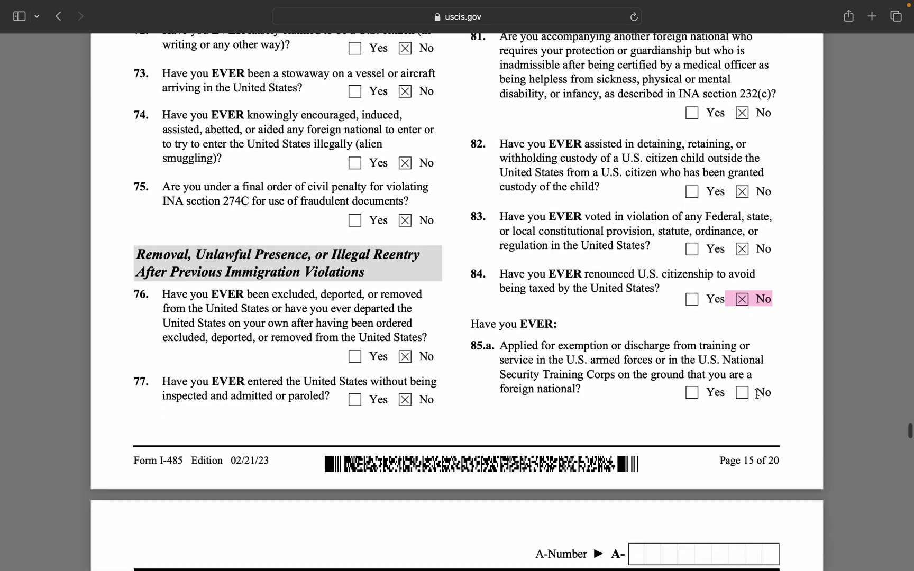
click(742, 351)
scroll(736, 402, down, 3)
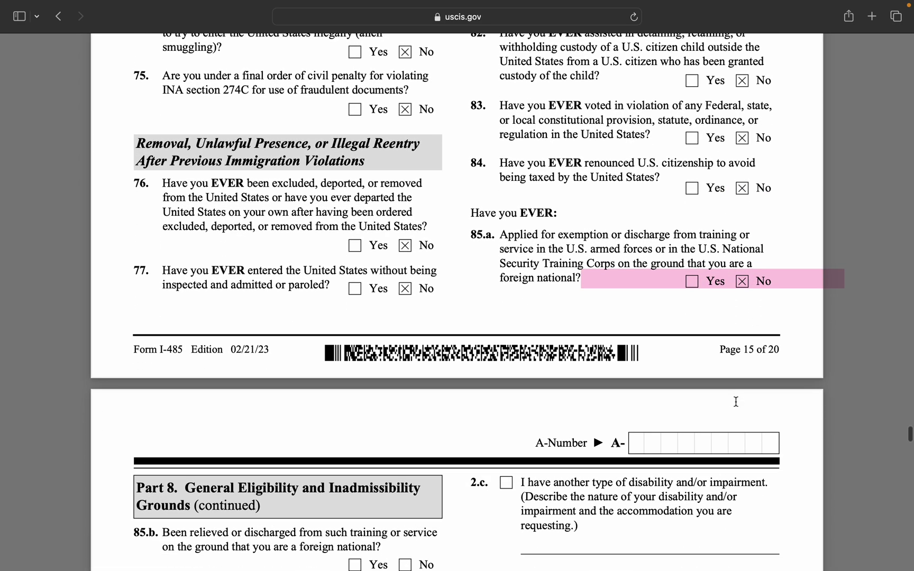
scroll(736, 402, down, 10)
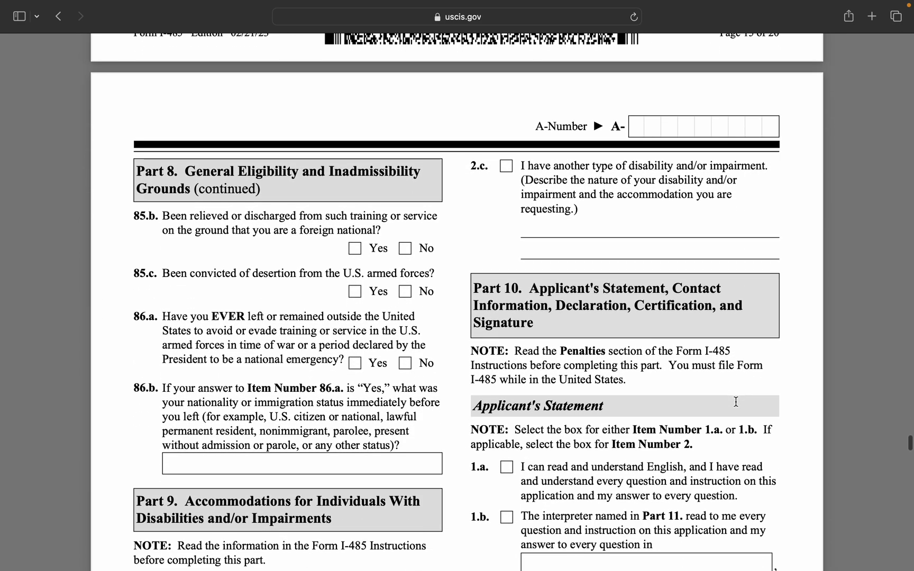
Answer No to items 85.b, 85.c and 86.a on page 16, bringing Part 9 into view.
scroll(736, 402, down, 3)
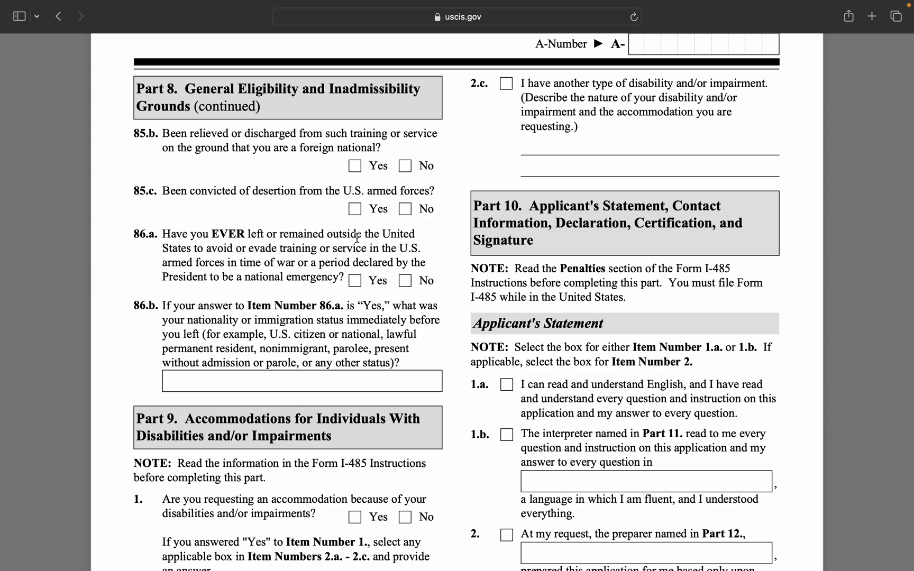
click(404, 167)
click(405, 211)
click(406, 281)
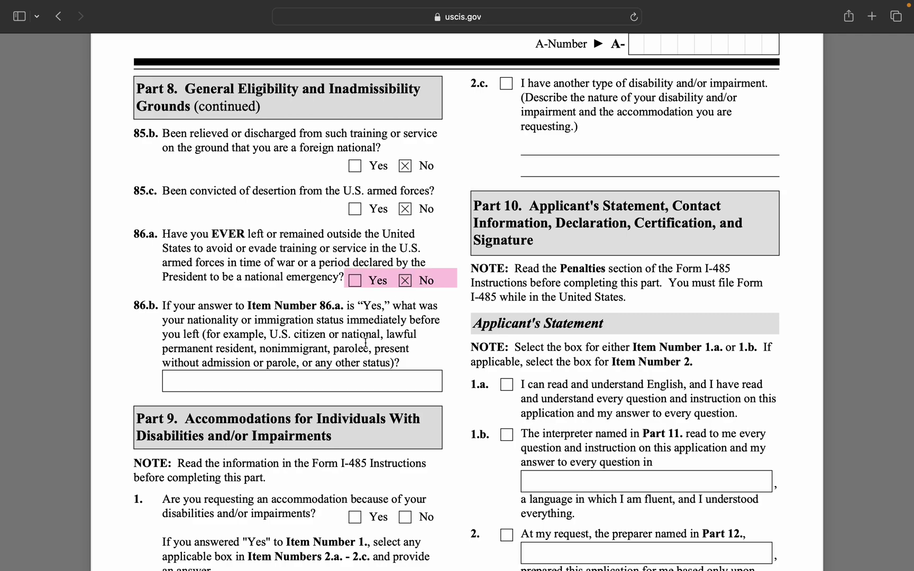
double_click(350, 377)
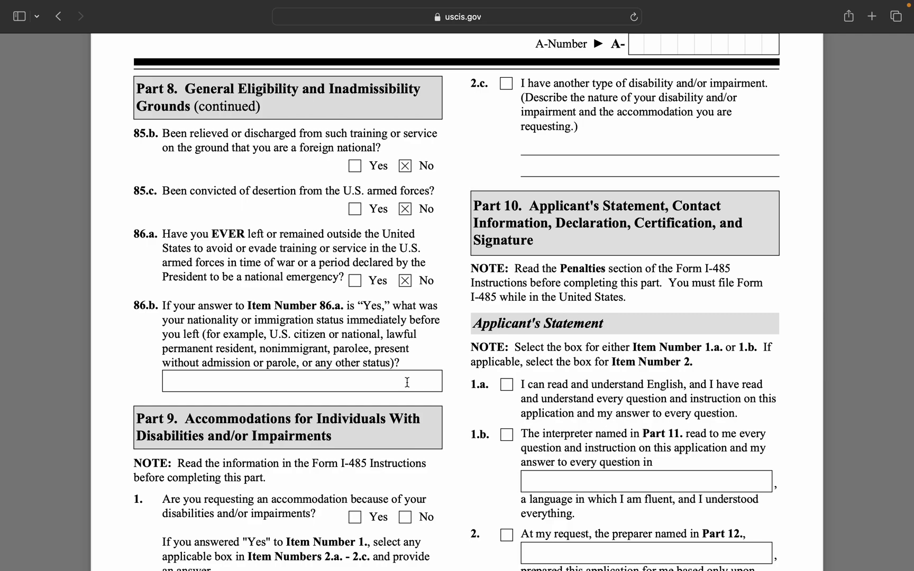
scroll(263, 403, down, 3)
scroll(264, 403, down, 5)
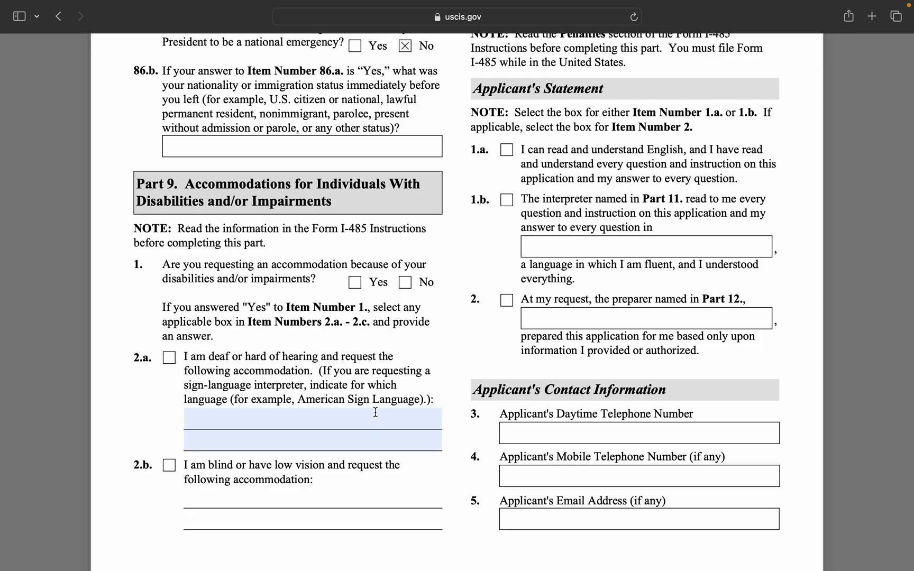
Answer No to the disability accommodation question and enter N/A in fields 2.a, 2.b and 2.c.
click(404, 285)
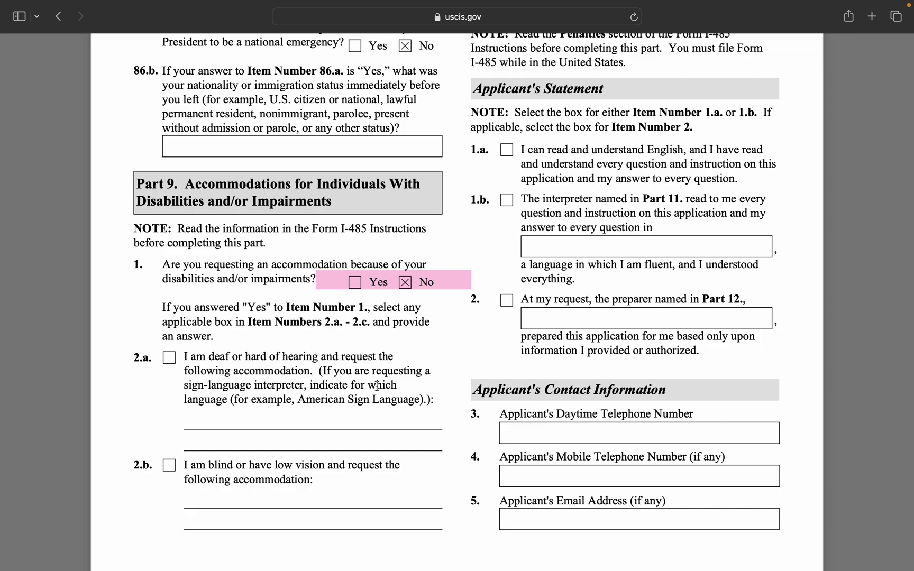
click(329, 419)
text(N/A)
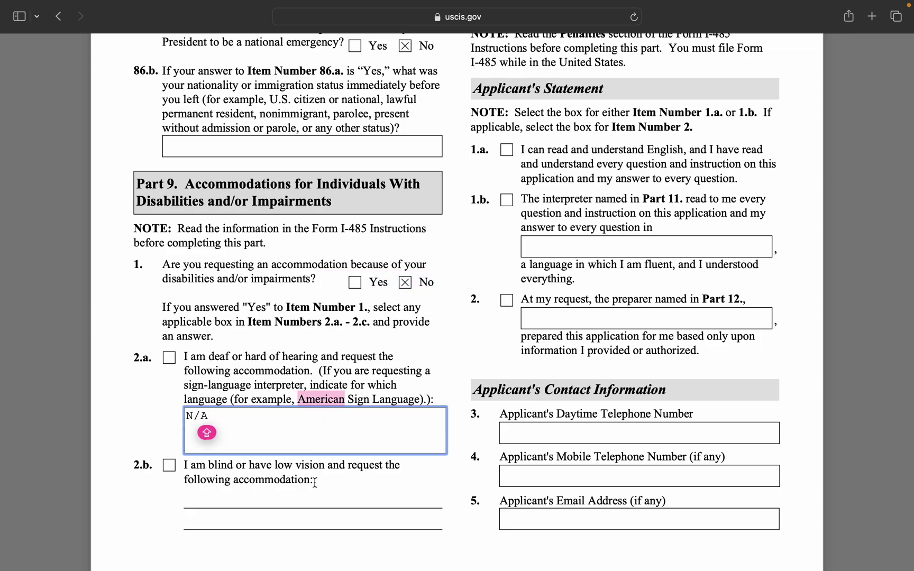
click(313, 496)
text(N/A)
scroll(644, 267, up, 10)
click(619, 307)
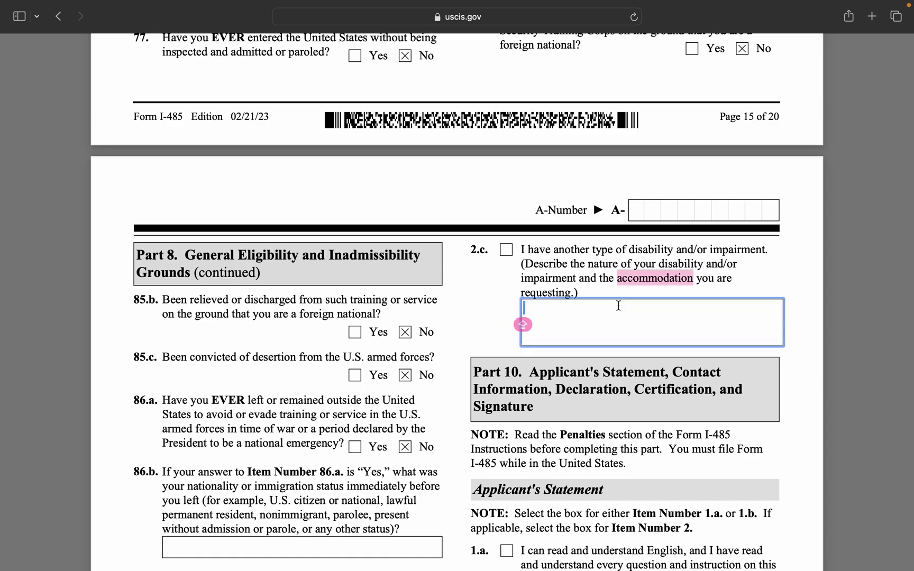
text(N/A)
Check Part 10 statement 1.a affirming the applicant reads and understands English.
scroll(627, 408, down, 3)
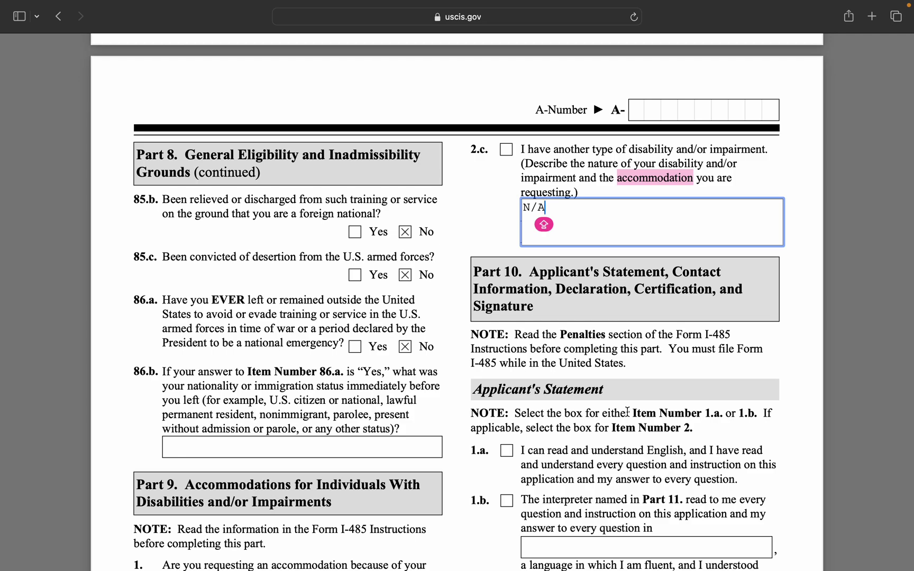
scroll(738, 416, down, 3)
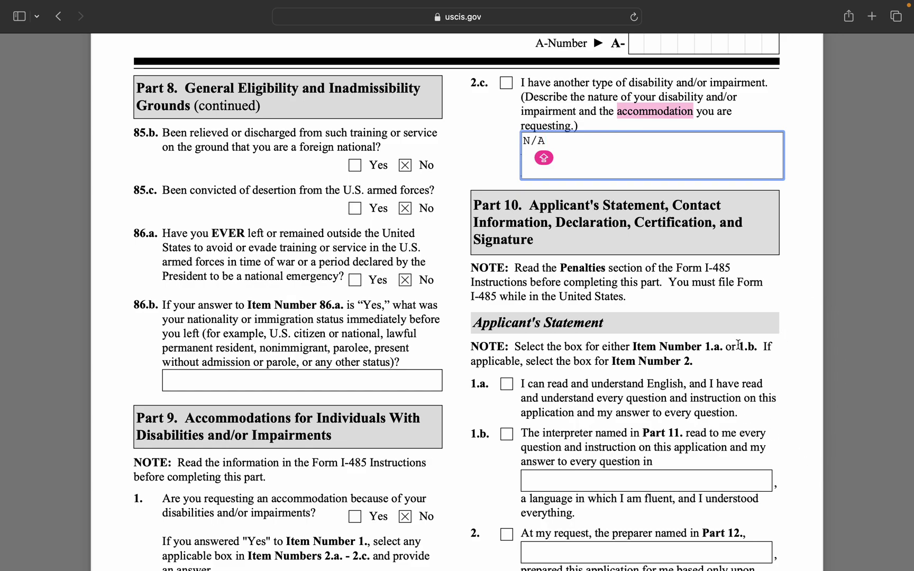
scroll(635, 442, down, 5)
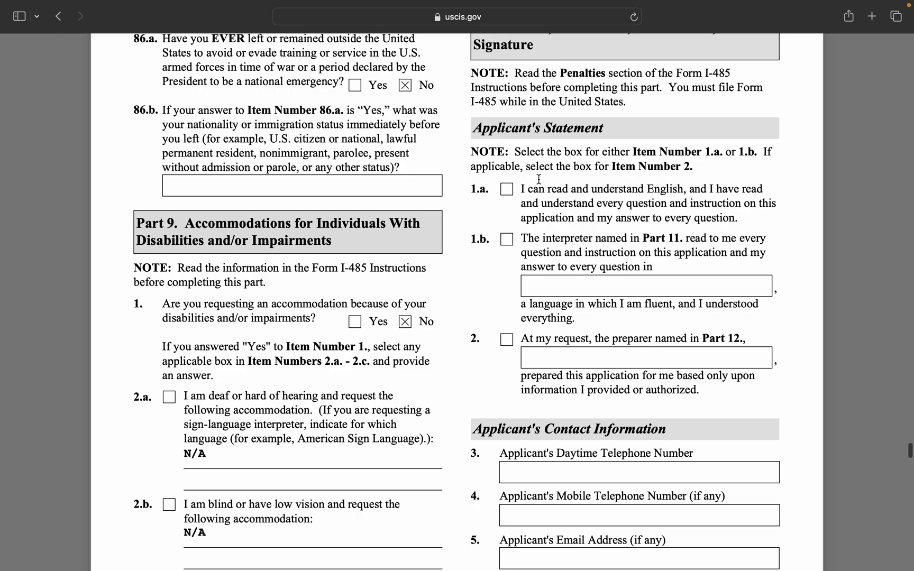
click(506, 191)
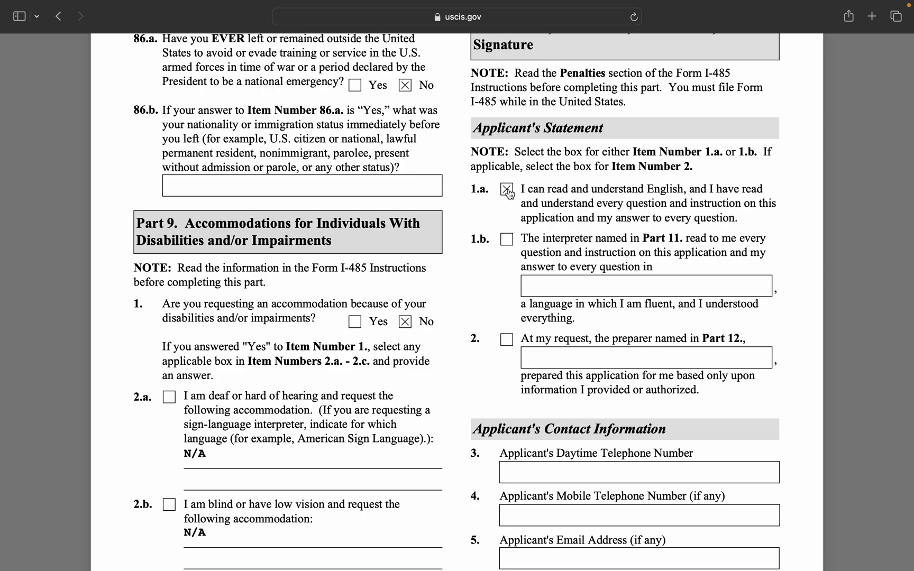
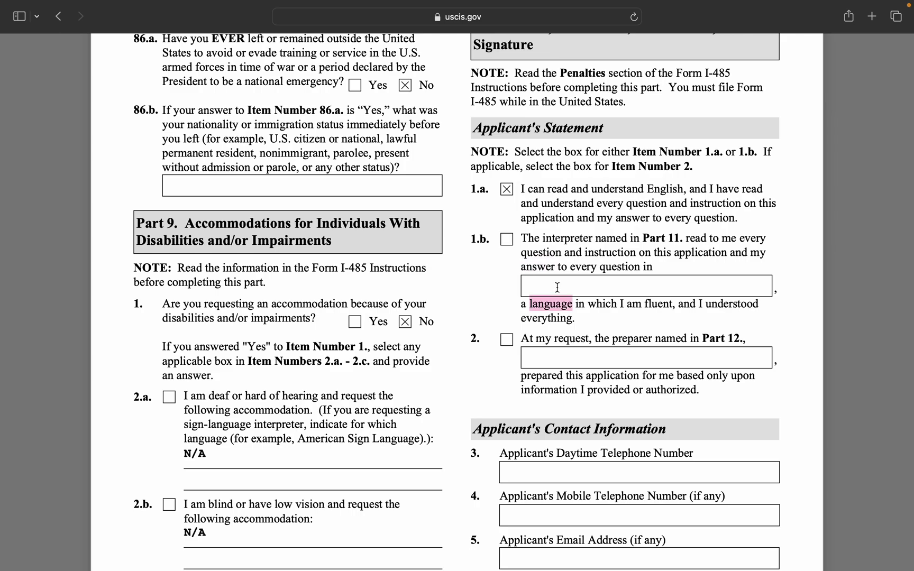
Leave the applicant's daytime telephone, mobile telephone and email fields in Part 10 blank.
scroll(635, 317, down, 2)
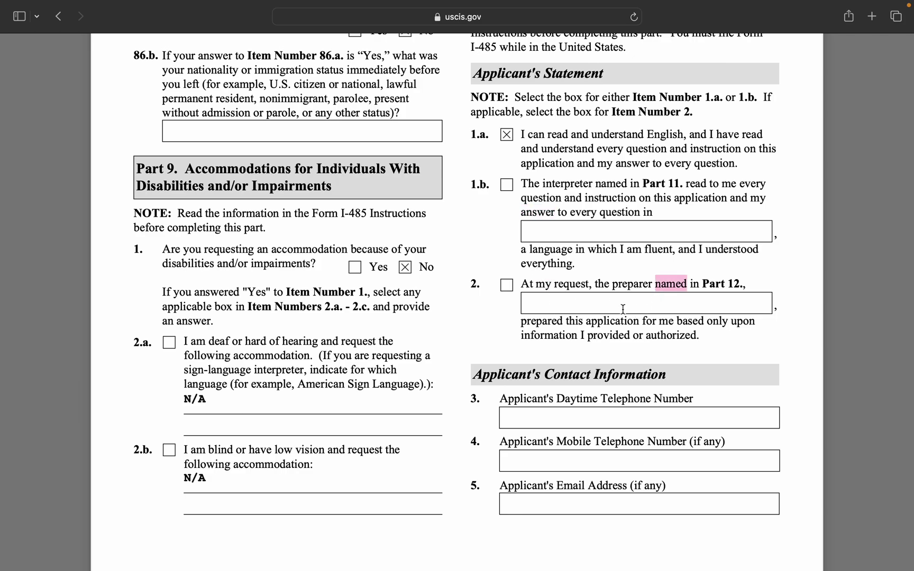
scroll(637, 324, down, 5)
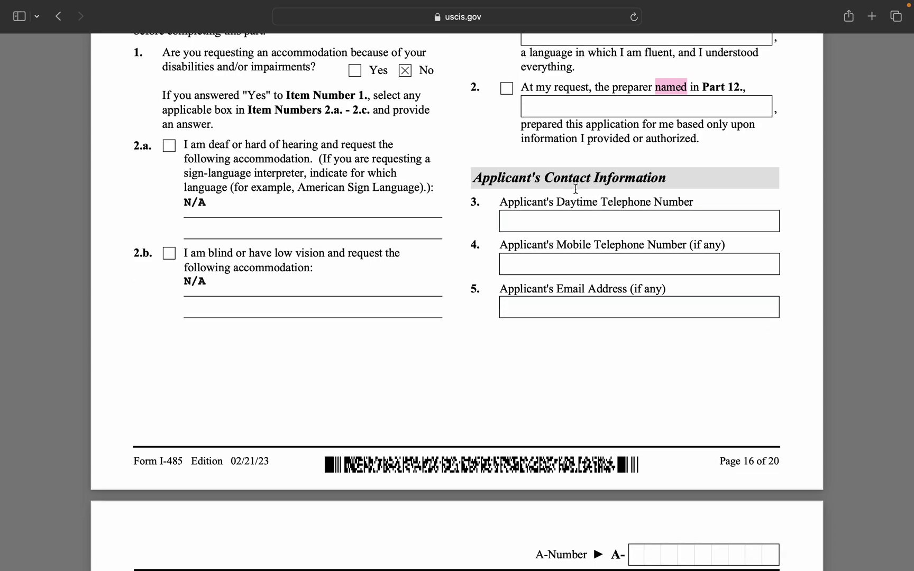
click(589, 222)
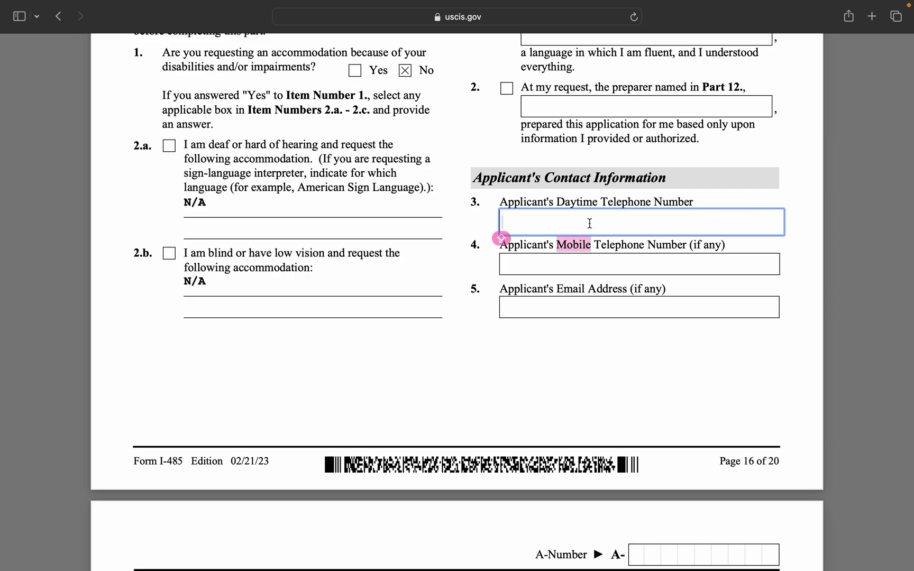
click(604, 270)
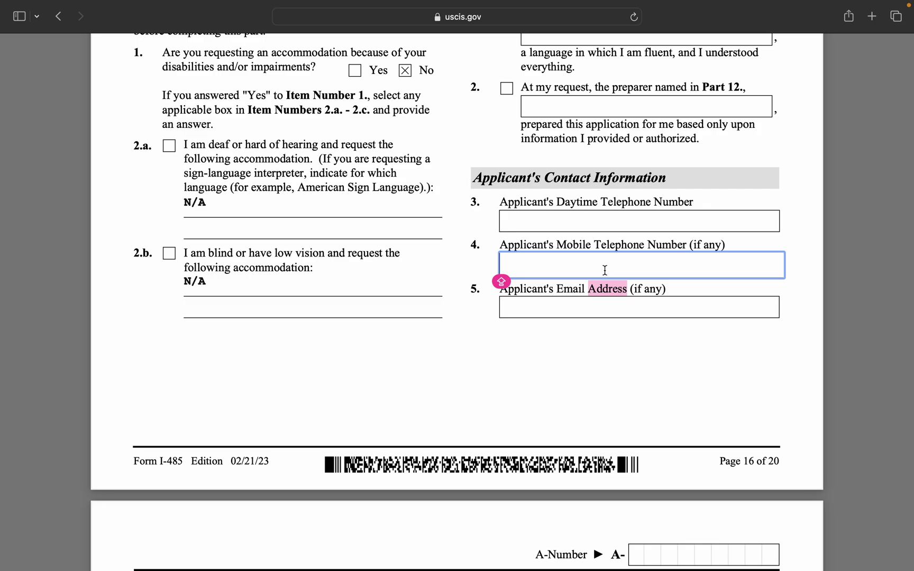
click(634, 311)
Toggle Caps Lock and scroll down to Part 11's interpreter section on the next page.
key(Caps_Lock)
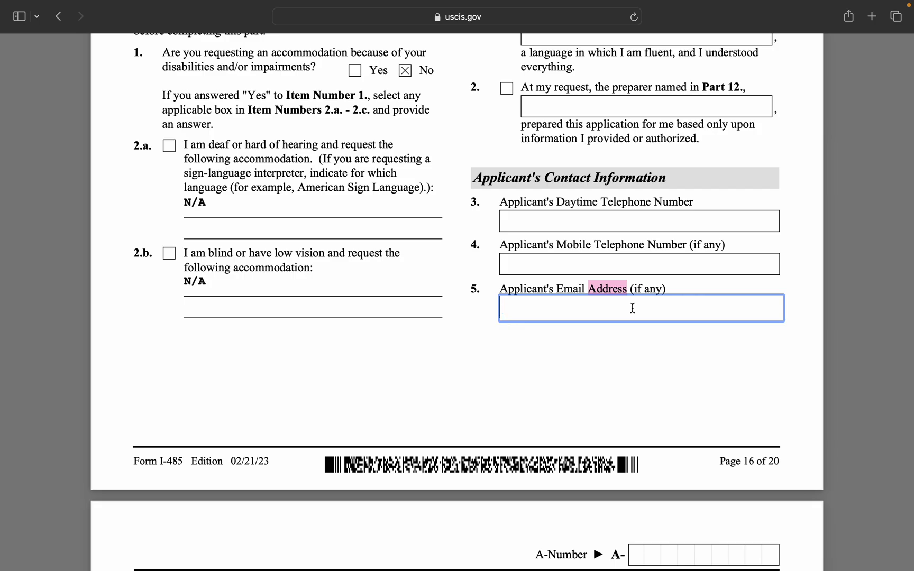
key(Caps_Lock)
scroll(719, 326, down, 7)
scroll(718, 327, down, 2)
key(Caps_Lock)
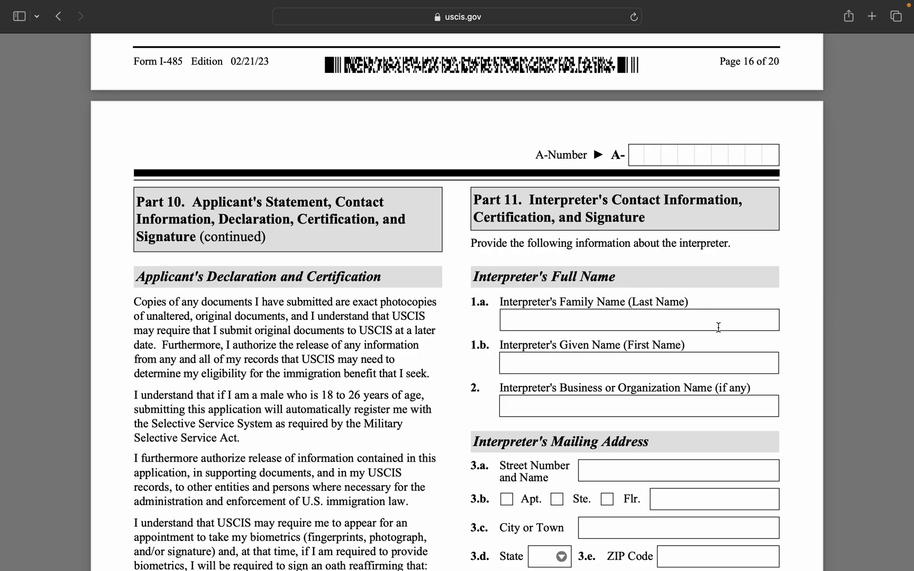
scroll(718, 328, down, 3)
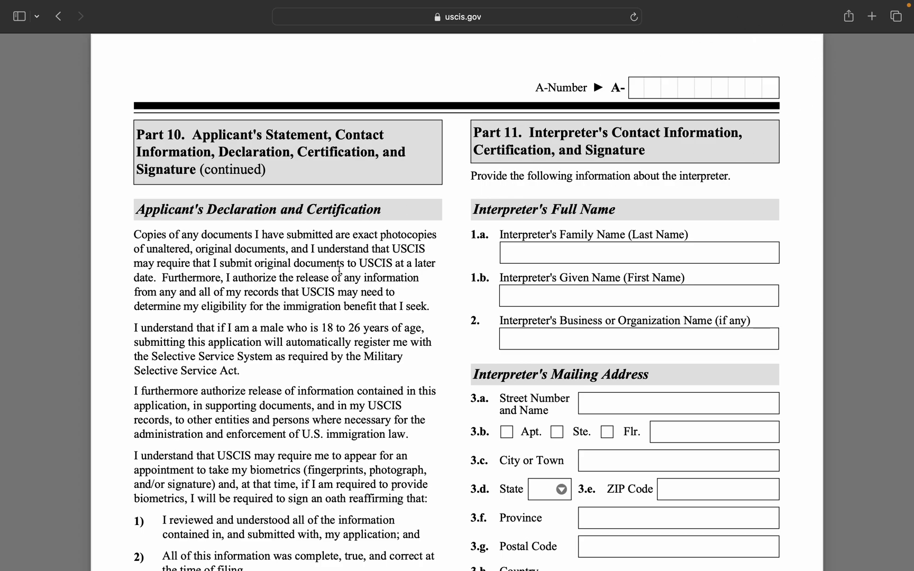
scroll(324, 225, down, 4)
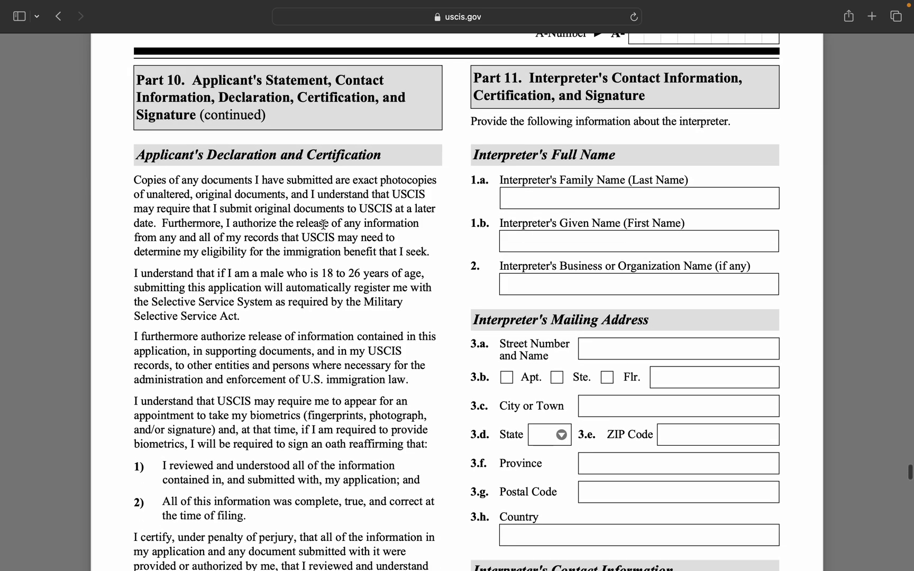
scroll(324, 225, up, 3)
scroll(323, 225, down, 4)
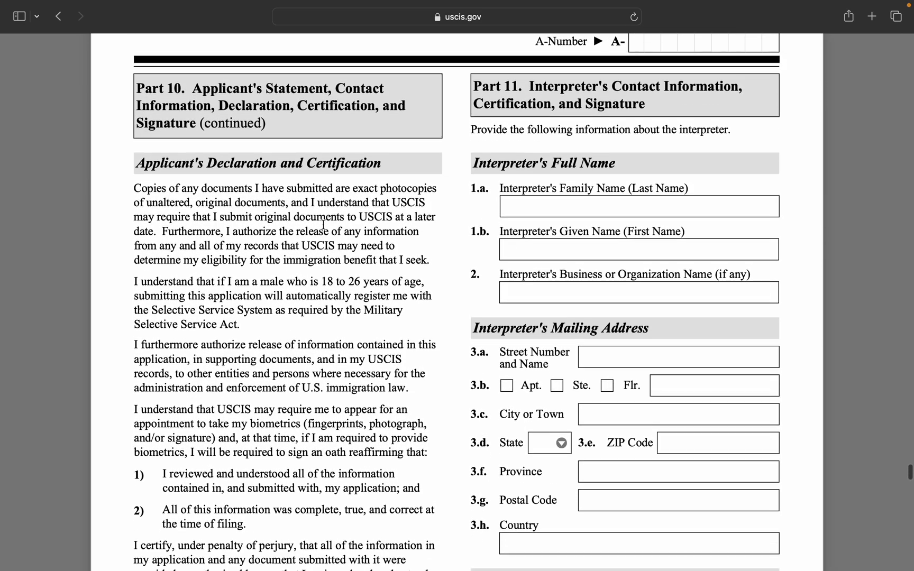
scroll(323, 225, up, 4)
scroll(323, 224, down, 3)
scroll(324, 225, down, 4)
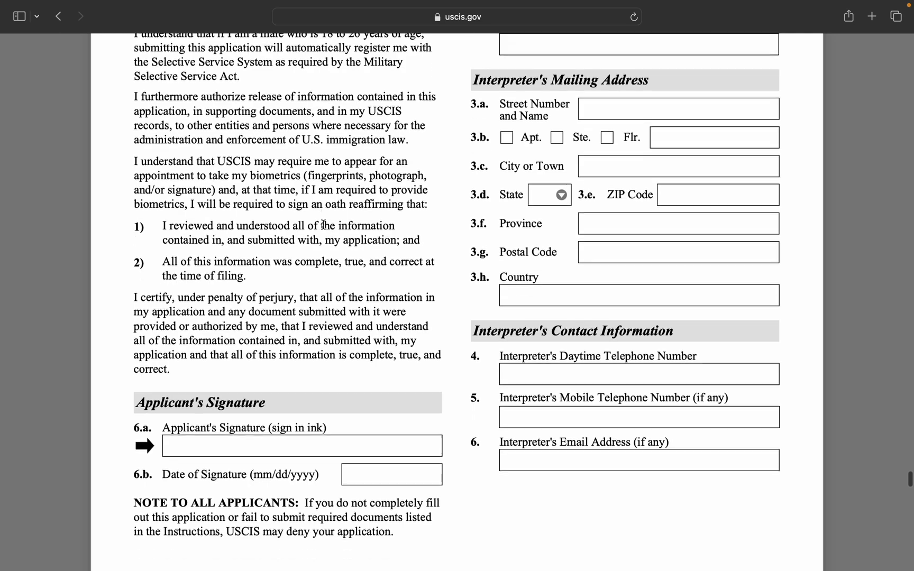
double_click(224, 339)
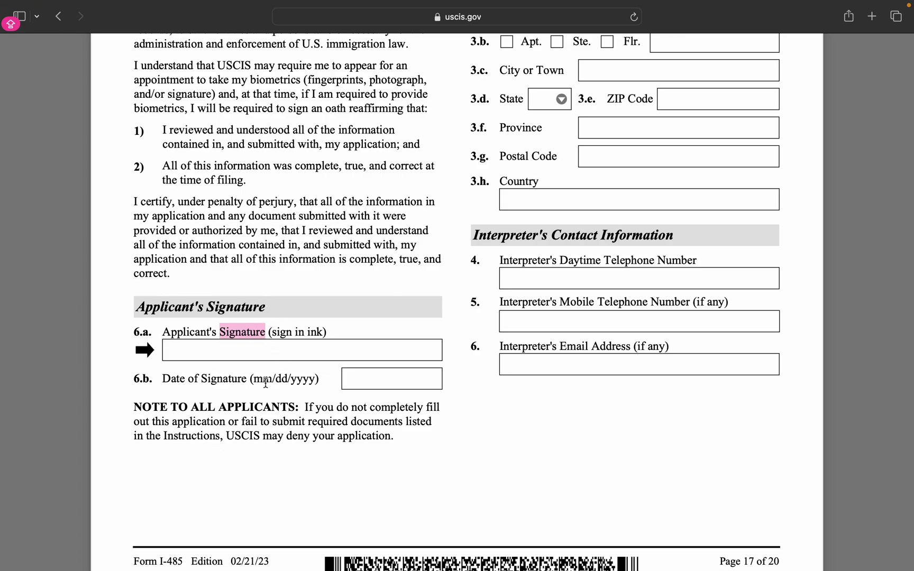
click(349, 377)
scroll(509, 252, up, 10)
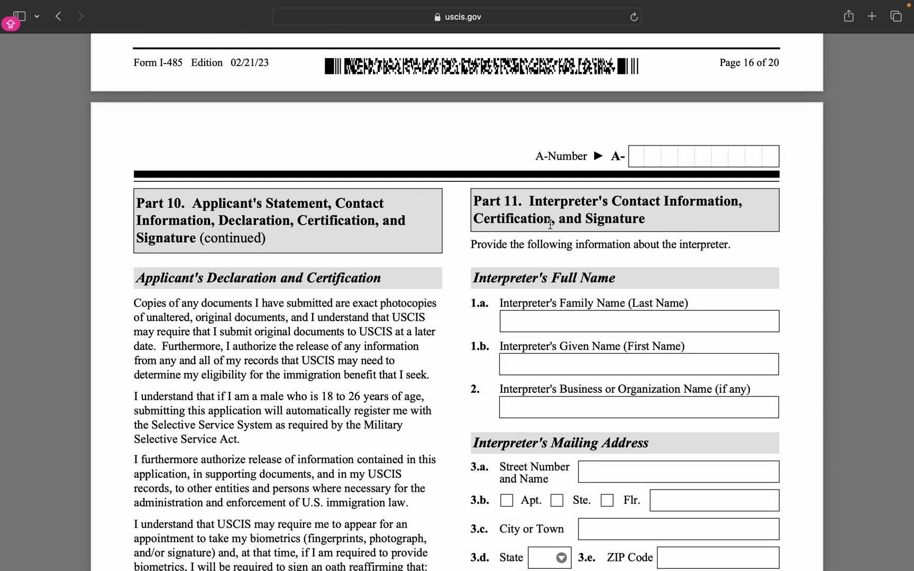
Enter N/A for the interpreter's family name, given name and business or organization name.
click(558, 320)
text(N/A)
key(Tab)
text(V)
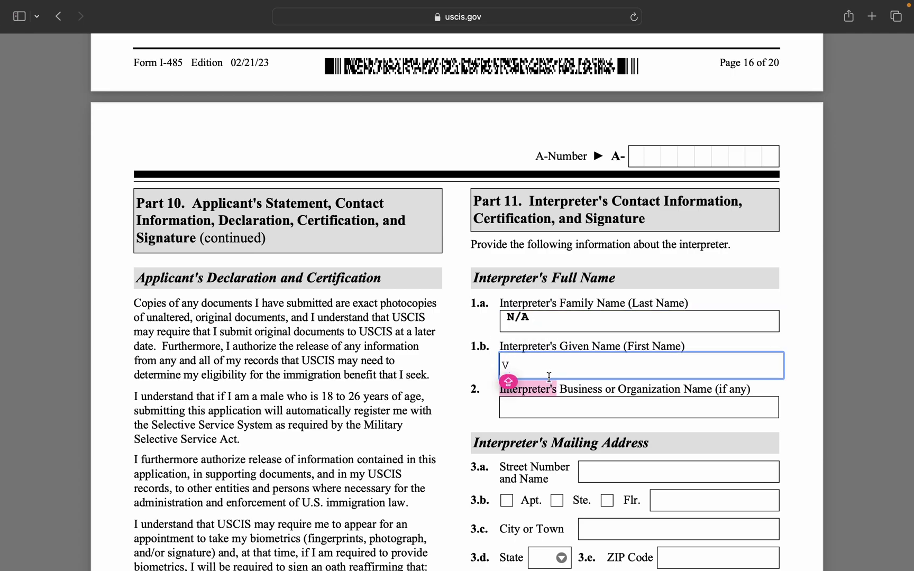
key(BackSpace)
text(N/A)
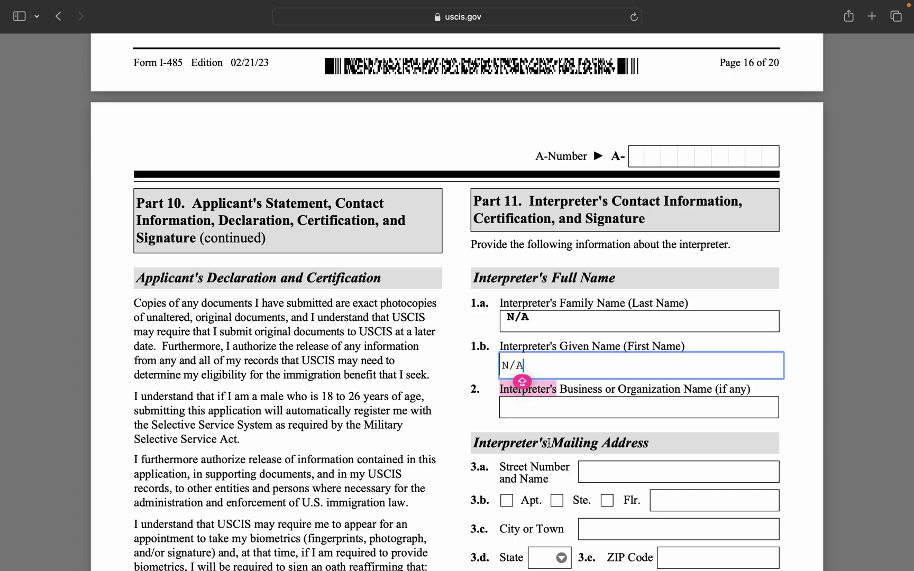
click(539, 405)
text(N/A)
Enter N/A in the interpreter's street, floor, city, ZIP, province, postal code and country fields.
scroll(633, 459, down, 5)
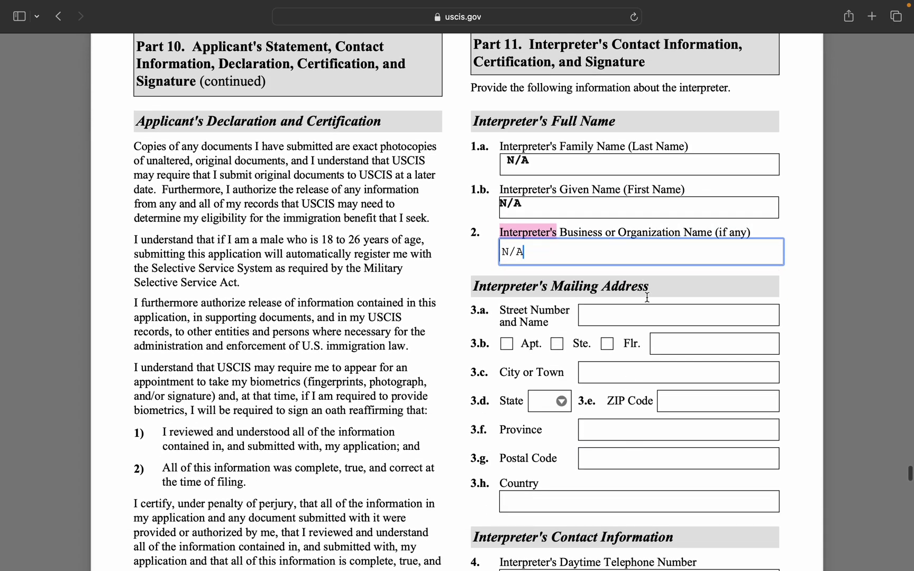
click(648, 314)
text(N/A)
click(659, 345)
text(N/A)
click(635, 372)
text(N/A)
click(715, 398)
text(N/A)
click(713, 423)
text(N/A)
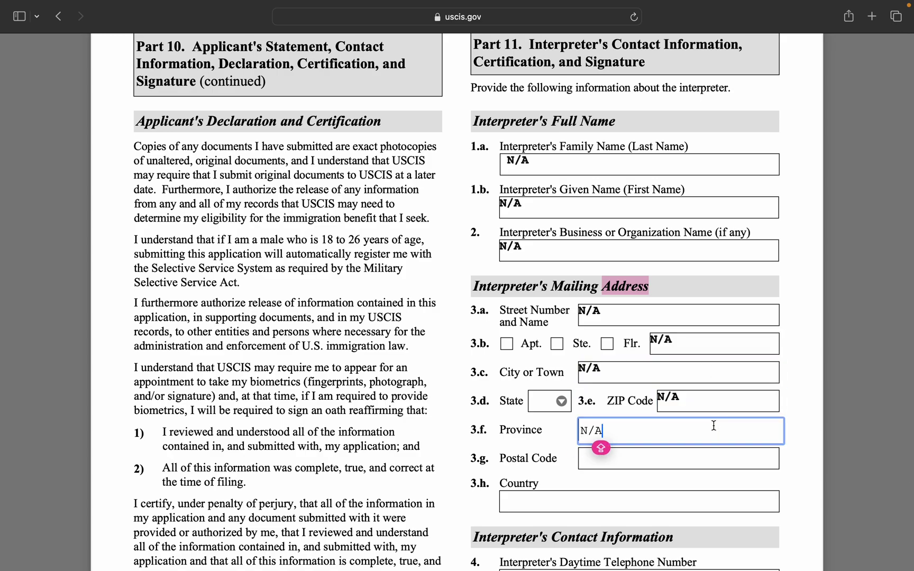
click(710, 451)
text(N/A)
click(694, 498)
text(N/A)
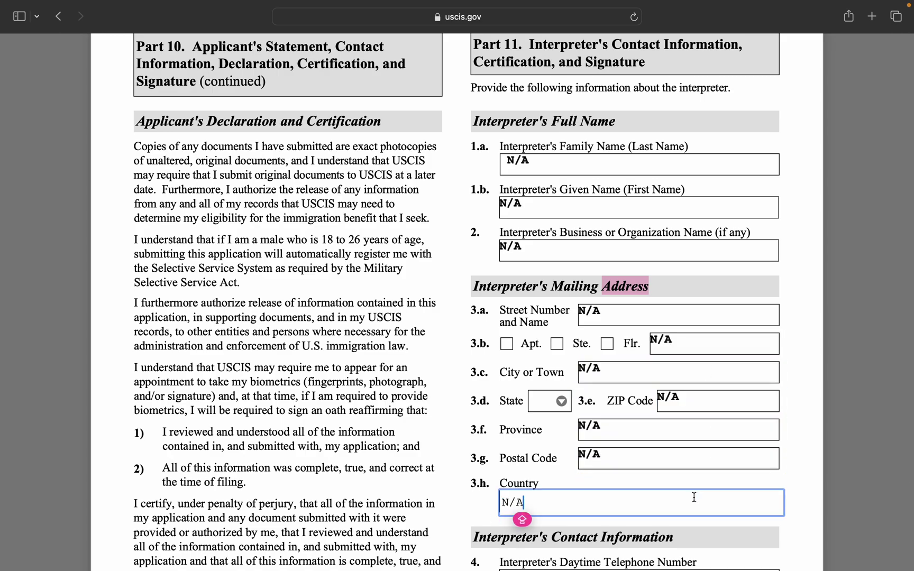
Enter N/A in the interpreter's daytime telephone, mobile telephone and email fields.
scroll(707, 471, down, 5)
key(Tab)
text(N/A)
click(655, 404)
text(N/A)
click(657, 453)
text(N/A)
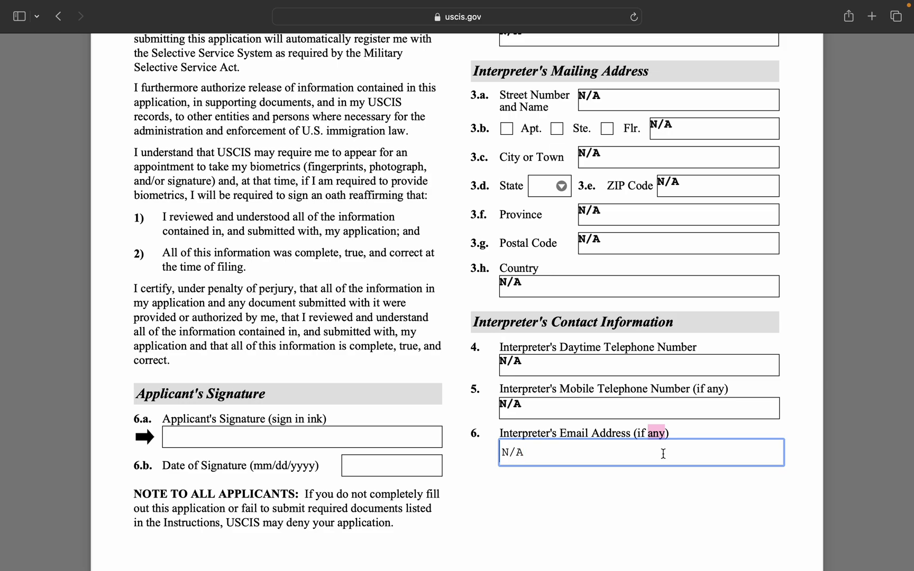
click(730, 462)
Enter N/A as the language in the interpreter's certification.
scroll(738, 492, down, 15)
scroll(738, 492, down, 5)
scroll(738, 492, down, 2)
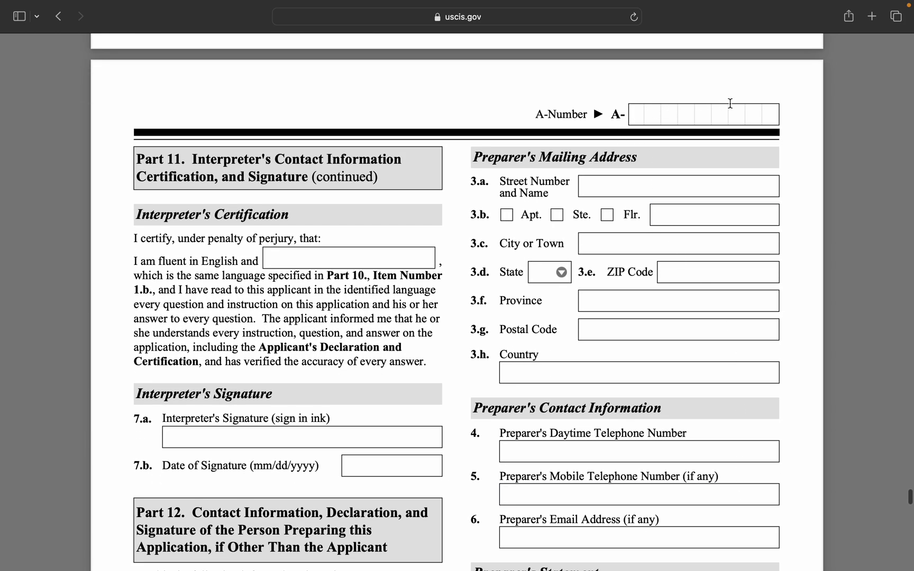
click(331, 255)
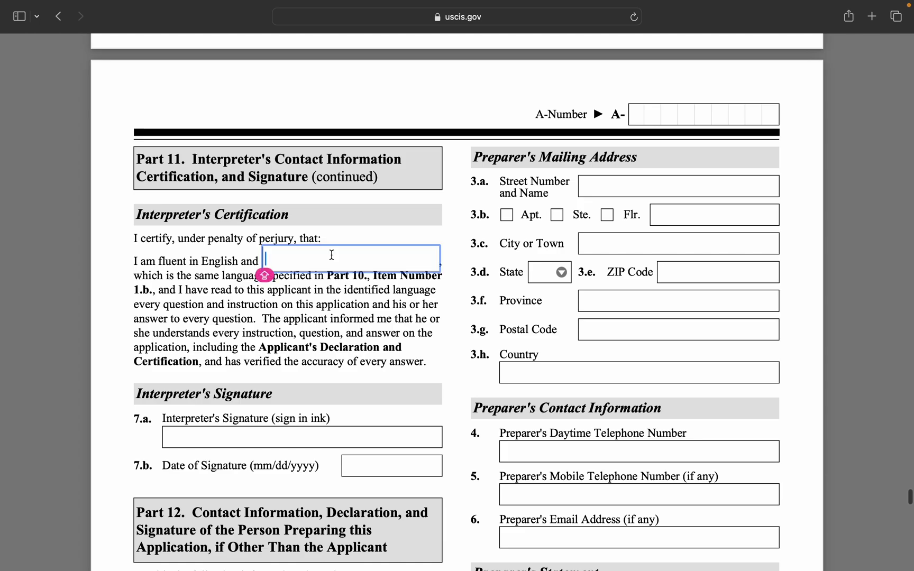
text(N/A)
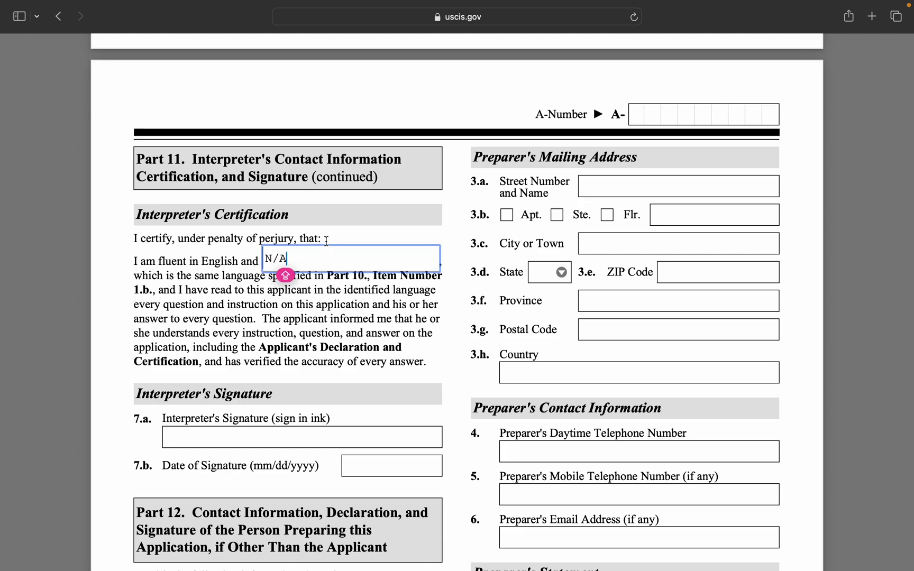
click(227, 440)
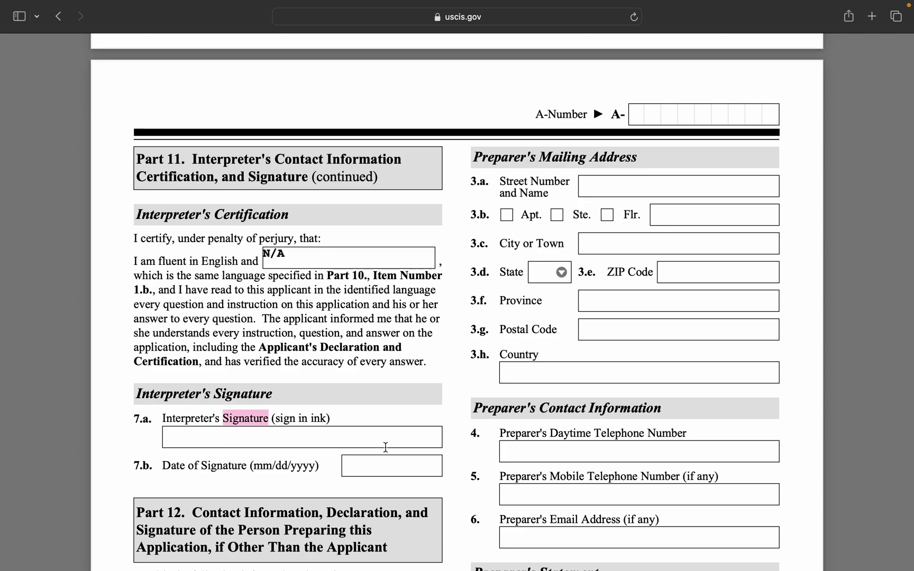
Enter N/A in the interpreter's 7.b Date of Signature field.
scroll(427, 395, down, 5)
scroll(426, 394, down, 5)
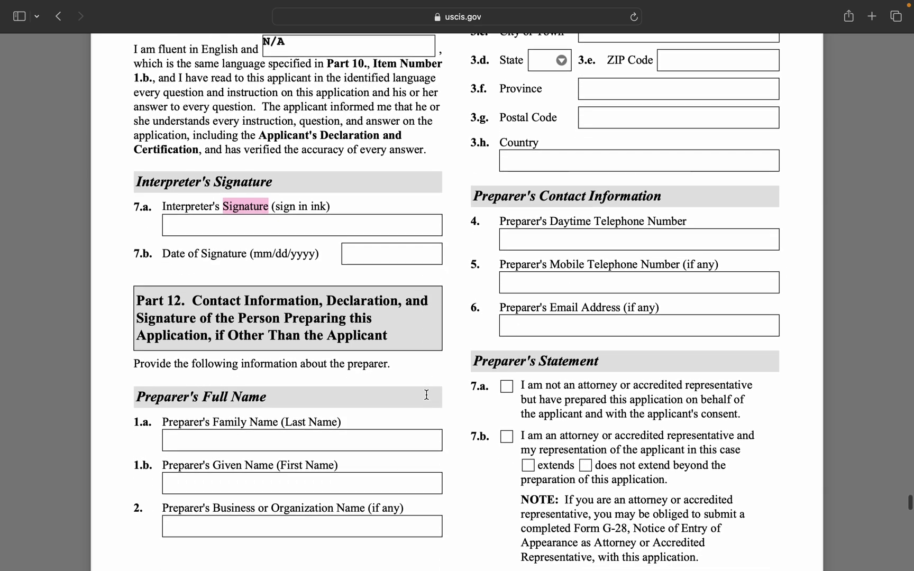
scroll(427, 395, up, 5)
scroll(426, 394, down, 2)
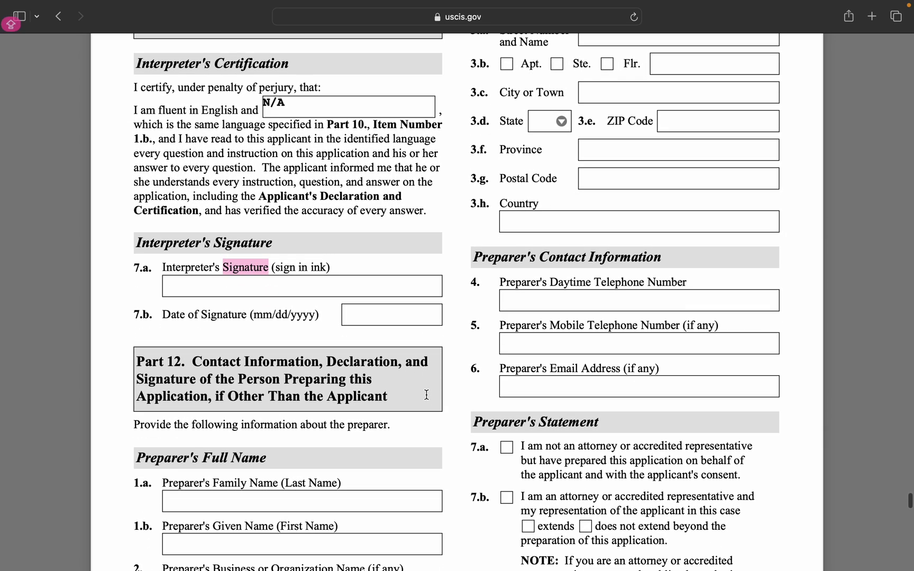
click(376, 323)
text(N/A)
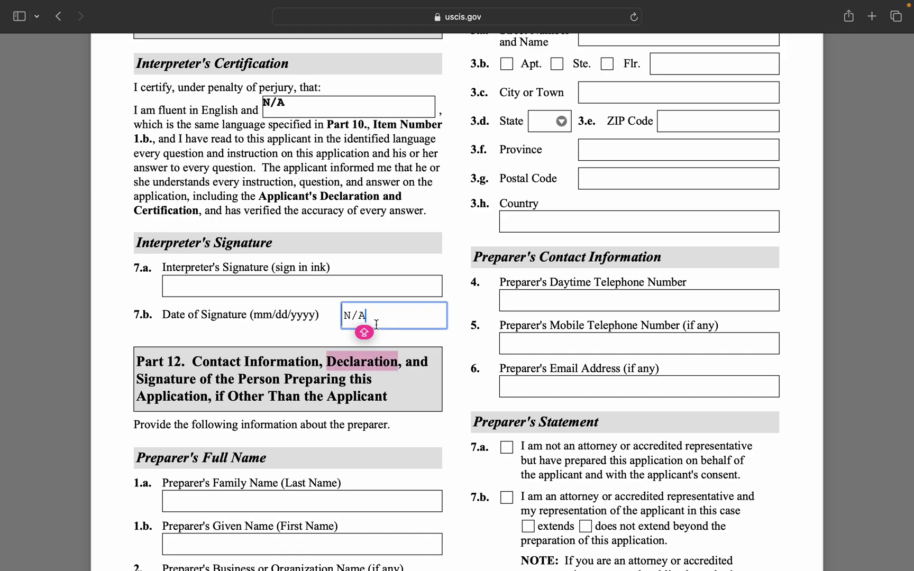
click(336, 287)
scroll(327, 408, down, 3)
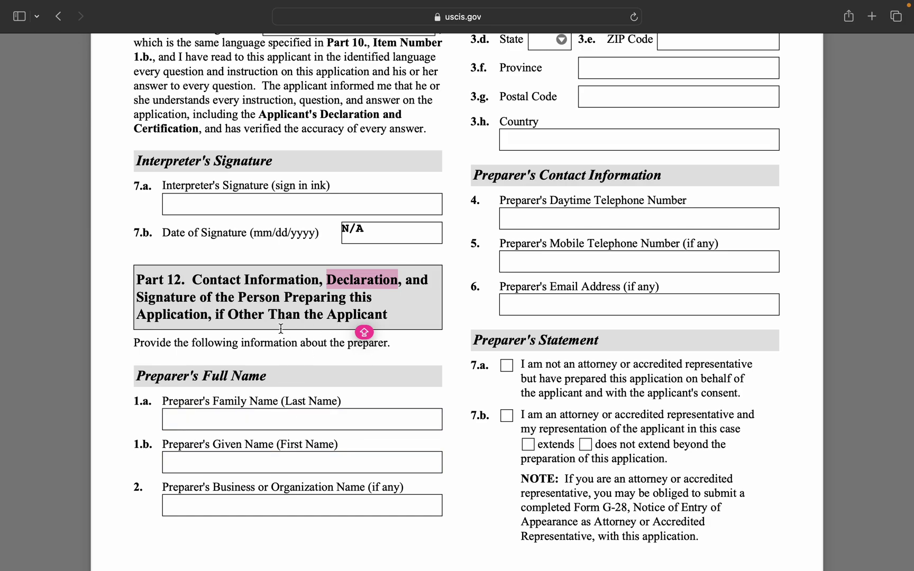
key(super+space)
Enter N/A as the Part 12 preparer's family name, correcting a mistyped entry.
text(N/A)
click(271, 421)
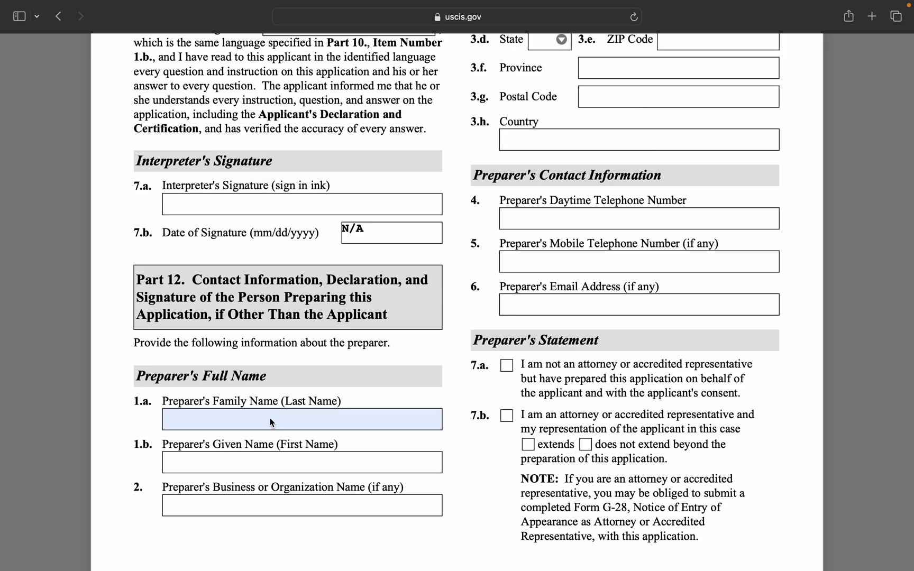
text(VN/A)
key(BackSpace)
key(BackSpace)
key(BackSpace)
key(BackSpace)
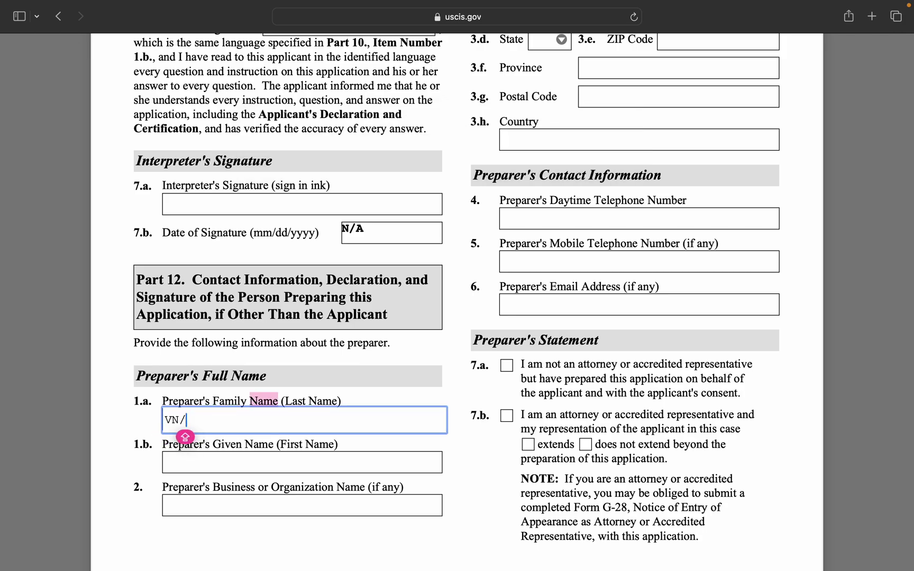
text(N/A)
Enter N/A for the preparer's given name and business or organization name.
click(280, 464)
text(N/A)
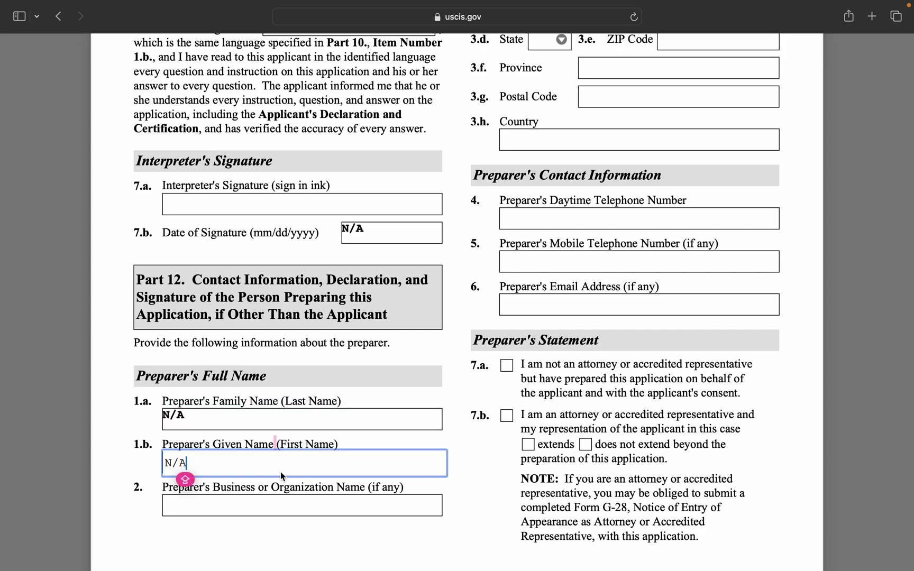
click(295, 505)
text(N/A)
scroll(654, 120, up, 2)
scroll(651, 115, up, 10)
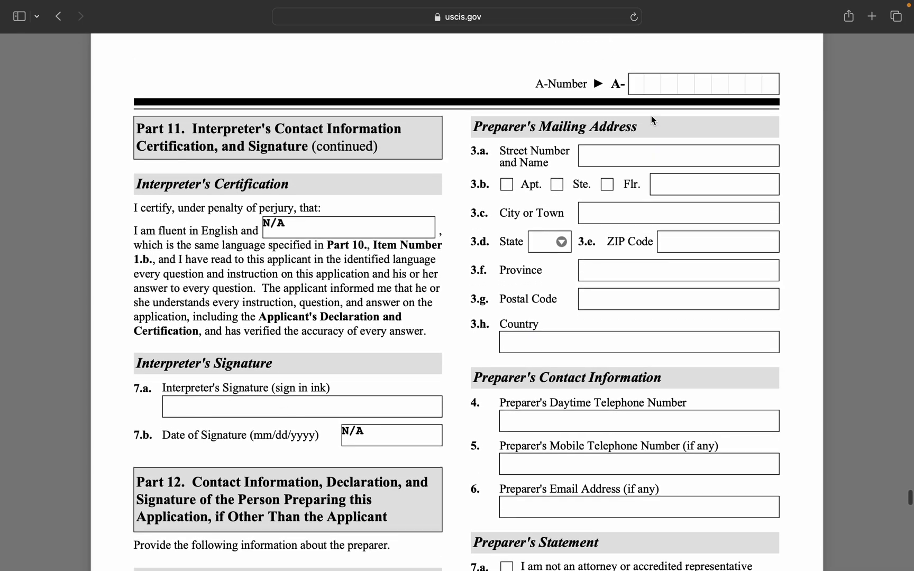
scroll(656, 201, down, 4)
scroll(628, 175, down, 15)
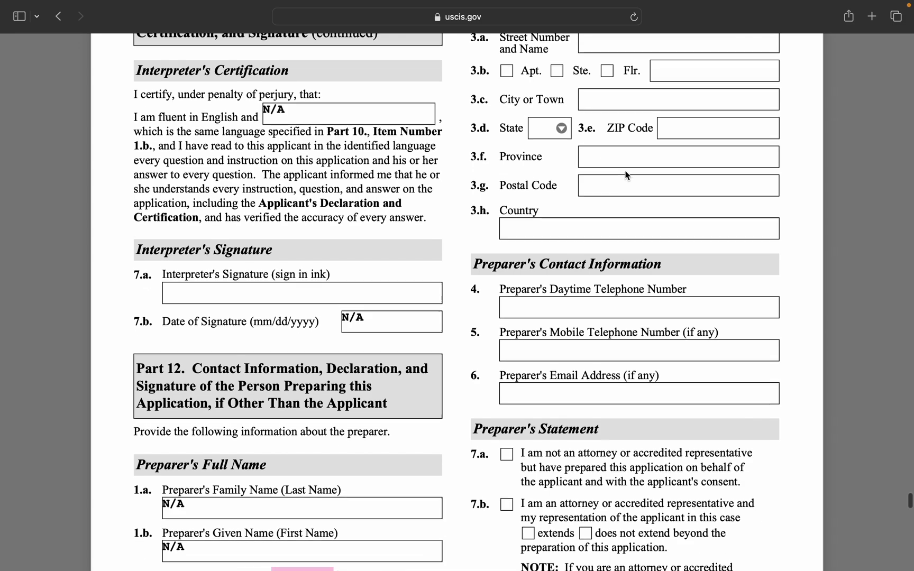
scroll(625, 175, down, 10)
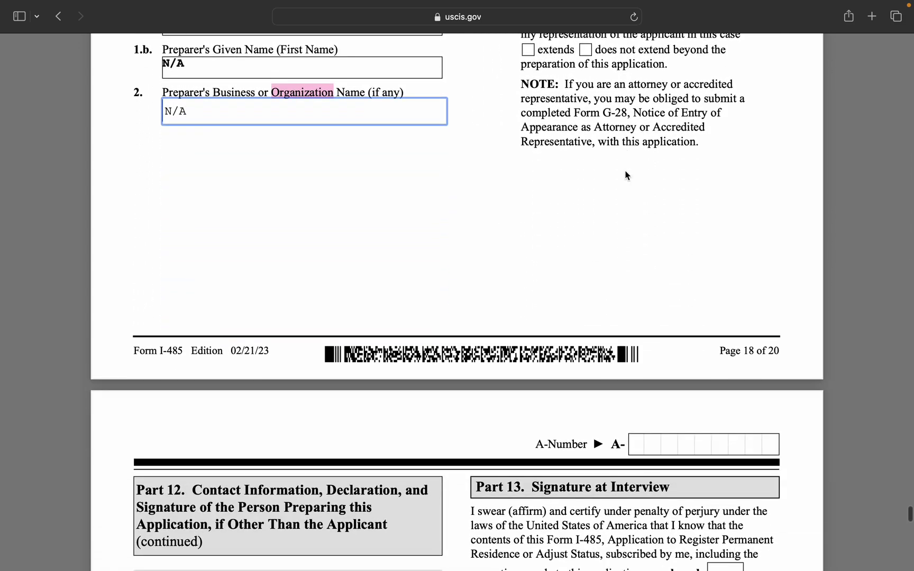
Scroll past the blank preparer signature and Part 13 to Part 14, selecting box 5.d.
scroll(626, 166, down, 4)
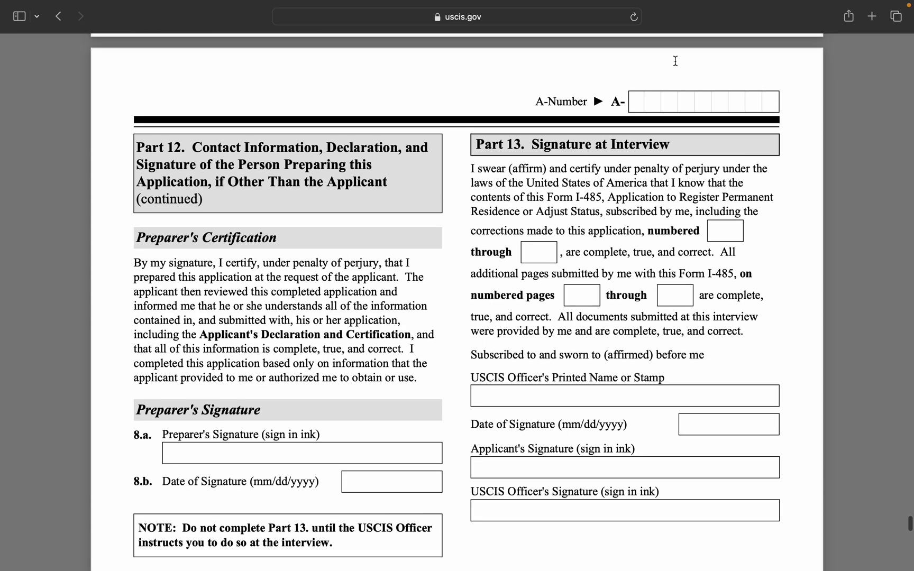
scroll(714, 136, down, 2)
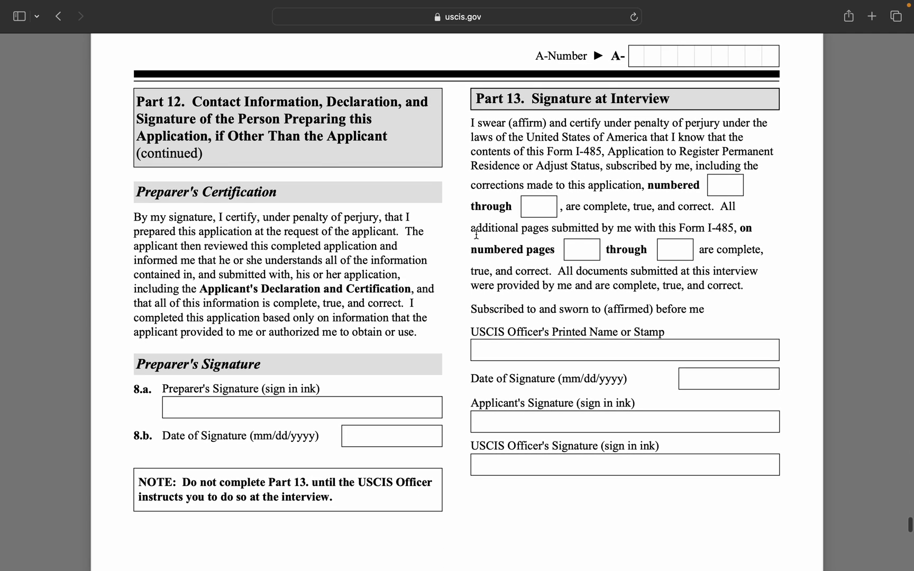
scroll(364, 419, down, 1)
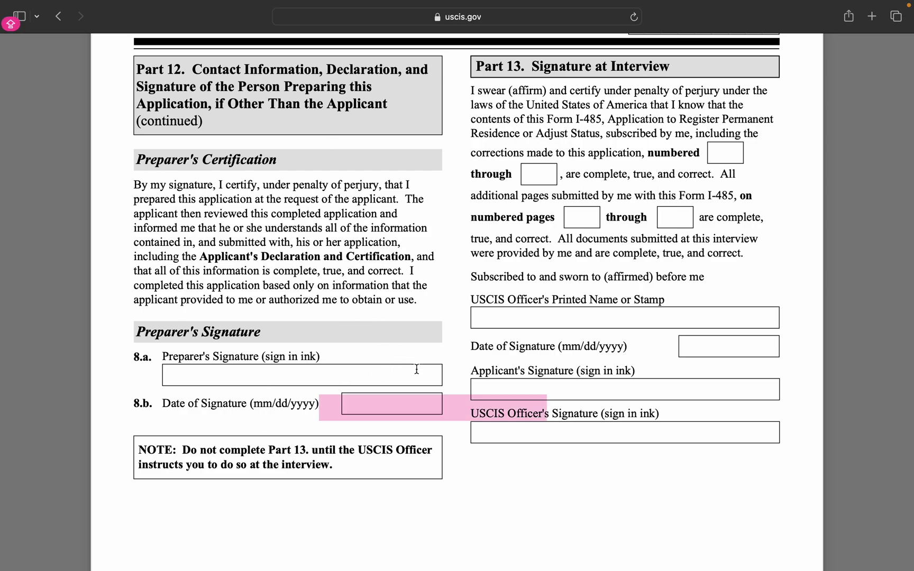
scroll(538, 232, up, 1)
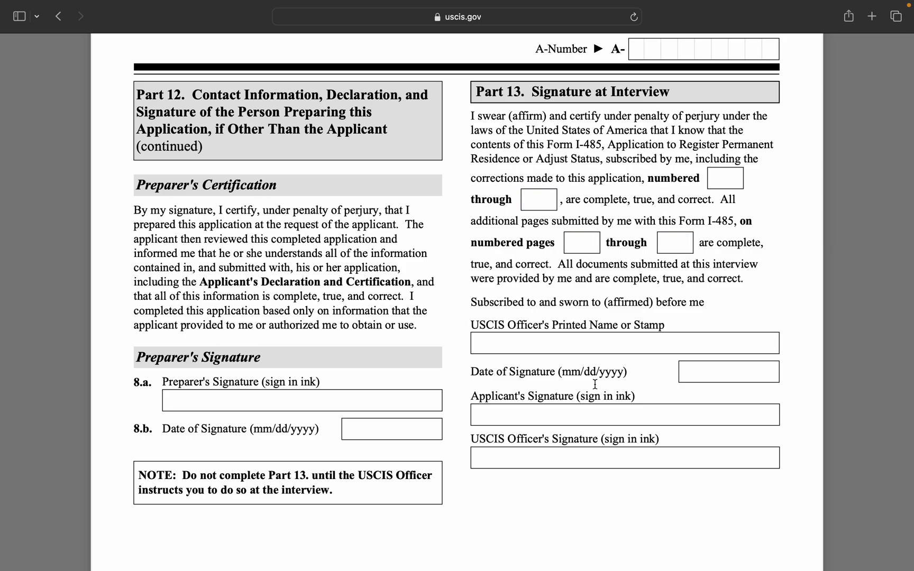
scroll(566, 364, down, 2)
scroll(566, 364, up, 1)
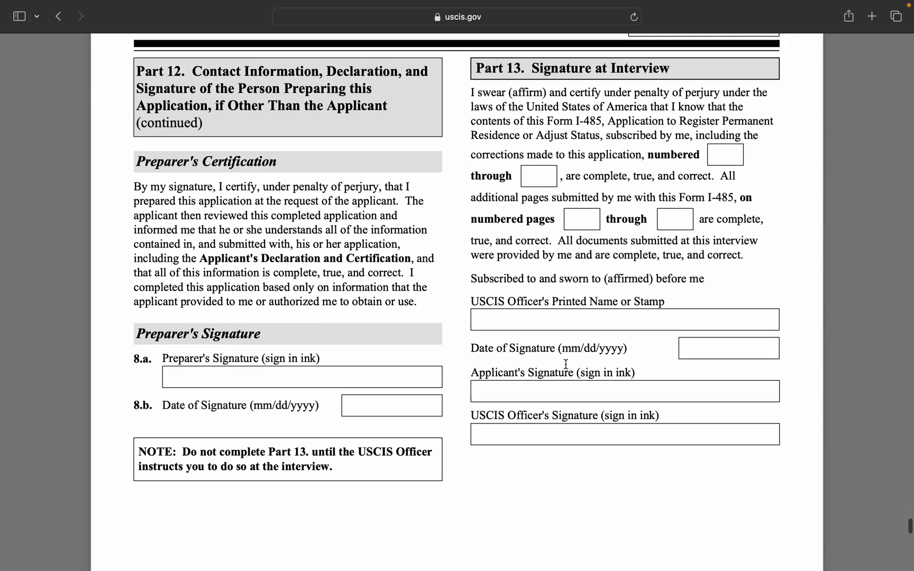
scroll(556, 316, down, 4)
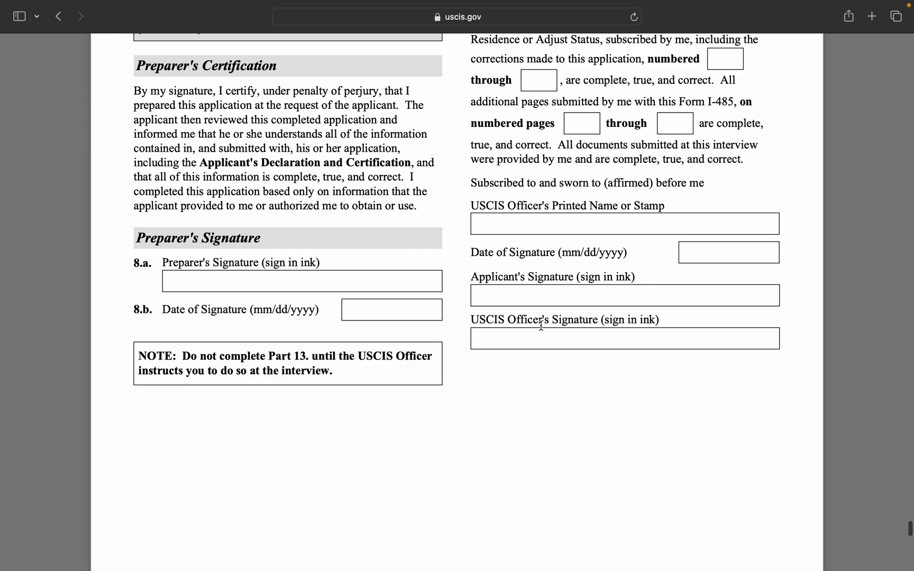
scroll(639, 201, up, 3)
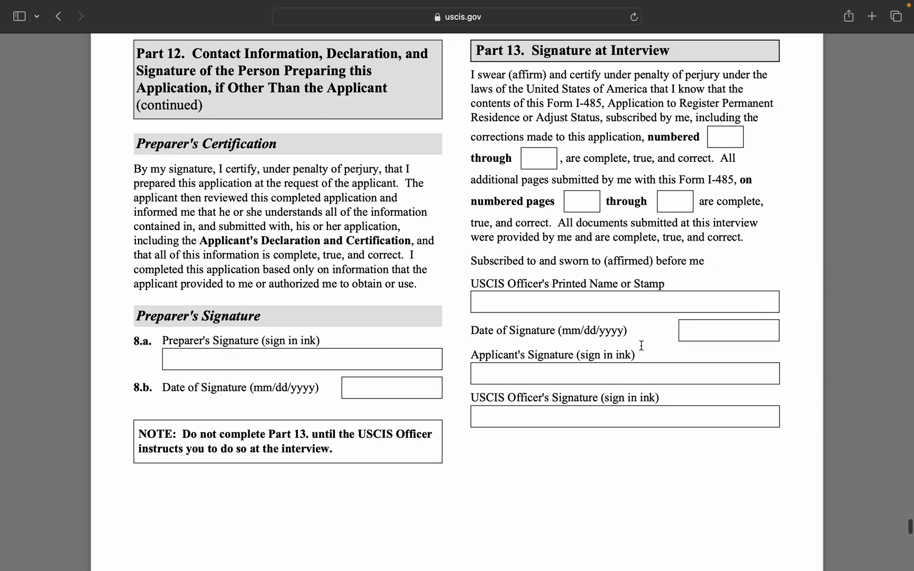
scroll(581, 354, down, 3)
scroll(581, 353, up, 5)
scroll(581, 353, down, 10)
scroll(581, 352, up, 10)
scroll(581, 353, down, 8)
scroll(581, 353, down, 5)
scroll(581, 353, down, 3)
scroll(581, 352, down, 9)
scroll(581, 352, up, 11)
scroll(581, 353, down, 1)
click(578, 353)
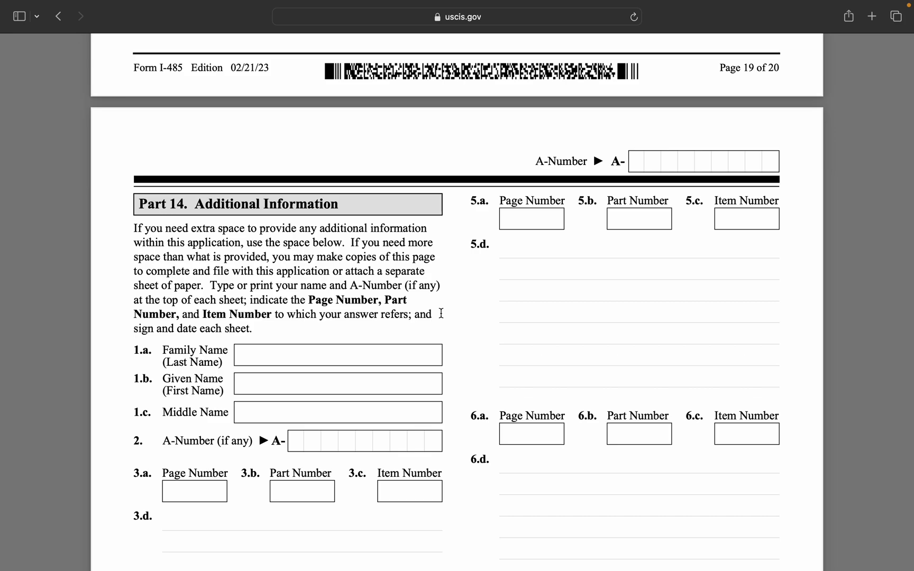
Scroll through the blank Part 14 page, then back up to Part 11's interpreter names.
scroll(380, 444, down, 5)
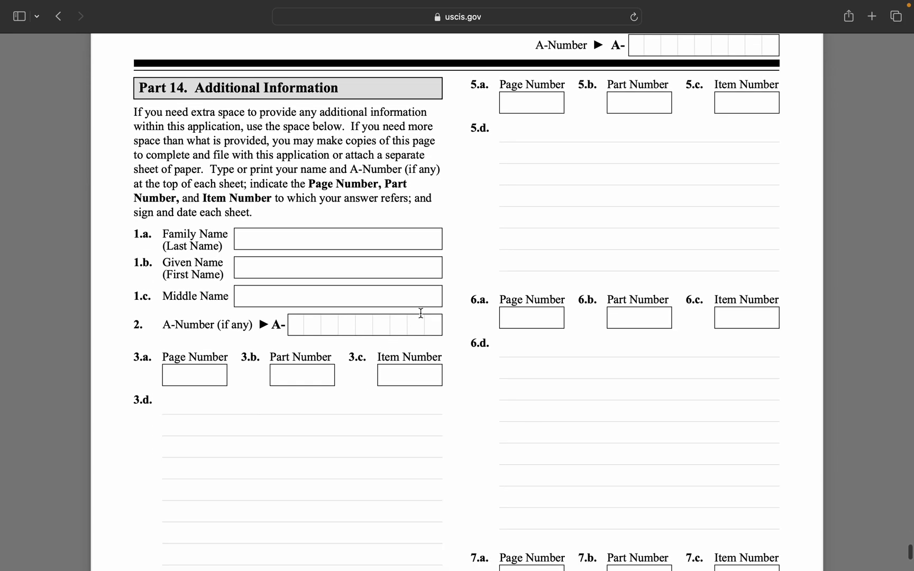
scroll(476, 267, up, 2)
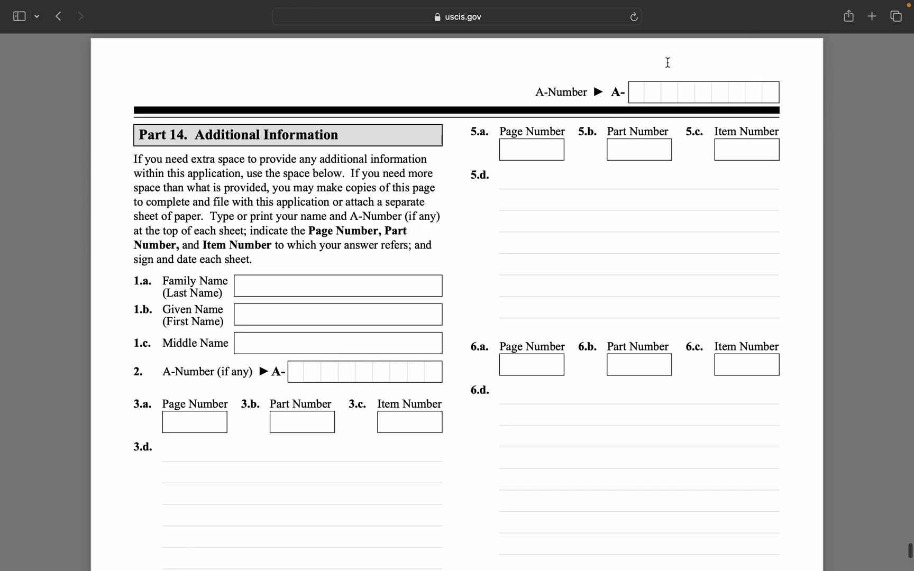
scroll(647, 156, down, 10)
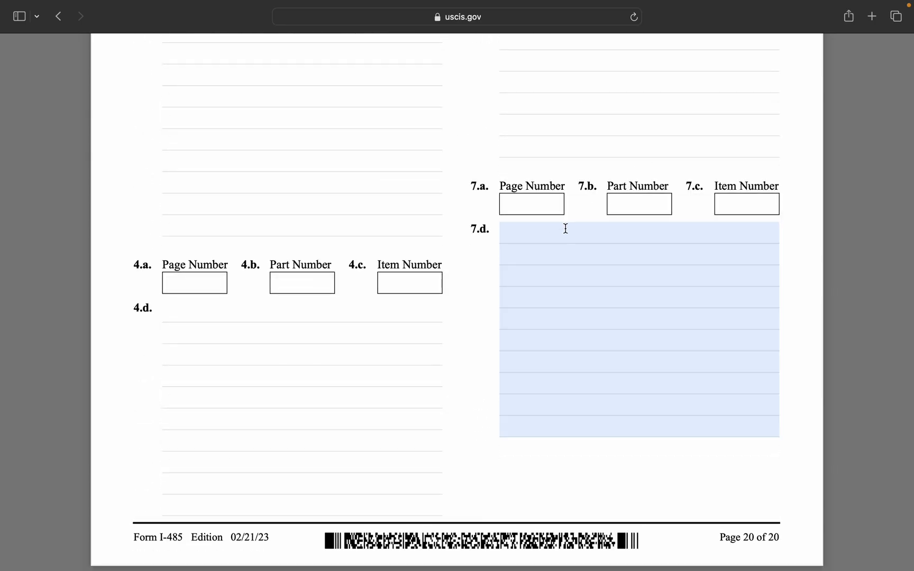
scroll(565, 229, up, 20)
Return to the top of page 1 and open the macOS screenshot toolbar with Cmd+Shift+5.
scroll(566, 228, up, 20)
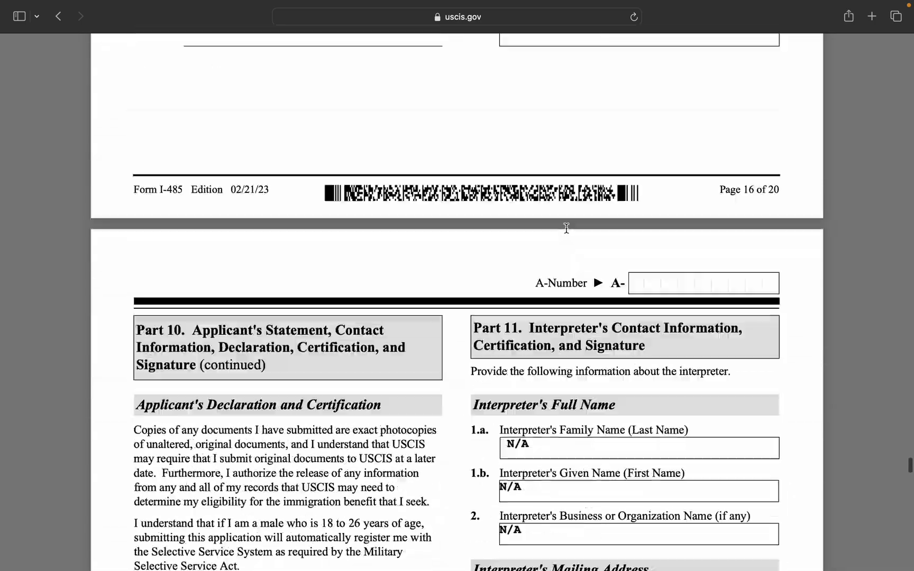
scroll(566, 229, up, 20)
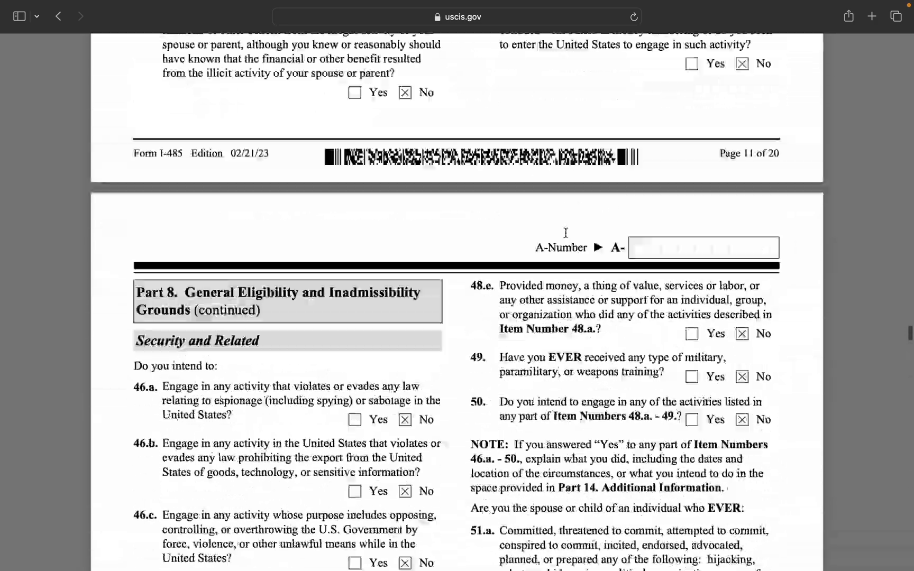
scroll(566, 233, up, 15)
scroll(565, 237, up, 20)
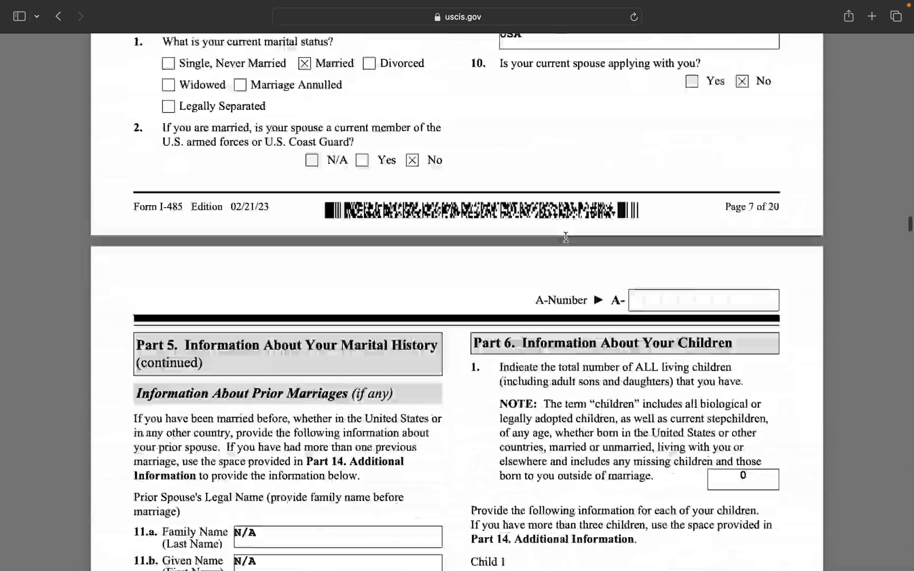
scroll(565, 237, up, 15)
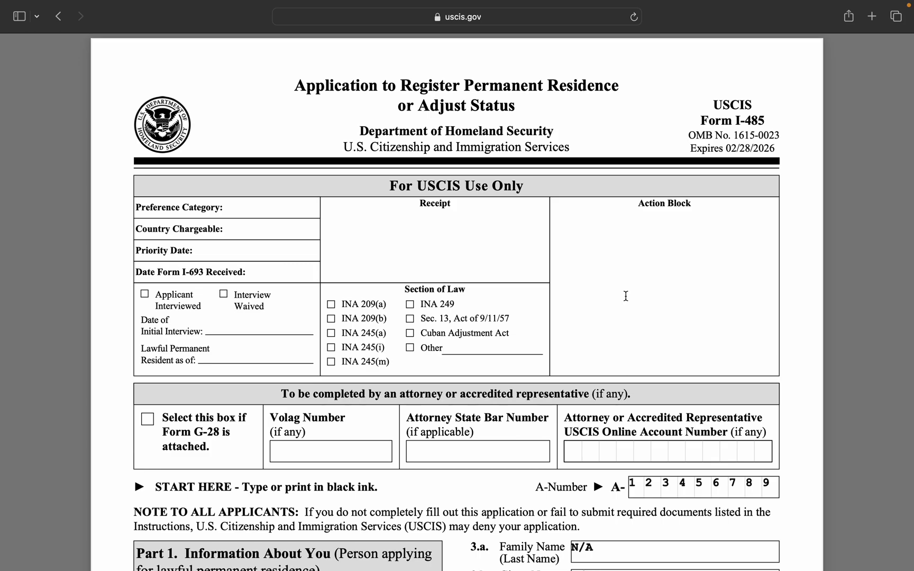
key(super+shift+5)
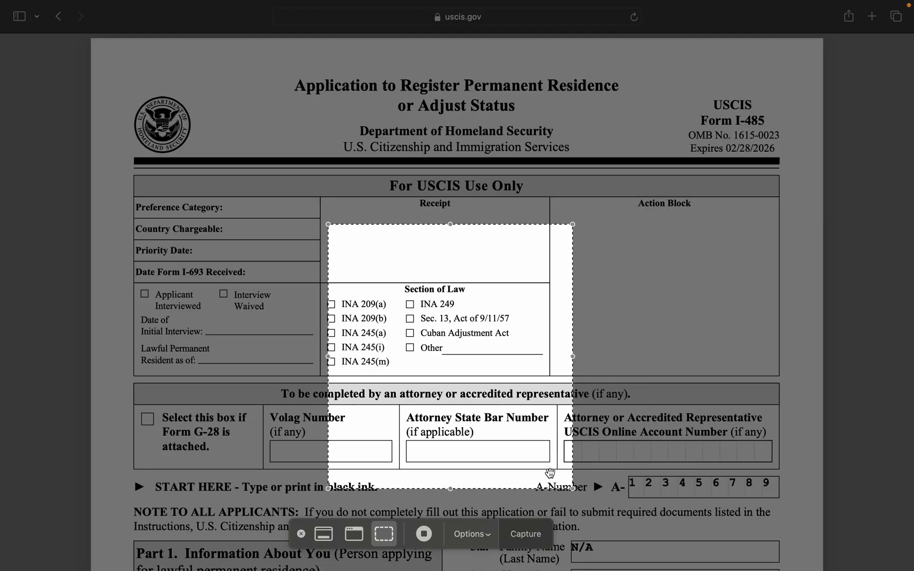